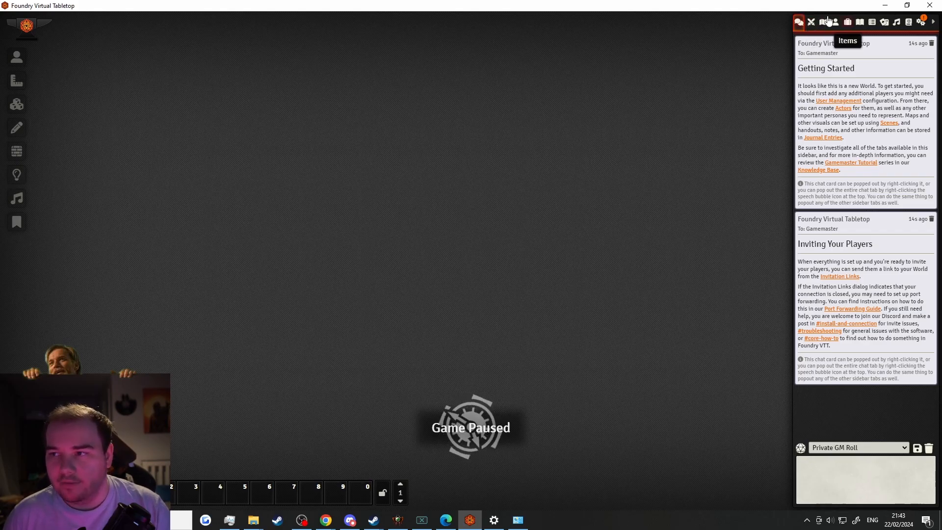
# Glance at the Scenes list and chat log, then show the Game Settings overview
pyautogui.click(824, 22)
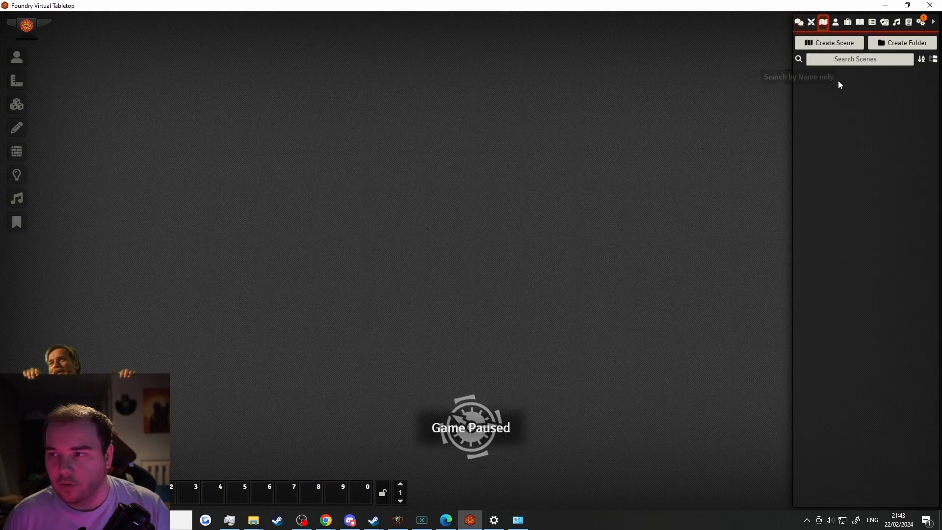
pyautogui.click(799, 22)
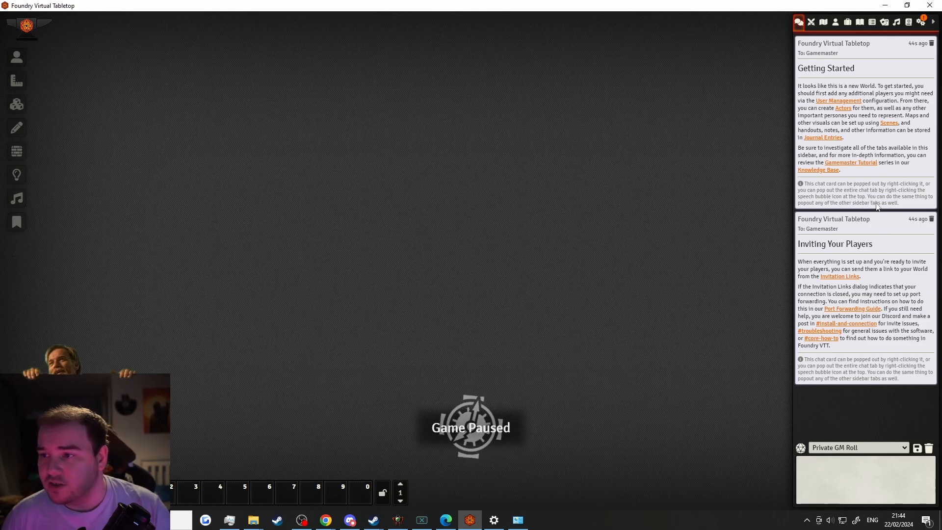
pyautogui.click(824, 105)
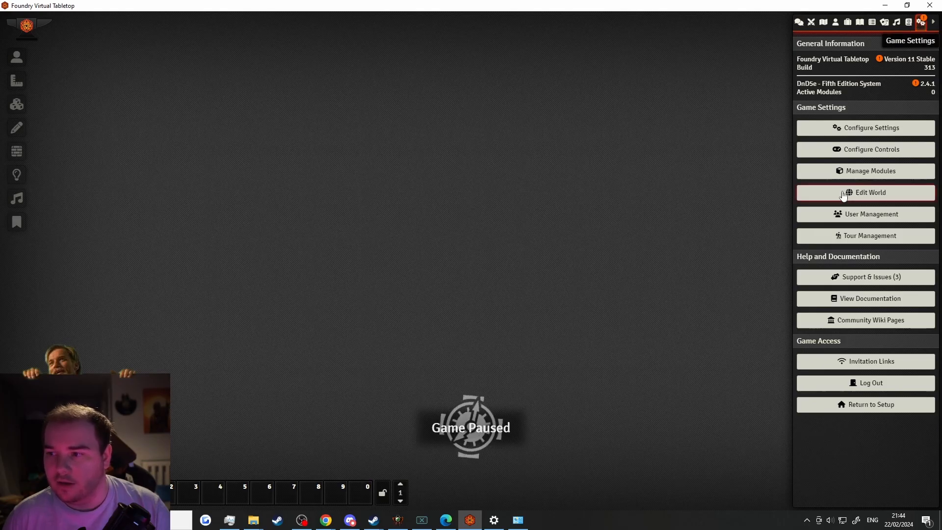
# Add a new user account Player2 and review the role permissions overview
pyautogui.click(864, 214)
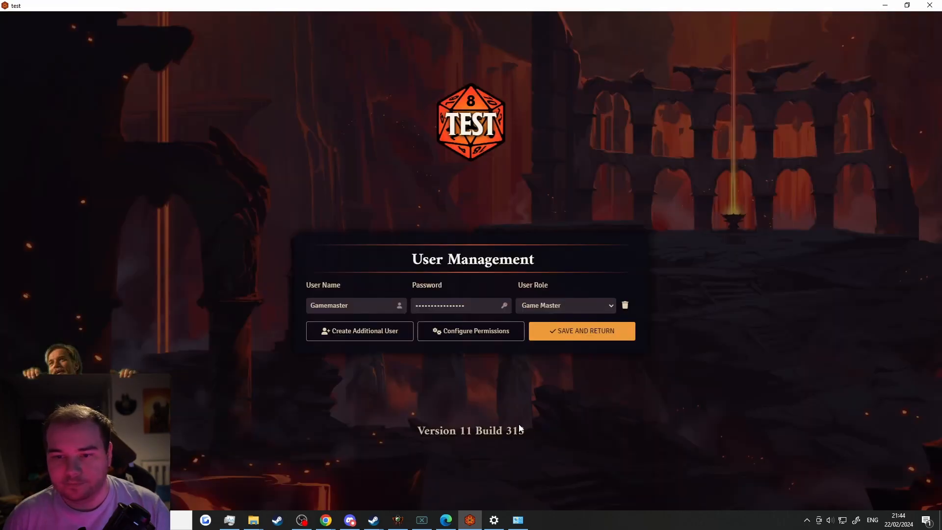
pyautogui.click(386, 336)
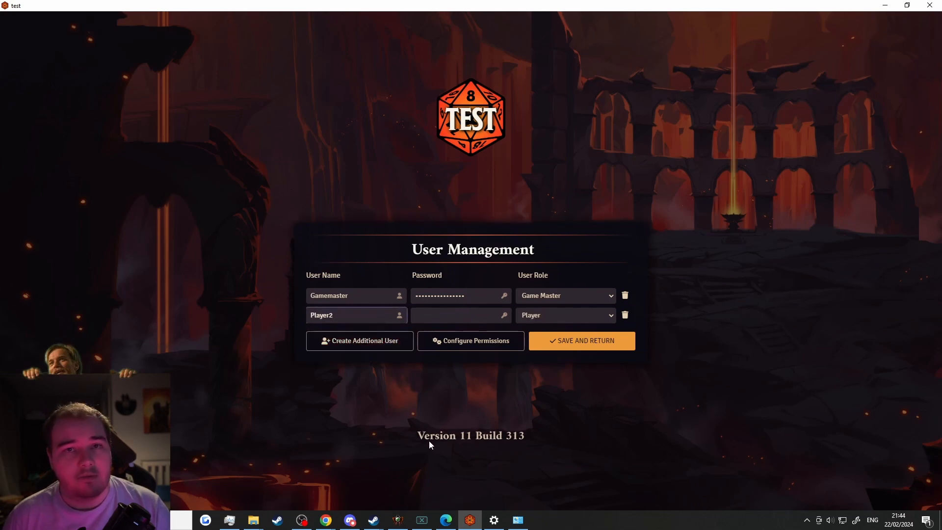
pyautogui.press('Tab')
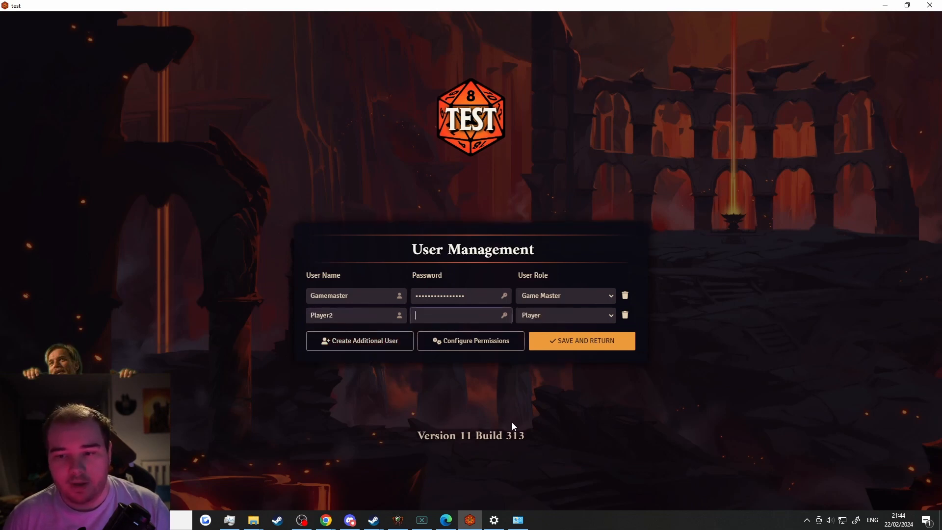
pyautogui.click(483, 343)
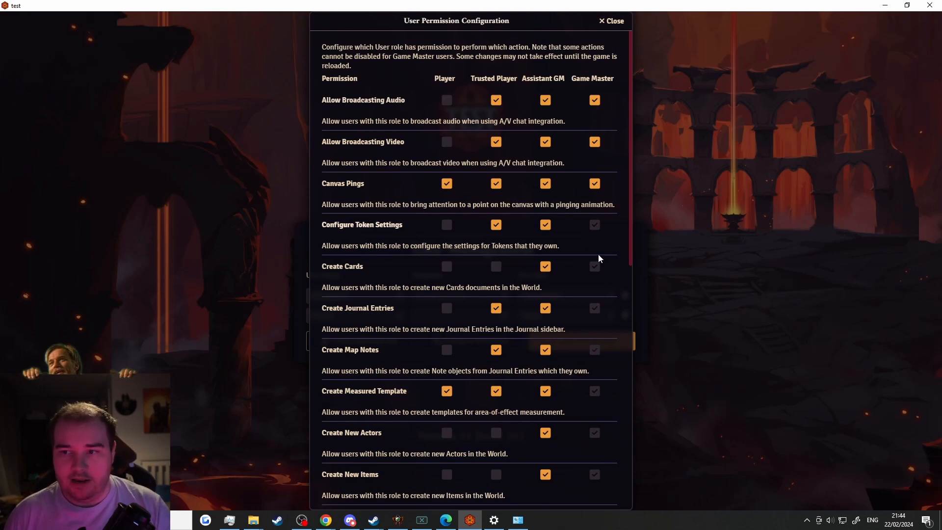
pyautogui.scroll(-5, 607, 146)
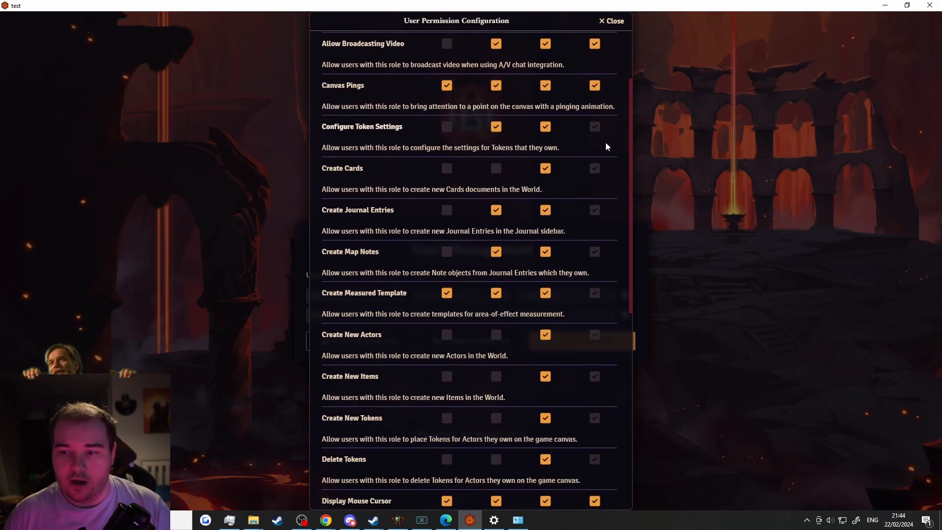
pyautogui.scroll(-6, 607, 142)
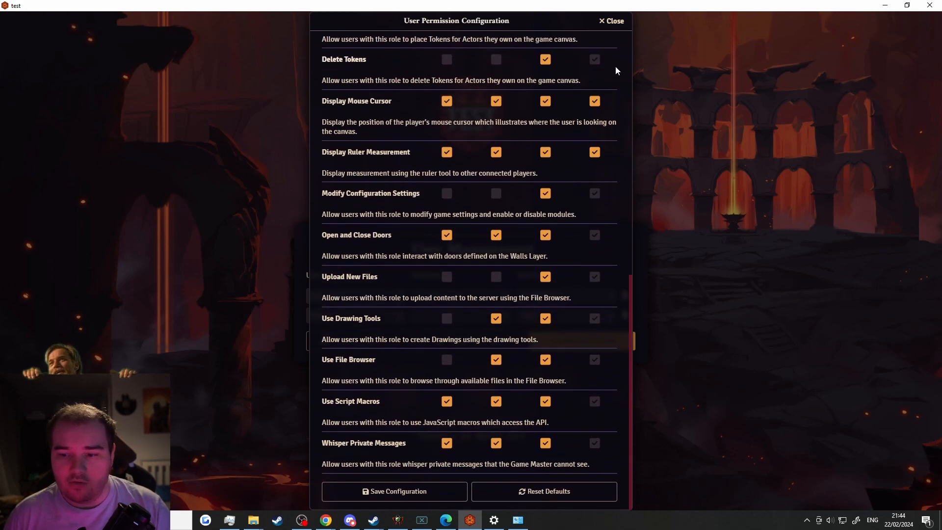
pyautogui.click(613, 24)
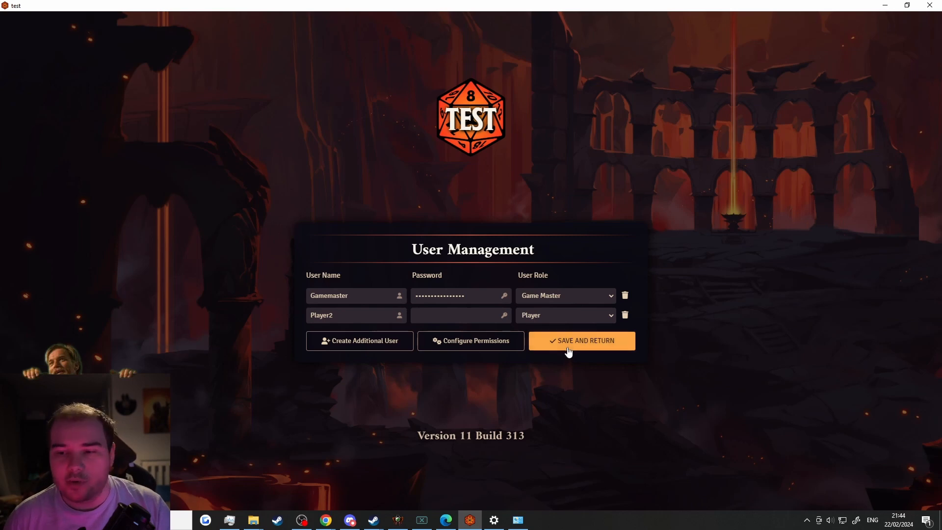
# Keep Player2's role as Player and save the world's user list
pyautogui.click(561, 316)
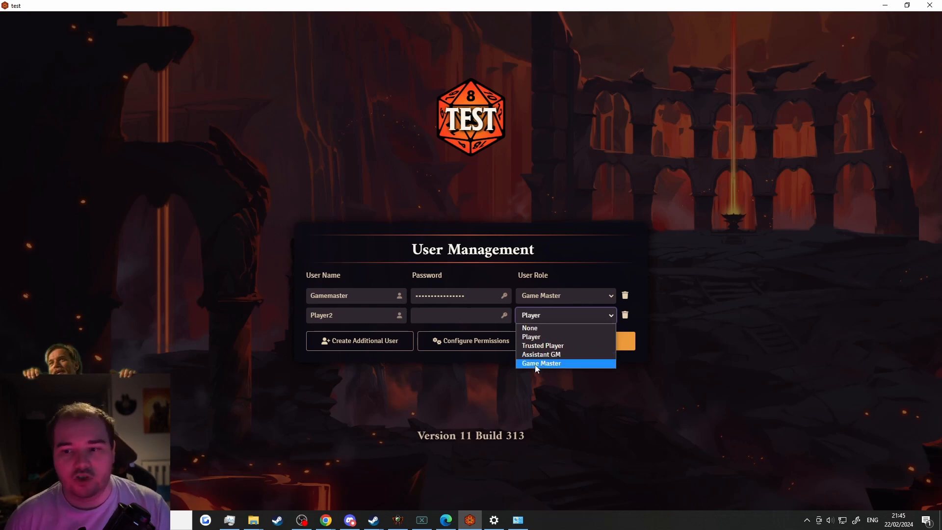
pyautogui.click(552, 334)
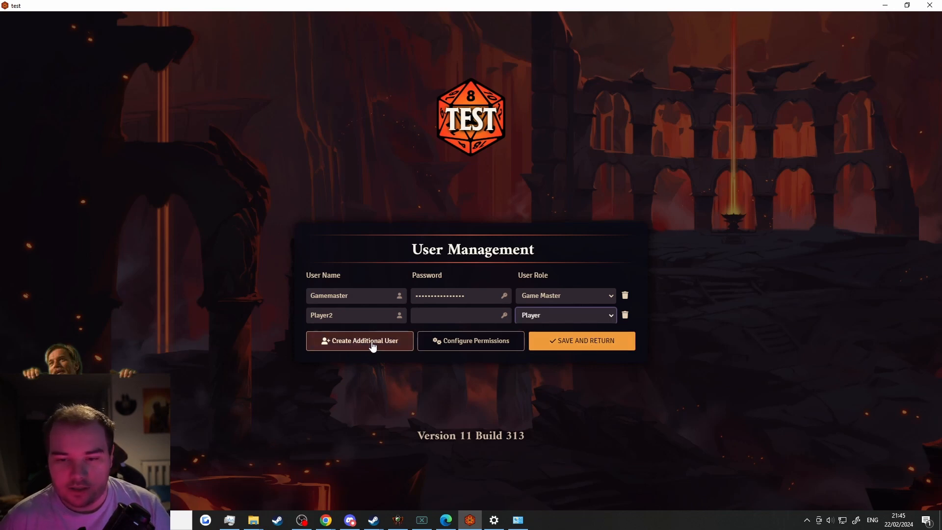
pyautogui.click(582, 341)
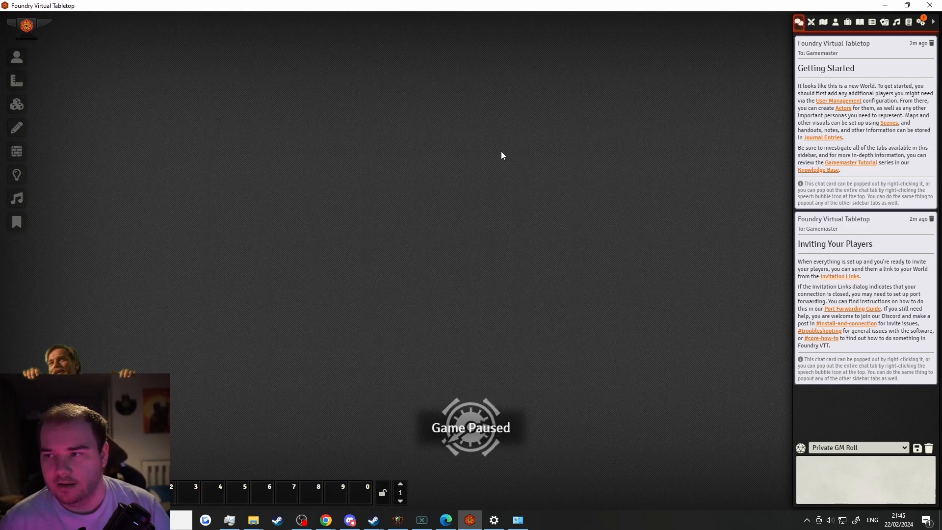
# Show the still-empty Scenes directory in the sidebar
pyautogui.click(823, 23)
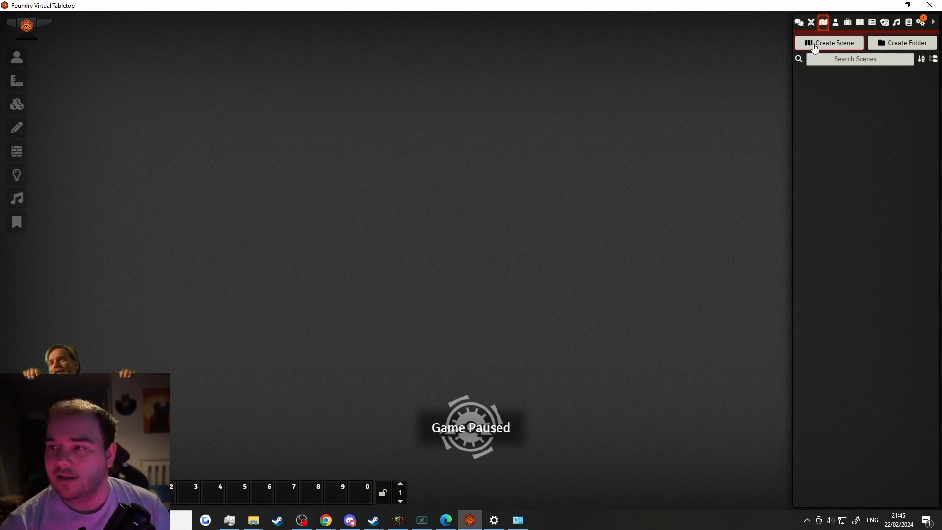
# Create a new scene named 'test'
pyautogui.click(815, 45)
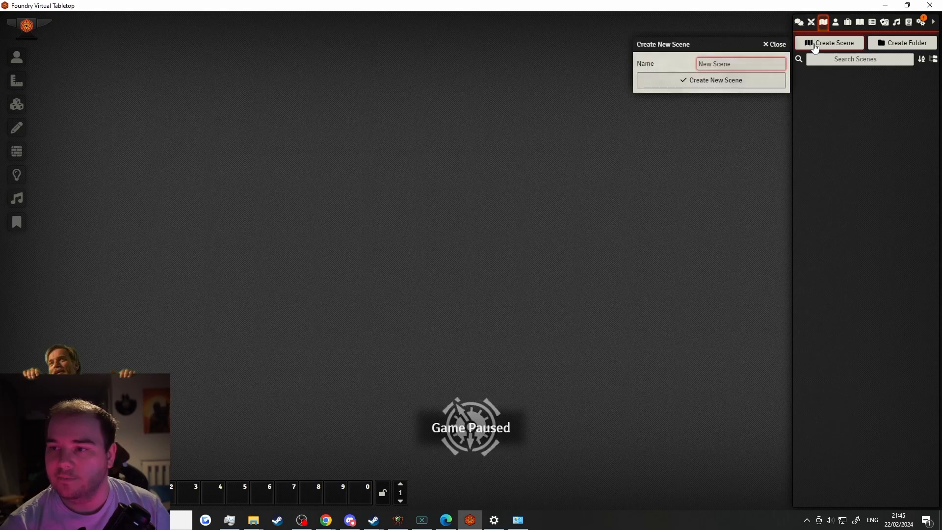
pyautogui.write('test')
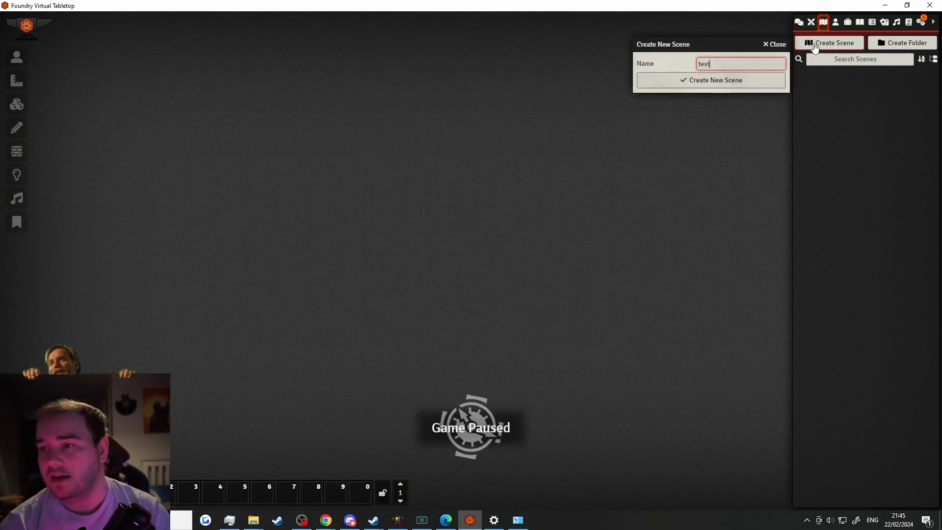
pyautogui.press('Return')
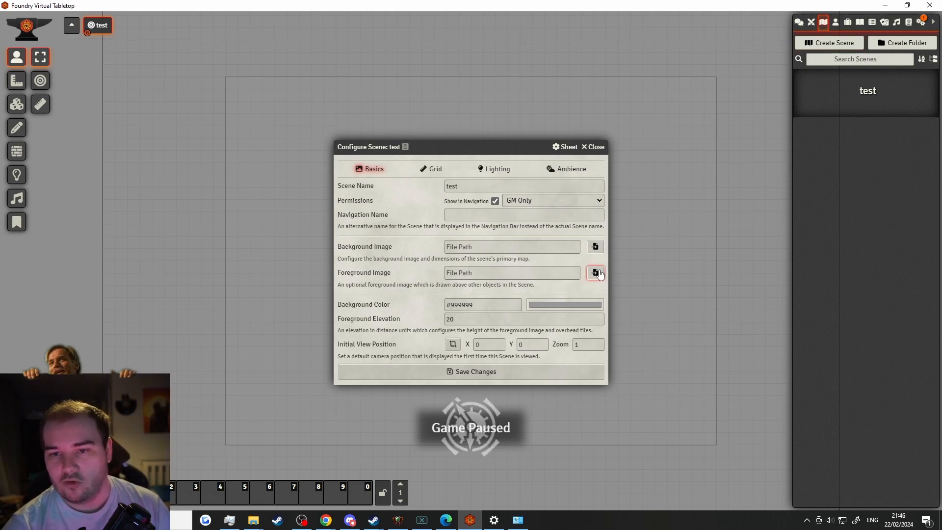
# Browse for the scene's foreground image in the empty worlds/test/scenes folder
pyautogui.click(591, 249)
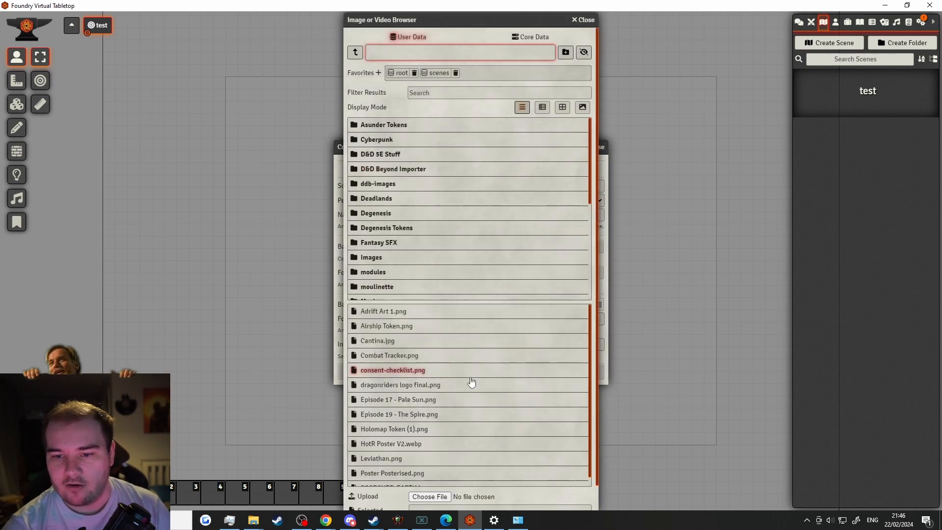
pyautogui.click(442, 340)
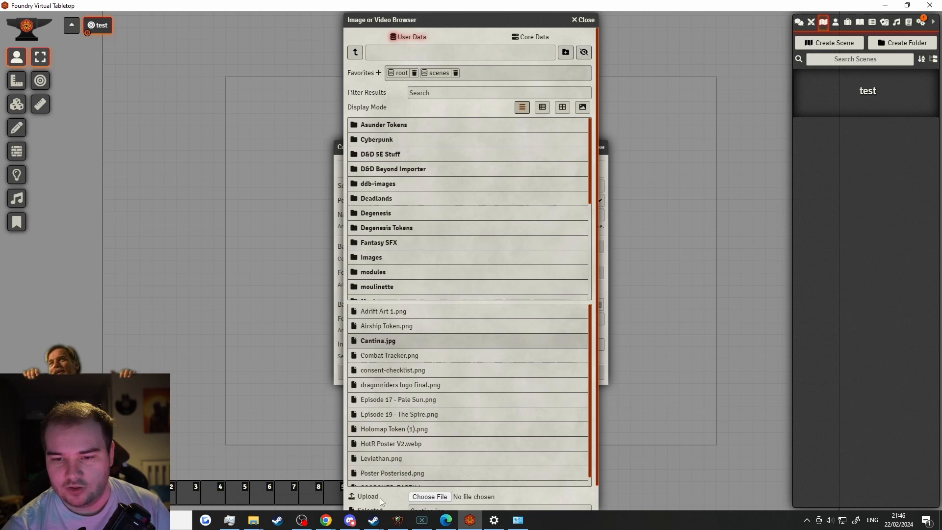
pyautogui.scroll(-1, 380, 497)
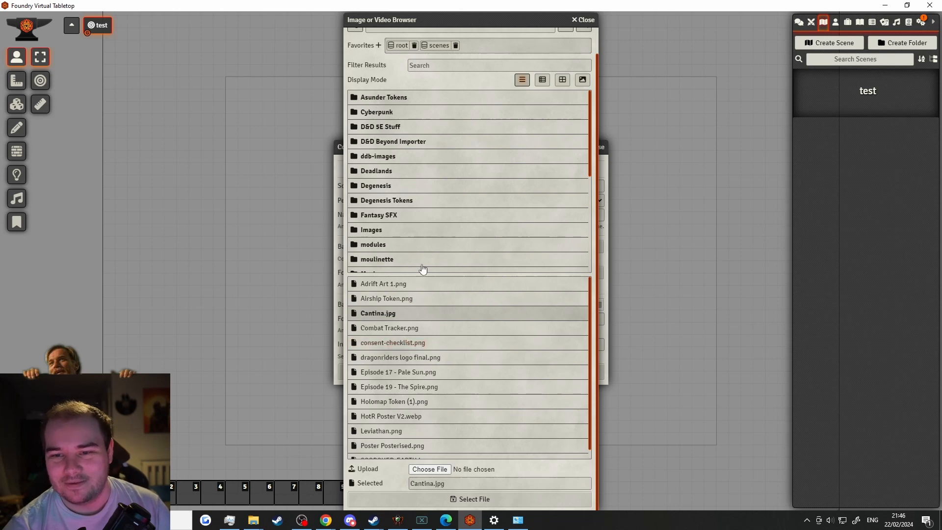
pyautogui.scroll(-2, 431, 185)
pyautogui.scroll(-3, 432, 187)
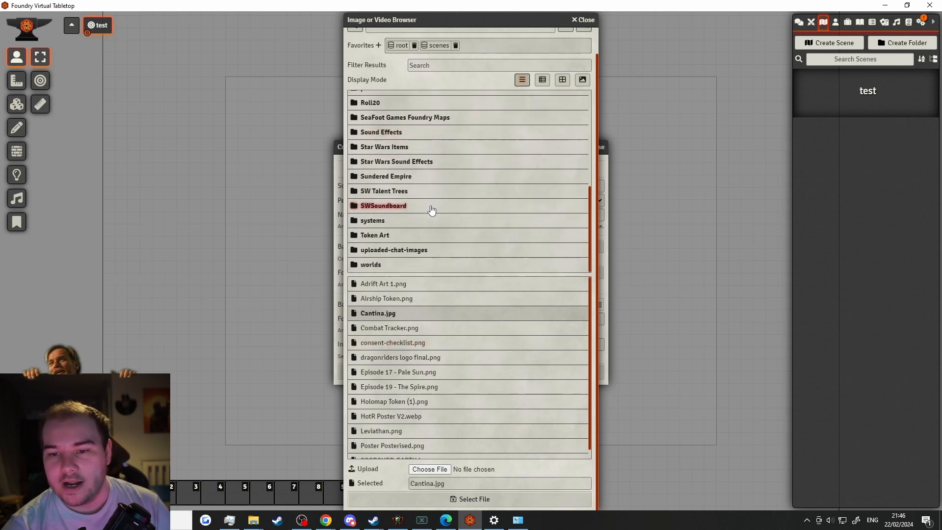
pyautogui.click(380, 265)
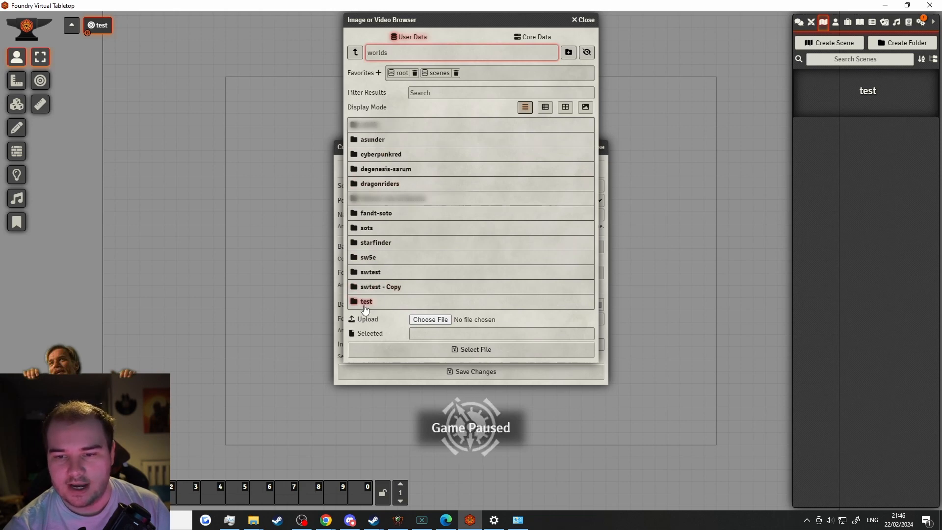
pyautogui.click(367, 301)
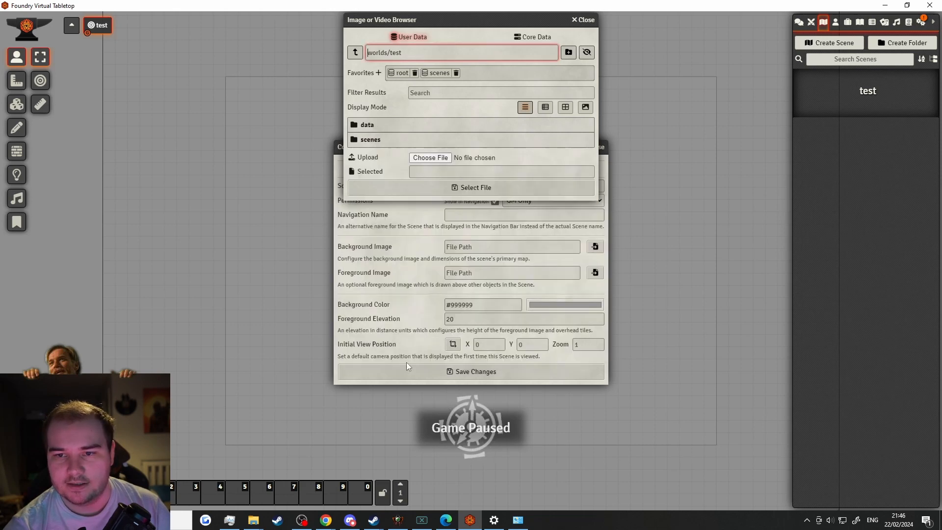
pyautogui.click(369, 140)
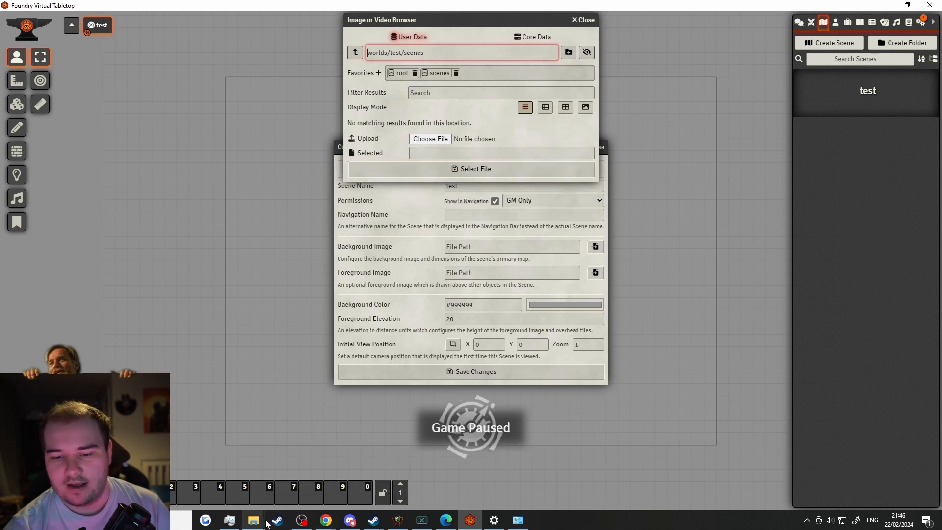
pyautogui.moveTo(260, 522)
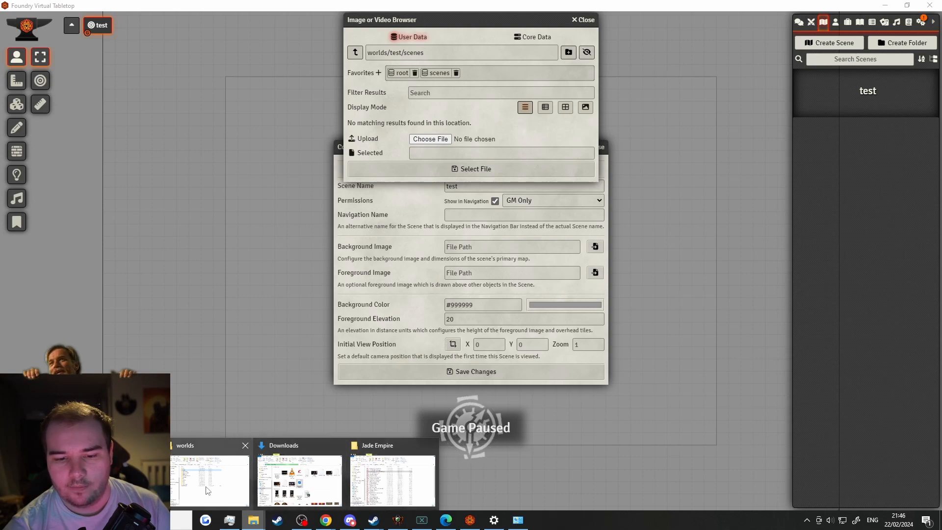
pyautogui.click(209, 490)
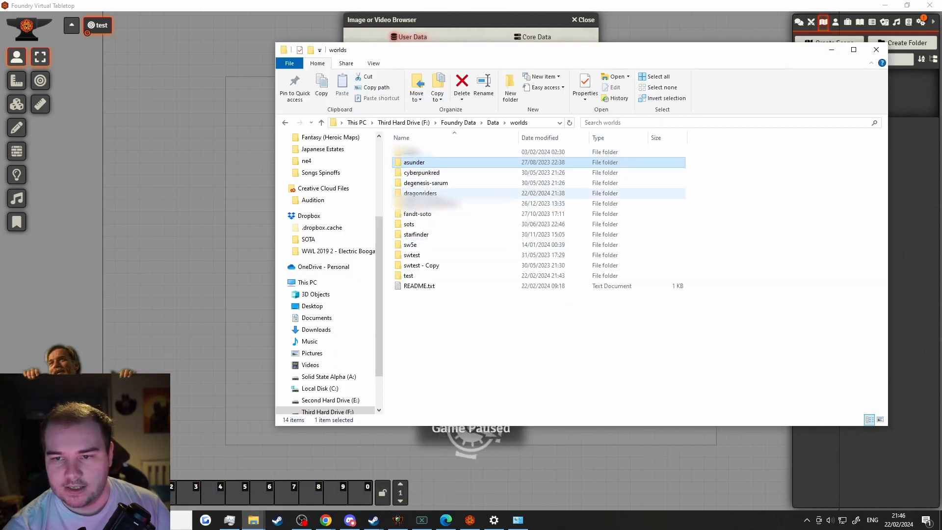
pyautogui.doubleClick(420, 194)
pyautogui.doubleClick(415, 194)
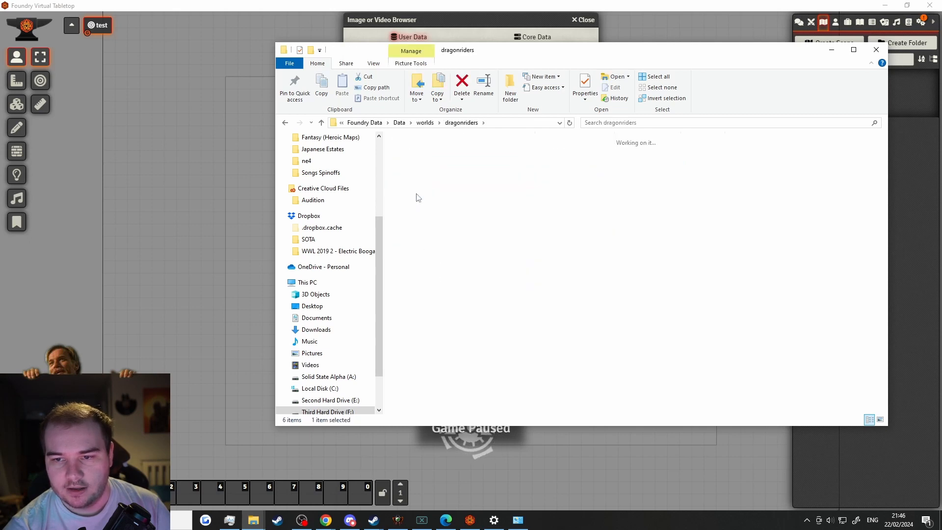
pyautogui.click(625, 234)
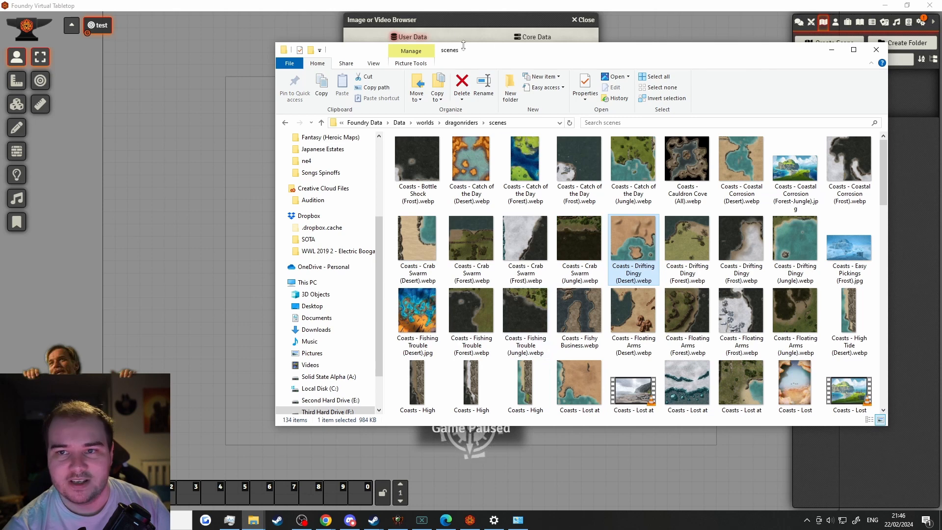
pyautogui.click(456, 13)
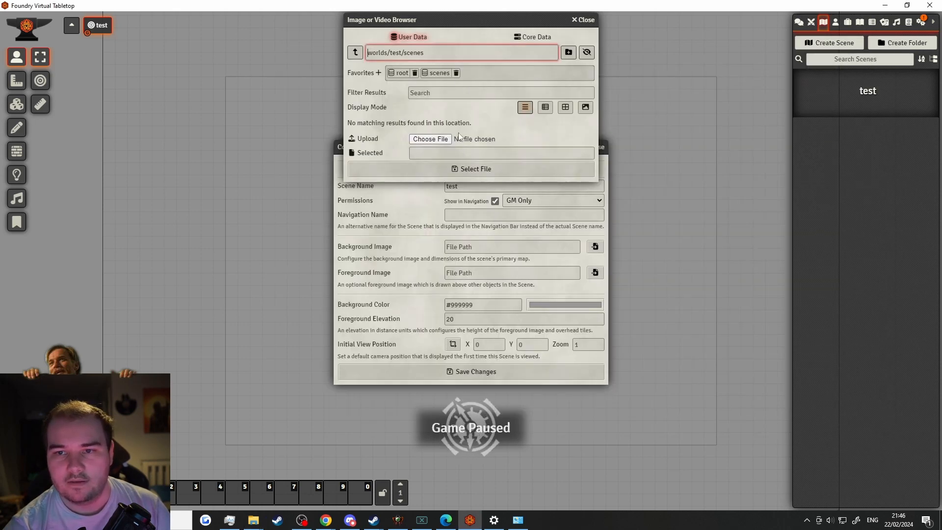
# Use Nilnaed - Castle.webp from worlds/dragonriders/scenes as the test scene's background image
pyautogui.click(358, 53)
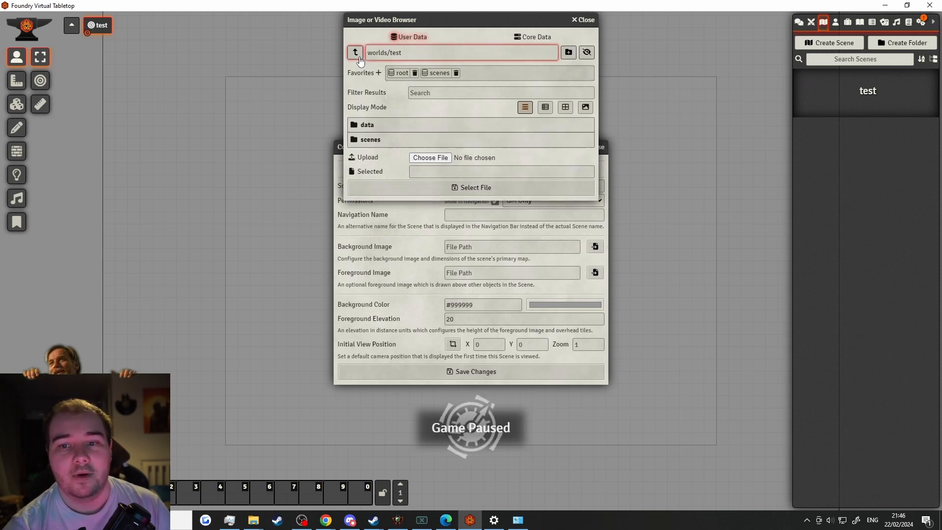
pyautogui.click(359, 58)
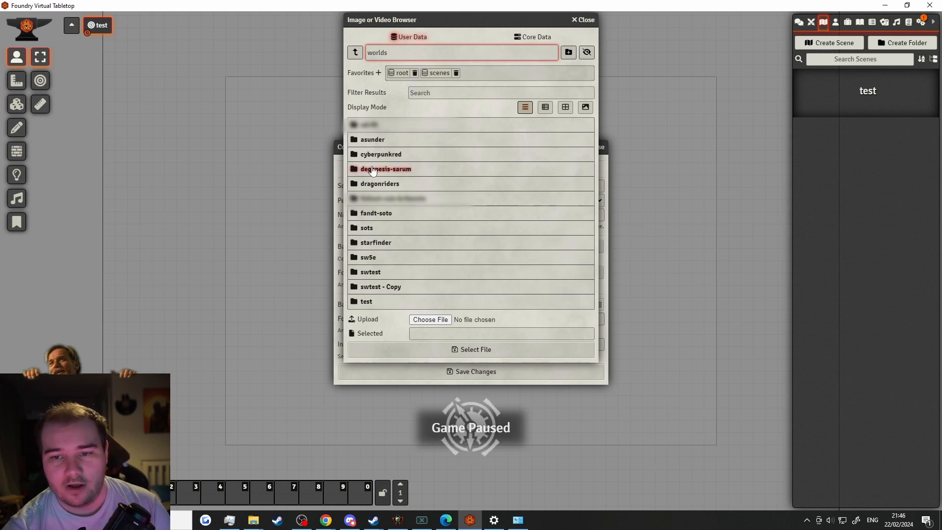
pyautogui.click(369, 189)
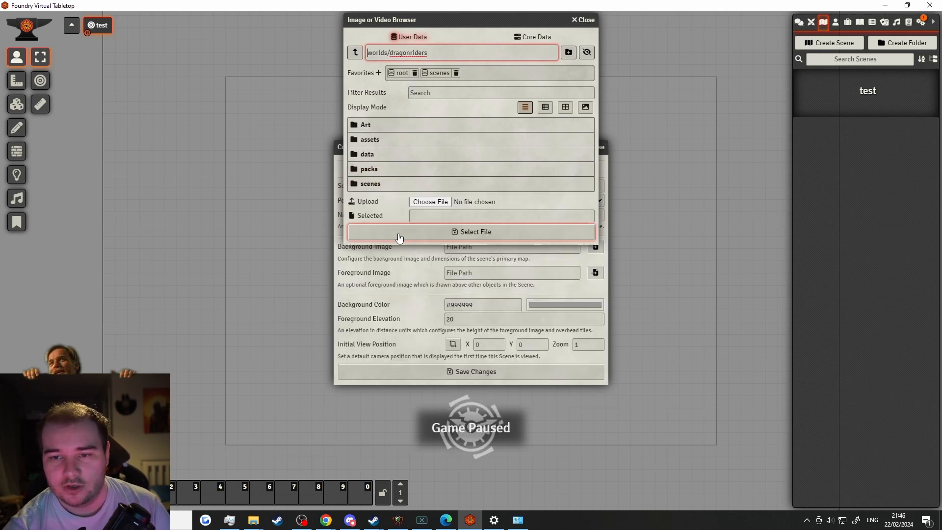
pyautogui.click(379, 185)
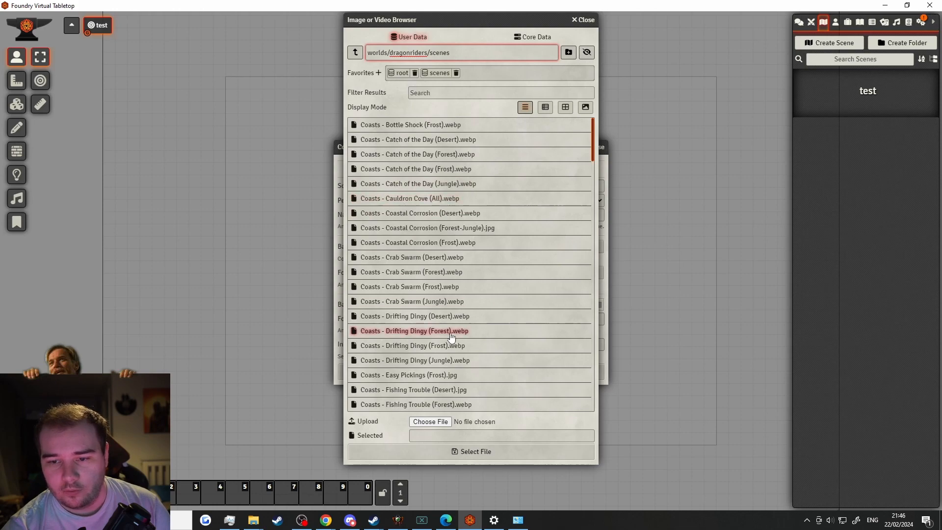
pyautogui.scroll(-5, 427, 324)
pyautogui.scroll(-15, 427, 317)
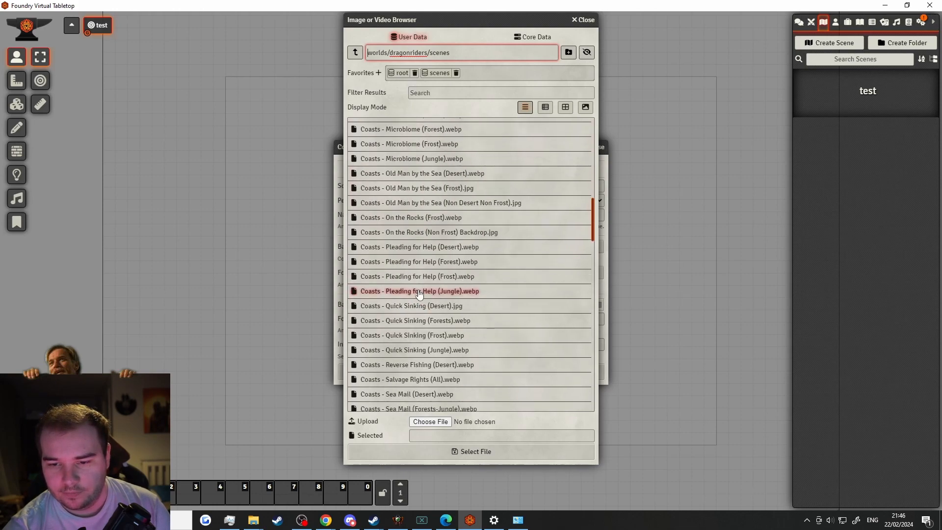
pyautogui.scroll(-15, 427, 278)
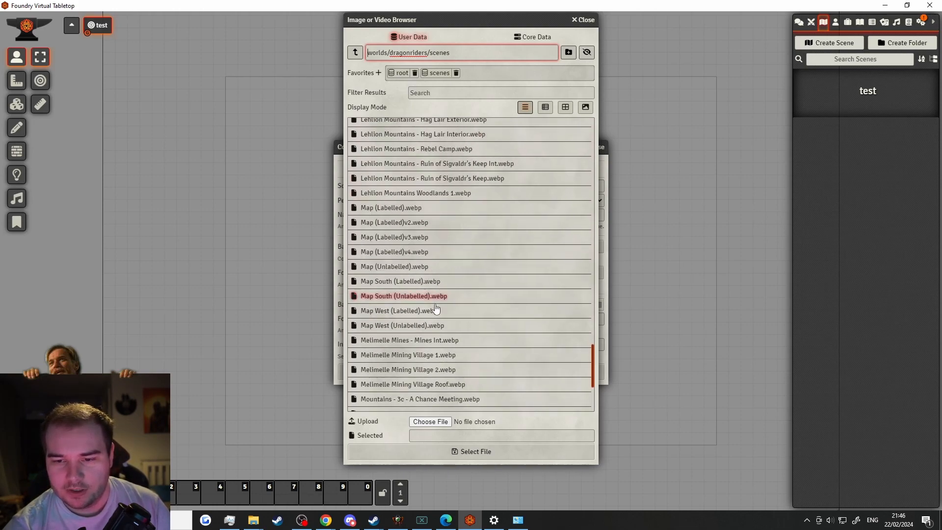
pyautogui.scroll(-1, 436, 308)
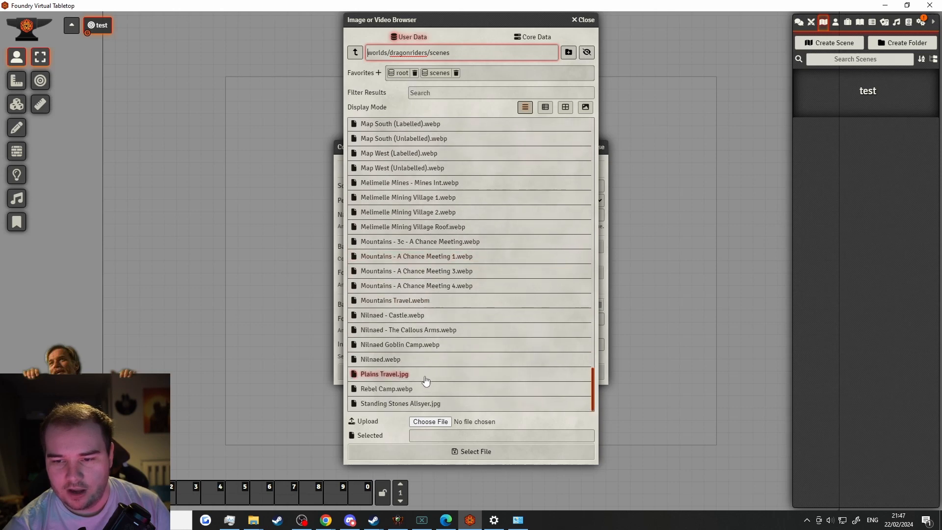
pyautogui.click(435, 321)
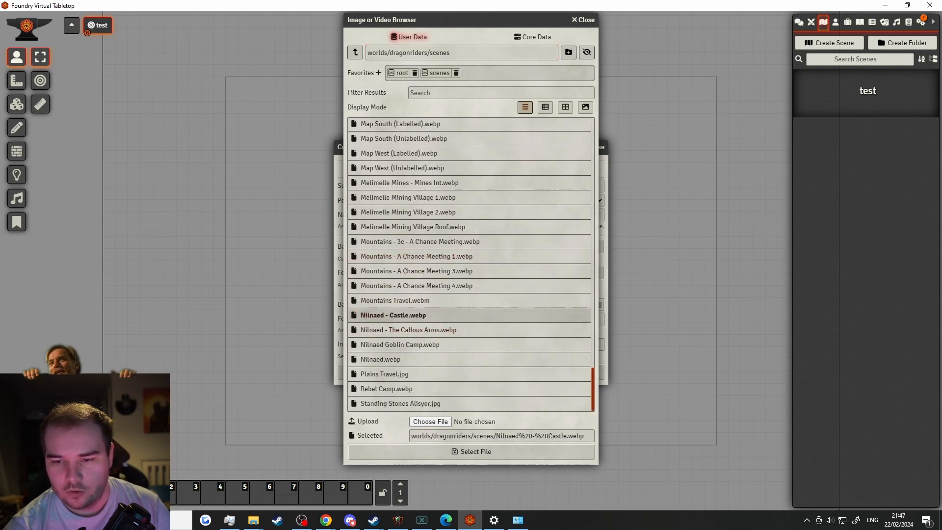
pyautogui.click(461, 452)
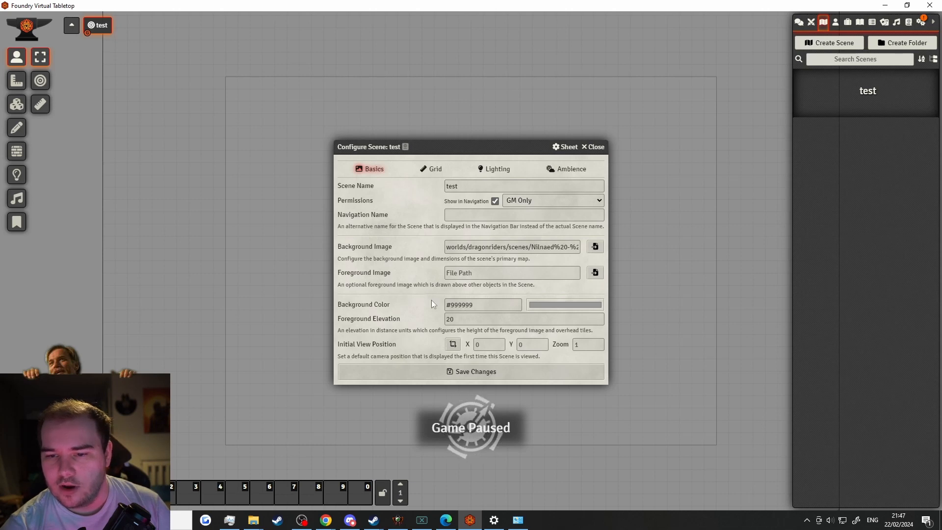
# Make the test scene gridless with a 70-pixel grid size, then view its Lighting settings
pyautogui.click(435, 169)
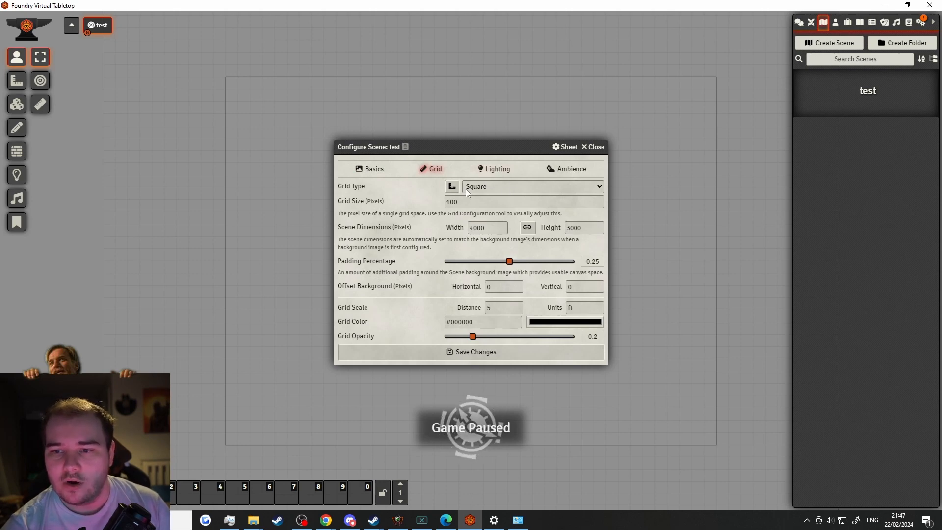
pyautogui.click(508, 185)
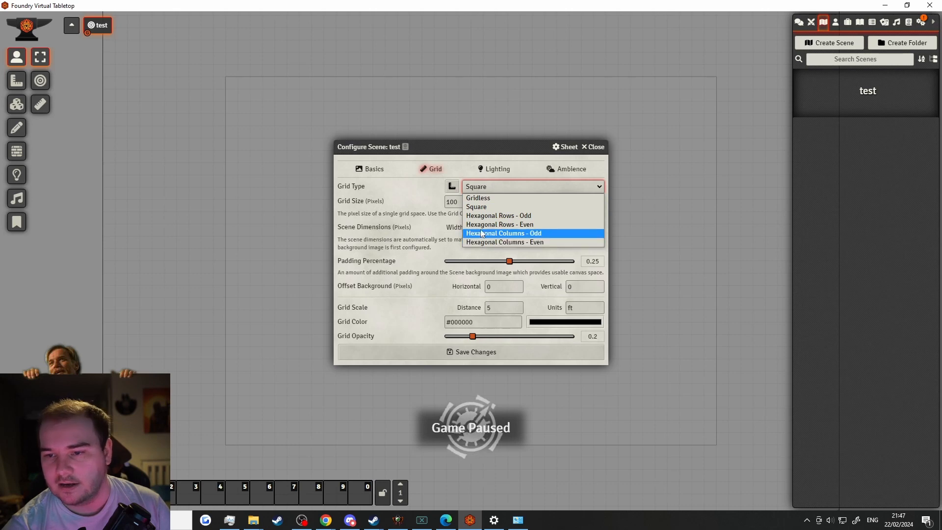
pyautogui.click(502, 198)
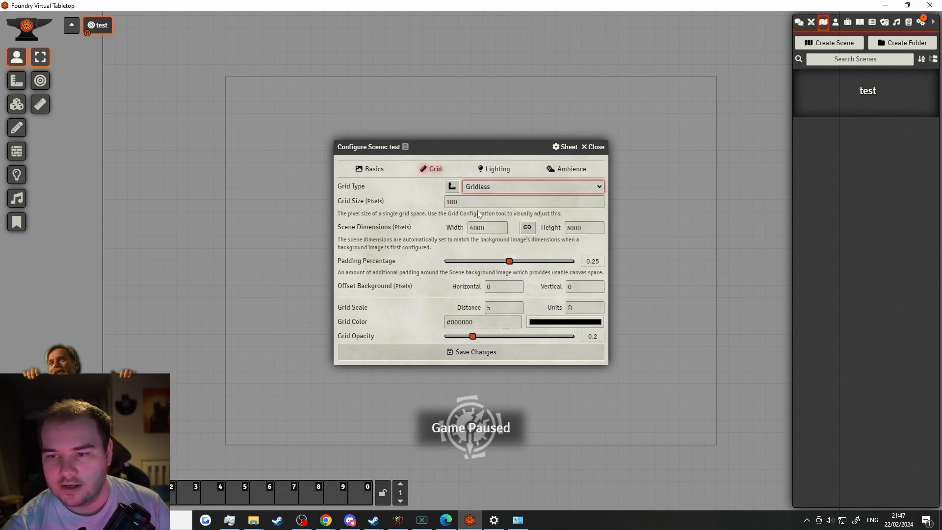
pyautogui.press('Tab')
pyautogui.write('70')
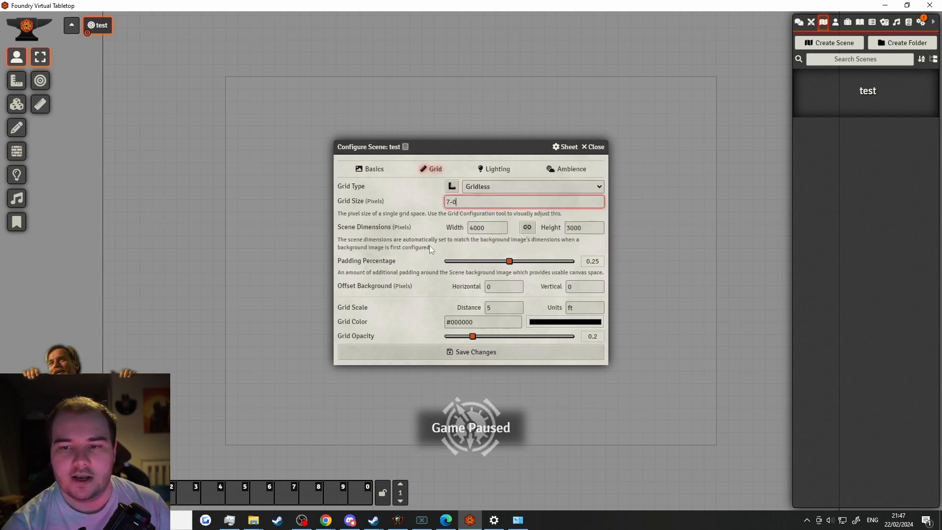
pyautogui.click(429, 245)
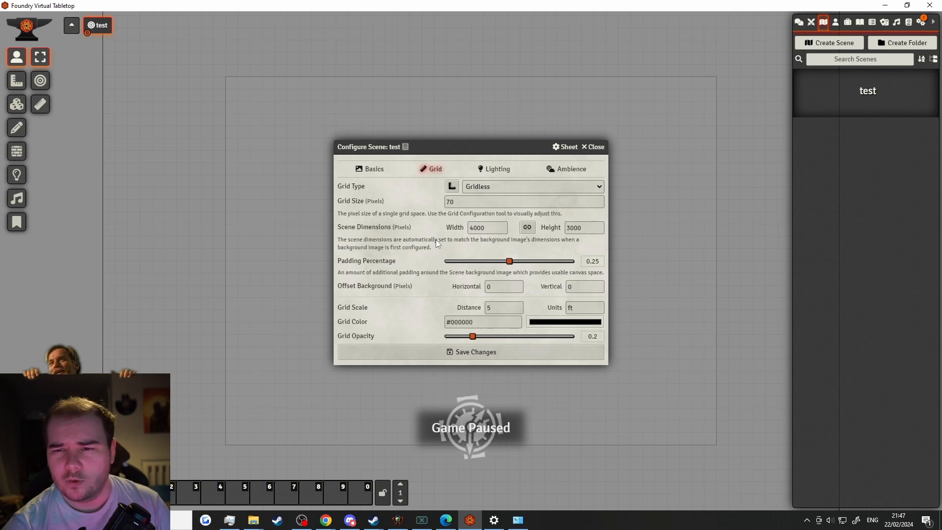
pyautogui.click(456, 202)
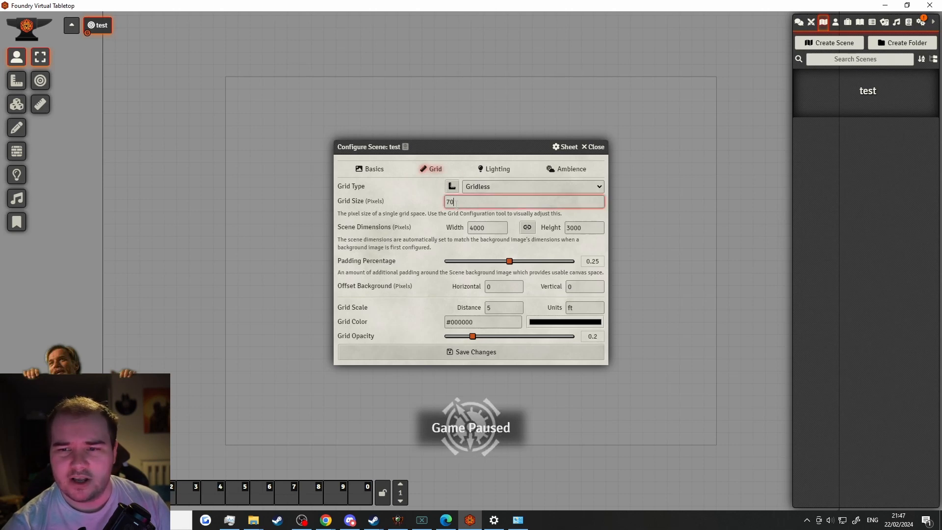
pyautogui.doubleClick(456, 202)
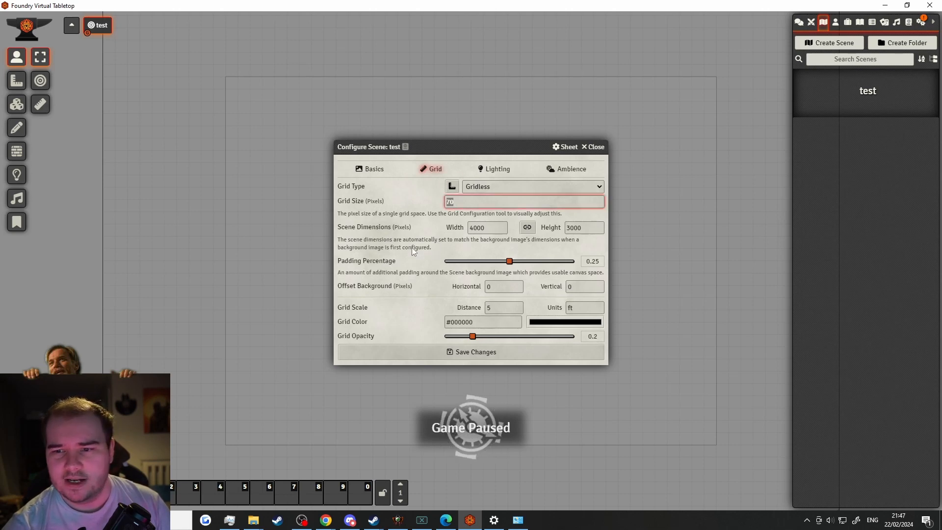
pyautogui.click(413, 252)
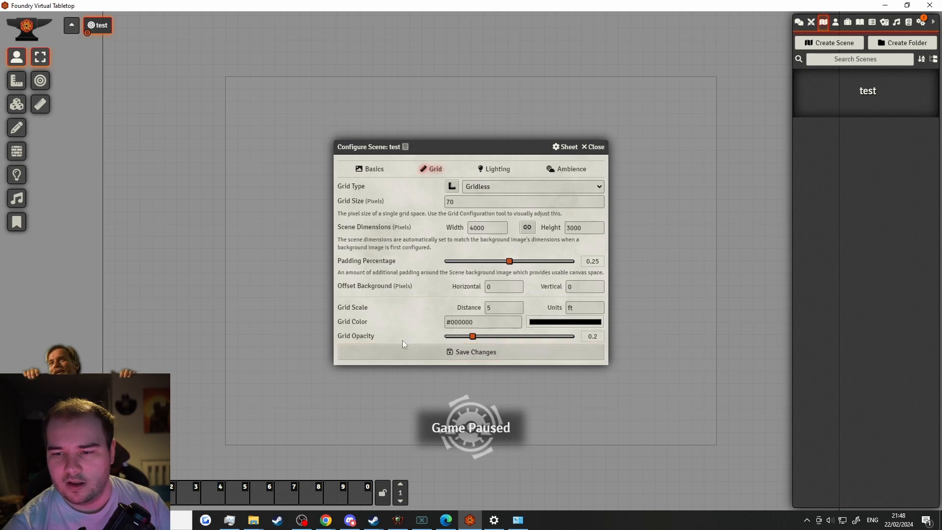
pyautogui.click(505, 307)
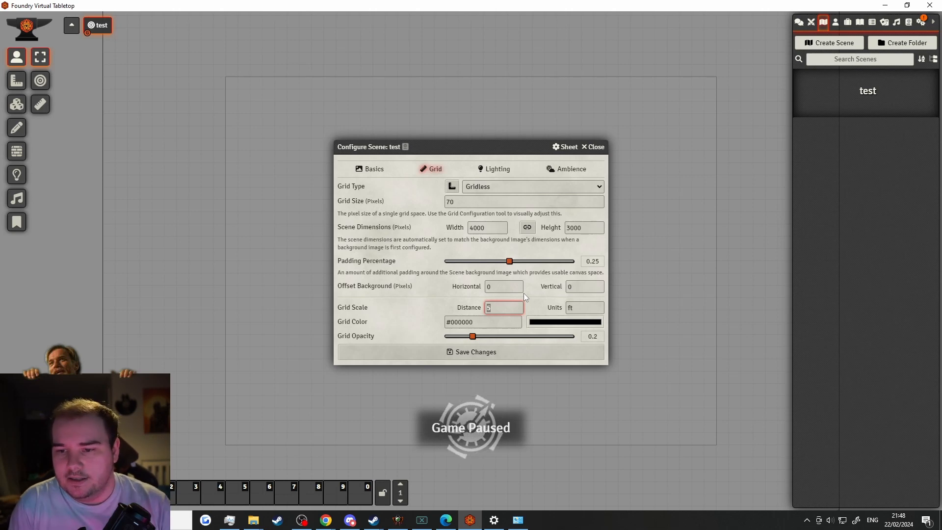
pyautogui.click(485, 178)
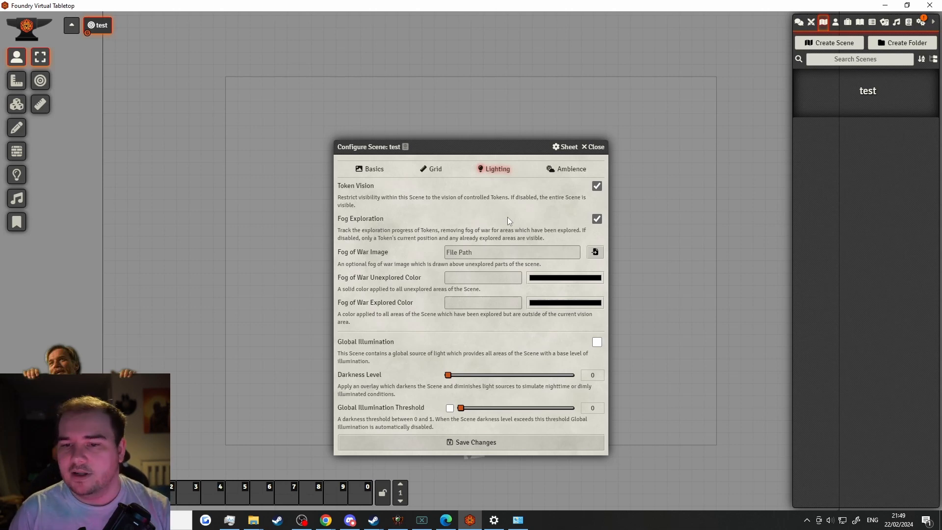
# Enable Global Illumination for the test scene, with its threshold turned on at 0.7
pyautogui.click(471, 252)
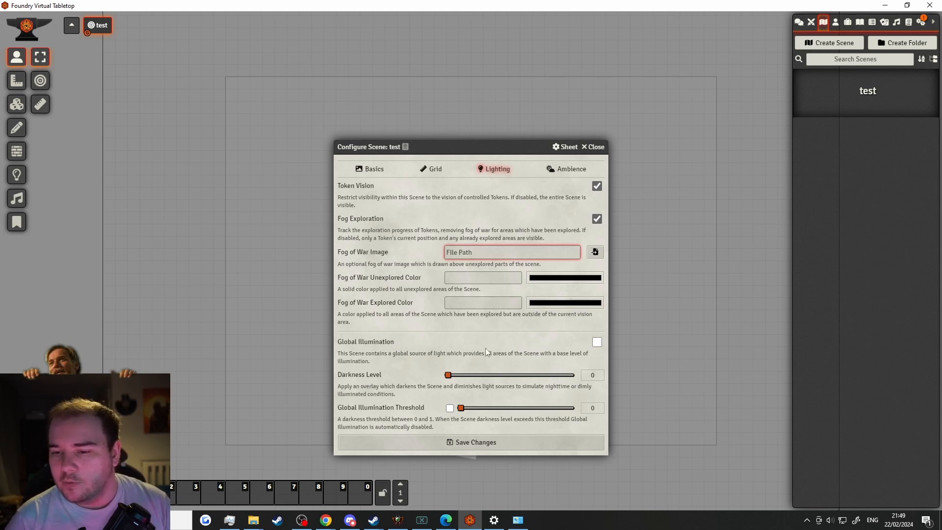
pyautogui.click(597, 342)
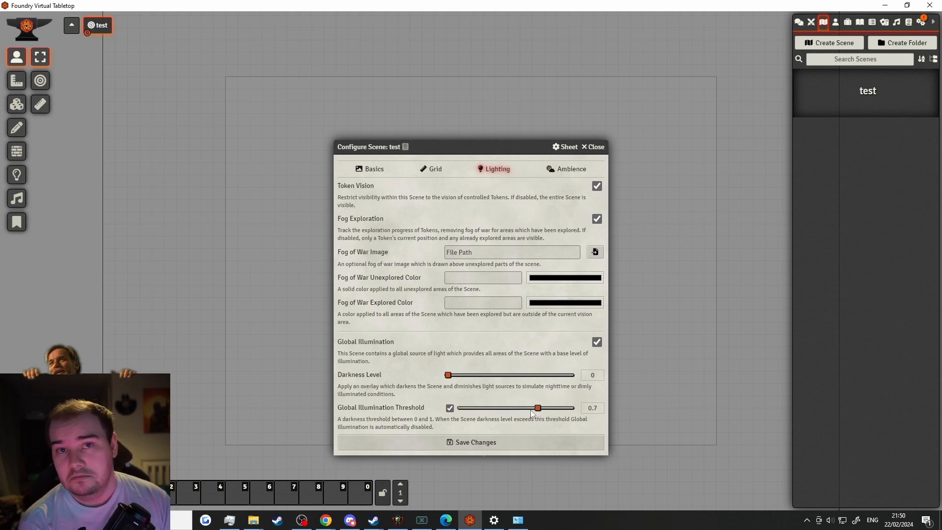
# Try darkness 0.7, disable the illumination threshold, and keep darkness at 0
pyautogui.click(534, 382)
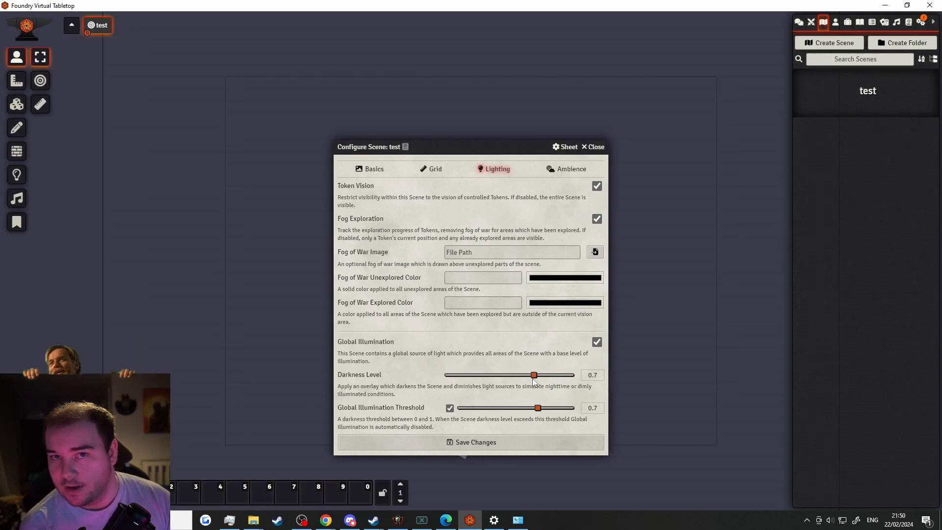
pyautogui.scroll(-4, 532, 379)
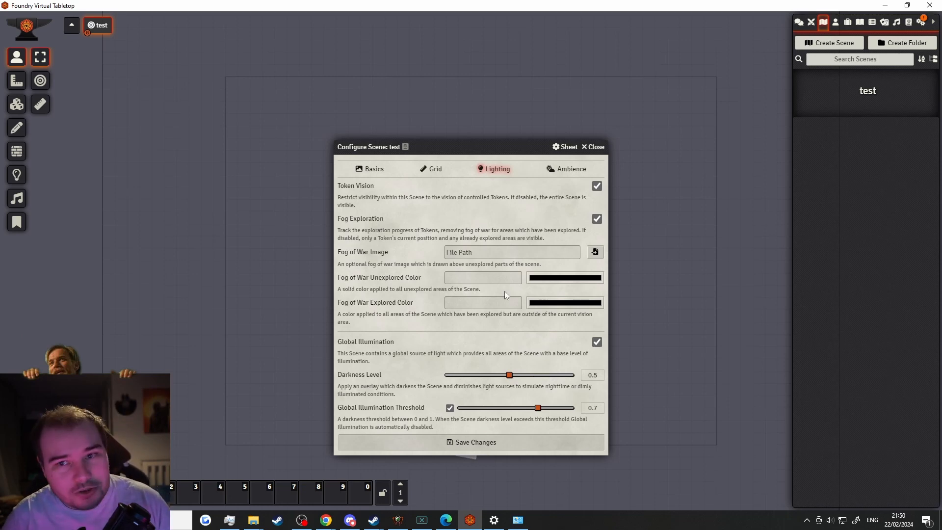
pyautogui.click(450, 408)
pyautogui.scroll(-4, 542, 376)
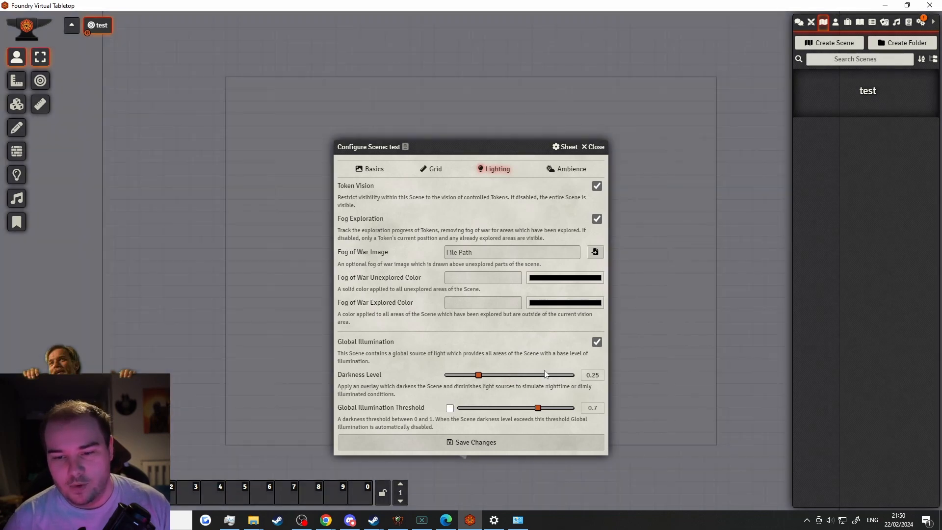
pyautogui.scroll(8, 546, 374)
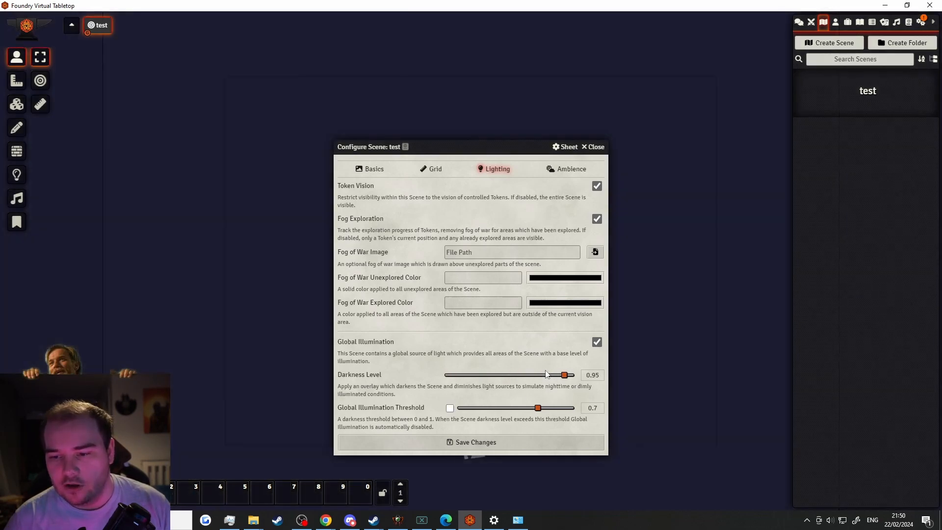
pyautogui.scroll(-7, 546, 375)
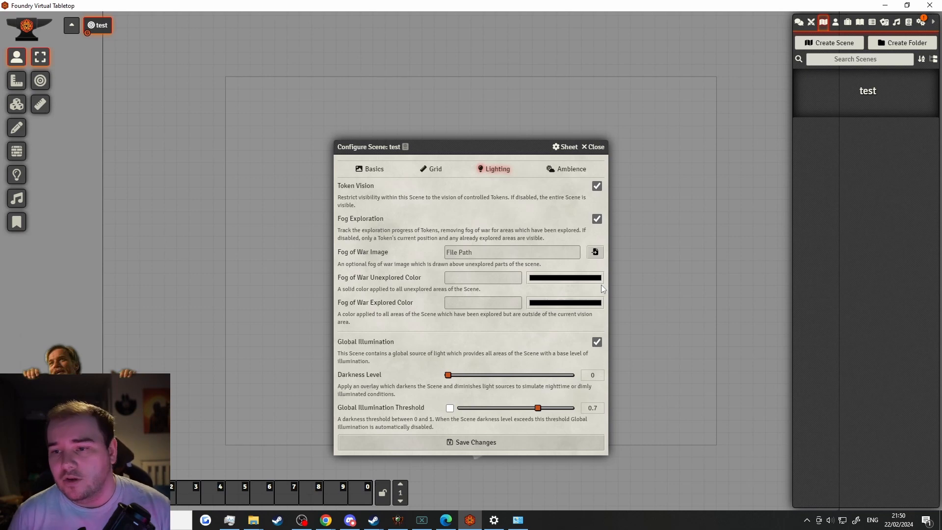
pyautogui.click(547, 173)
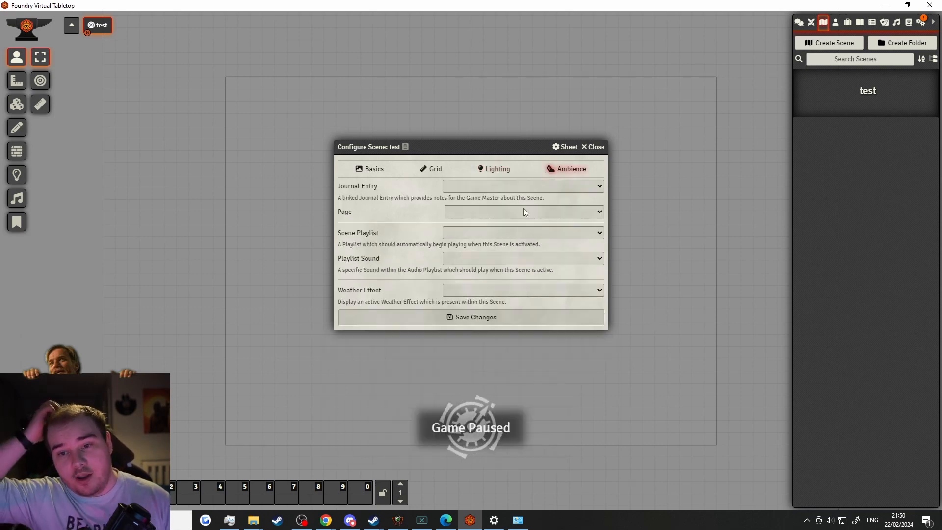
# Check the journal, playlist and sound lists, leaving all three ambience fields empty
pyautogui.click(490, 186)
pyautogui.click(490, 188)
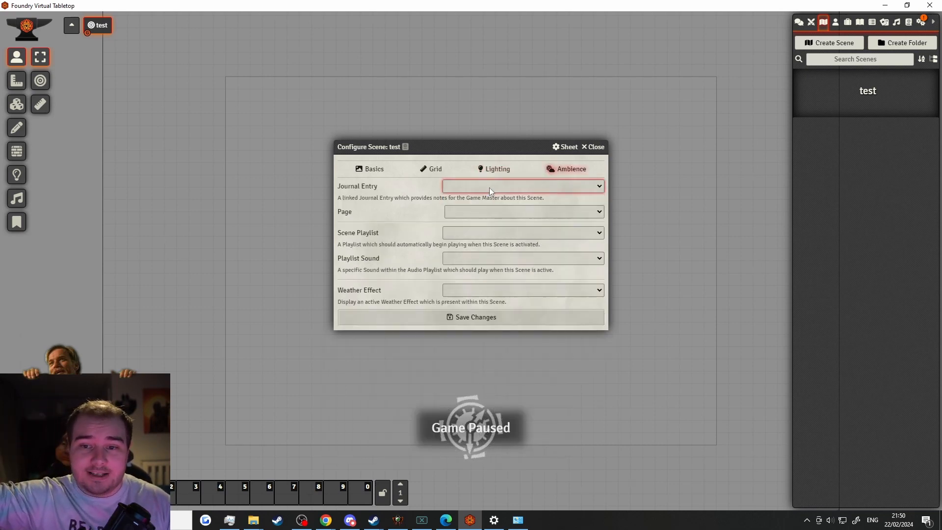
pyautogui.click(477, 210)
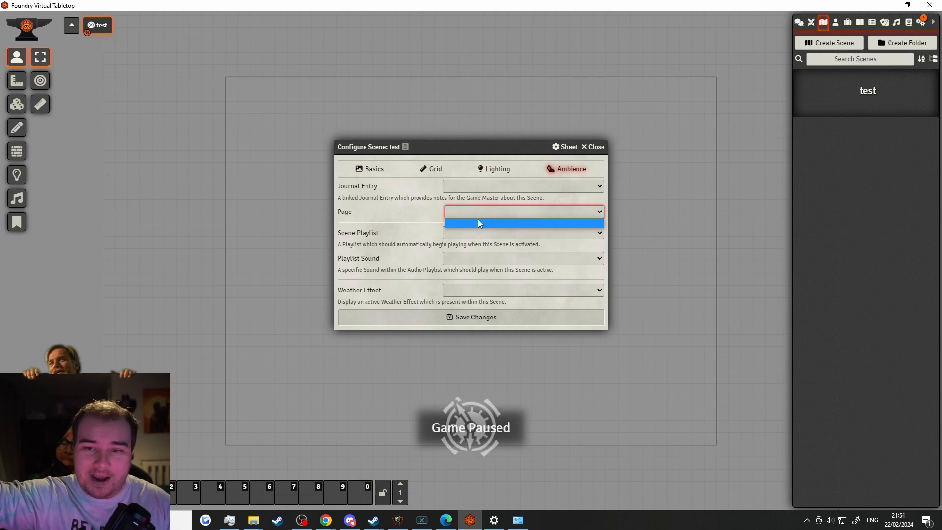
pyautogui.click(488, 219)
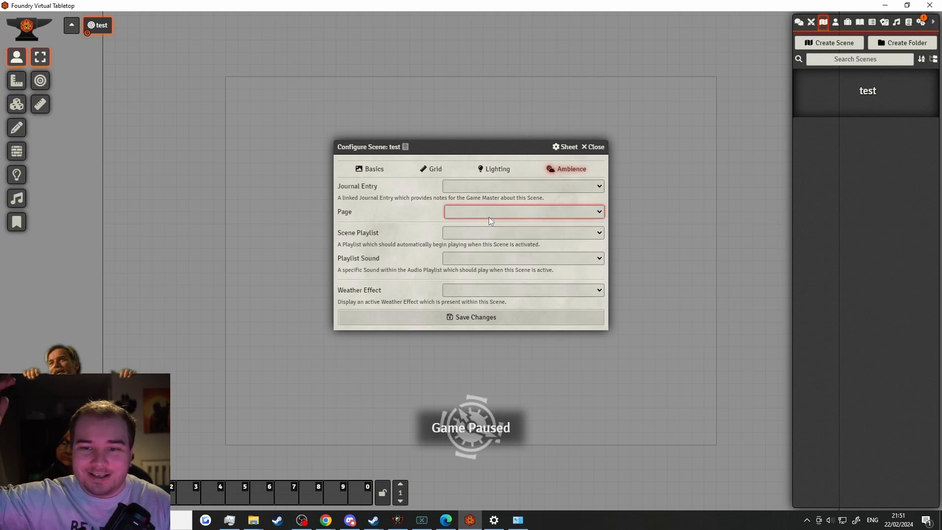
pyautogui.click(487, 231)
pyautogui.click(483, 229)
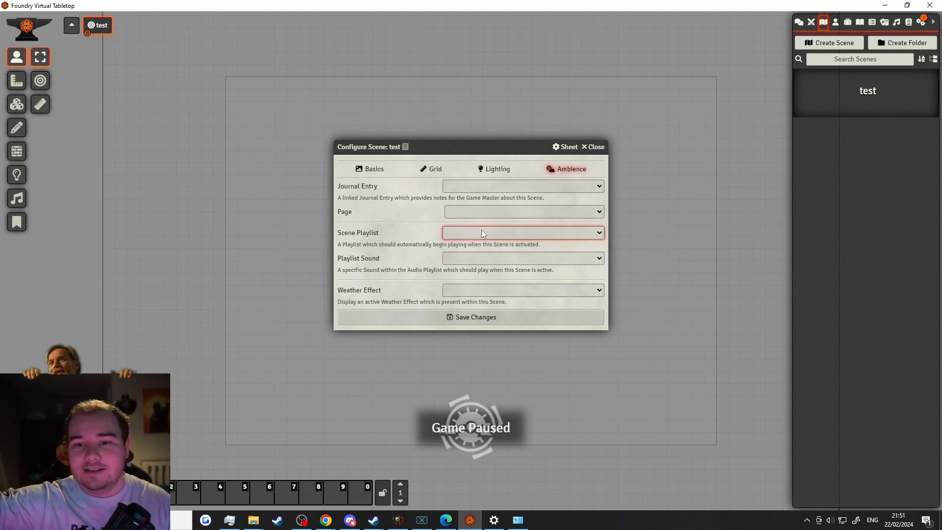
pyautogui.click(459, 258)
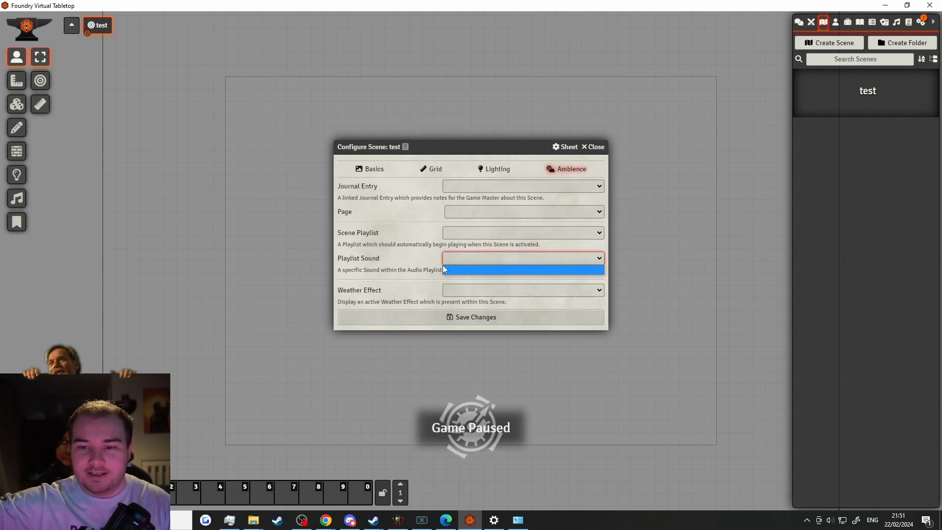
pyautogui.click(428, 264)
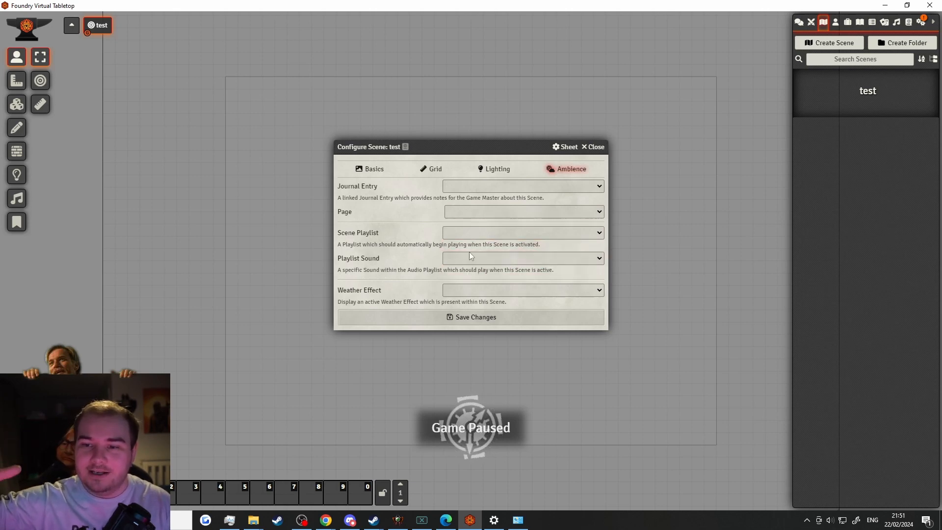
# Set the weather to Rain, save, and accept the scene dimension change
pyautogui.click(494, 292)
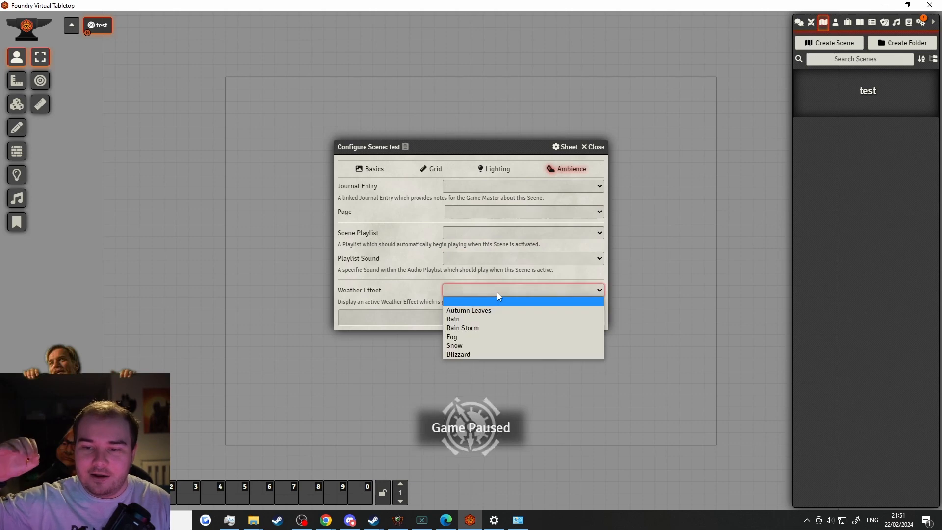
pyautogui.click(484, 319)
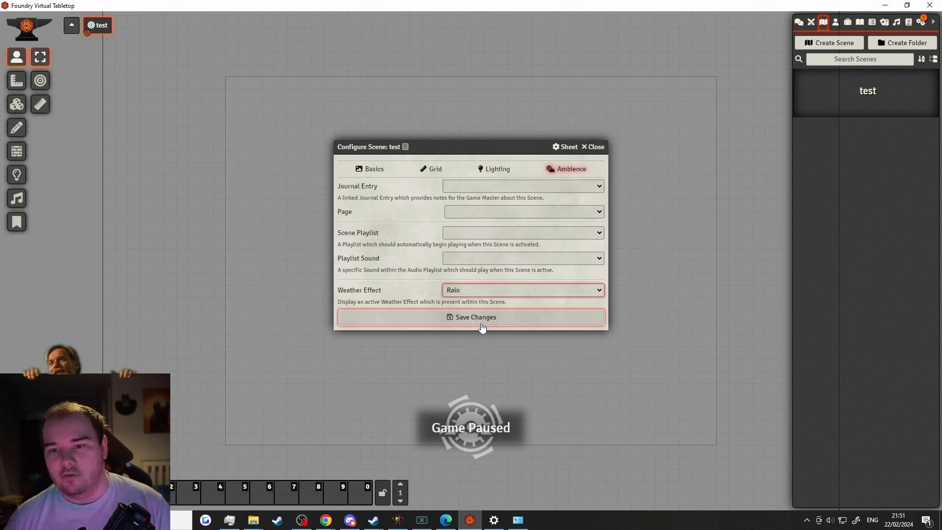
pyautogui.click(481, 326)
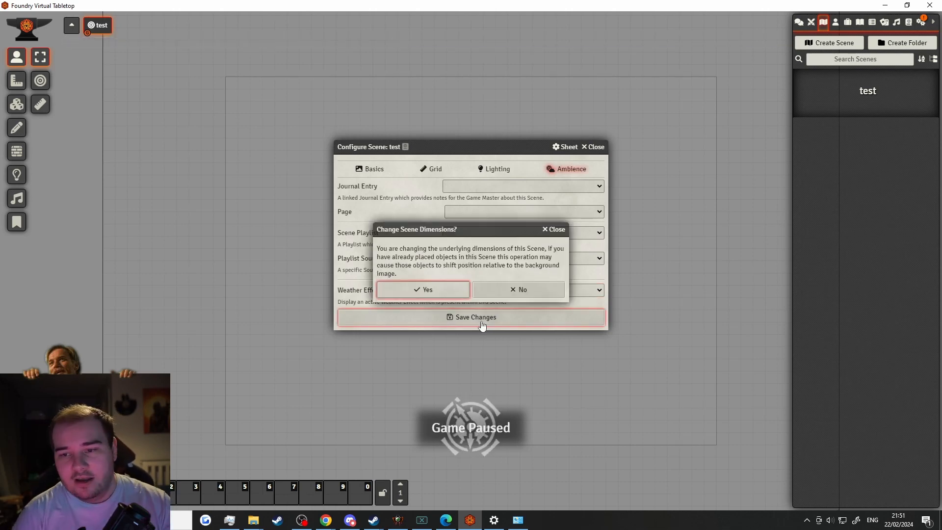
pyautogui.click(450, 291)
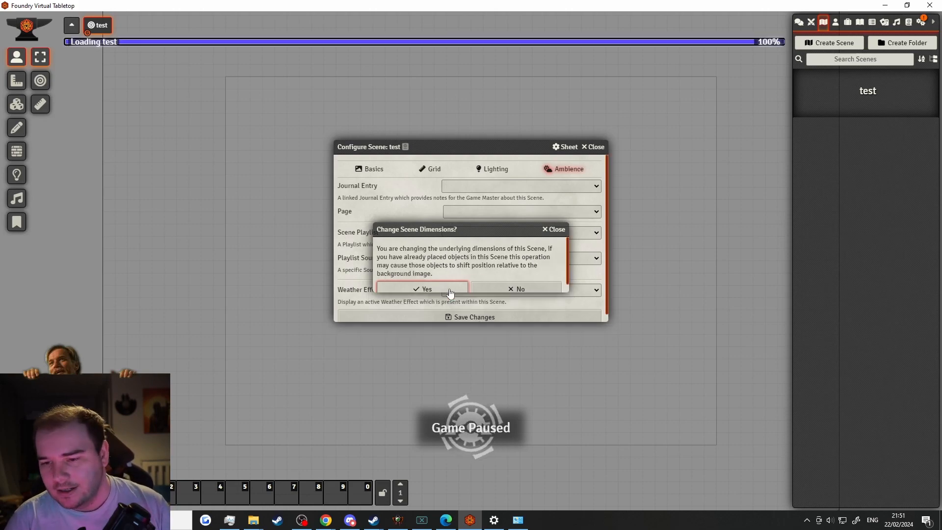
pyautogui.moveTo(447, 353); pyautogui.dragTo(331, 210)
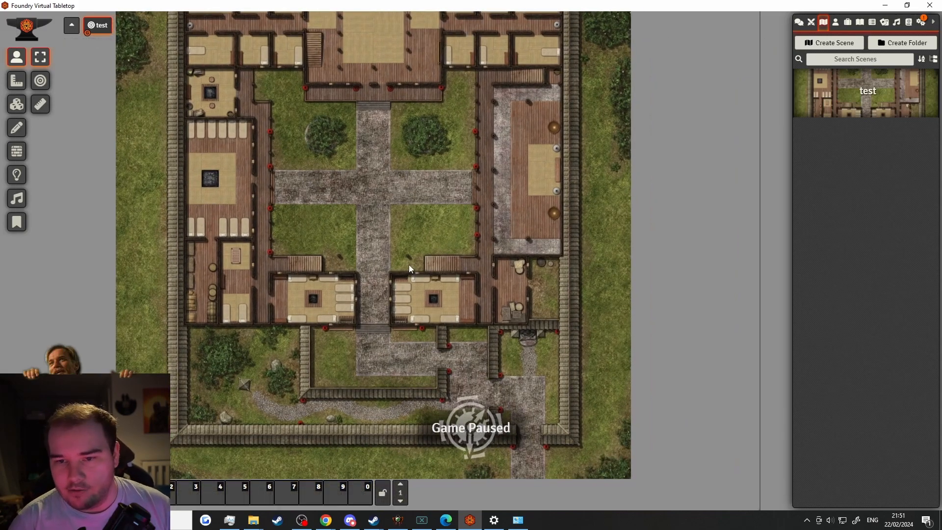
pyautogui.scroll(4, 408, 264)
pyautogui.scroll(7, 416, 292)
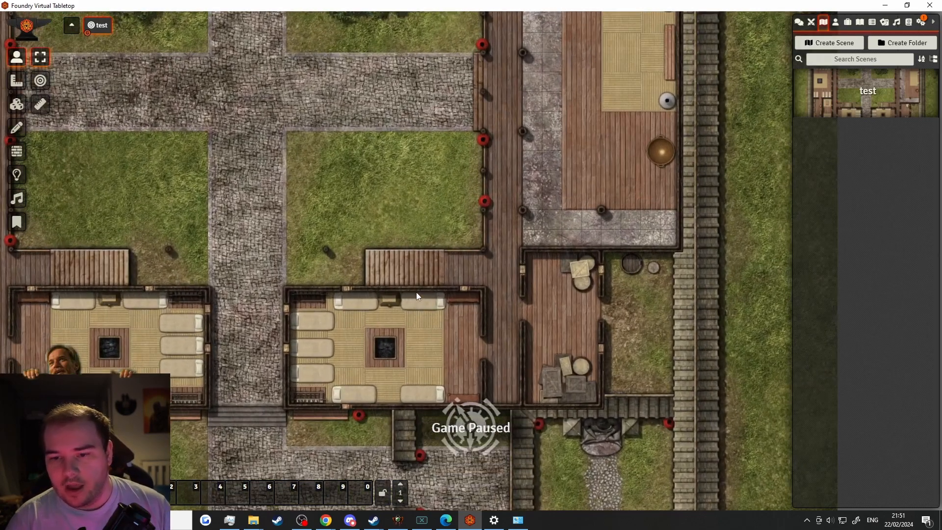
pyautogui.moveTo(276, 243); pyautogui.dragTo(328, 481)
pyautogui.moveTo(289, 259); pyautogui.dragTo(505, 412)
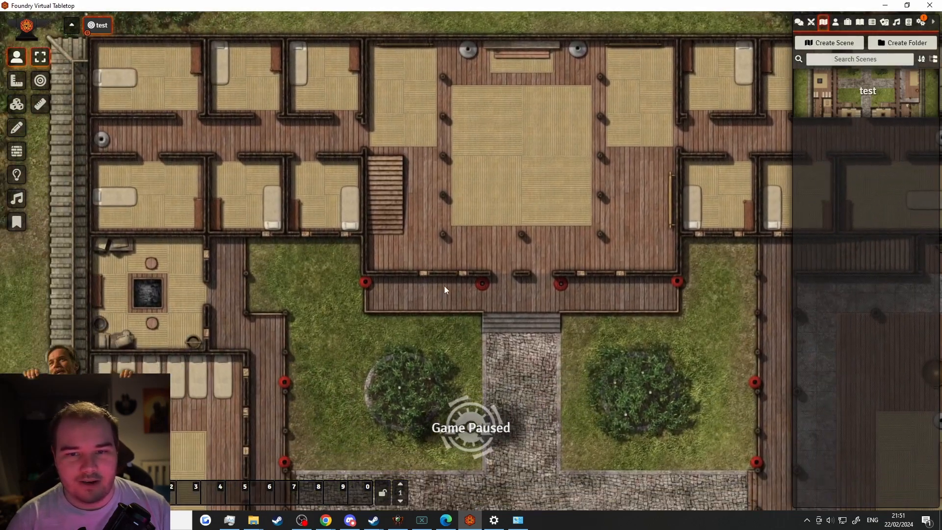
pyautogui.moveTo(444, 286); pyautogui.dragTo(444, 335)
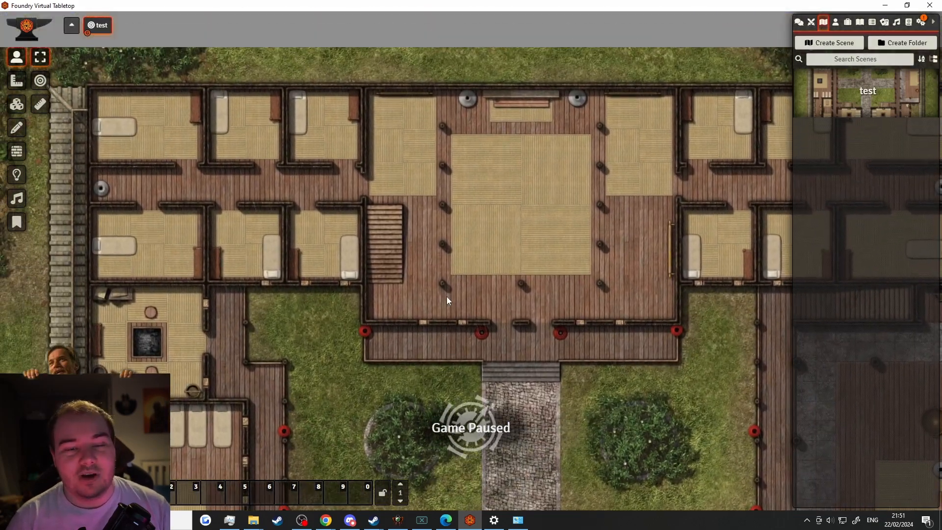
pyautogui.scroll(-3, 446, 297)
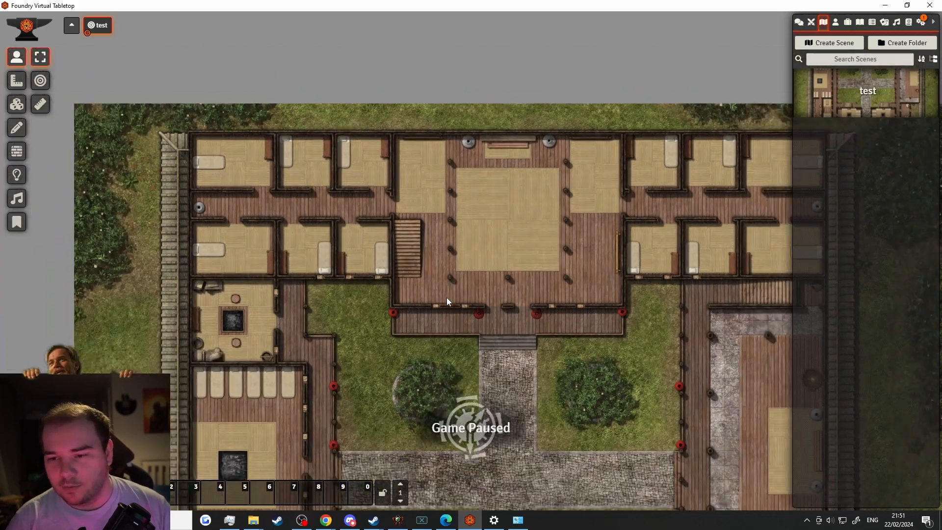
pyautogui.moveTo(520, 378); pyautogui.dragTo(396, 138)
pyautogui.moveTo(461, 302); pyautogui.dragTo(406, 142)
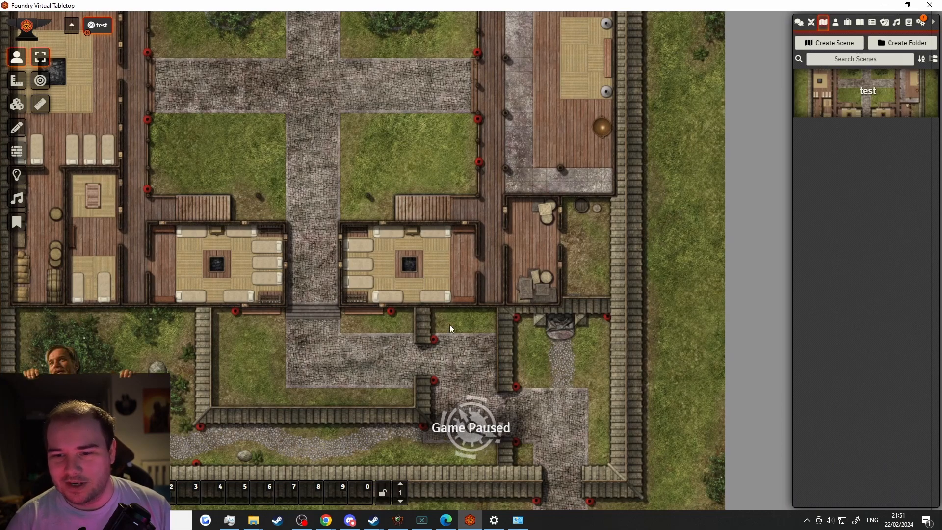
pyautogui.moveTo(450, 324); pyautogui.dragTo(331, 167)
pyautogui.scroll(12, 378, 225)
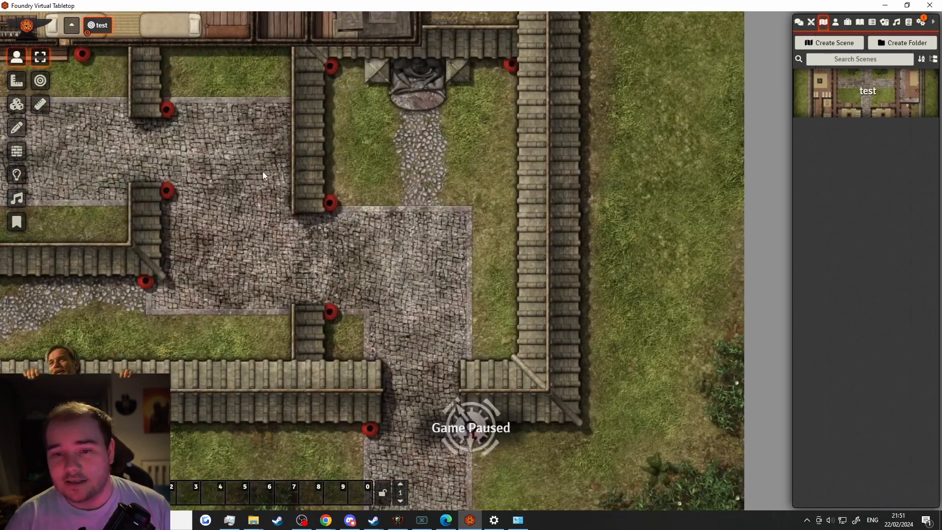
pyautogui.moveTo(255, 163); pyautogui.dragTo(500, 383)
pyautogui.moveTo(281, 156); pyautogui.dragTo(384, 335)
pyautogui.moveTo(251, 197); pyautogui.dragTo(333, 388)
pyautogui.moveTo(317, 160); pyautogui.dragTo(576, 410)
pyautogui.moveTo(516, 338); pyautogui.dragTo(442, 221)
pyautogui.scroll(-5, 452, 257)
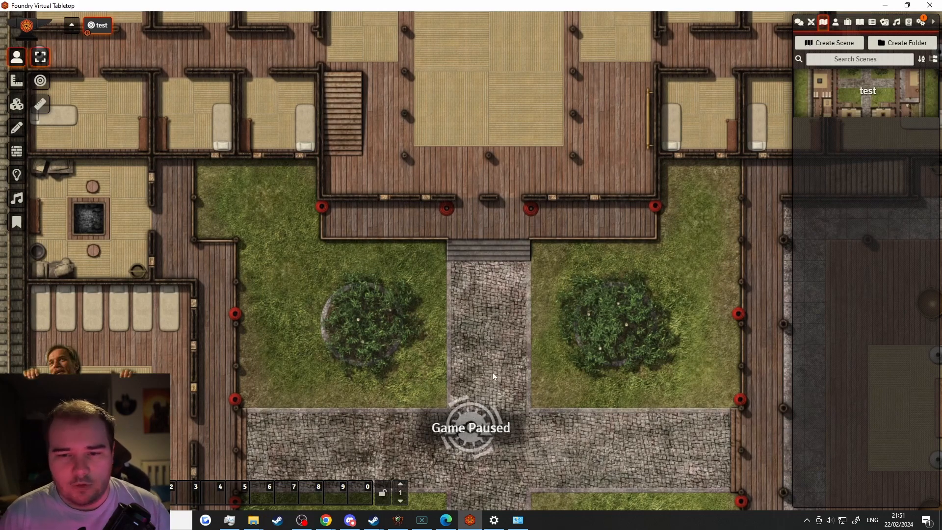
pyautogui.moveTo(490, 367); pyautogui.dragTo(418, 134)
pyautogui.moveTo(454, 326); pyautogui.dragTo(436, 78)
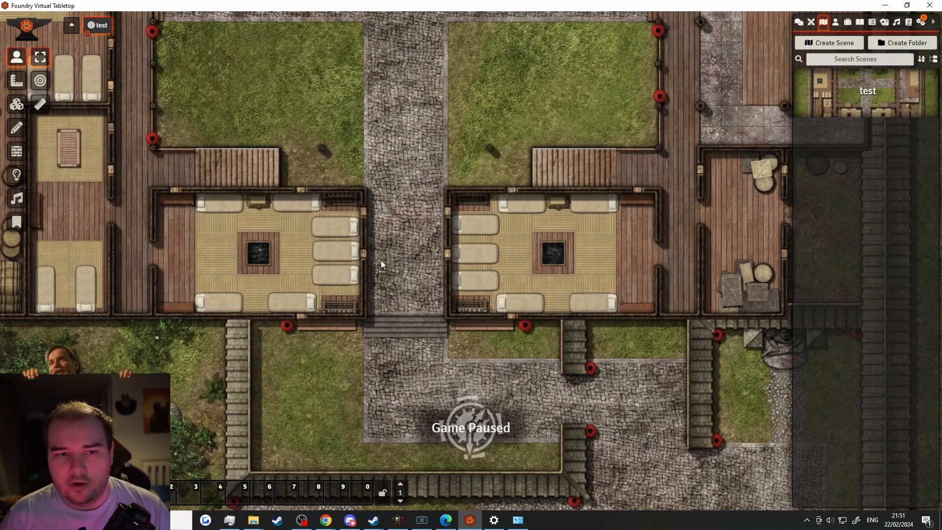
# Clear the test scene's Rain weather effect and save the scene
pyautogui.rightClick(93, 25)
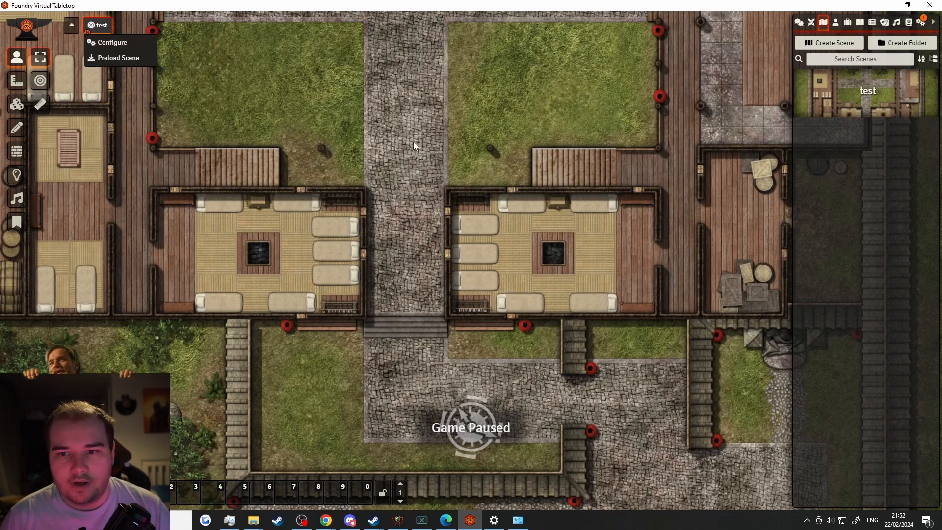
pyautogui.click(107, 43)
pyautogui.click(481, 290)
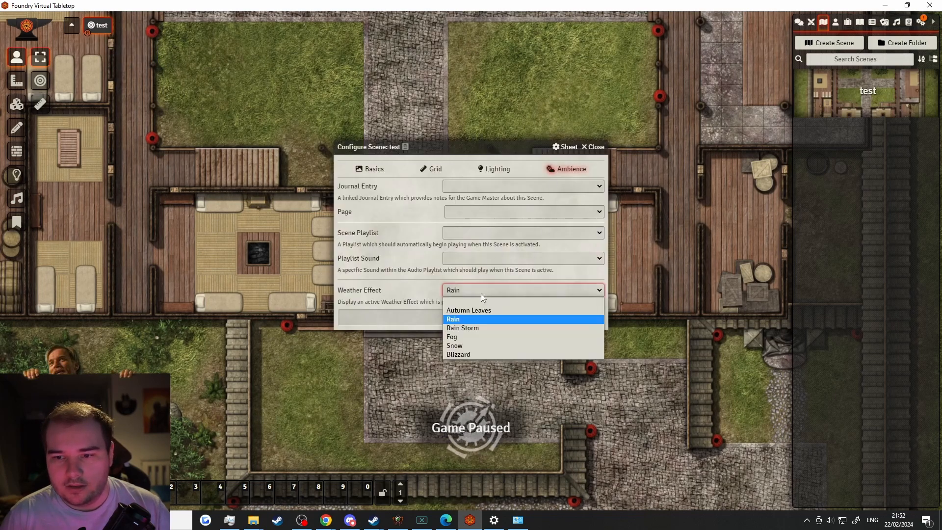
pyautogui.click(460, 299)
pyautogui.click(451, 318)
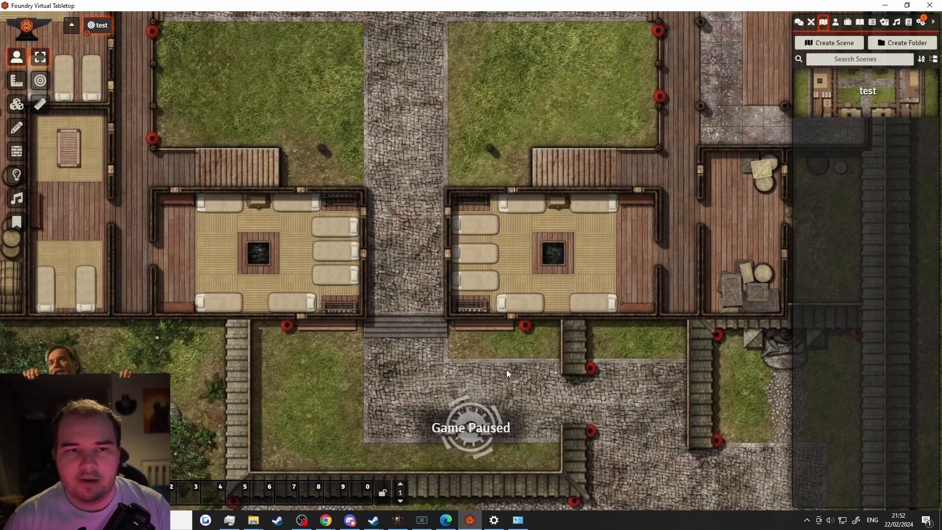
# Pan the castle map, cancel a new scene folder, and show the Actors directory
pyautogui.moveTo(266, 177); pyautogui.dragTo(295, 414)
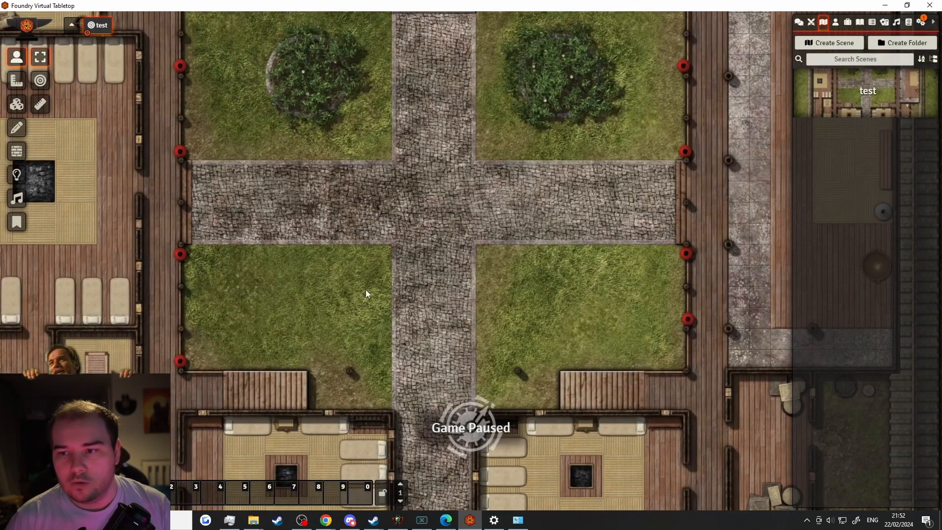
pyautogui.click(902, 42)
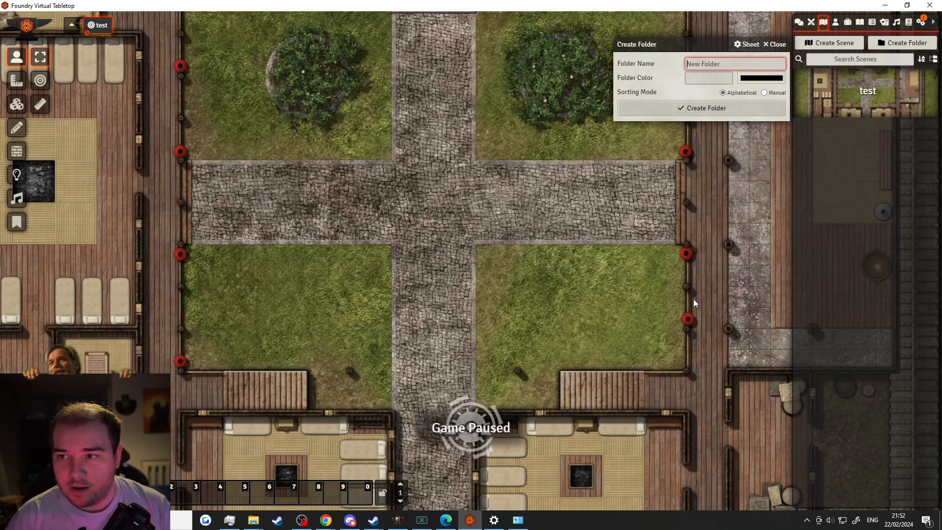
pyautogui.click(774, 44)
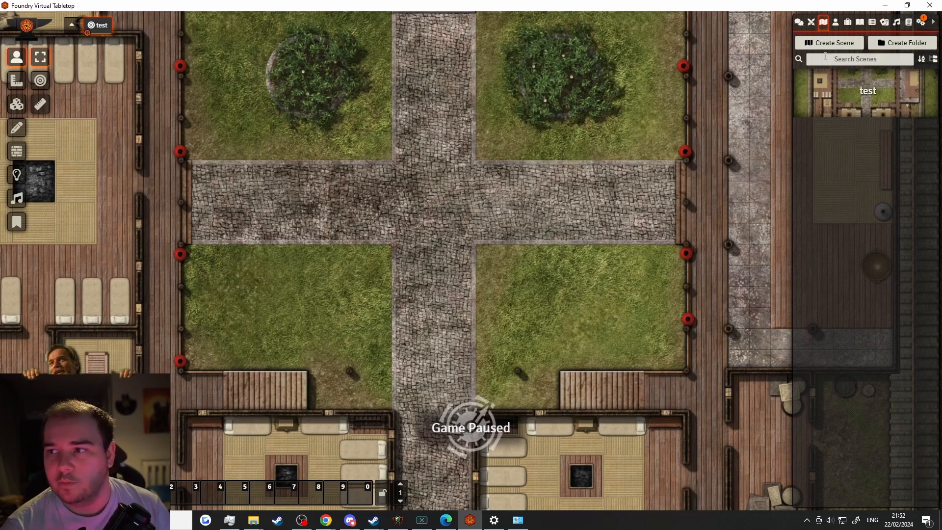
pyautogui.click(836, 22)
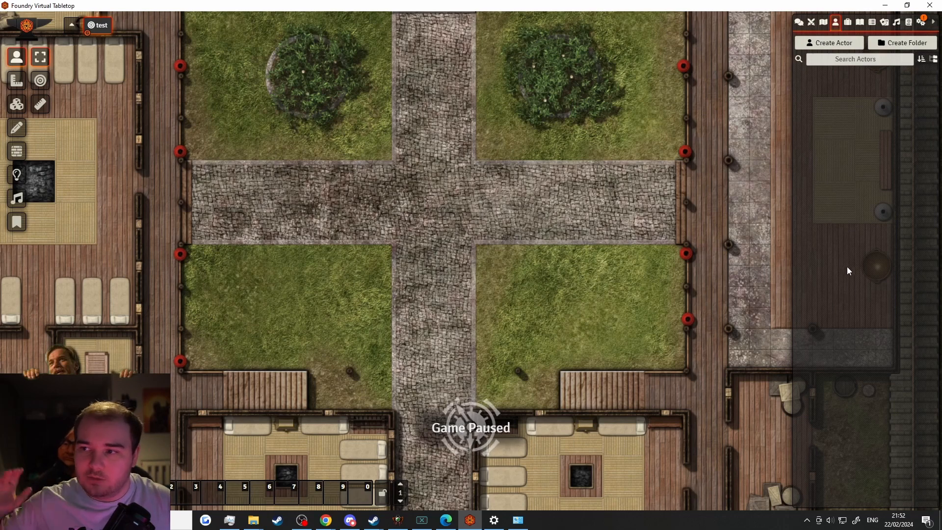
# Start a new actor and set its type to Player Character
pyautogui.click(822, 44)
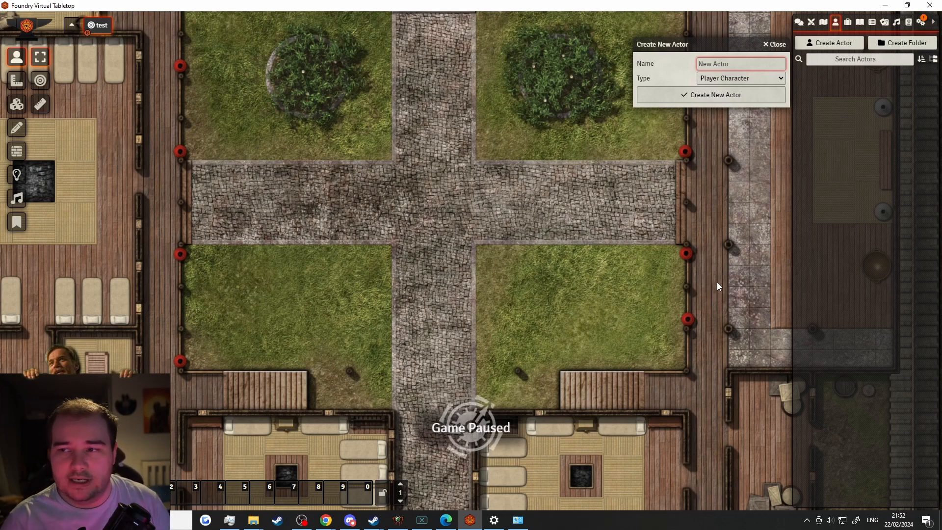
pyautogui.click(736, 78)
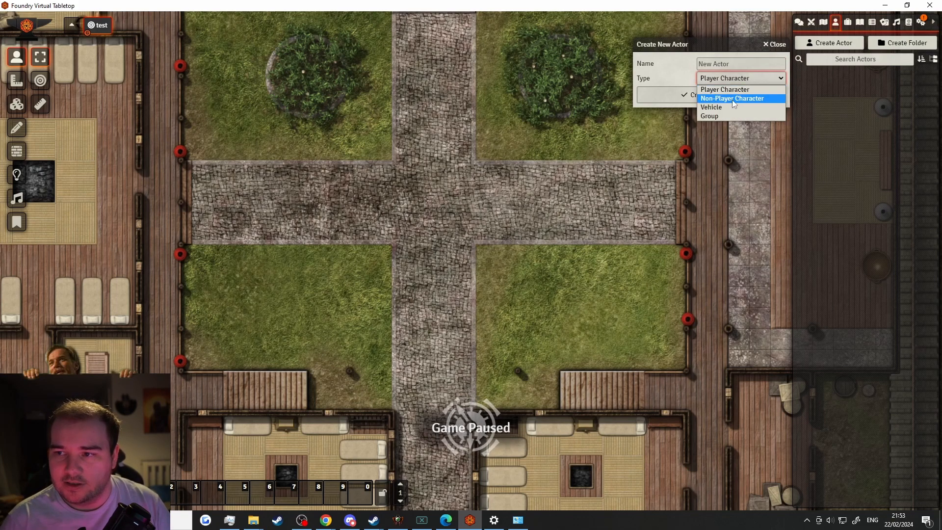
pyautogui.click(734, 99)
pyautogui.click(736, 78)
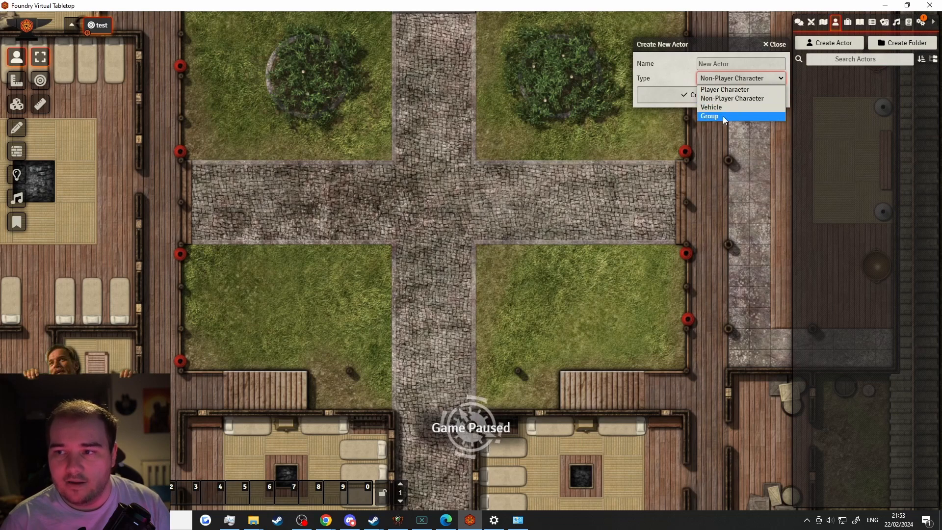
pyautogui.click(724, 114)
pyautogui.click(718, 82)
pyautogui.click(714, 117)
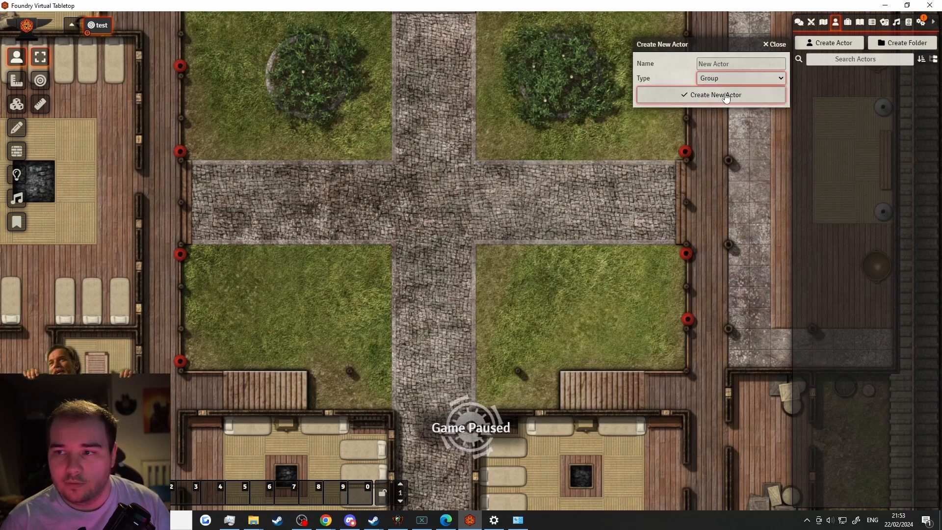
pyautogui.click(726, 78)
pyautogui.click(727, 88)
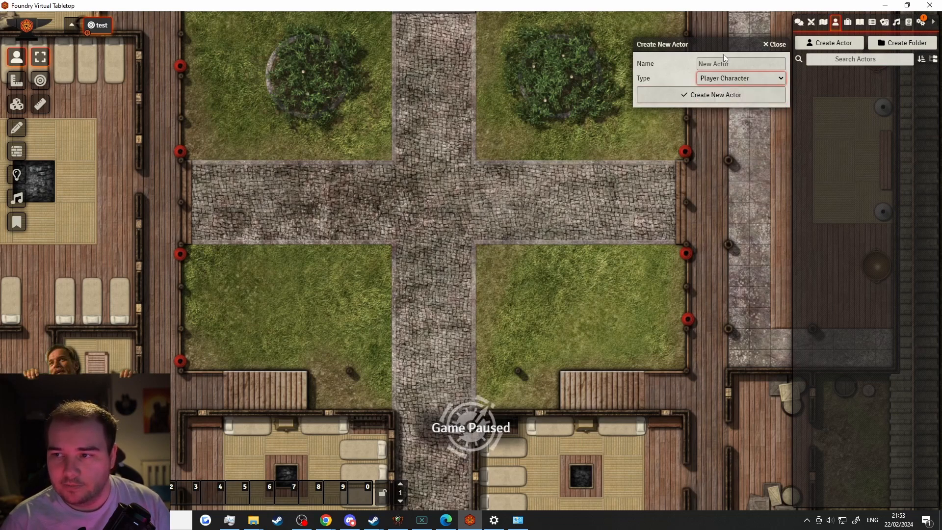
# Name the actor 'test pc', create it, and move its sheet to the top-left
pyautogui.click(720, 67)
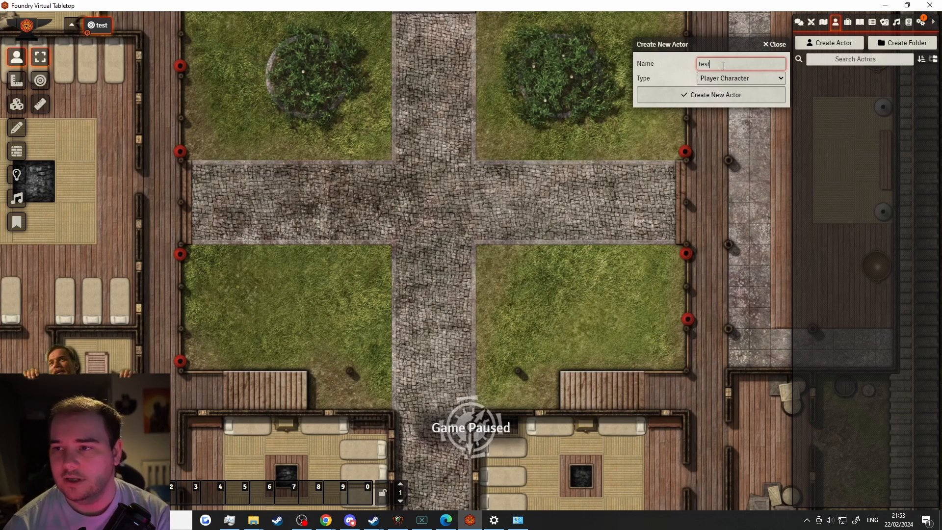
pyautogui.write('test pc')
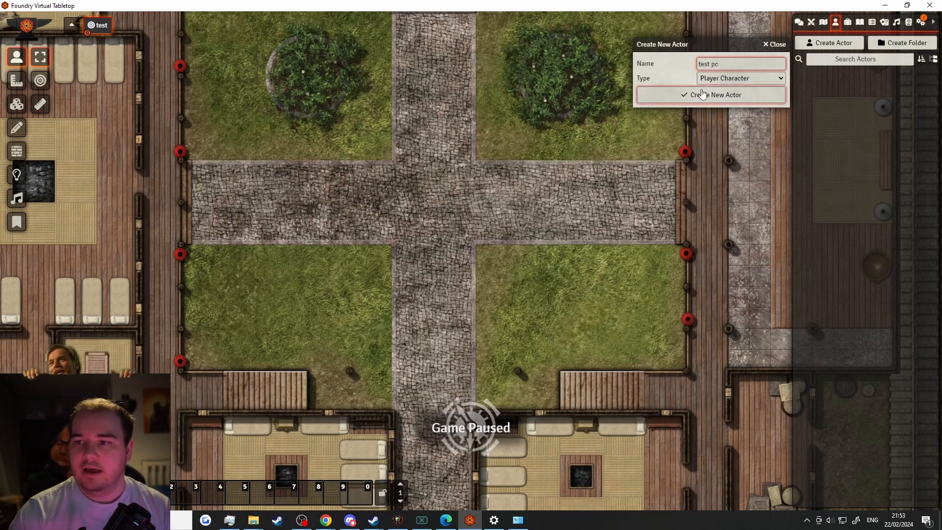
pyautogui.click(692, 95)
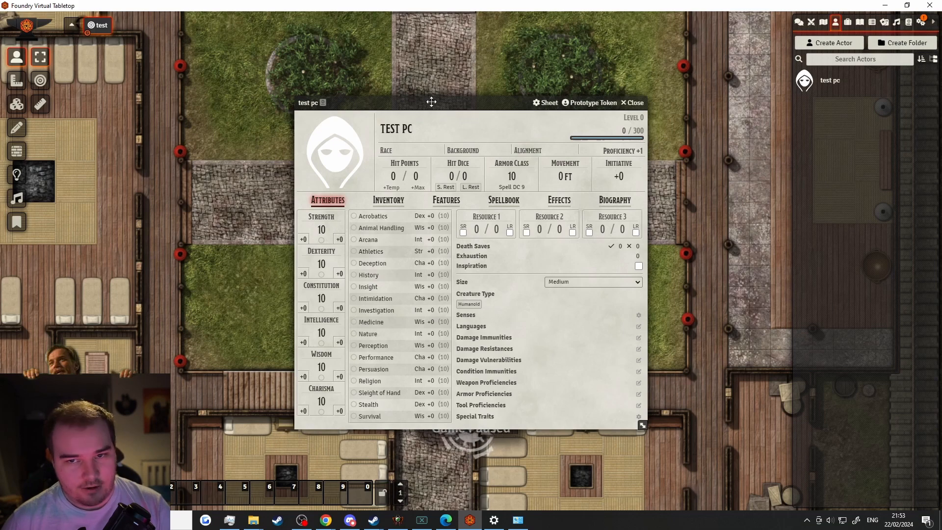
pyautogui.moveTo(431, 102); pyautogui.dragTo(137, 58)
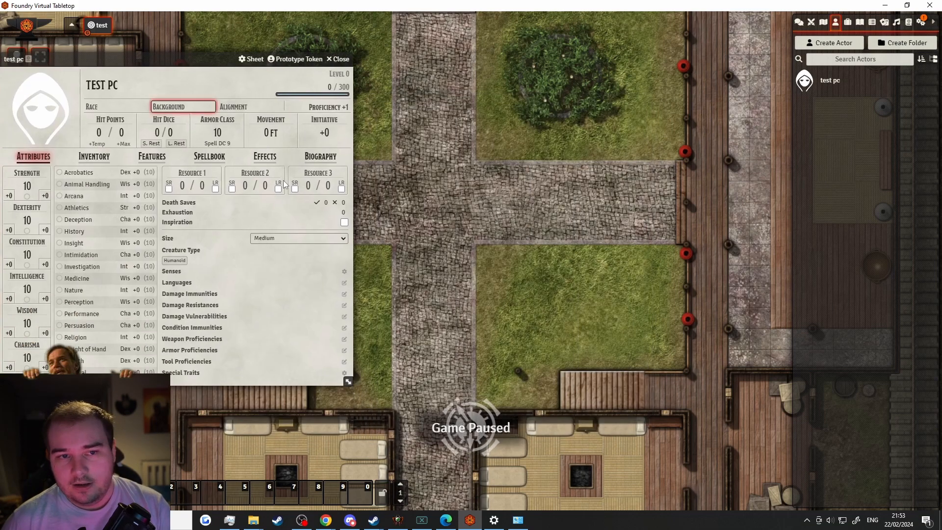
# Create the 'test npc' Non-Player Character and place its sheet beside the PC sheet
pyautogui.click(824, 41)
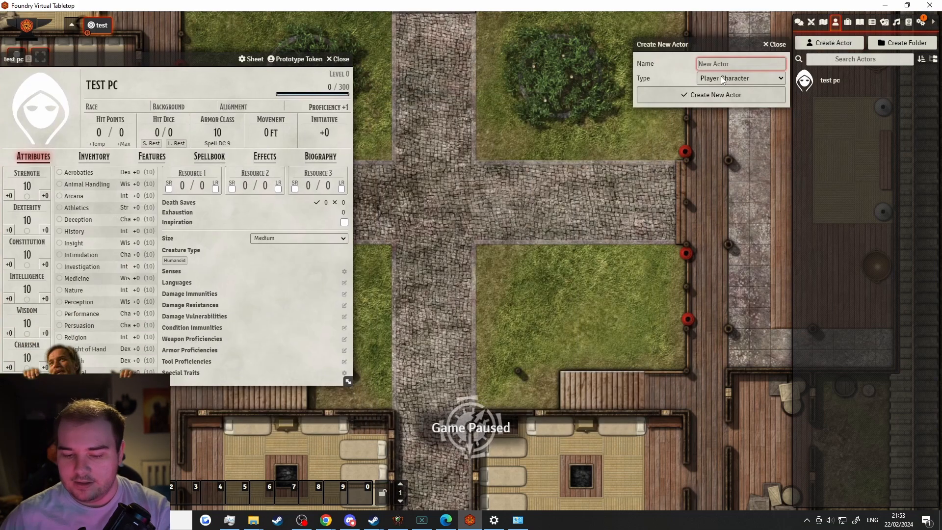
pyautogui.write('test npc')
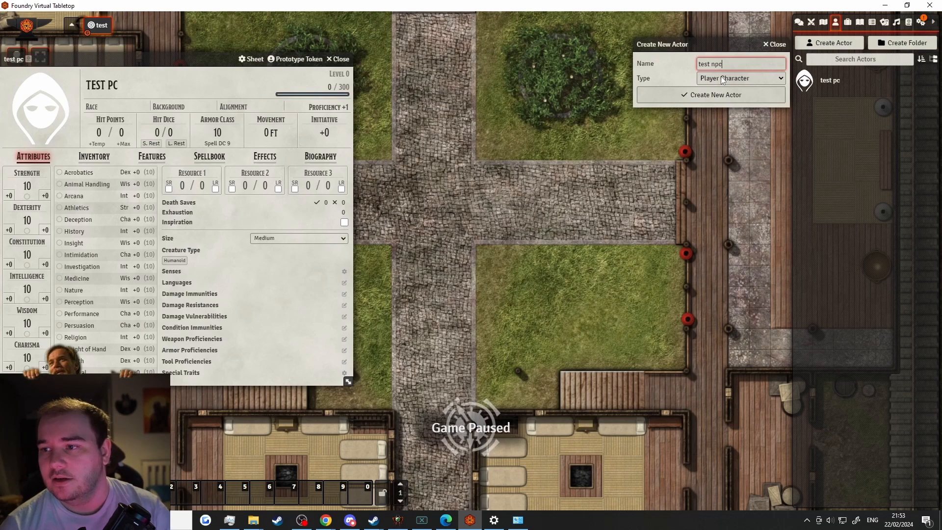
pyautogui.click(722, 80)
pyautogui.click(710, 99)
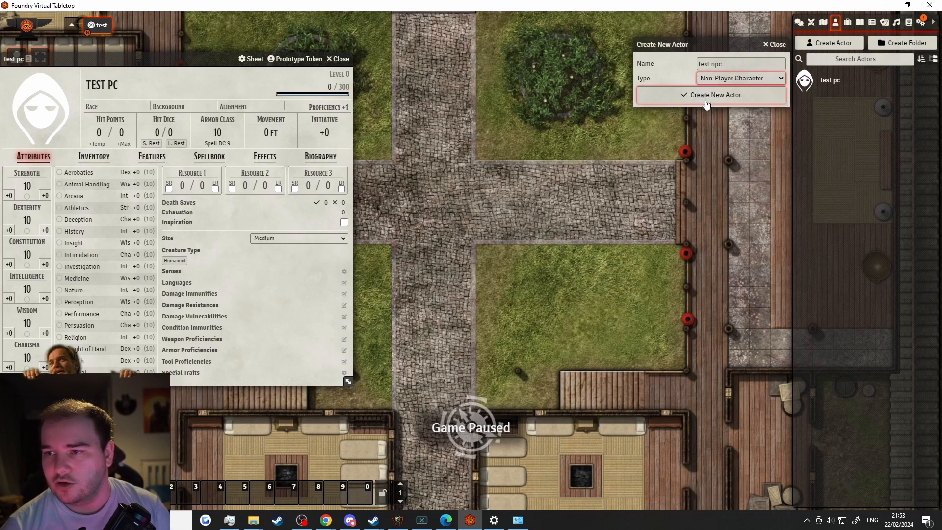
pyautogui.click(710, 95)
pyautogui.moveTo(399, 98); pyautogui.dragTo(431, 52)
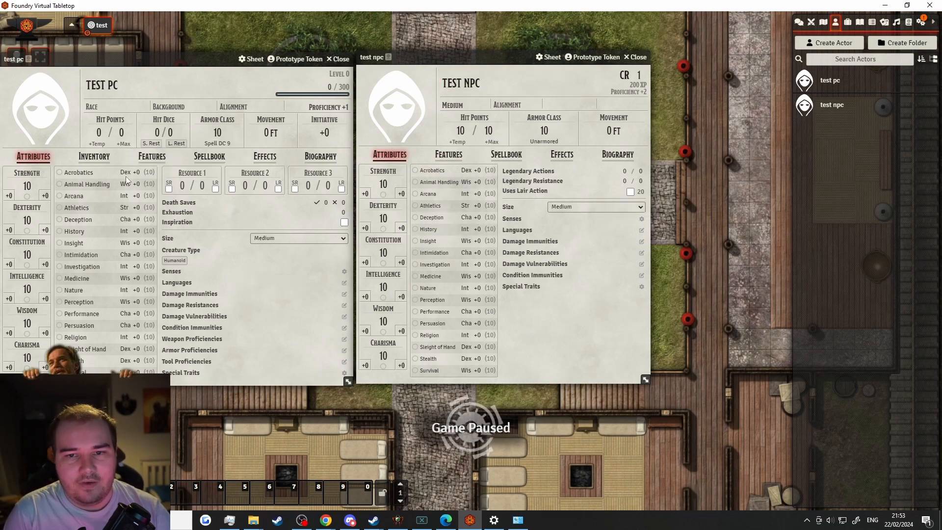
# Browse the NPC's features and biography and the PC's spellbook, then return to PC attributes
pyautogui.click(456, 162)
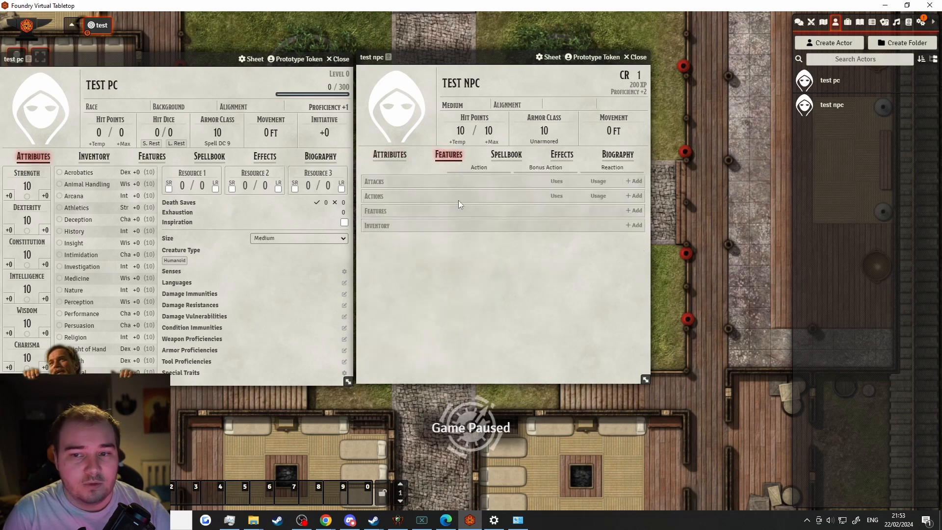
pyautogui.click(207, 157)
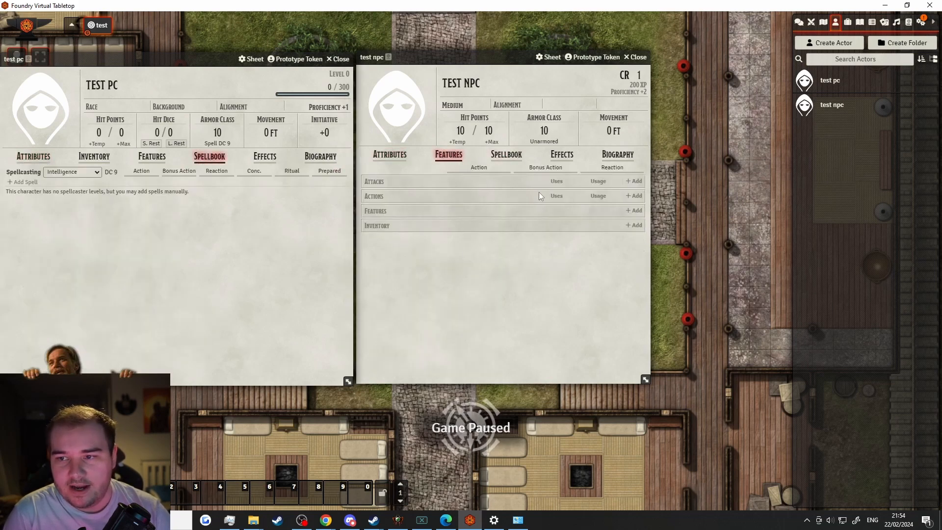
pyautogui.click(618, 154)
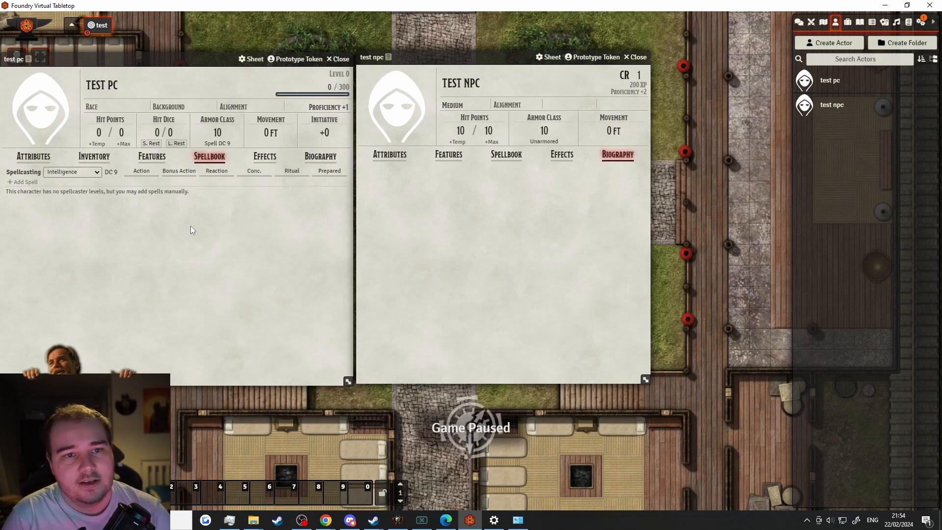
pyautogui.click(35, 157)
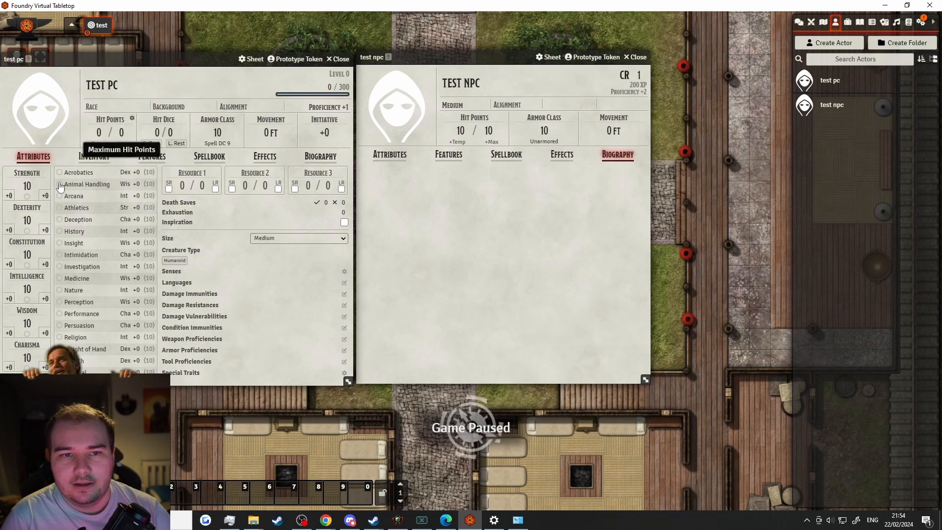
# Open test pc's portrait image browser and navigate back to the root folder
pyautogui.click(31, 107)
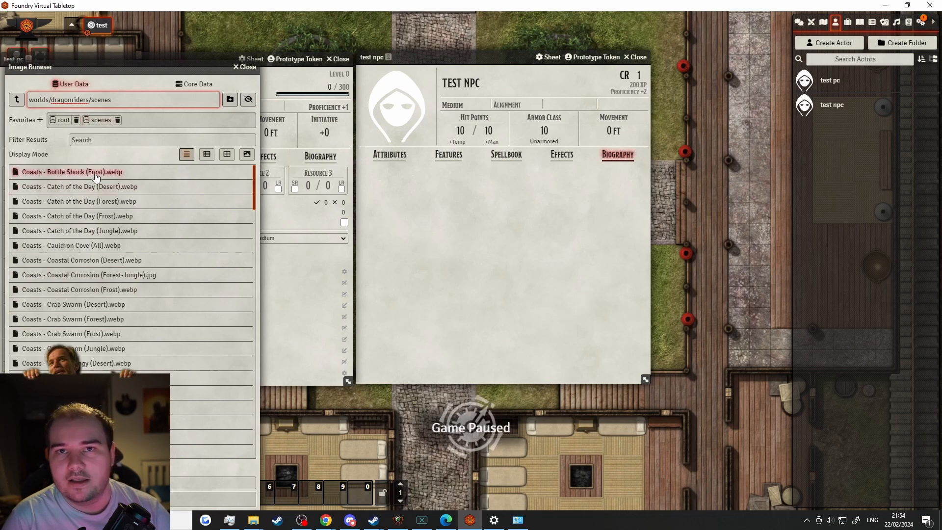
pyautogui.click(16, 100)
pyautogui.click(17, 100)
pyautogui.click(17, 100)
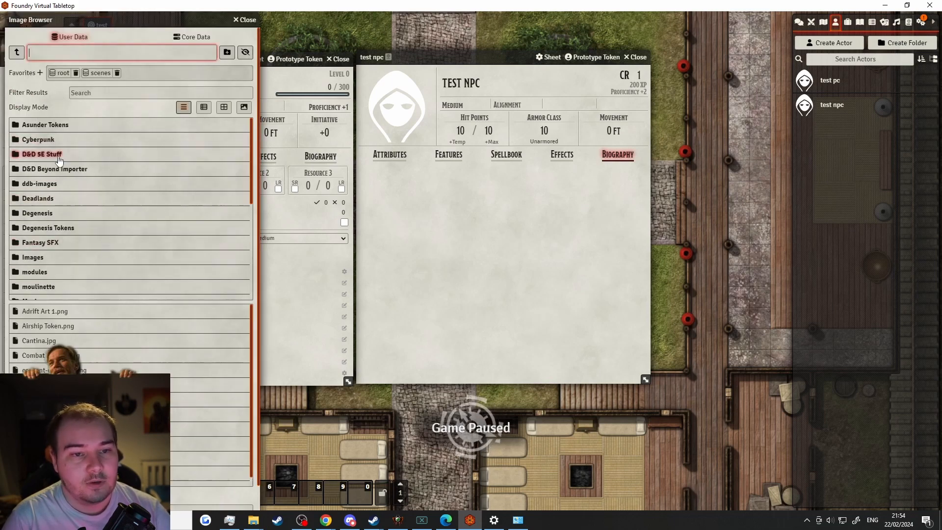
pyautogui.scroll(-5, 58, 160)
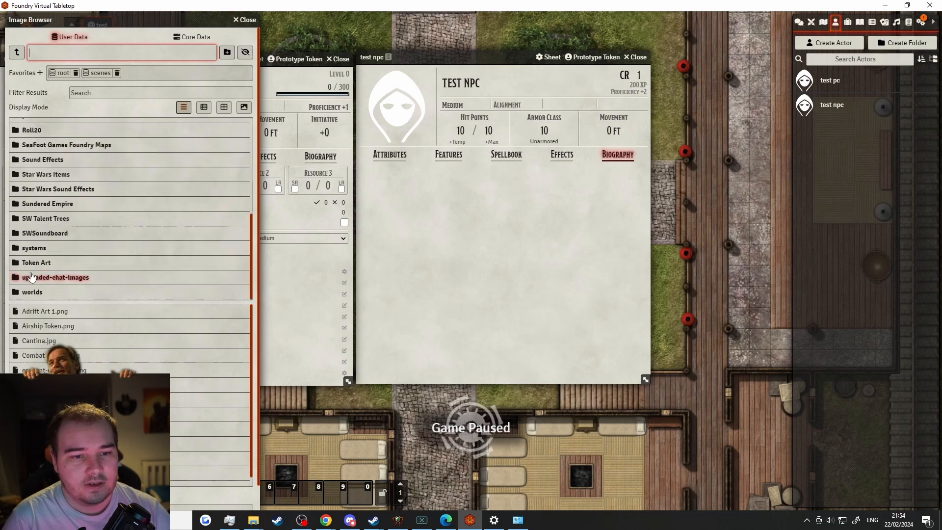
pyautogui.click(77, 263)
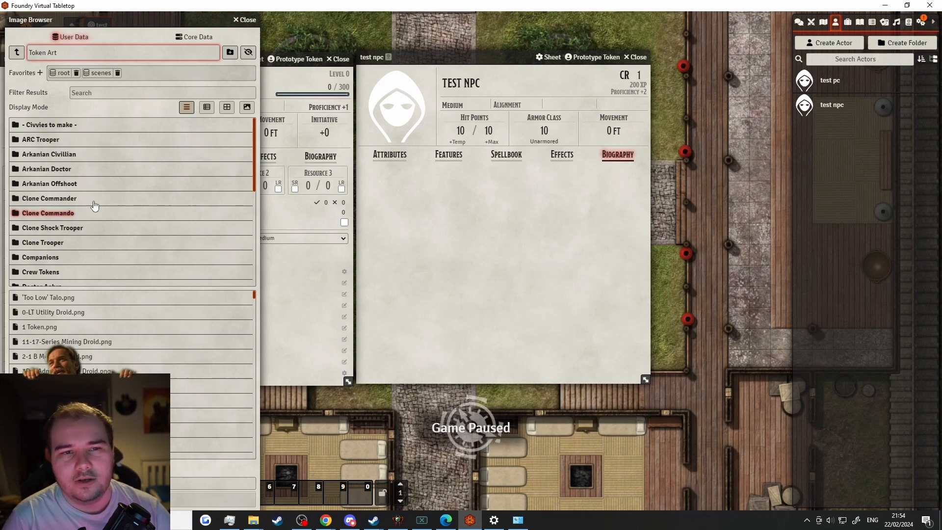
pyautogui.click(23, 57)
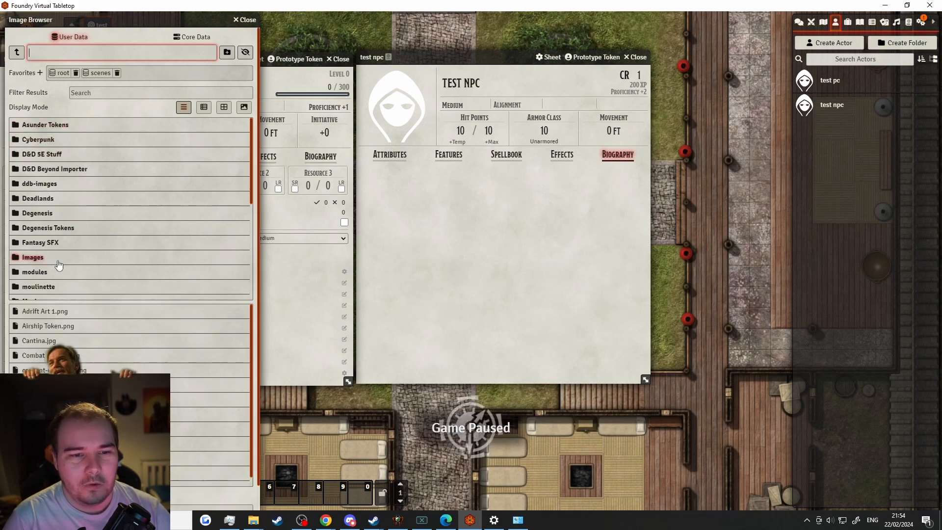
pyautogui.scroll(-4, 45, 248)
pyautogui.scroll(-1, 45, 248)
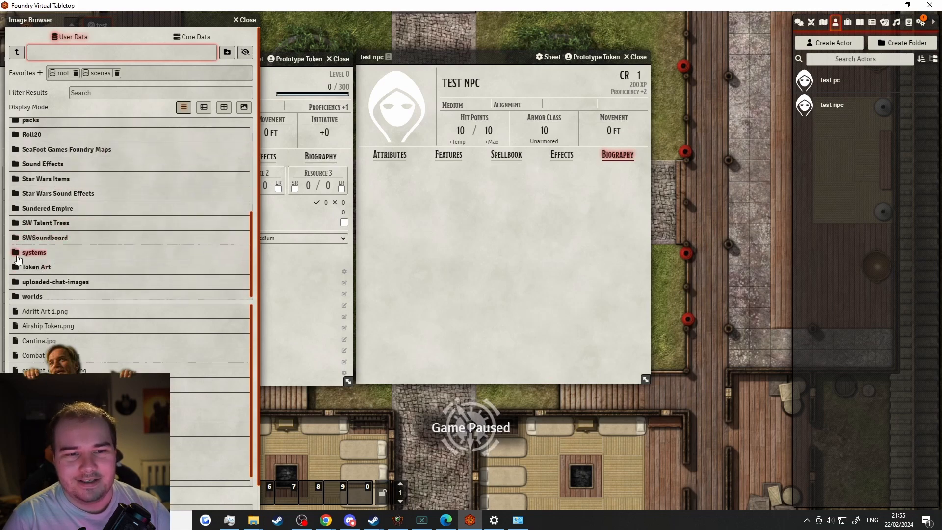
pyautogui.scroll(5, 52, 220)
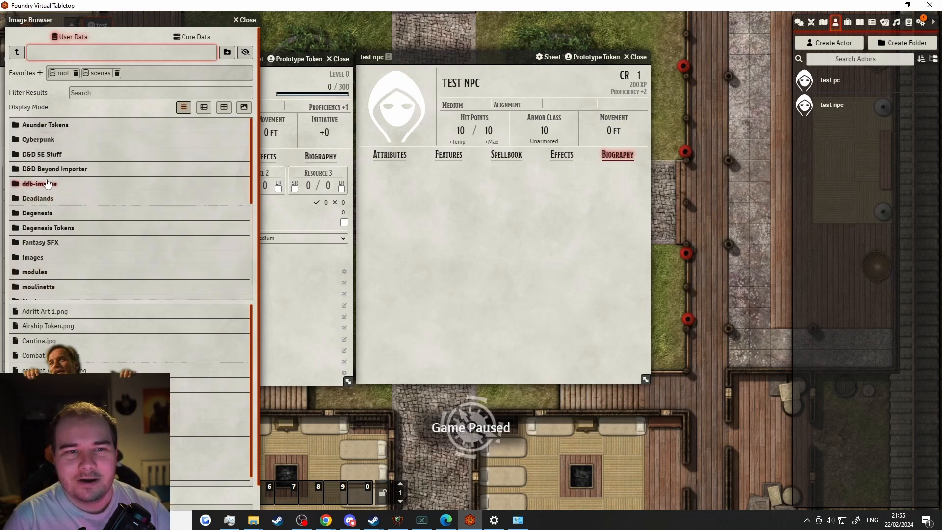
# Choose Aarakocra.png from D&D 5E Stuff/Token Art as test pc's portrait
pyautogui.click(52, 154)
pyautogui.click(28, 142)
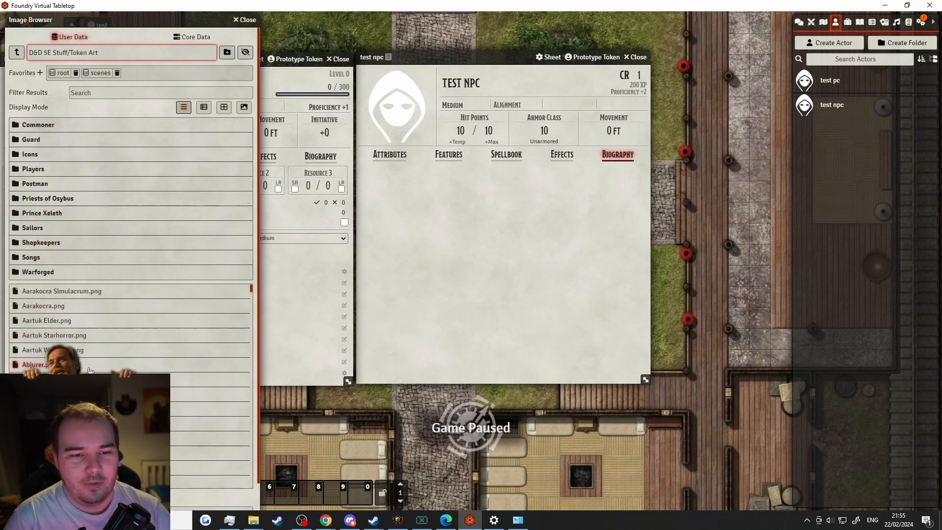
pyautogui.click(50, 306)
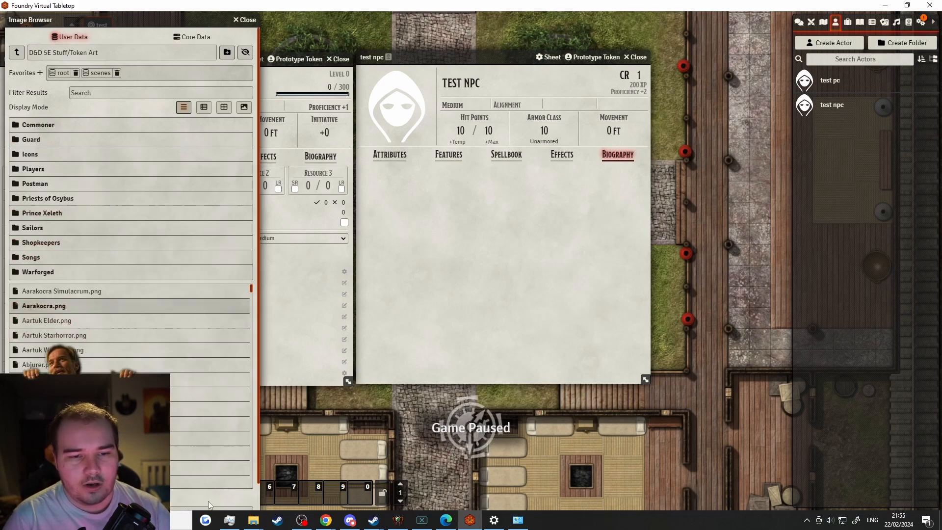
pyautogui.scroll(-2, 191, 487)
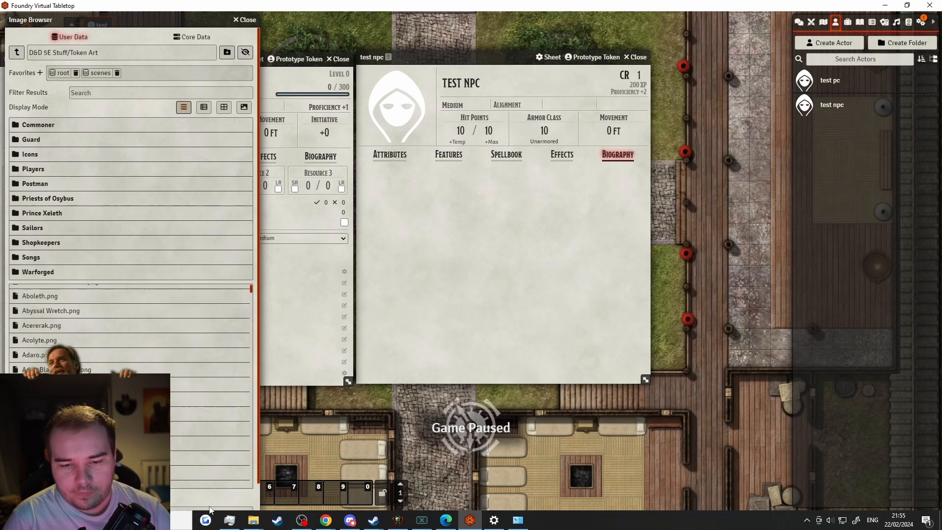
pyautogui.scroll(-1, 210, 510)
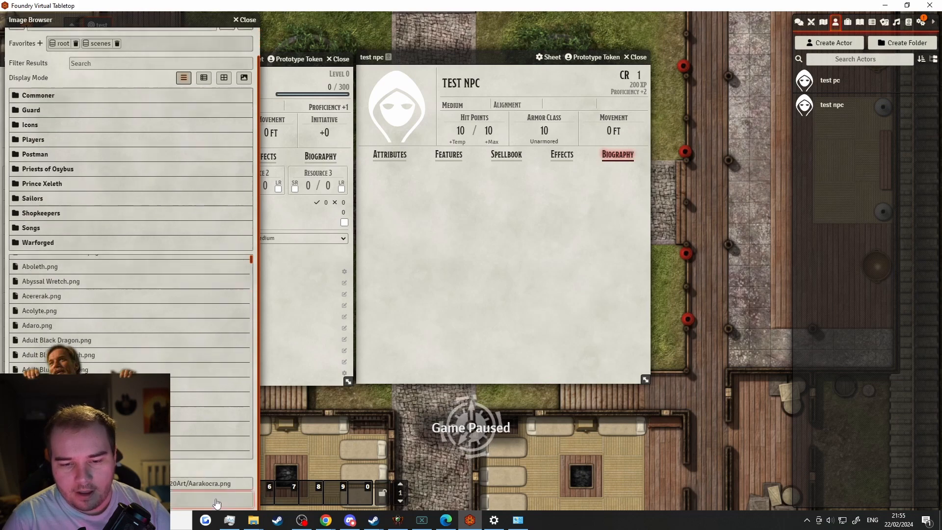
pyautogui.click(179, 499)
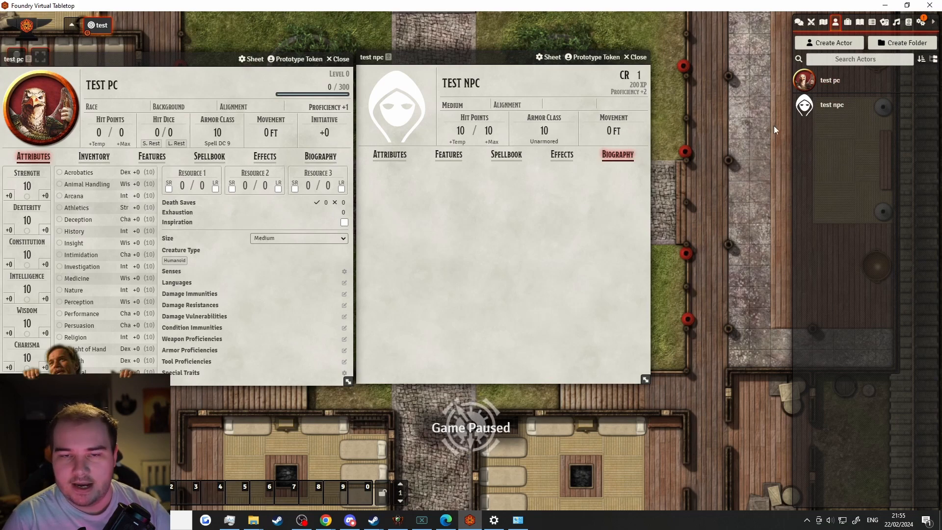
# Check the prototype token's Appearance image path, then close the settings
pyautogui.click(296, 59)
pyautogui.moveTo(125, 64); pyautogui.dragTo(514, 156)
pyautogui.click(469, 173)
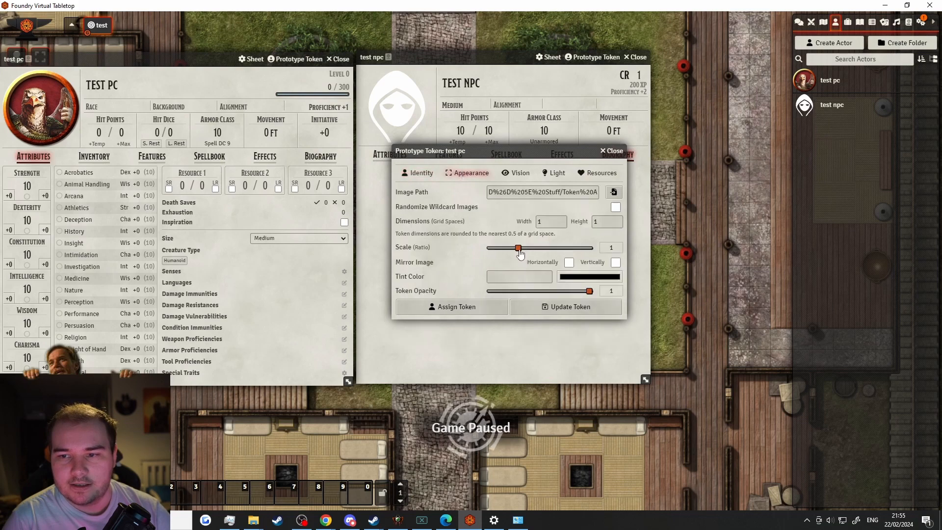
pyautogui.moveTo(508, 195); pyautogui.dragTo(710, 198)
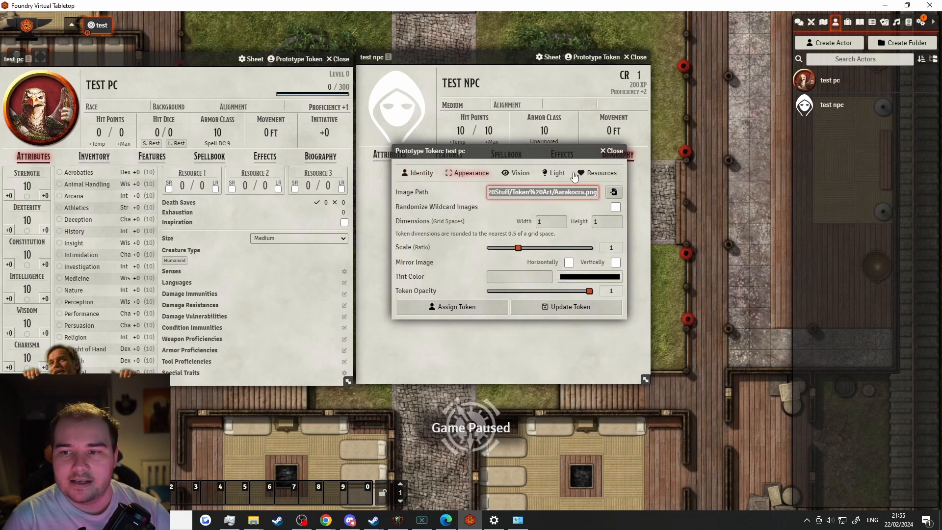
pyautogui.click(617, 150)
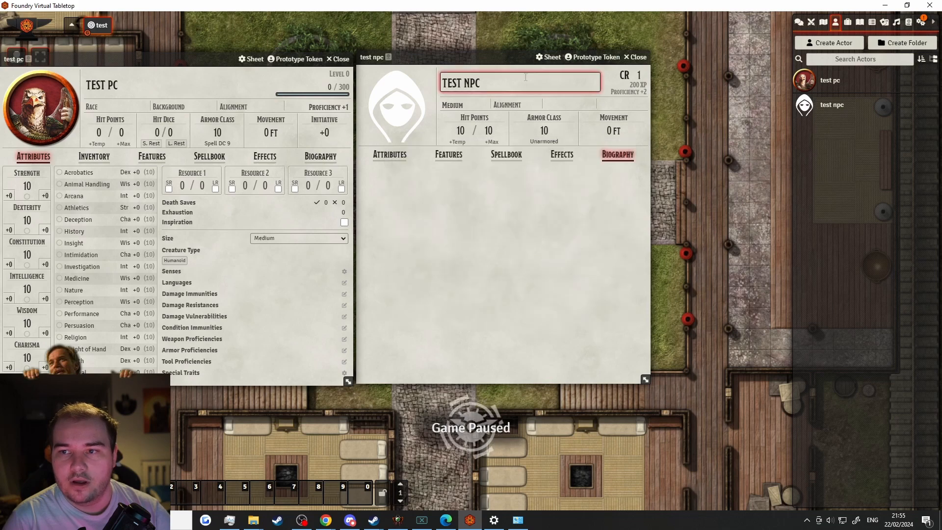
# Collapse the NPC sheet, place test pc's token on the cobblestone crossing, and reopen prototype settings
pyautogui.doubleClick(473, 58)
pyautogui.moveTo(829, 82); pyautogui.dragTo(444, 192)
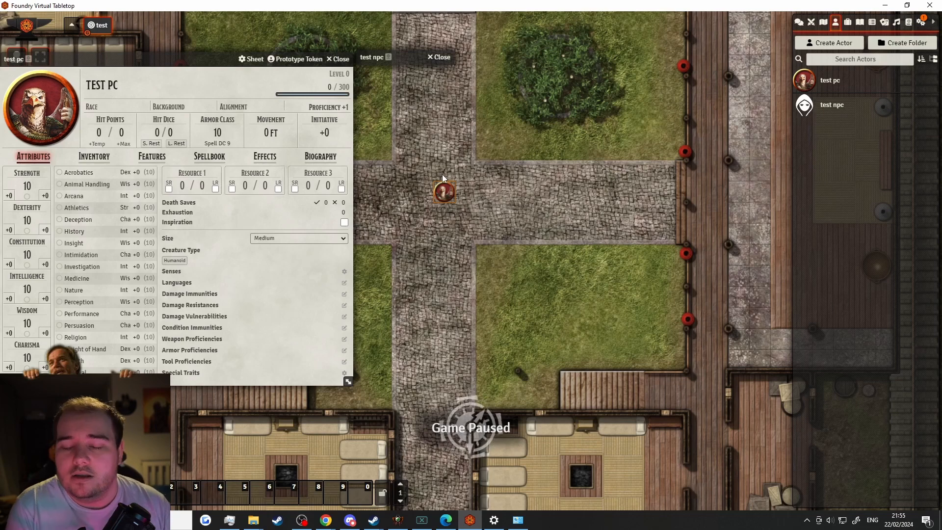
pyautogui.click(302, 61)
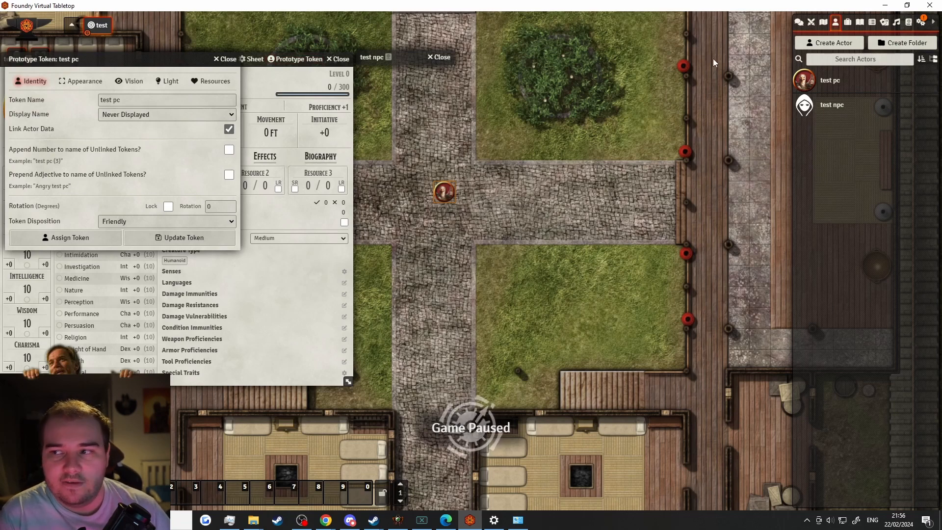
# Change the placed test pc token's image to Aartuk Elder.png and update the token
pyautogui.click(226, 60)
pyautogui.click(338, 59)
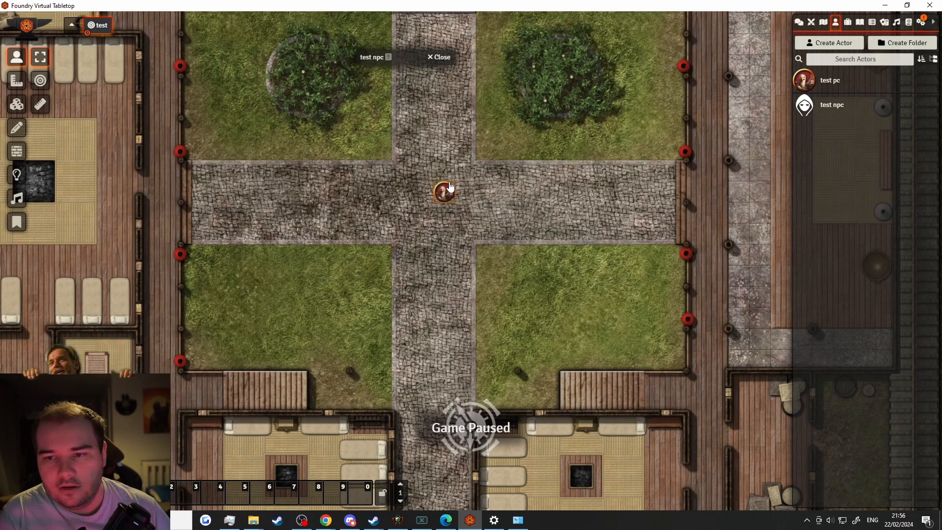
pyautogui.doubleClick(446, 189)
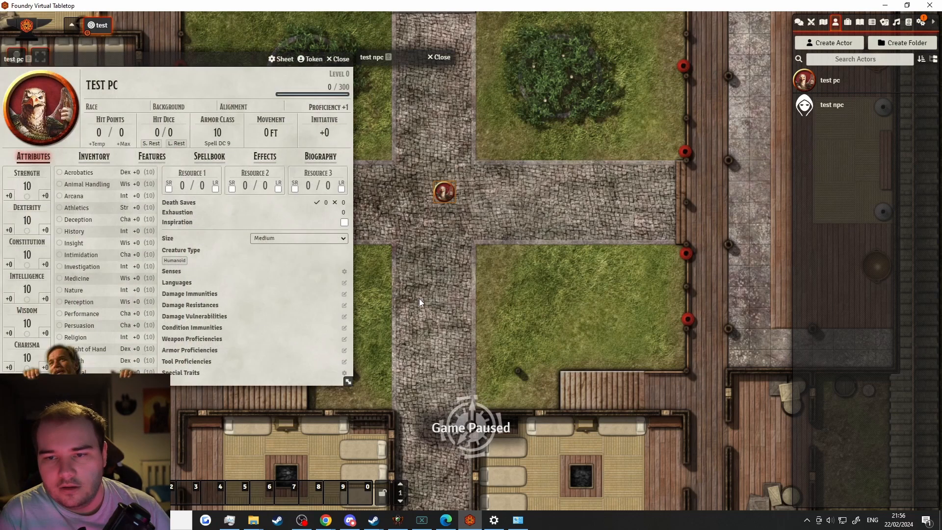
pyautogui.click(313, 59)
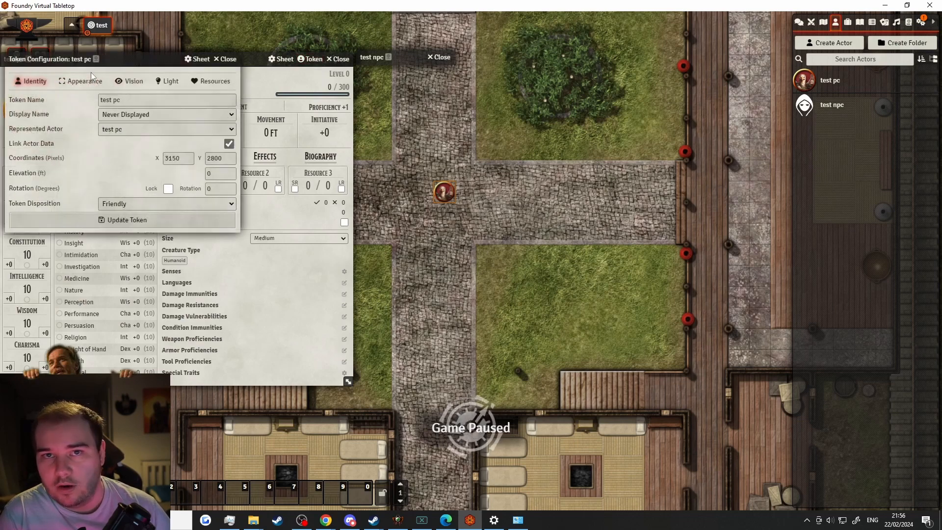
pyautogui.click(79, 80)
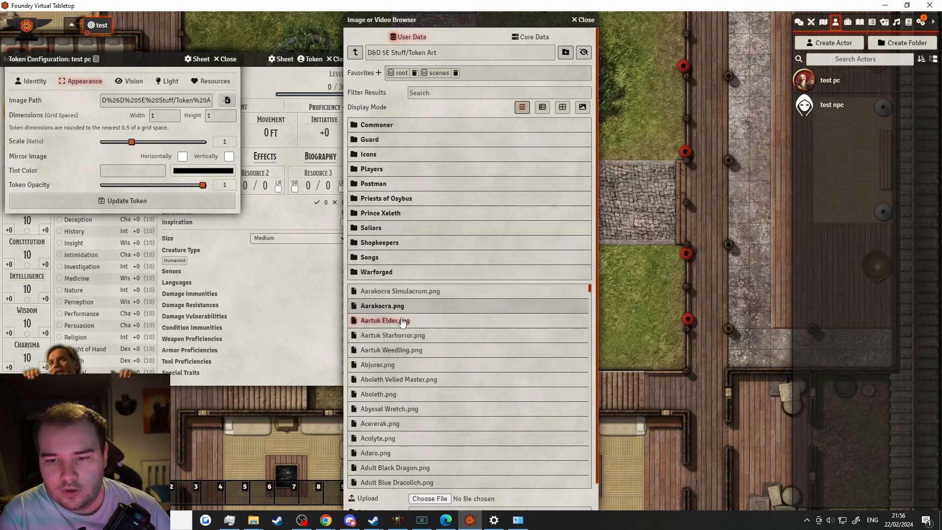
pyautogui.scroll(-1, 382, 485)
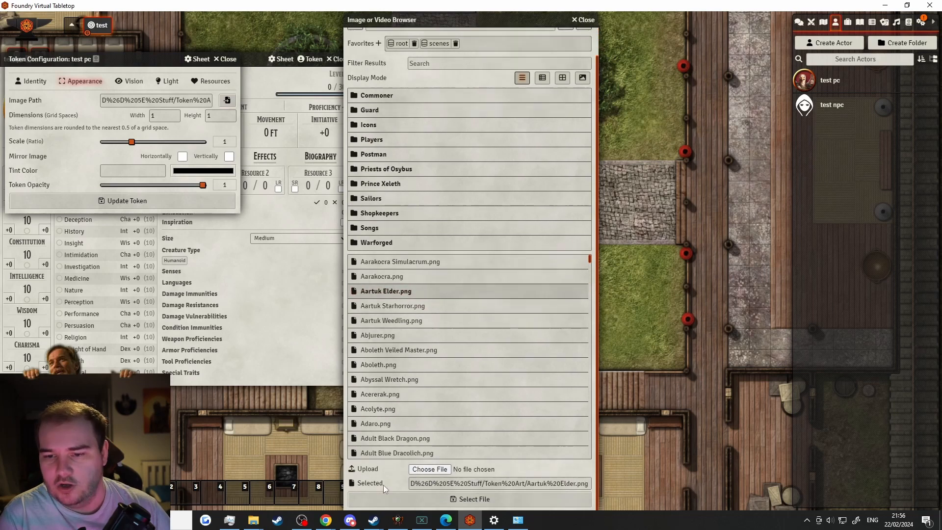
pyautogui.click(379, 496)
pyautogui.click(122, 201)
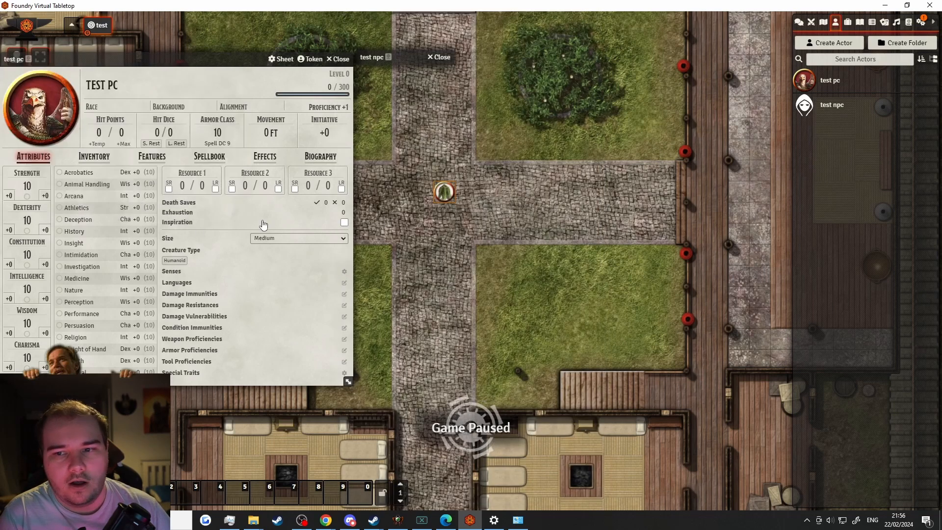
pyautogui.scroll(5, 452, 202)
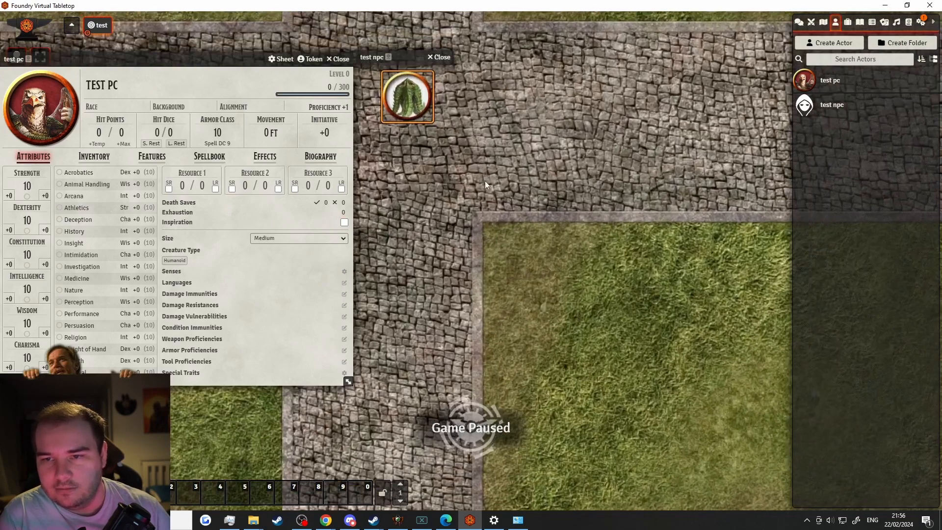
# Center the view on the crossroads and drop a test pc token there
pyautogui.moveTo(484, 180); pyautogui.dragTo(593, 325)
pyautogui.scroll(1, 584, 301)
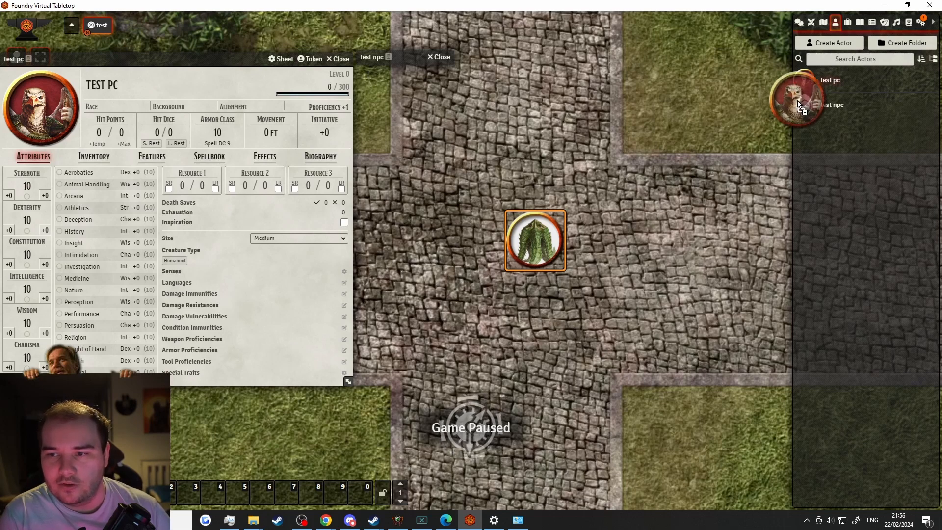
pyautogui.moveTo(572, 158); pyautogui.dragTo(574, 162)
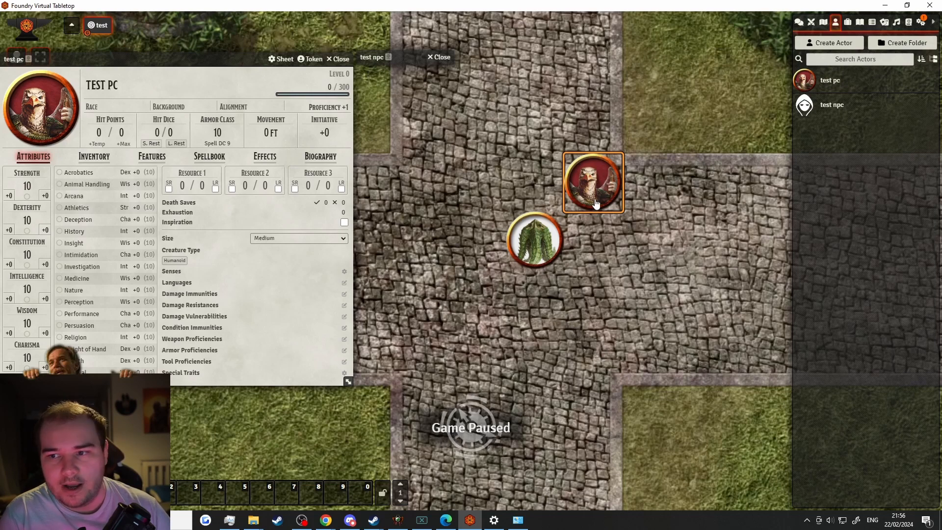
pyautogui.click(338, 59)
pyautogui.click(834, 81)
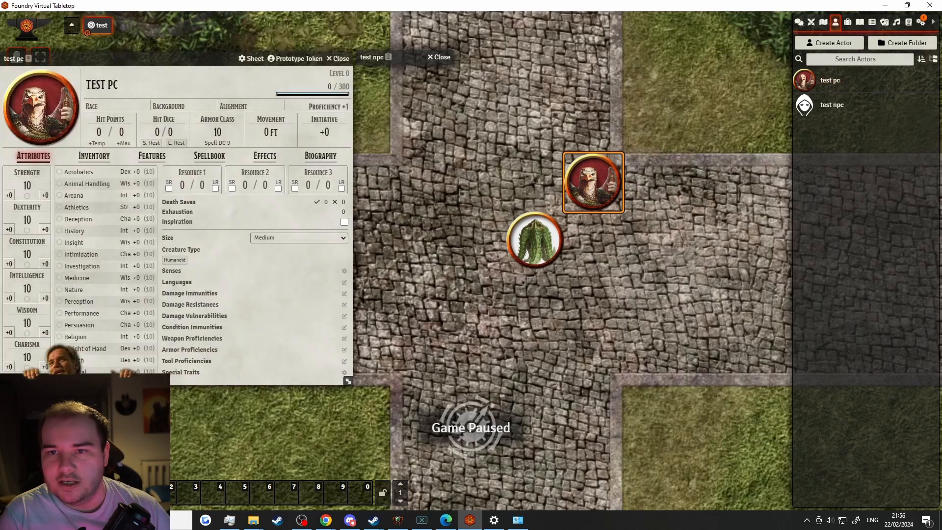
# Set test pc's prototype token image to Acolyte.png and save it
pyautogui.click(295, 59)
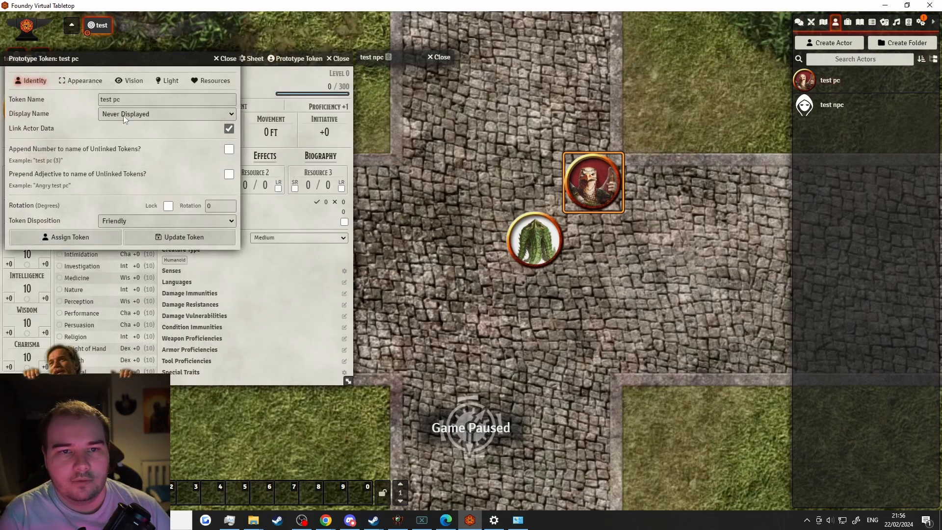
pyautogui.click(82, 81)
pyautogui.click(227, 100)
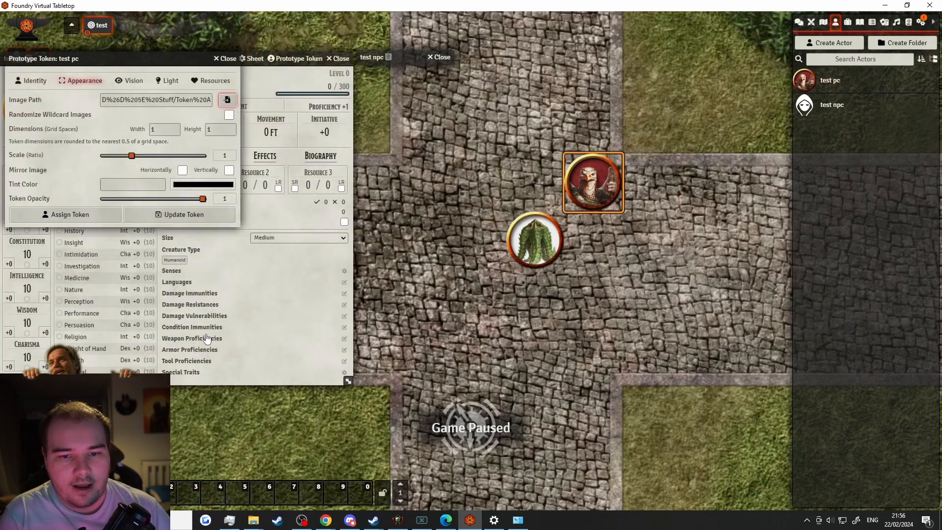
pyautogui.click(366, 439)
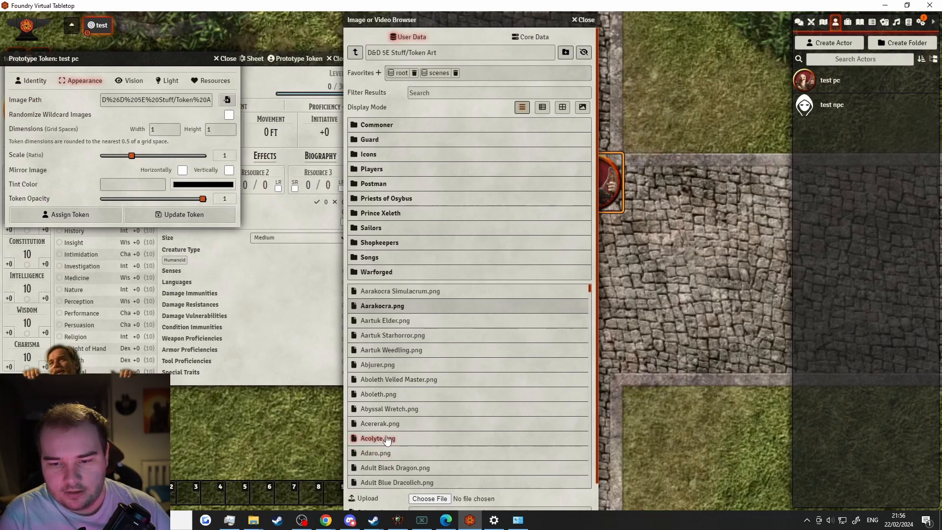
pyautogui.scroll(-1, 389, 506)
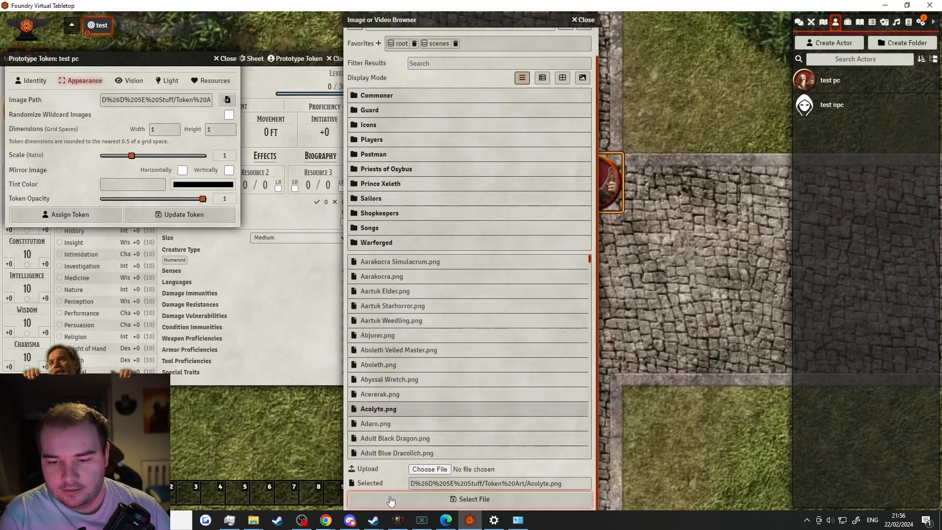
pyautogui.click(390, 515)
pyautogui.click(145, 223)
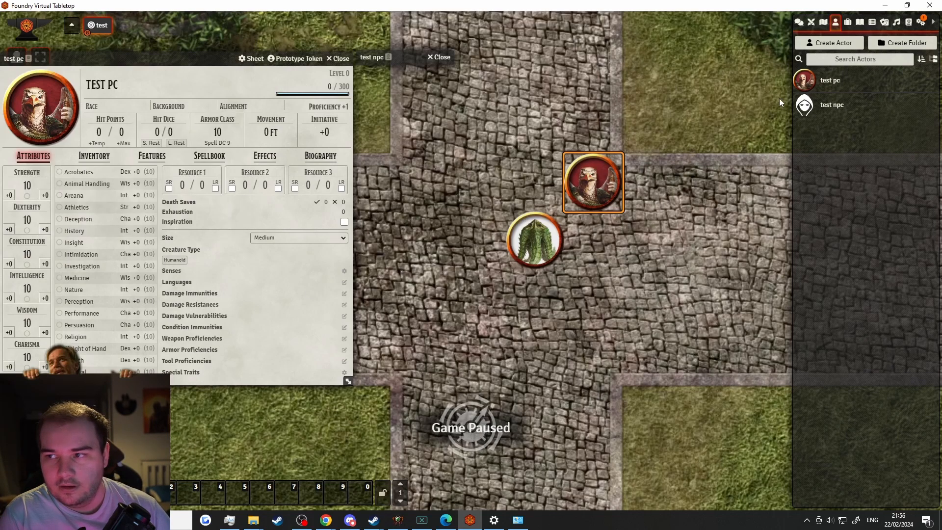
# Add another test pc token, then box-select all tokens and delete them
pyautogui.moveTo(815, 80); pyautogui.dragTo(457, 172)
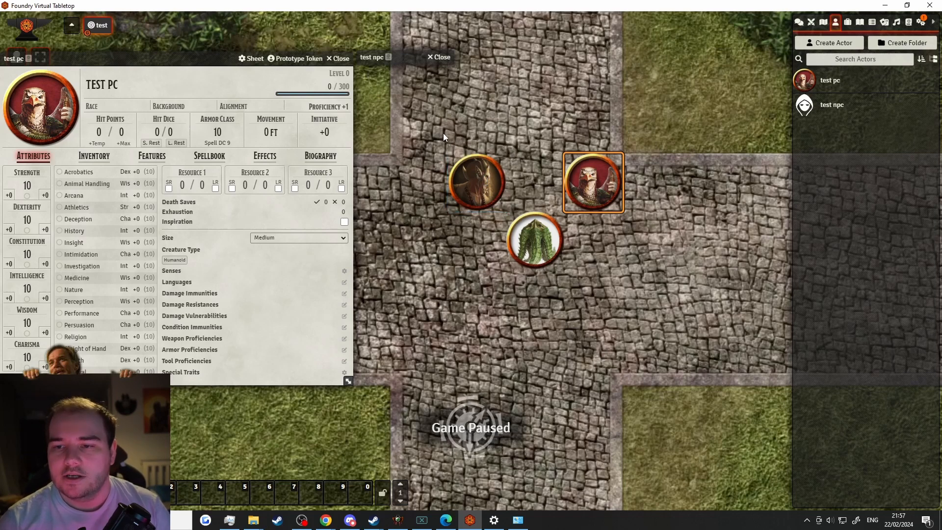
pyautogui.moveTo(429, 130); pyautogui.dragTo(670, 294)
pyautogui.press('Delete')
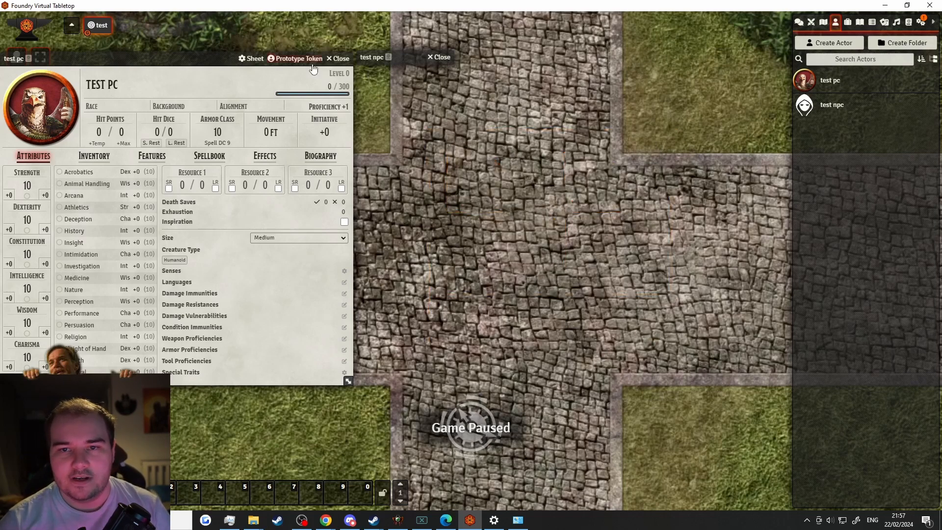
# Set test pc's prototype token vision range to 30 ft, keeping Basic Vision mode
pyautogui.click(295, 58)
pyautogui.click(82, 81)
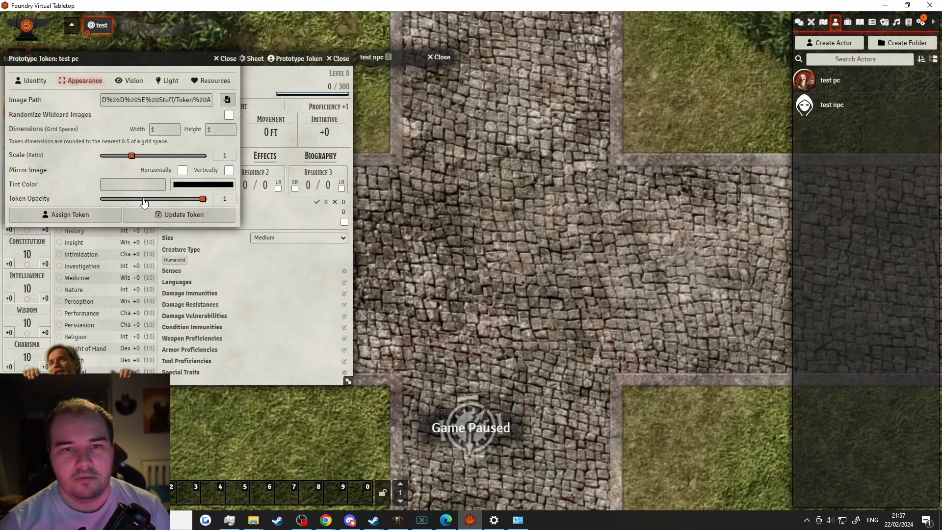
pyautogui.click(164, 215)
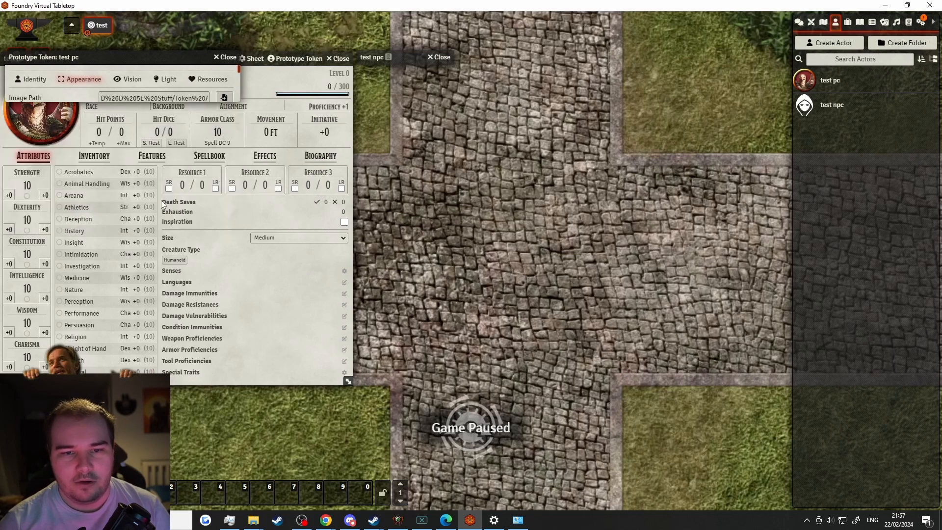
pyautogui.click(294, 59)
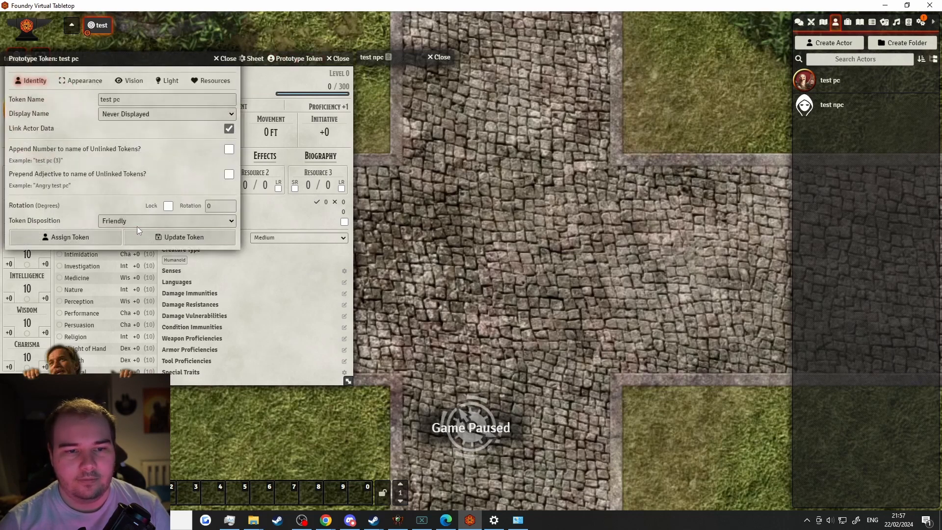
pyautogui.click(131, 80)
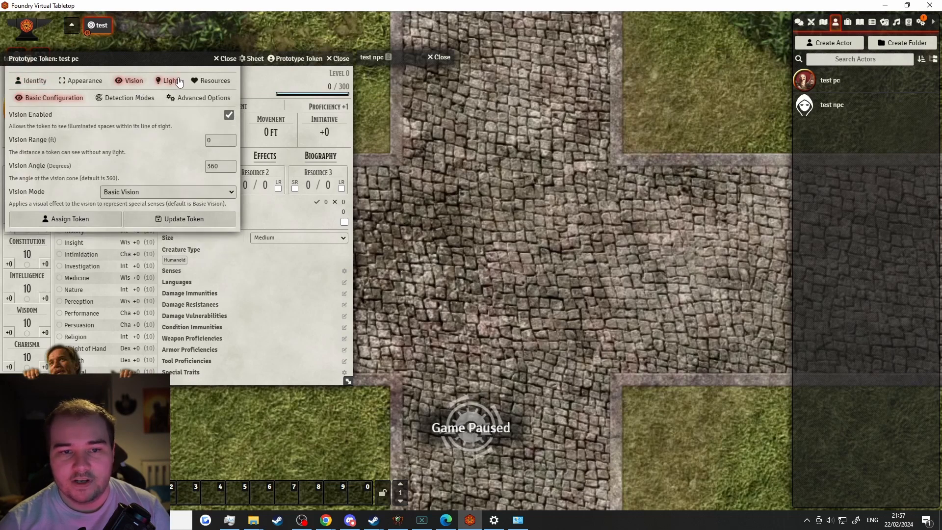
pyautogui.click(228, 143)
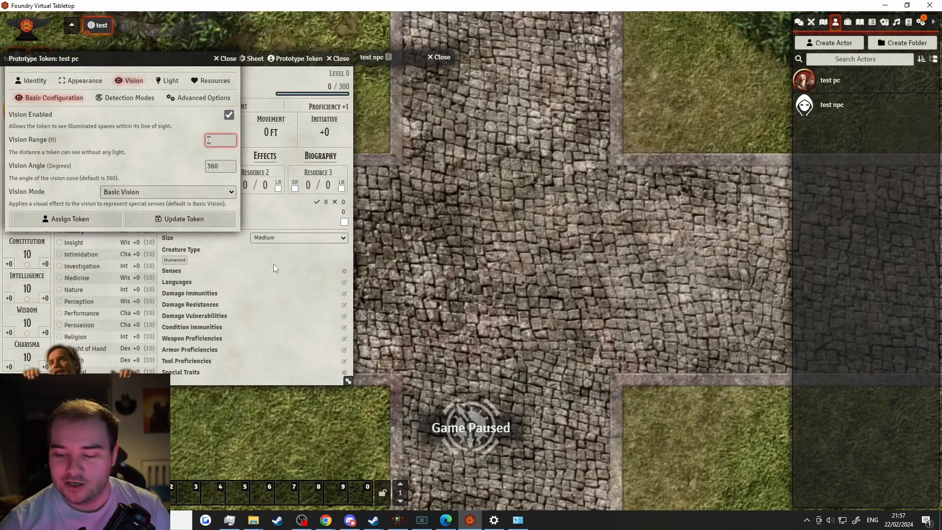
pyautogui.write('30')
pyautogui.click(95, 155)
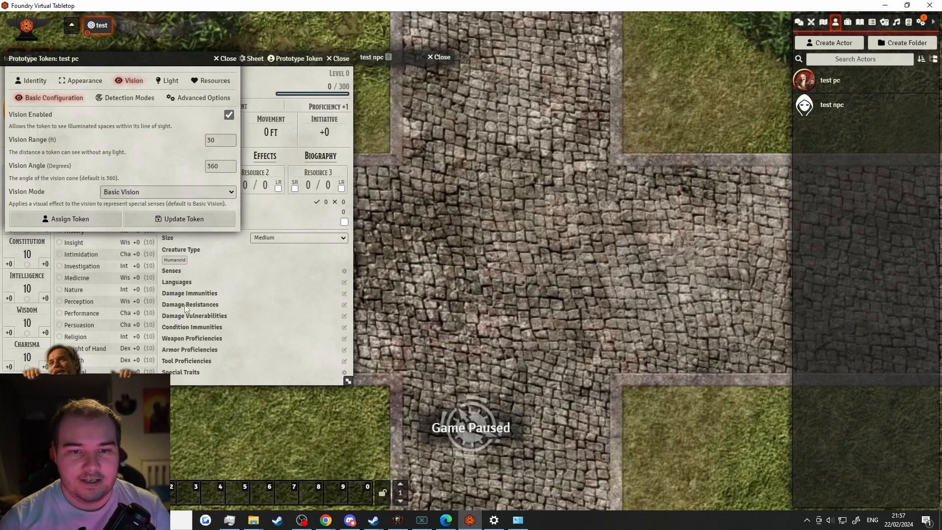
pyautogui.click(145, 191)
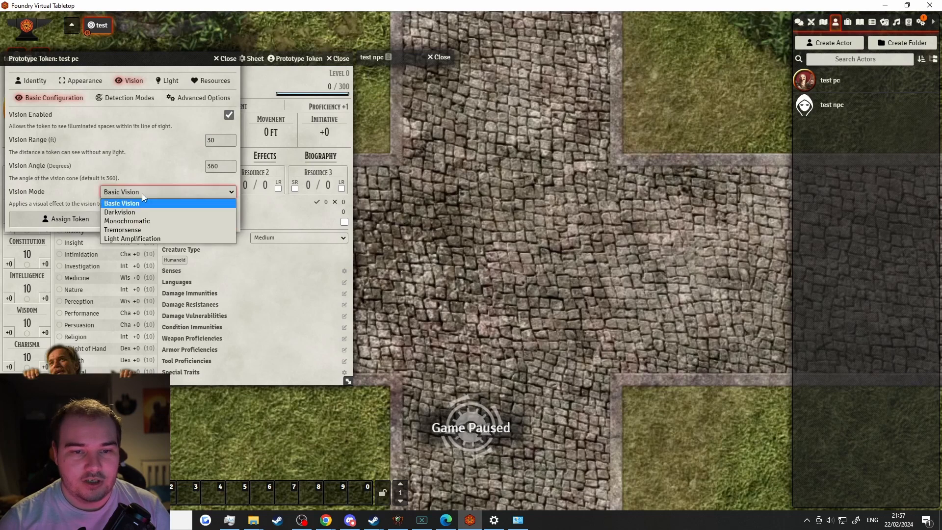
pyautogui.click(90, 158)
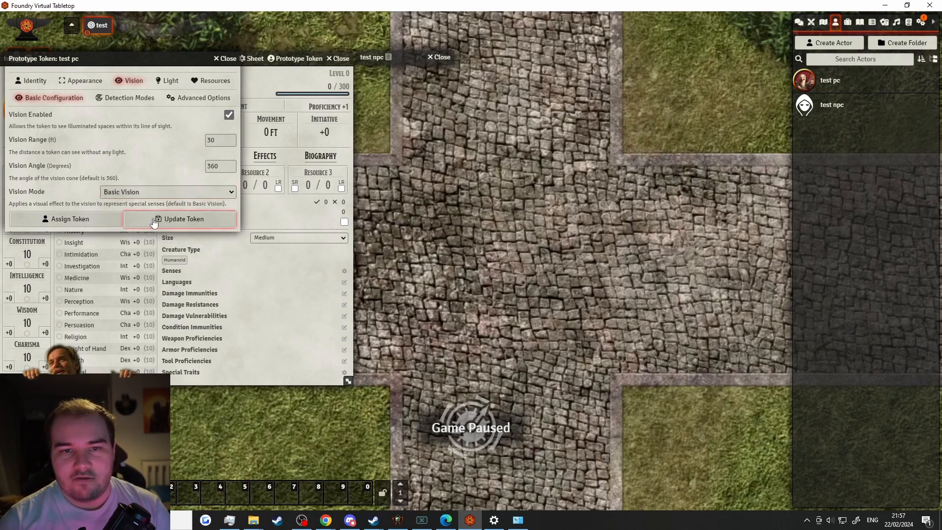
pyautogui.click(155, 221)
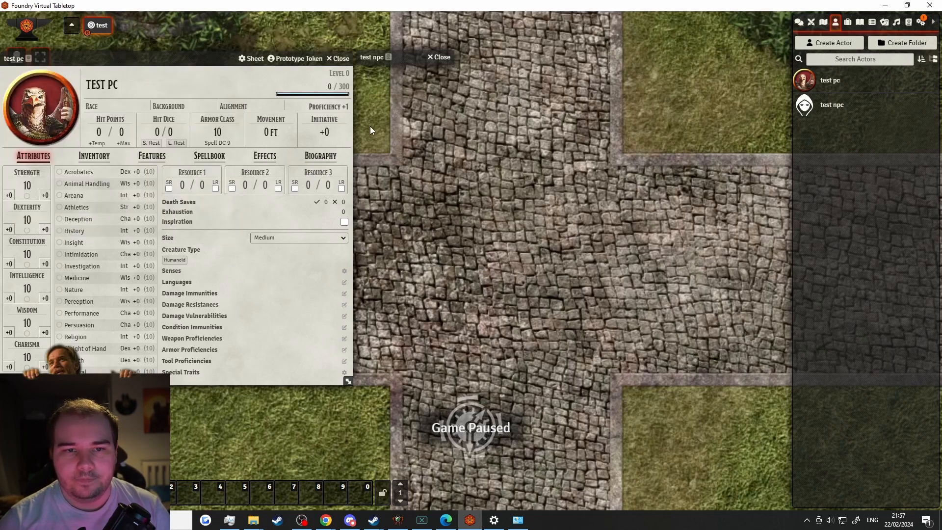
# View test pc's inventory, cancel a new Weapon item, and switch to Compendium Packs
pyautogui.click(847, 22)
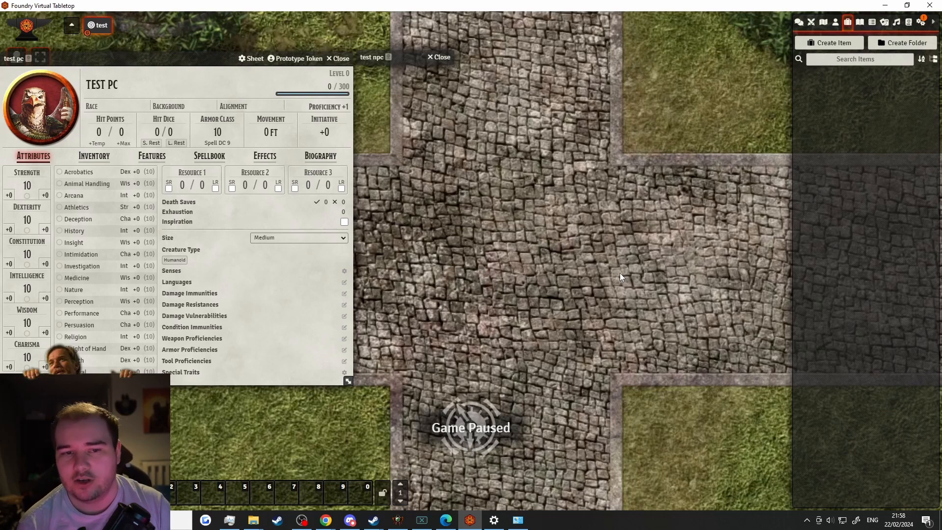
pyautogui.click(95, 155)
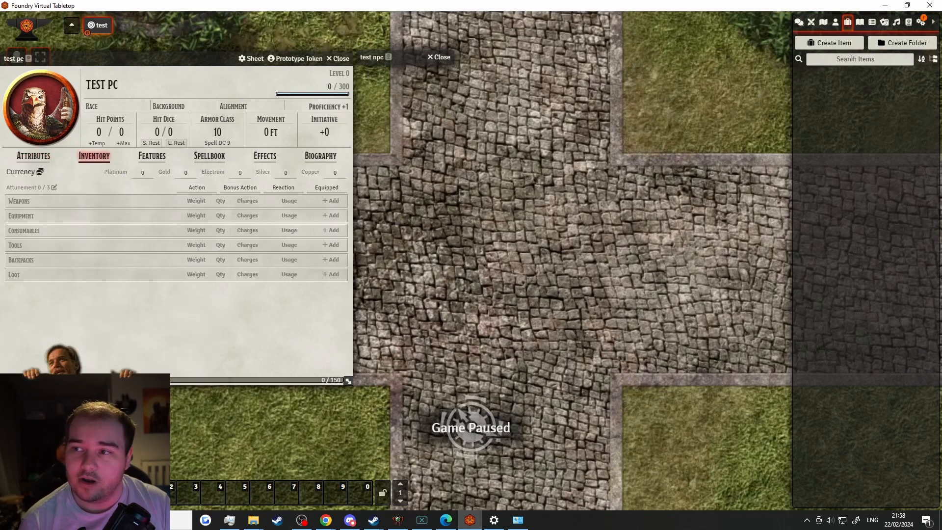
pyautogui.click(831, 44)
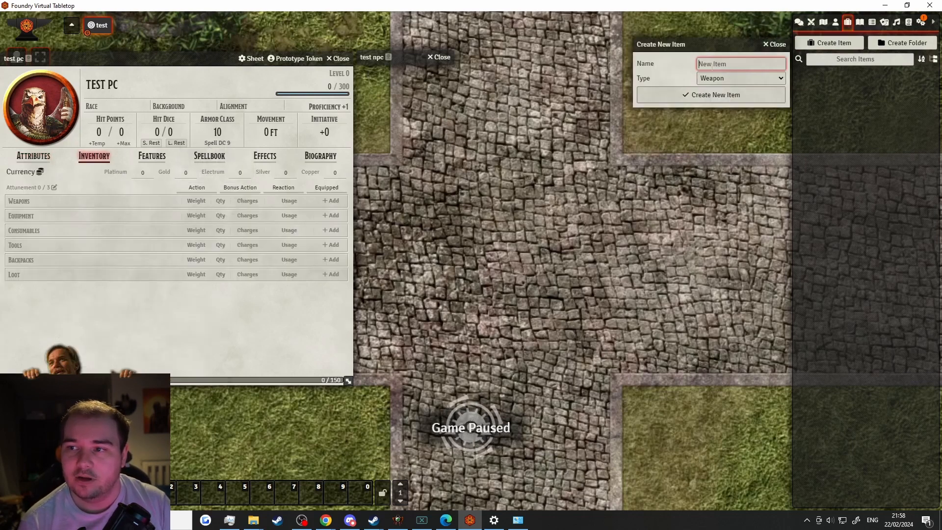
pyautogui.click(707, 78)
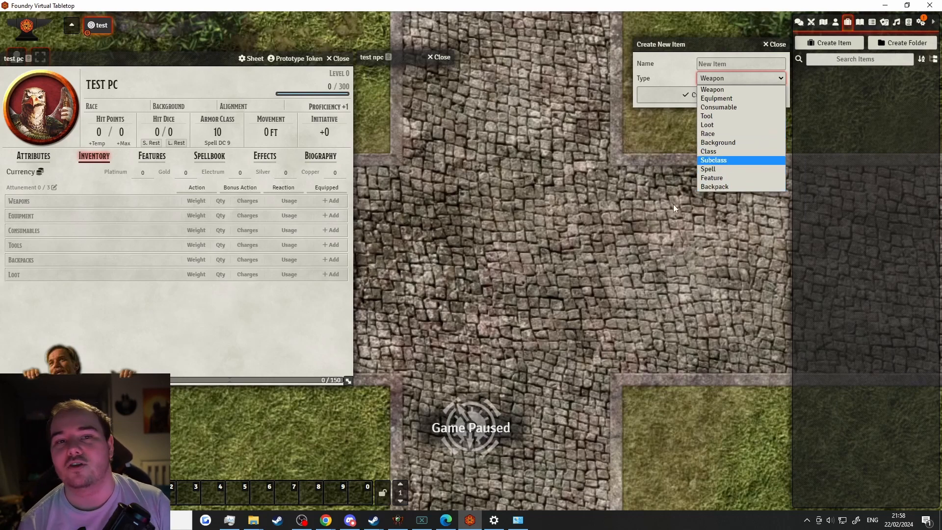
pyautogui.click(635, 244)
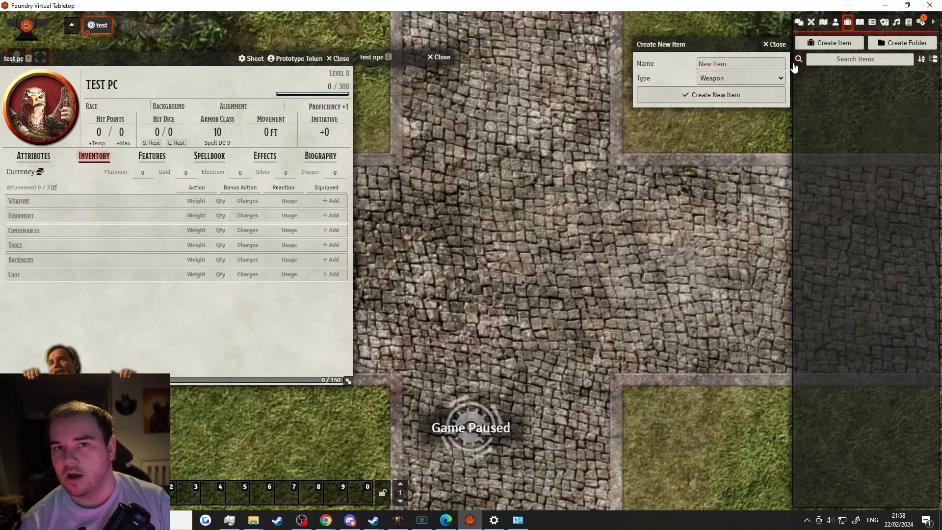
pyautogui.click(781, 47)
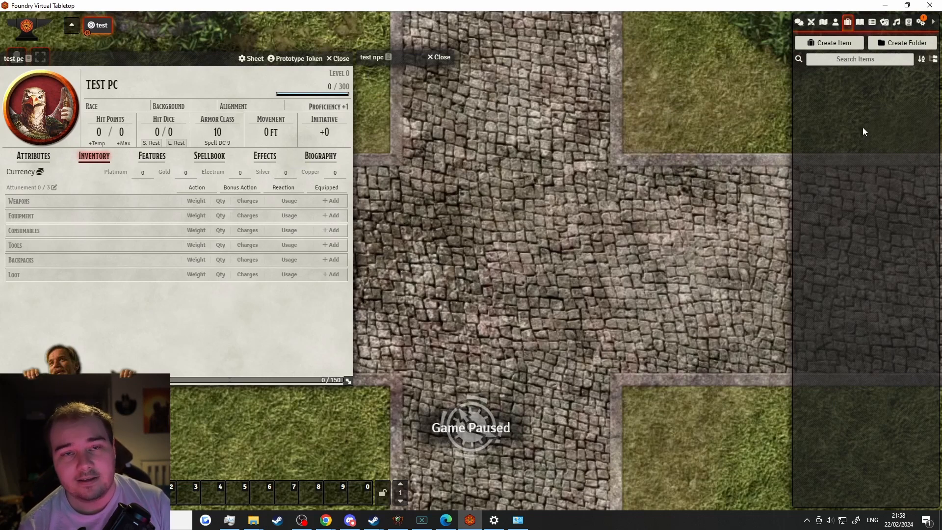
pyautogui.click(908, 25)
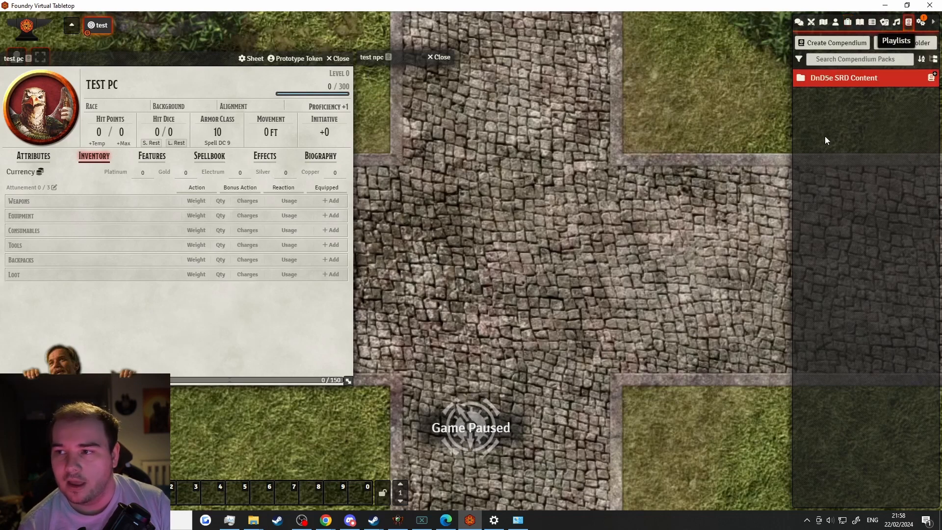
# Expand DnD5e SRD Content and Items & Spells, then open the Items (SRD) pack
pyautogui.click(830, 75)
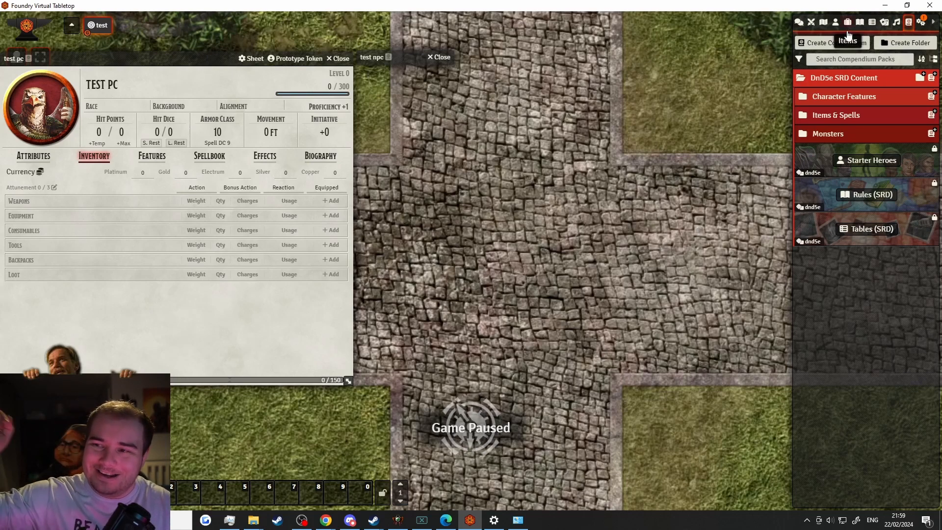
pyautogui.click(840, 116)
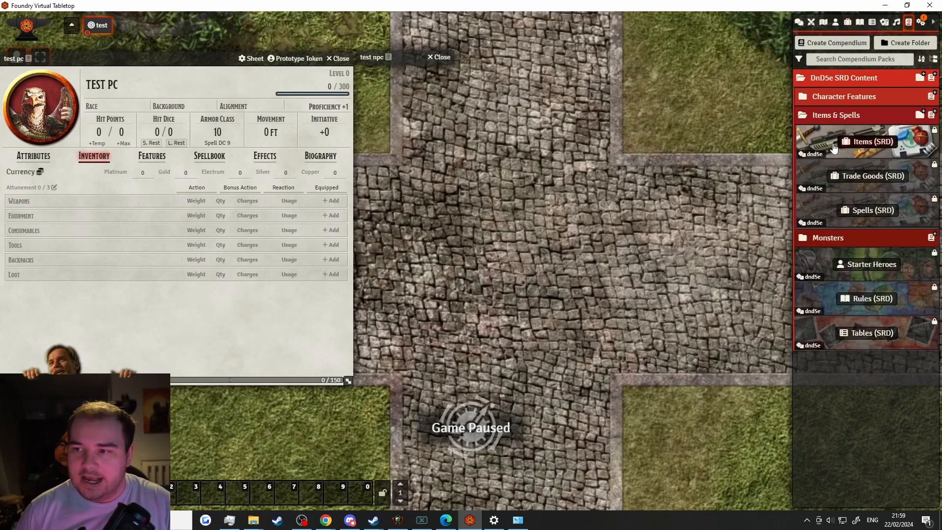
pyautogui.click(833, 150)
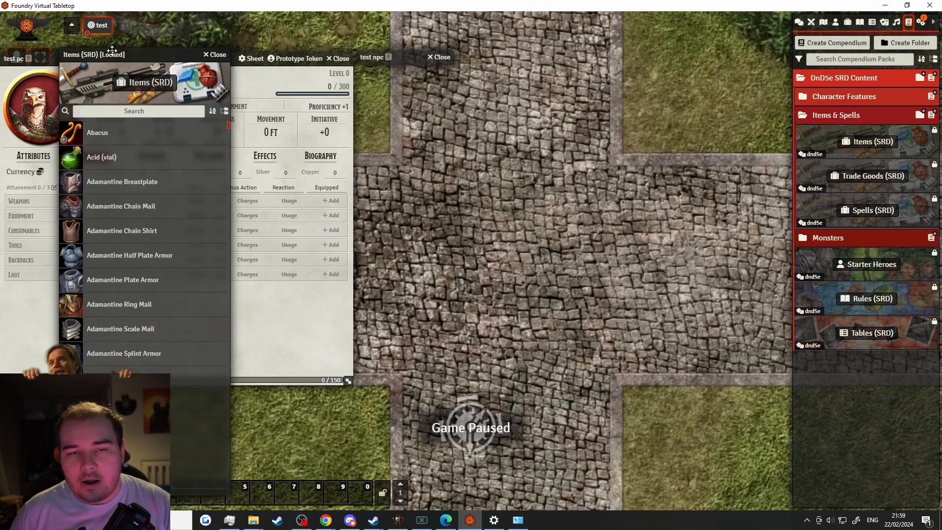
# Search the compendium for 'longsword' and drag the Longsword into test pc's weapons
pyautogui.moveTo(112, 51); pyautogui.dragTo(459, 17)
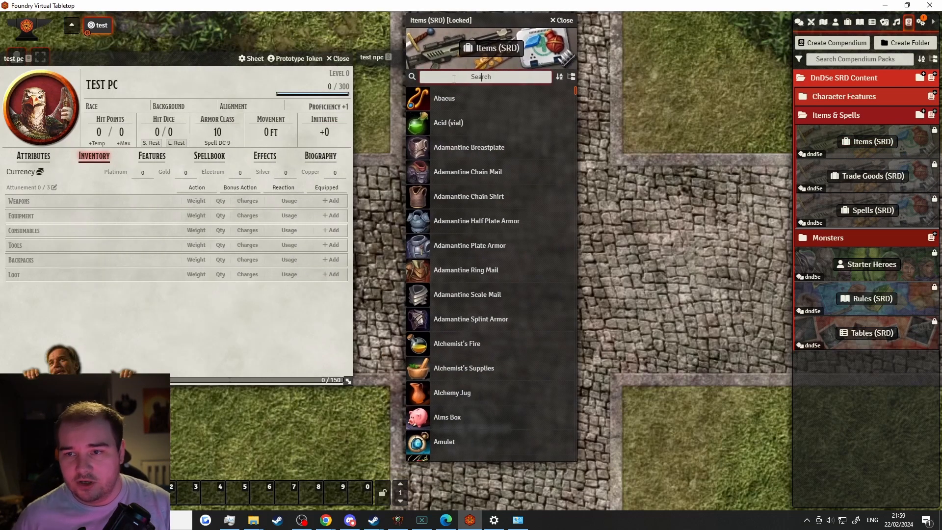
pyautogui.write('sword')
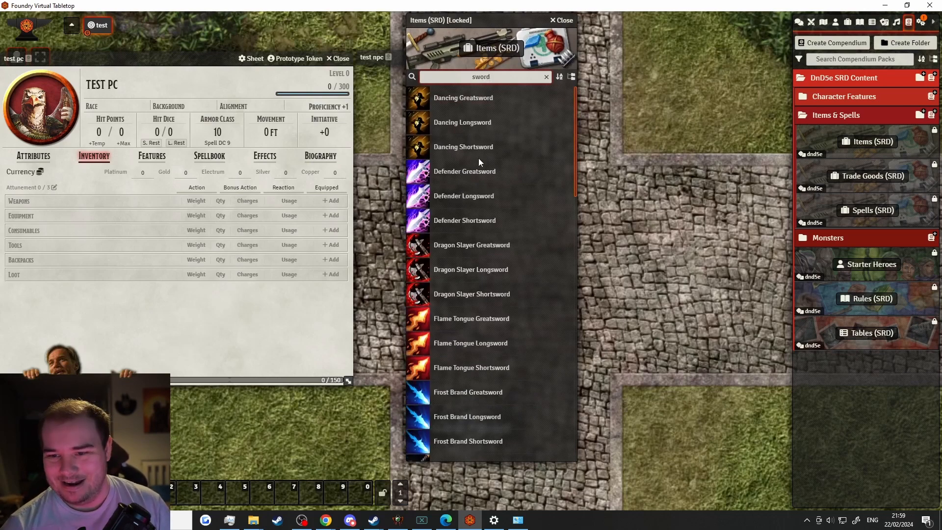
pyautogui.scroll(-5, 478, 158)
pyautogui.doubleClick(458, 78)
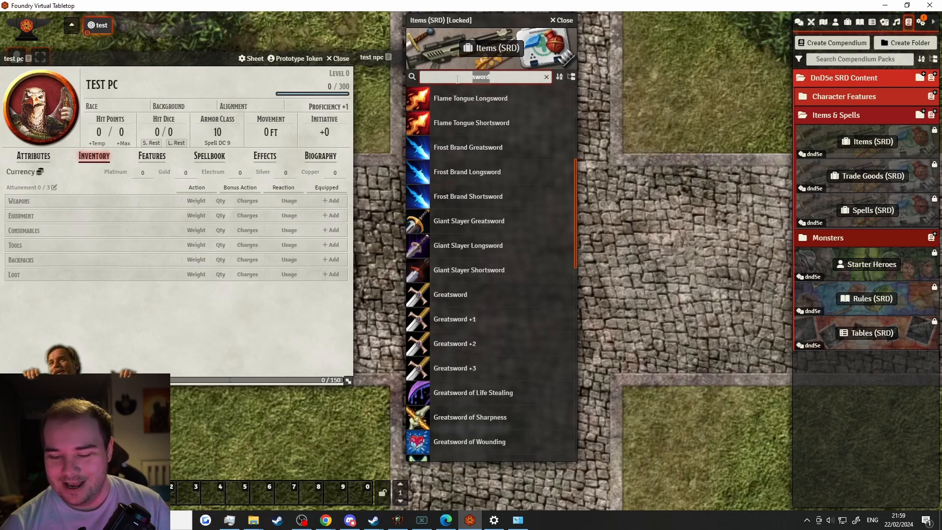
pyautogui.write('longsword')
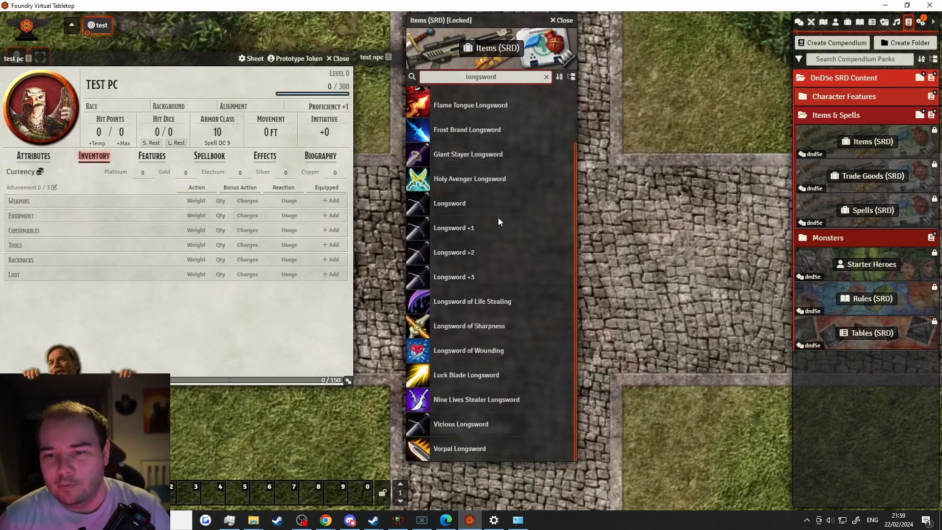
pyautogui.moveTo(458, 211); pyautogui.dragTo(173, 327)
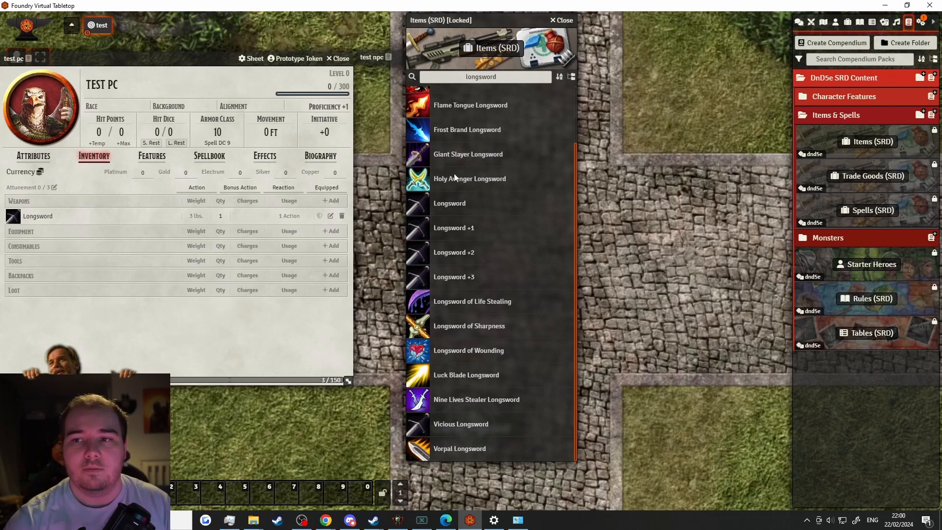
# Close the Items (SRD) compendium window
pyautogui.click(561, 20)
pyautogui.click(867, 142)
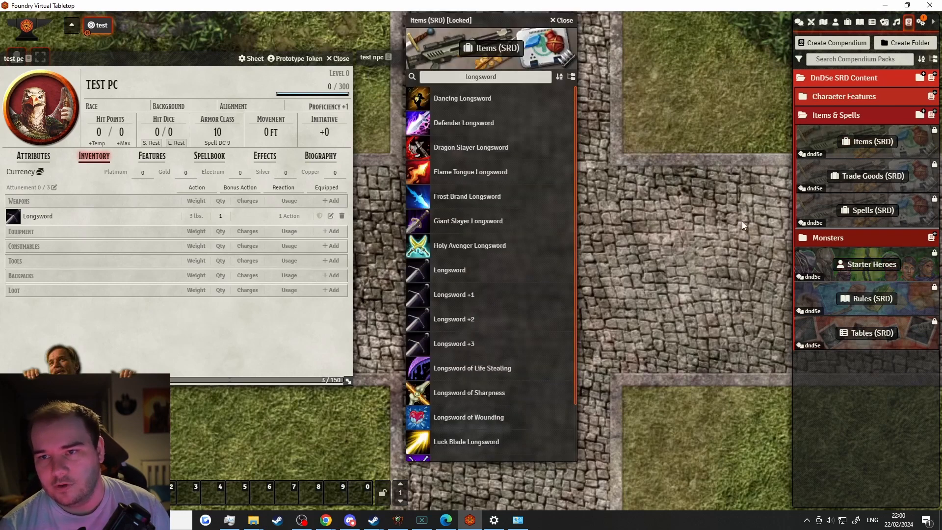
pyautogui.click(561, 20)
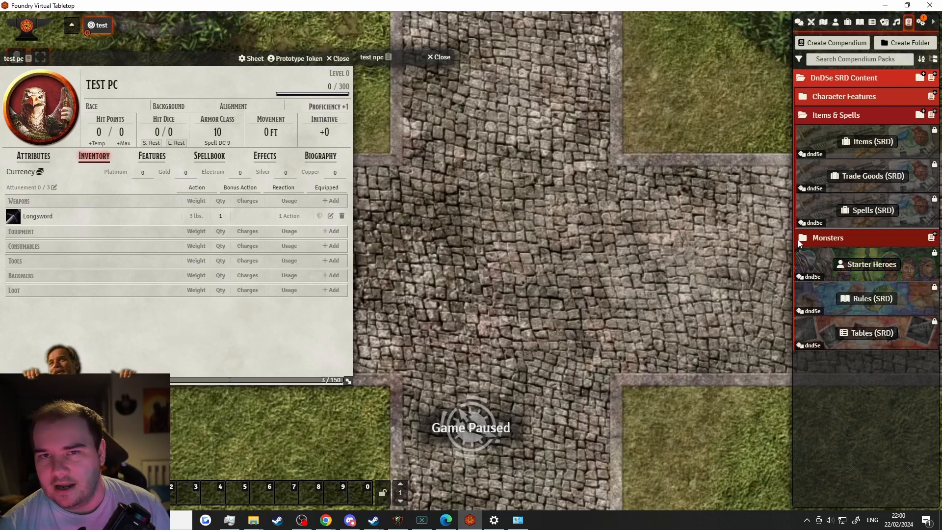
# Import all 805 Items (SRD) compendium entries into a new 'Items (SRD)' folder, then show the Items directory
pyautogui.rightClick(826, 149)
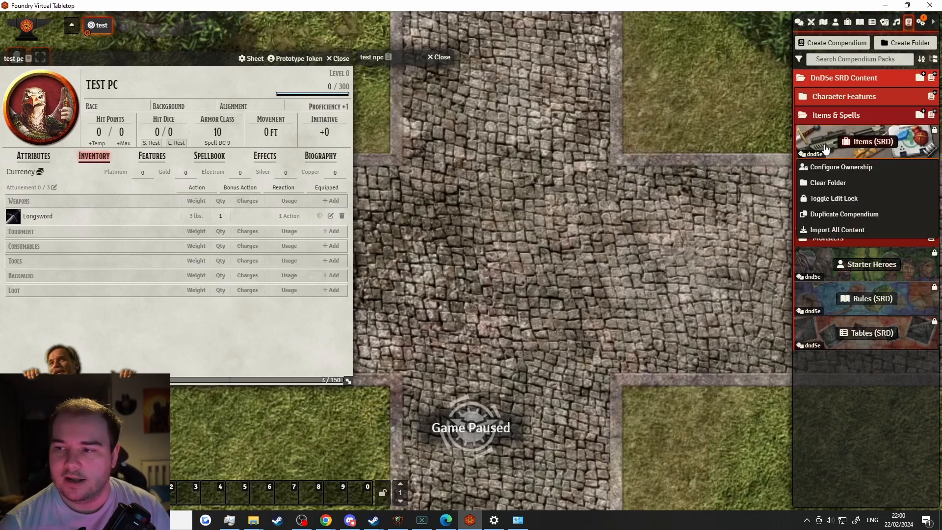
pyautogui.click(834, 235)
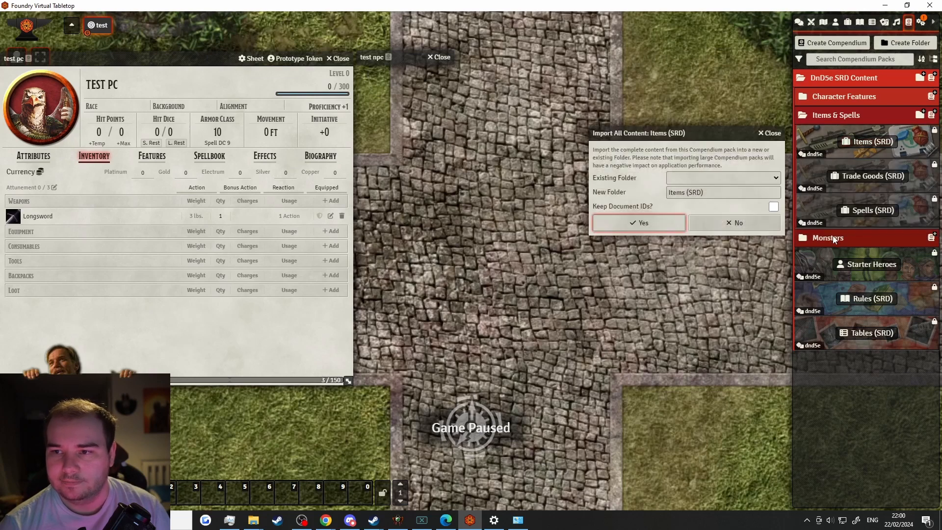
pyautogui.click(697, 178)
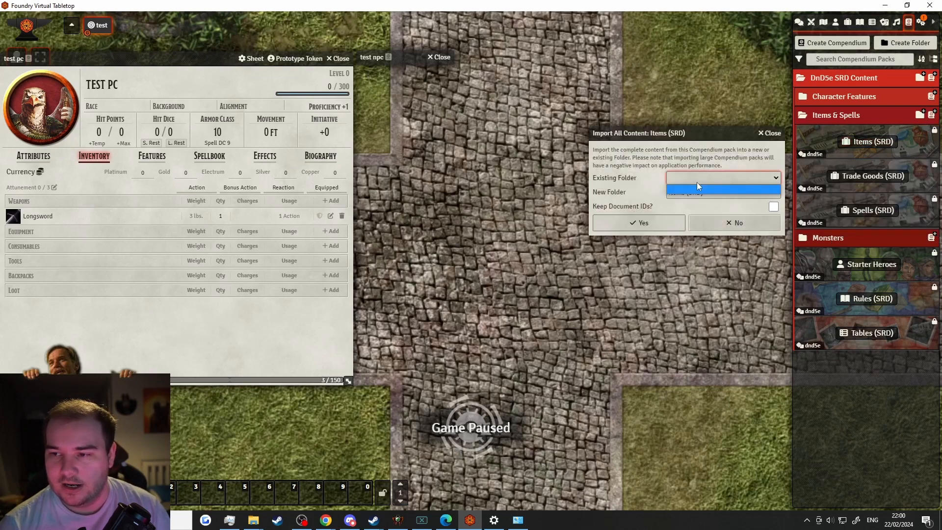
pyautogui.click(698, 183)
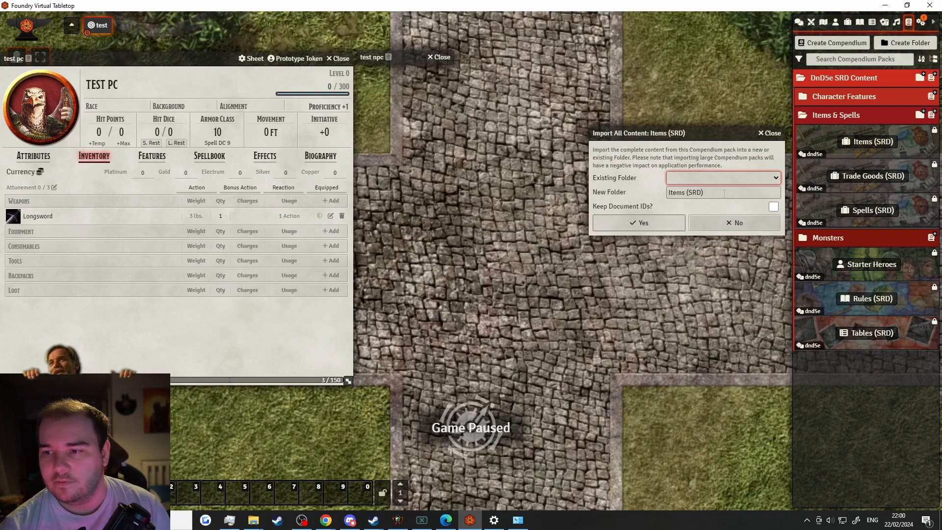
pyautogui.press('Tab')
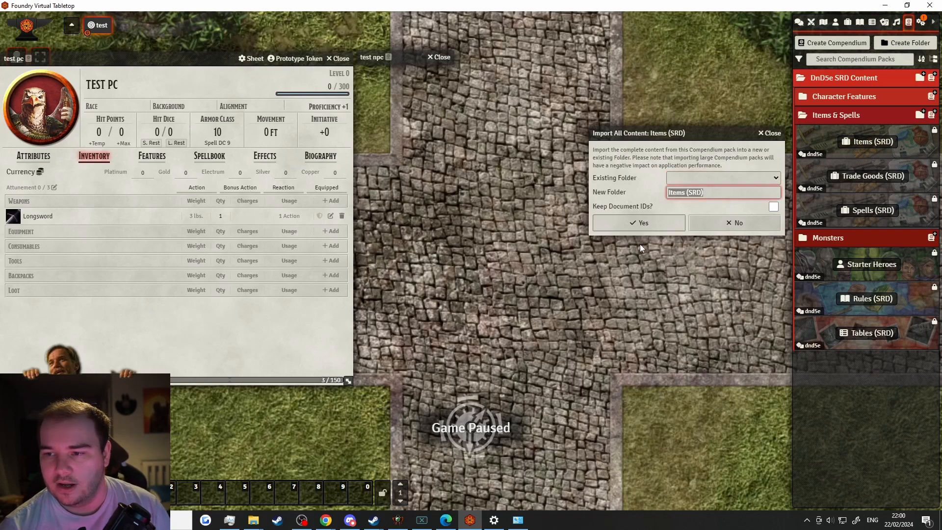
pyautogui.click(645, 227)
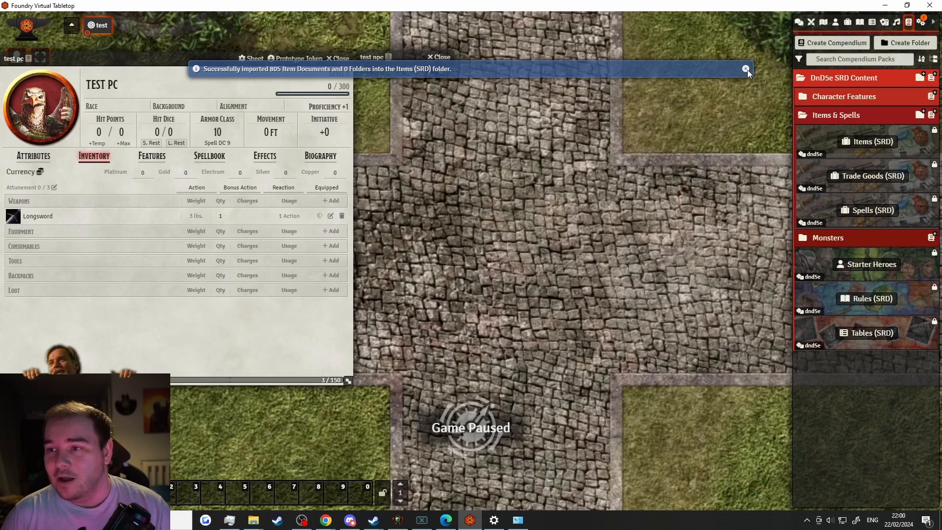
pyautogui.click(746, 69)
pyautogui.click(847, 22)
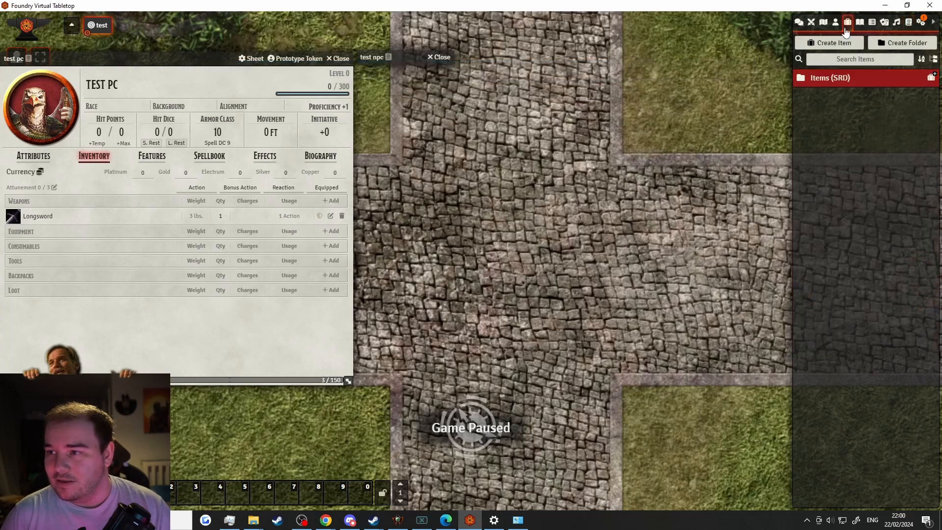
# Expand the Items (SRD) folder, search for 'longsw', then clear the search and scroll the full list
pyautogui.click(855, 72)
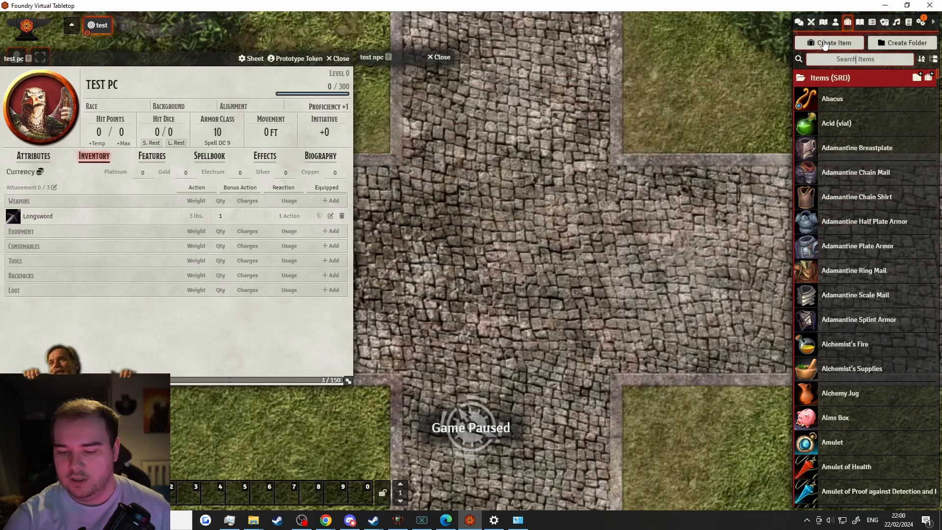
pyautogui.write('long')
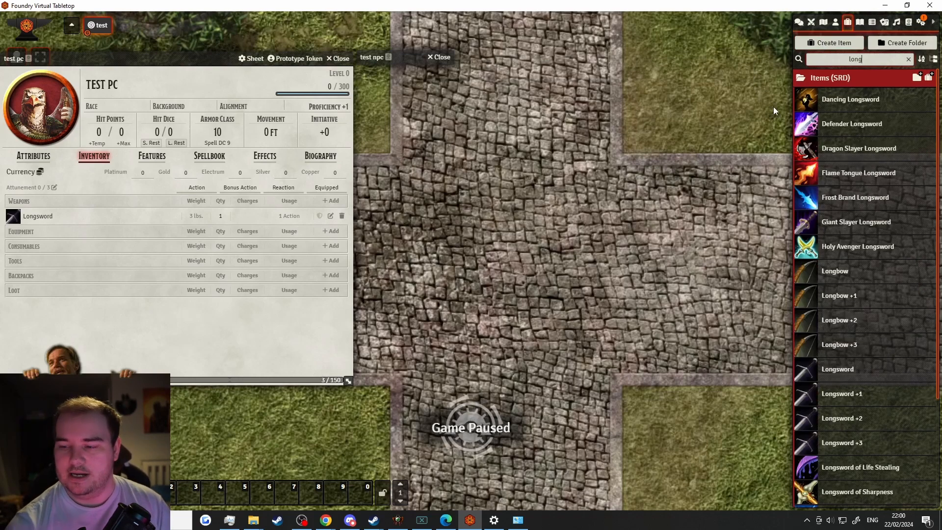
pyautogui.write('sw')
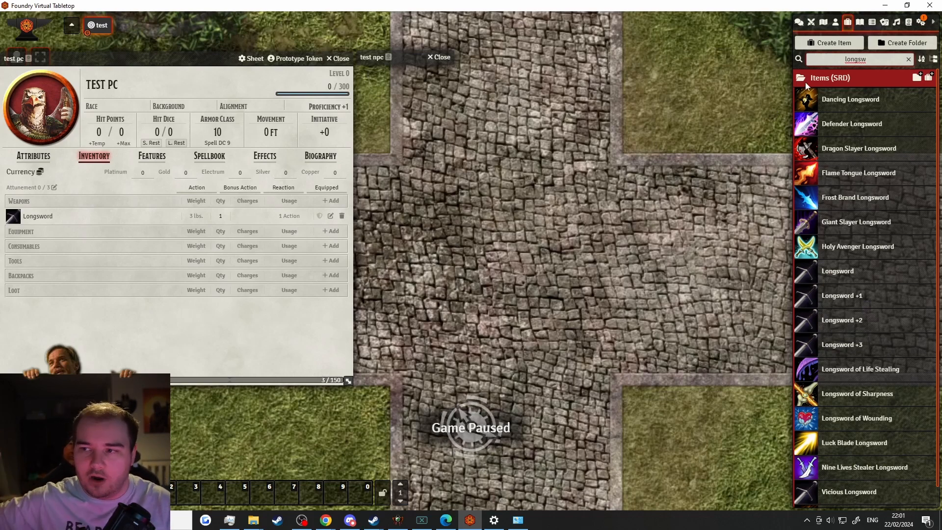
pyautogui.doubleClick(840, 59)
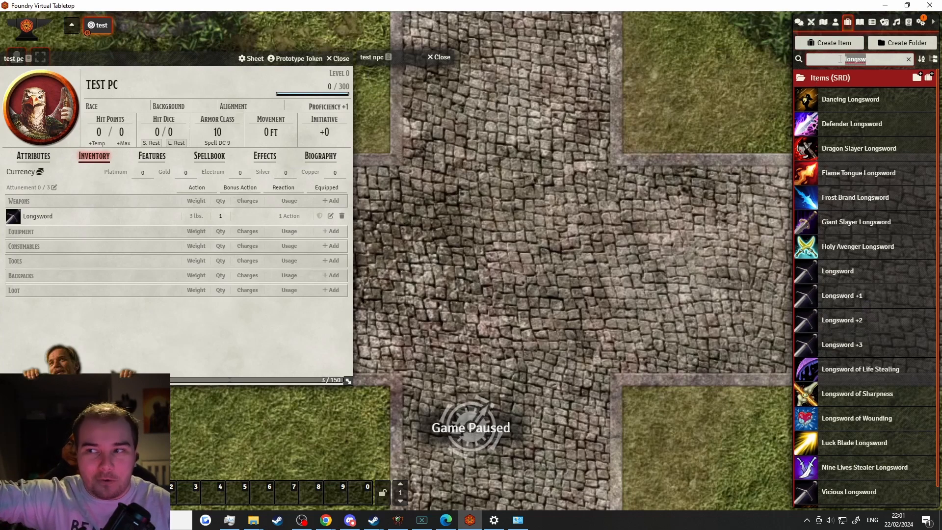
pyautogui.press('BackSpace')
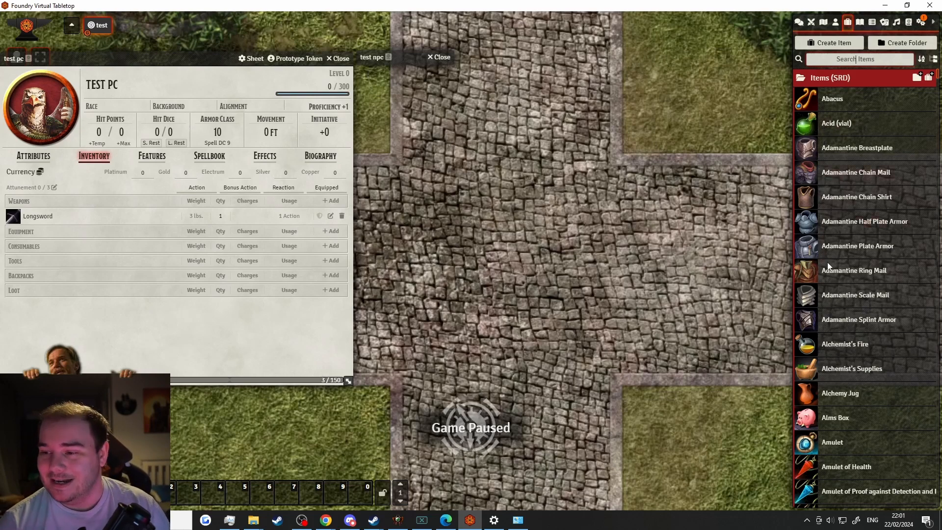
pyautogui.scroll(-7, 856, 272)
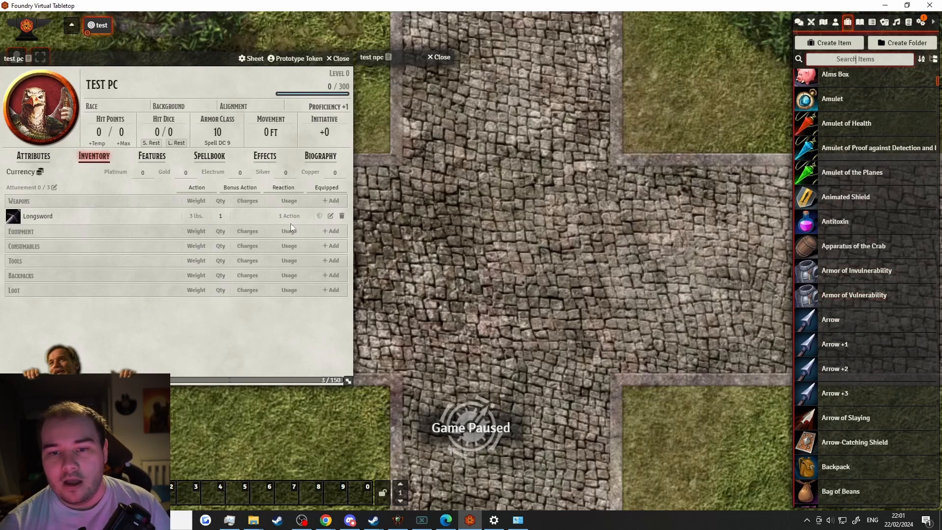
# Open the Longsword item sheet, view the character's attributes, then close the Longsword sheet
pyautogui.click(331, 216)
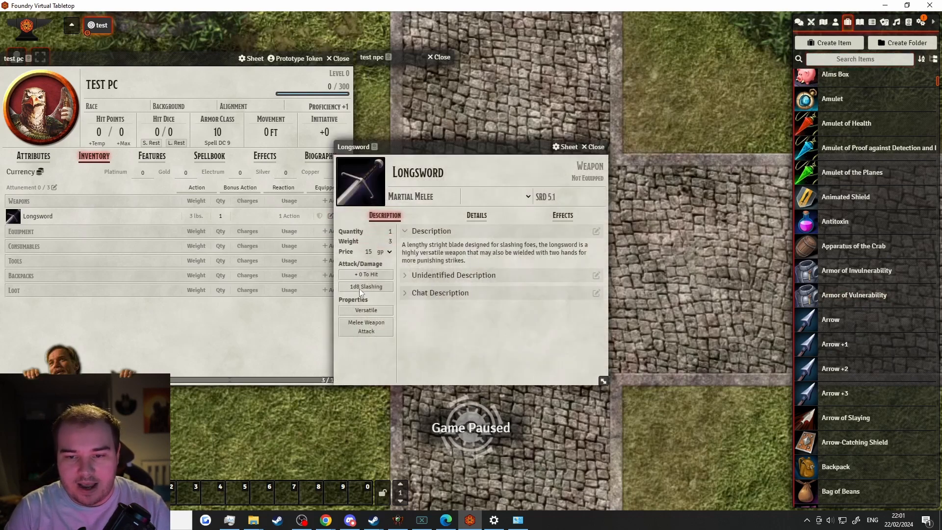
pyautogui.click(34, 157)
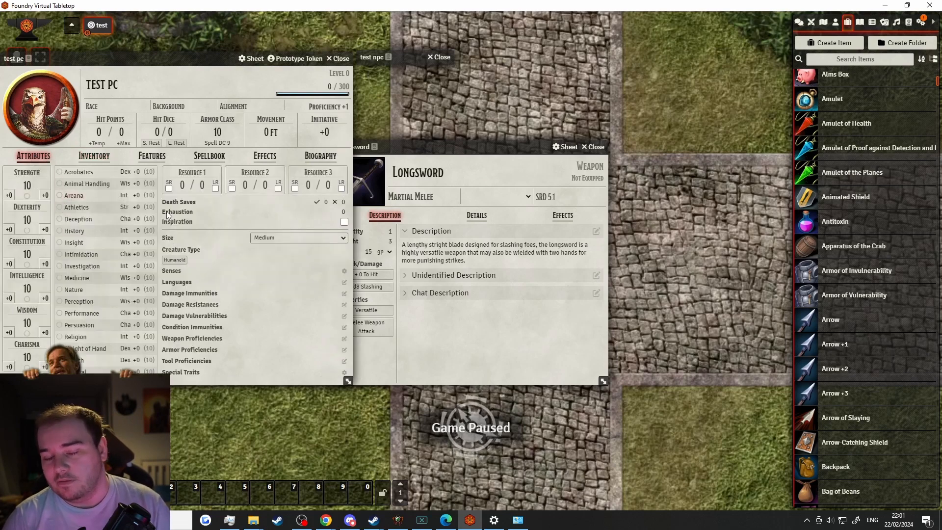
pyautogui.click(594, 147)
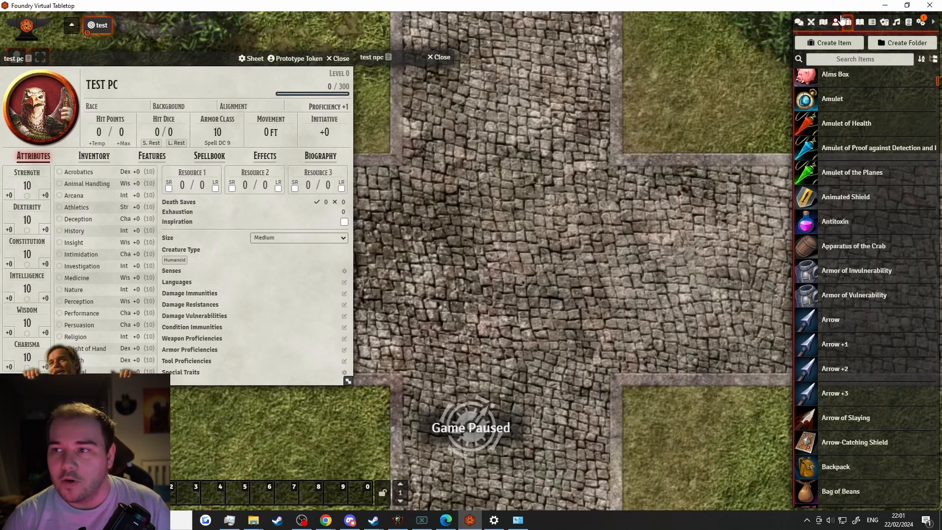
# Show the Actors directory and check the Longsword in test pc's inventory
pyautogui.click(836, 22)
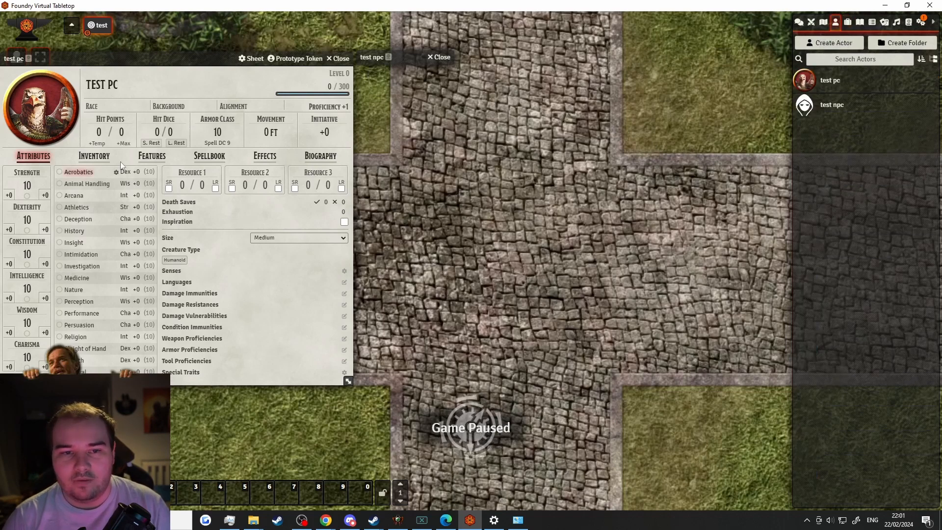
pyautogui.click(94, 156)
pyautogui.click(13, 215)
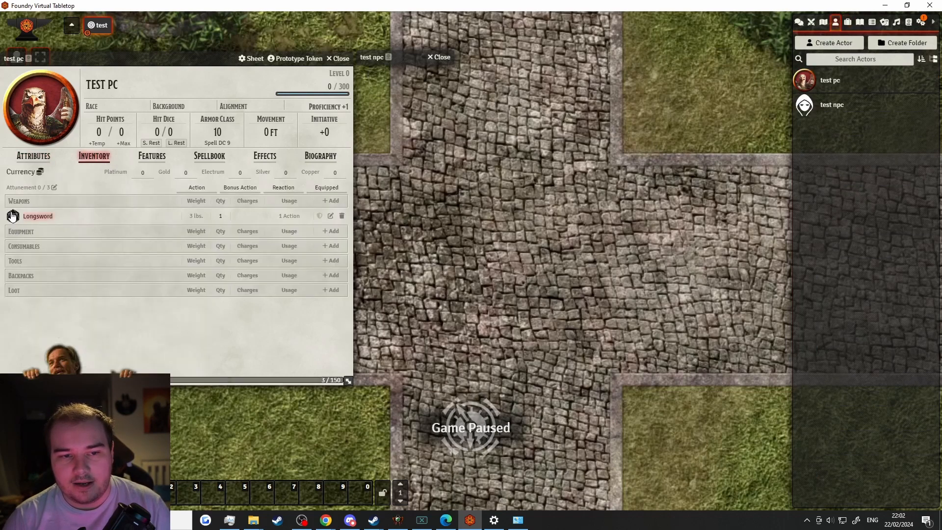
# Roll a normal Longsword attack (16 to hit) and normal damage (5 slashing) for test pc
pyautogui.click(799, 22)
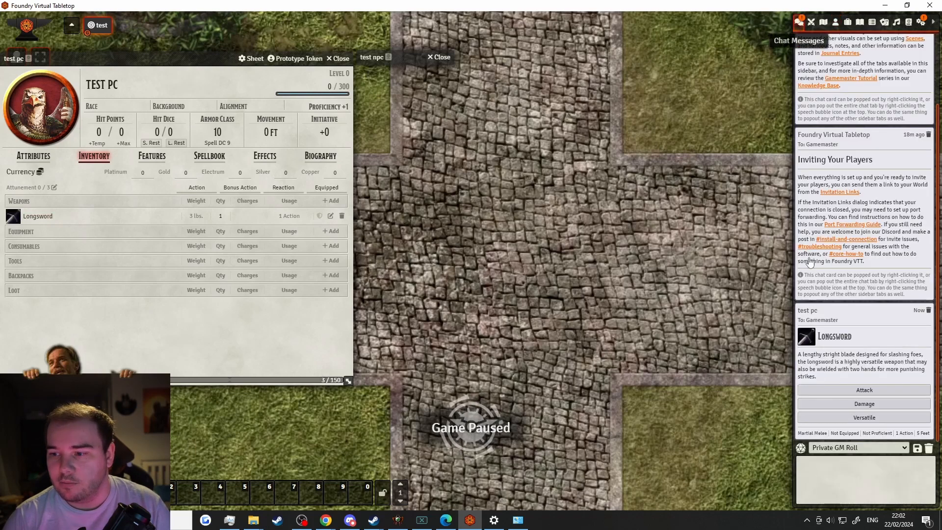
pyautogui.click(841, 392)
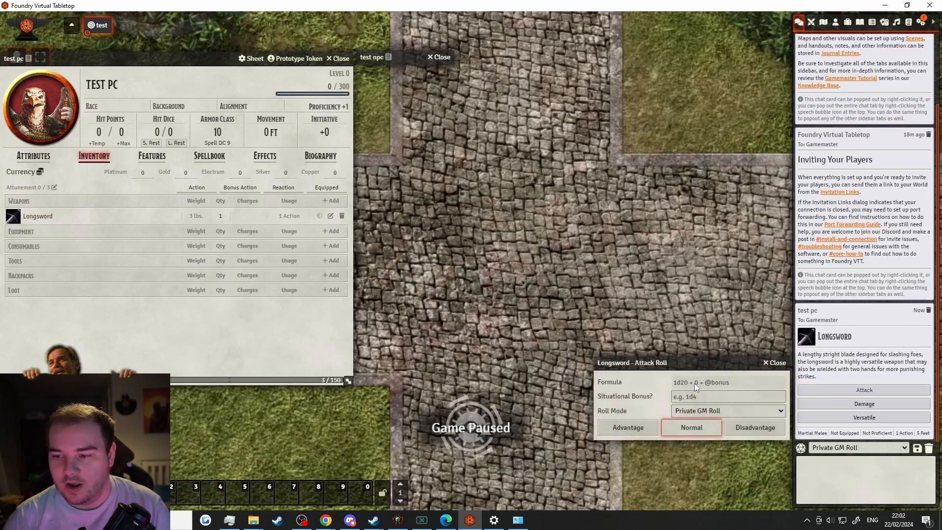
pyautogui.moveTo(693, 383); pyautogui.dragTo(699, 382)
pyautogui.click(683, 427)
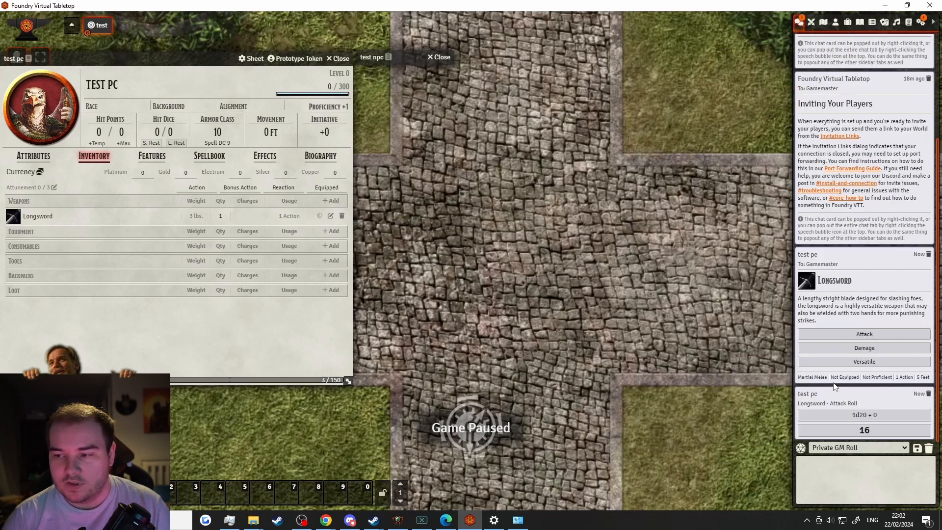
pyautogui.click(857, 349)
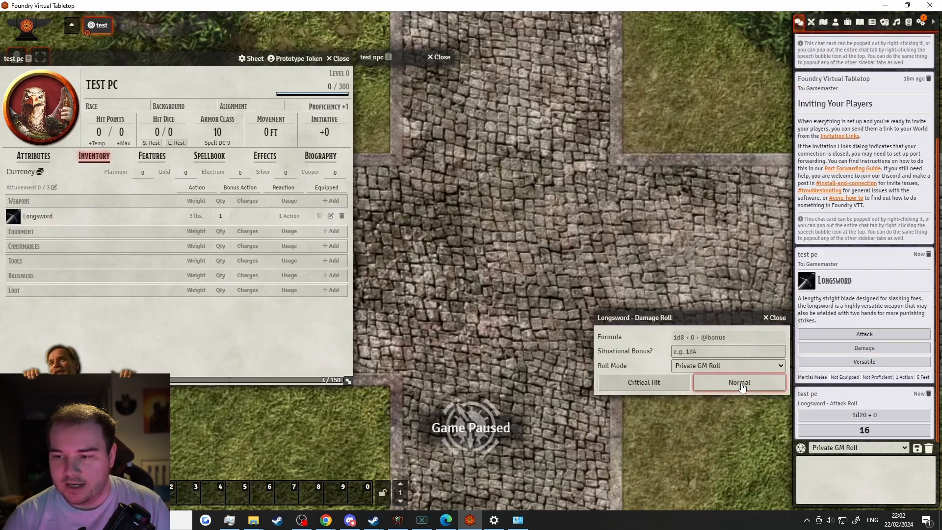
pyautogui.click(740, 384)
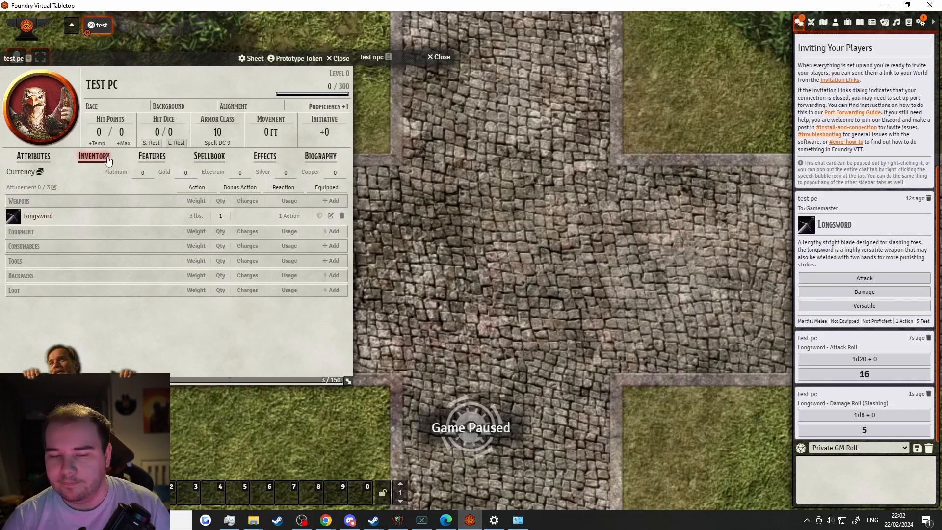
pyautogui.click(34, 156)
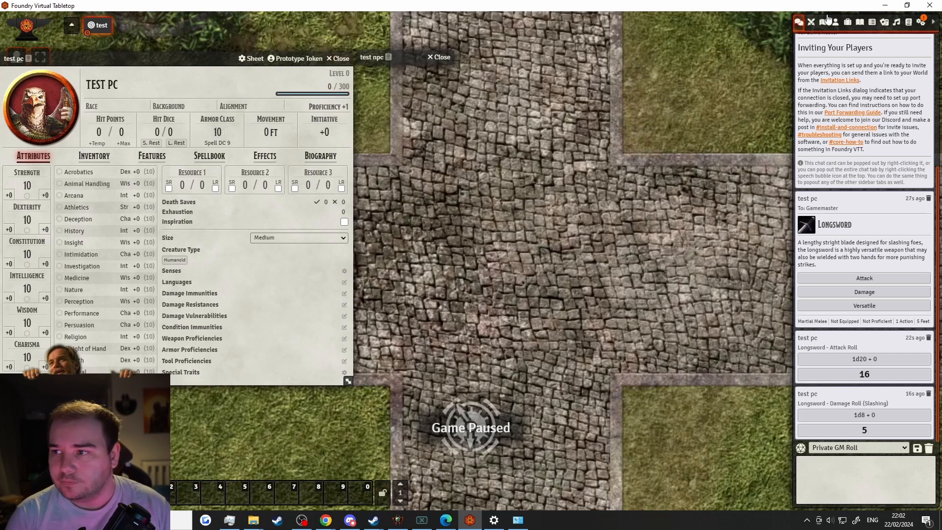
# Collapse the Items (SRD) folder in the Items directory
pyautogui.click(848, 22)
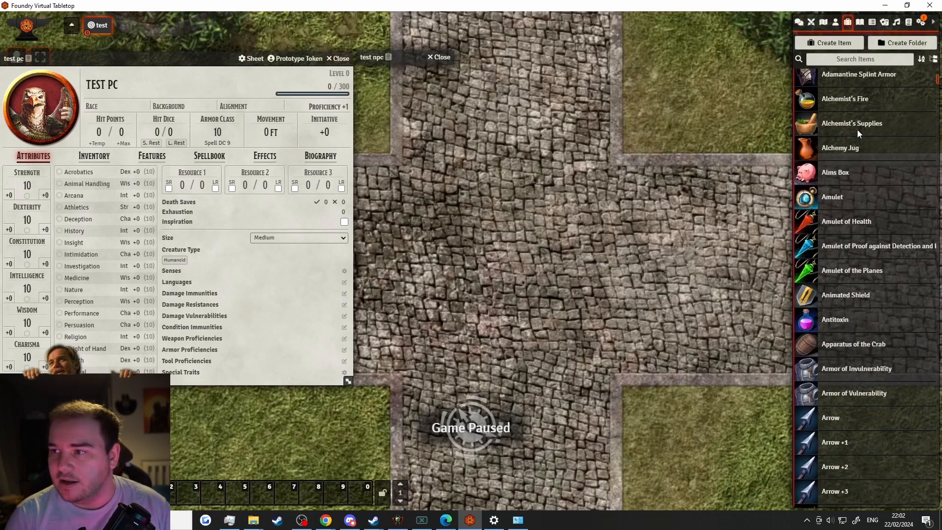
pyautogui.scroll(7, 858, 129)
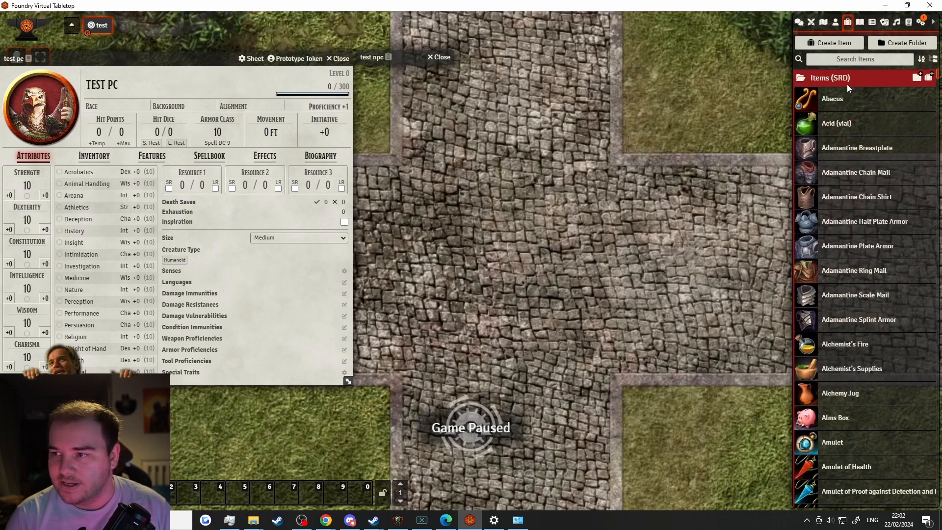
pyautogui.click(846, 81)
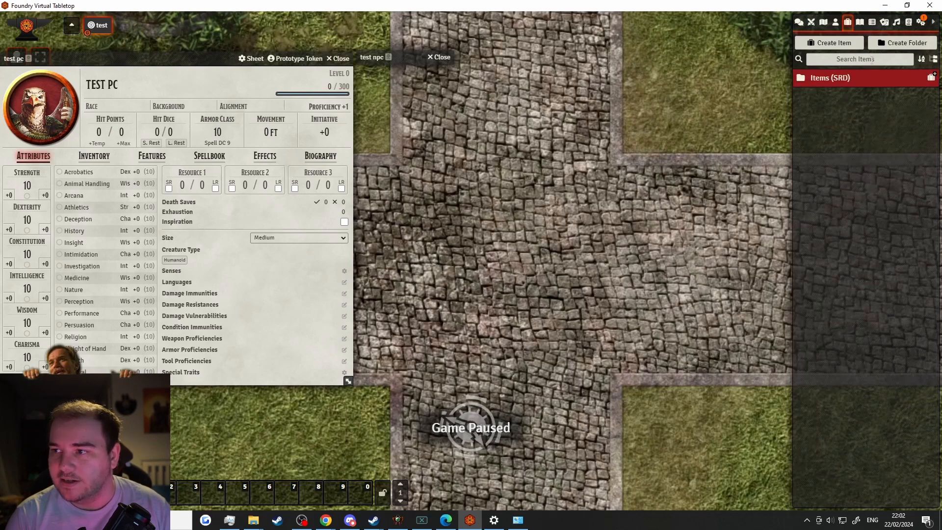
# Drag Acid Arrow from Spells (SRD) onto test pc, confirm it in the spellbook, and close the compendium
pyautogui.click(908, 28)
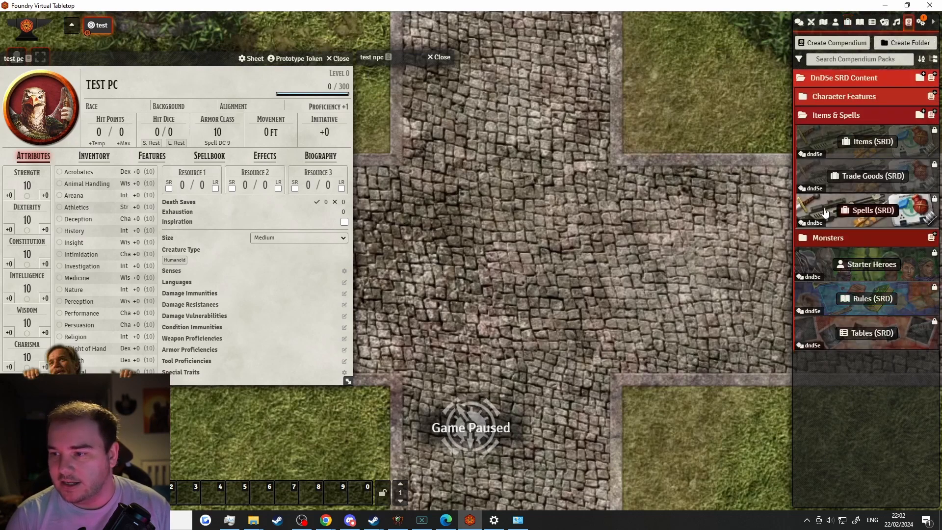
pyautogui.click(826, 212)
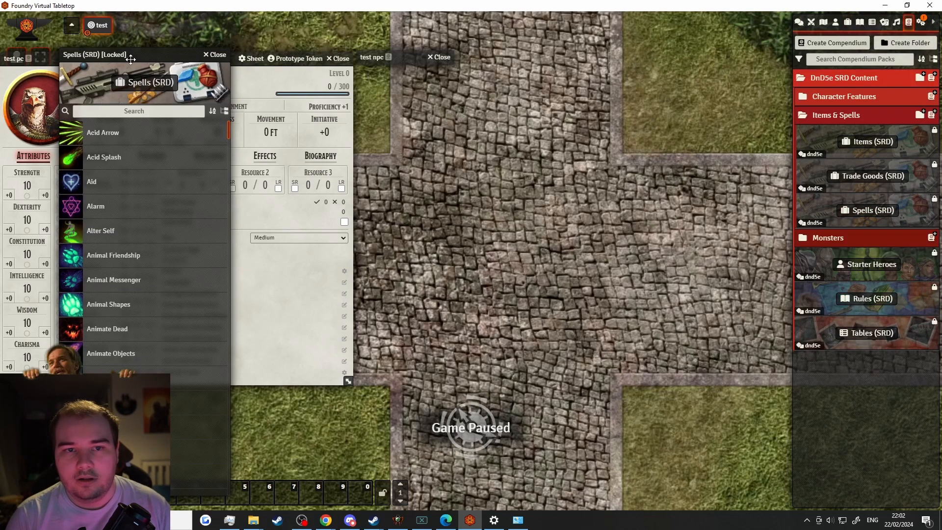
pyautogui.moveTo(131, 58); pyautogui.dragTo(515, 45)
pyautogui.moveTo(499, 122); pyautogui.dragTo(199, 237)
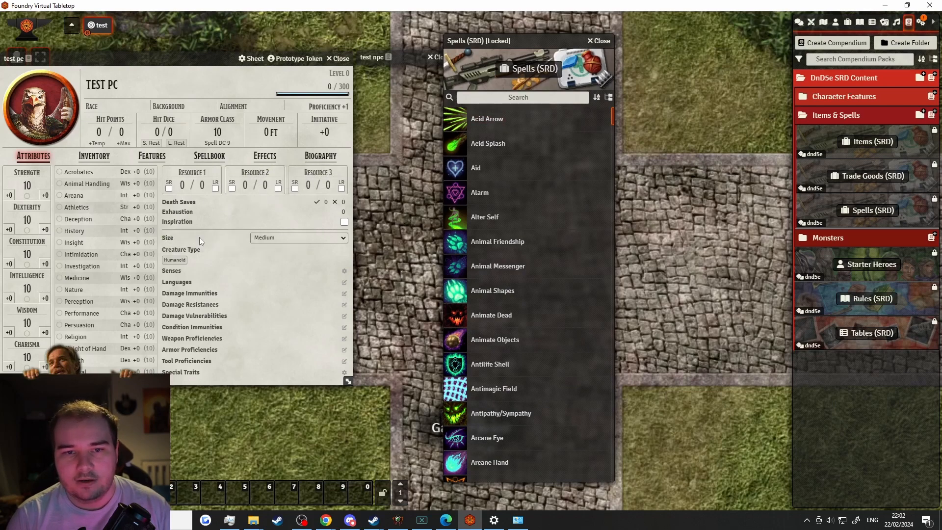
pyautogui.click(93, 155)
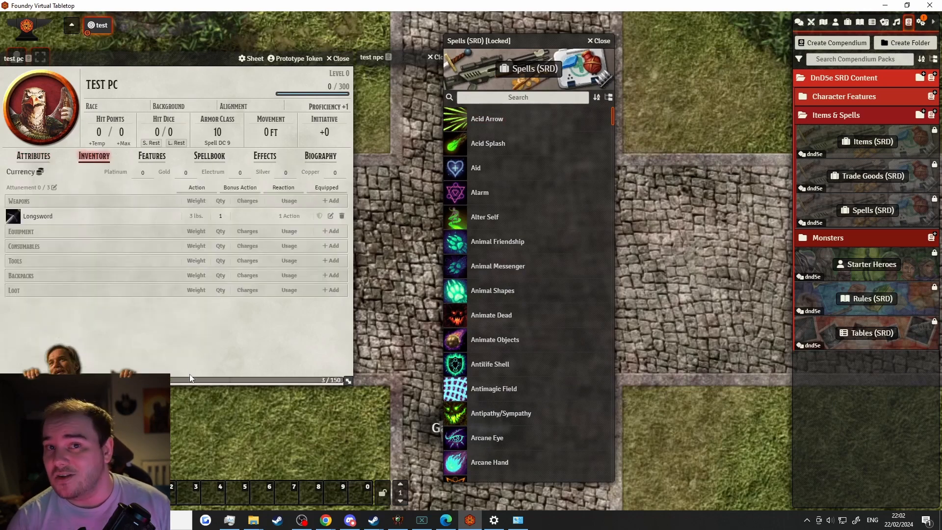
pyautogui.click(192, 172)
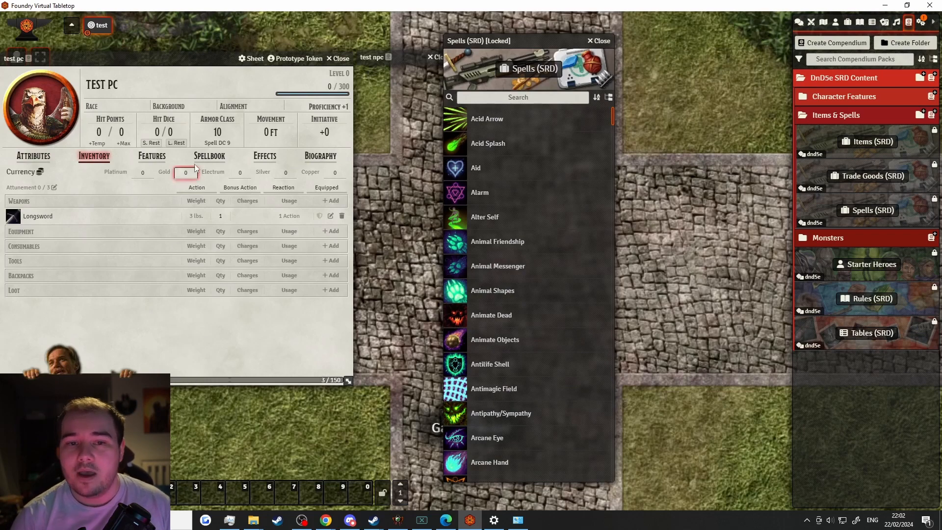
pyautogui.click(209, 157)
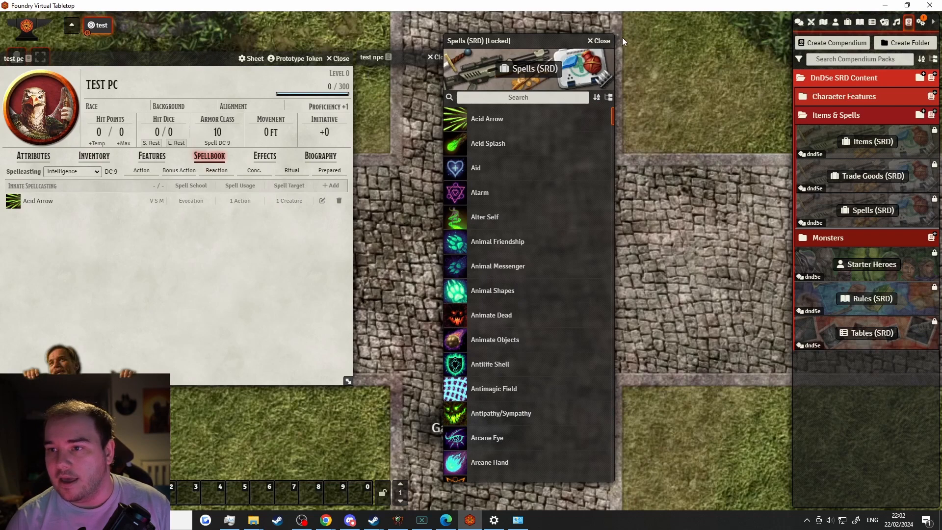
pyautogui.click(600, 41)
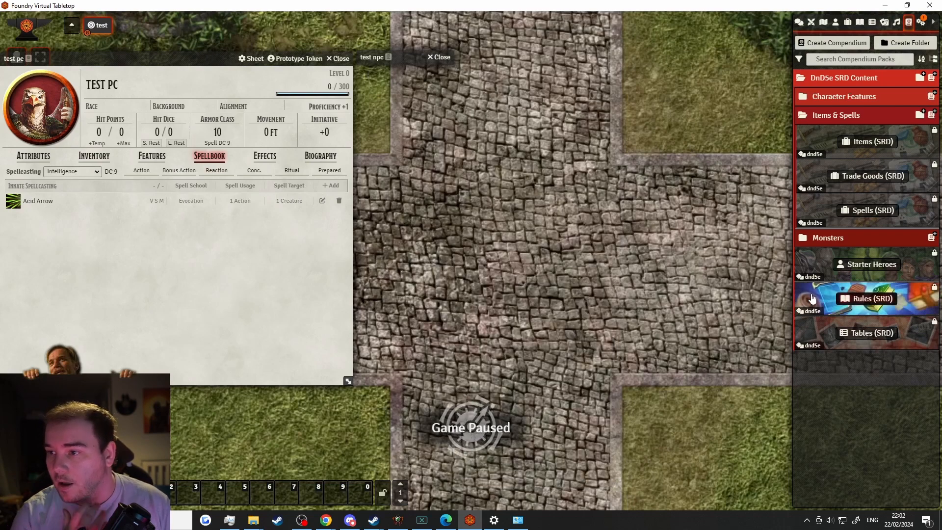
# Drag the Barbarian class from the Classes (SRD) compendium onto test pc
pyautogui.click(823, 94)
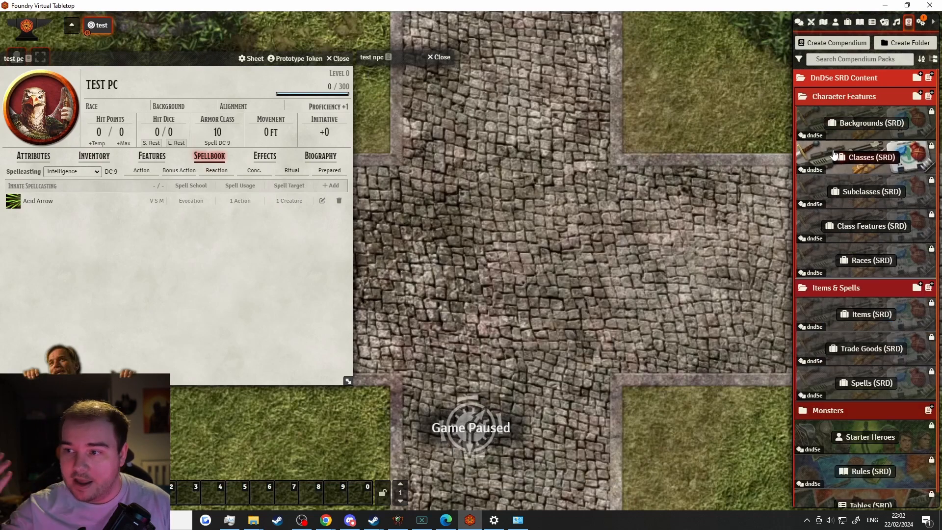
pyautogui.click(868, 157)
pyautogui.moveTo(120, 51); pyautogui.dragTo(573, 22)
pyautogui.moveTo(559, 111); pyautogui.dragTo(183, 279)
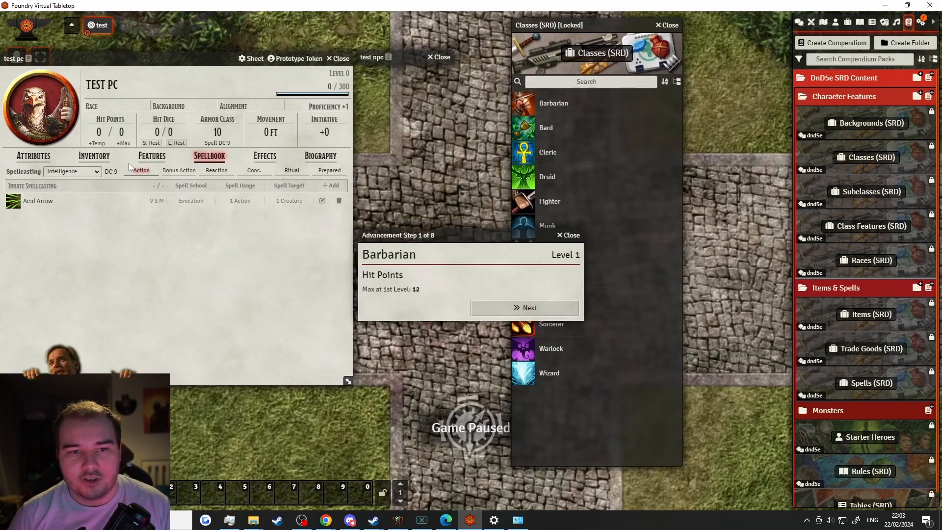
# Accept the hit points step and choose Athletics and Intimidation as skill proficiencies
pyautogui.click(500, 314)
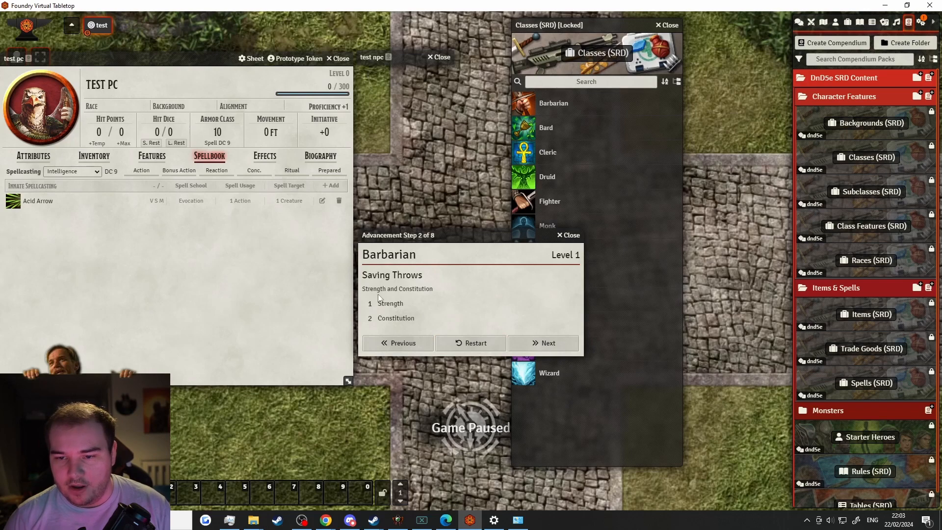
pyautogui.click(544, 343)
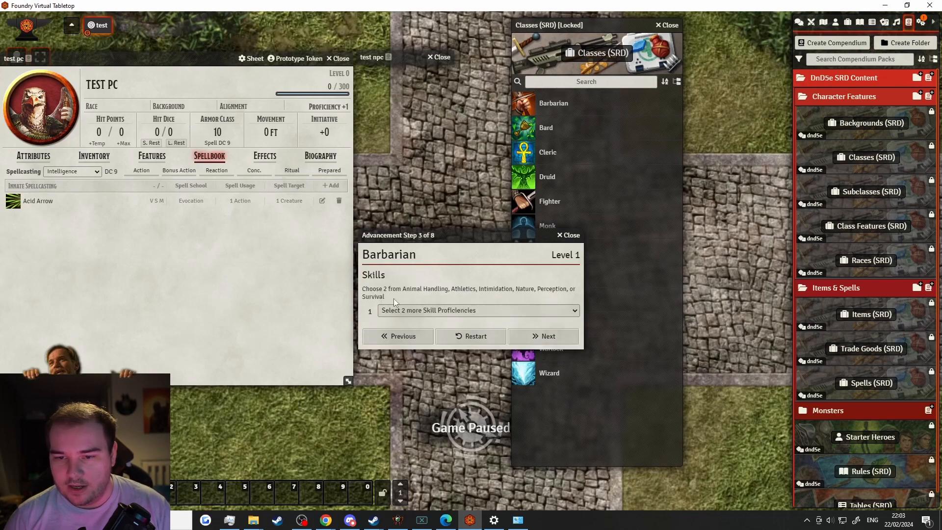
pyautogui.click(403, 311)
pyautogui.click(417, 352)
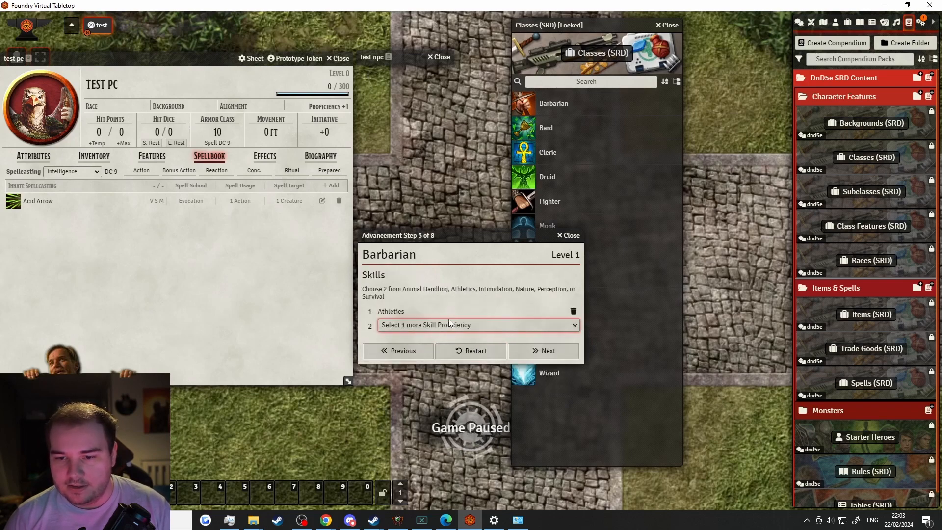
pyautogui.click(449, 324)
pyautogui.click(425, 354)
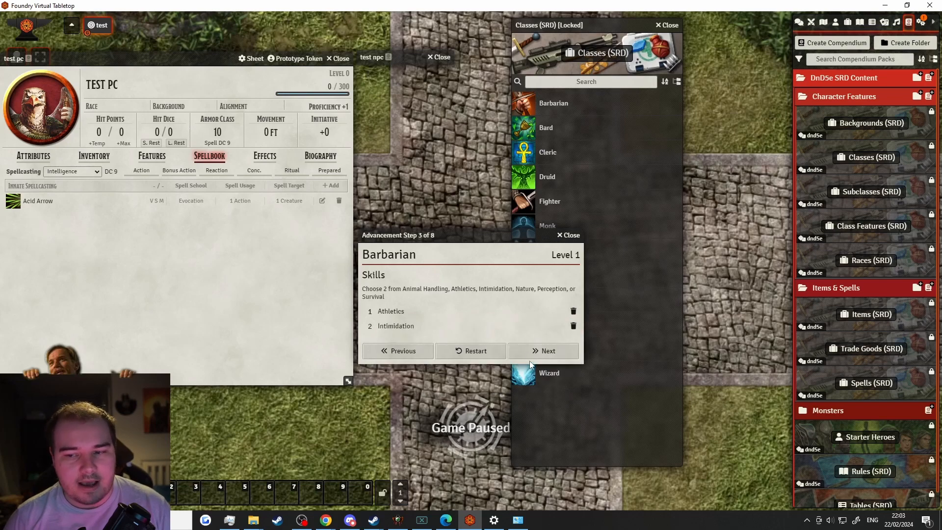
# Advance through proficiencies, Rage Damage and Rages, complete the level, and view the Features tab
pyautogui.click(543, 350)
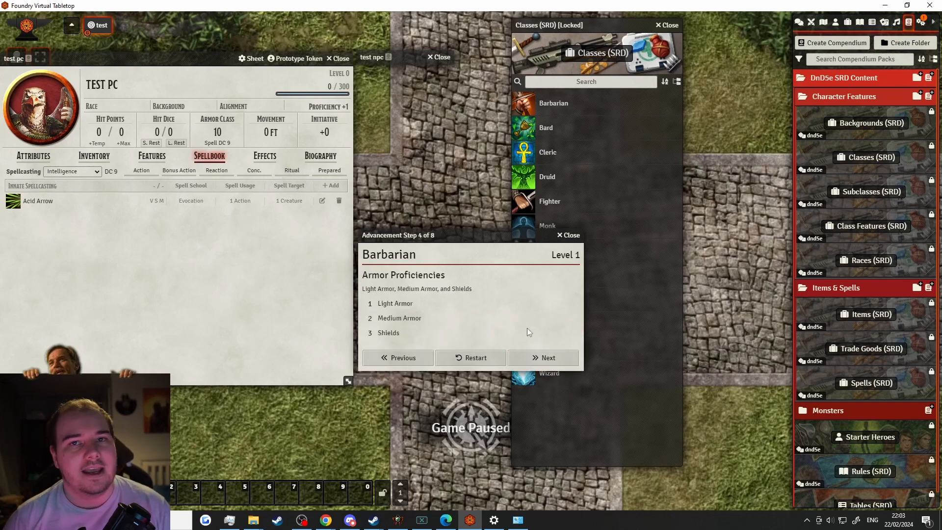
pyautogui.click(550, 358)
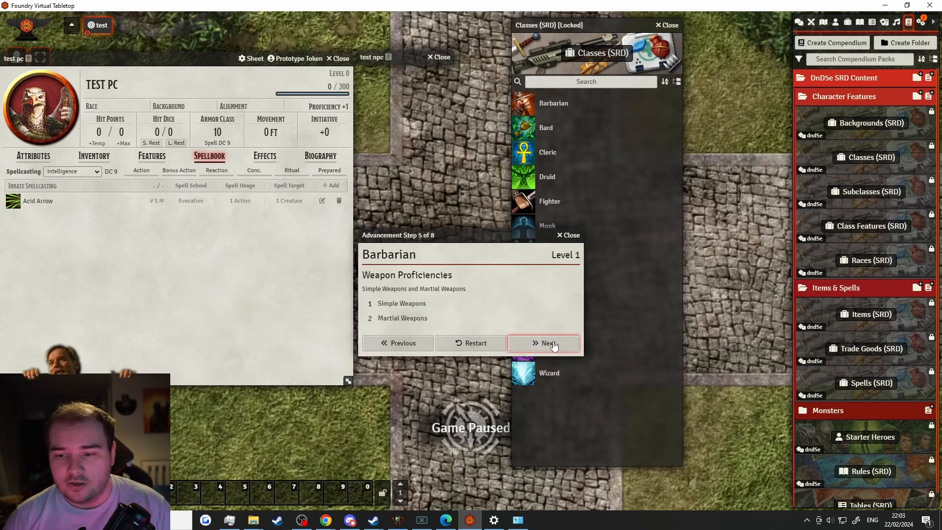
pyautogui.click(553, 344)
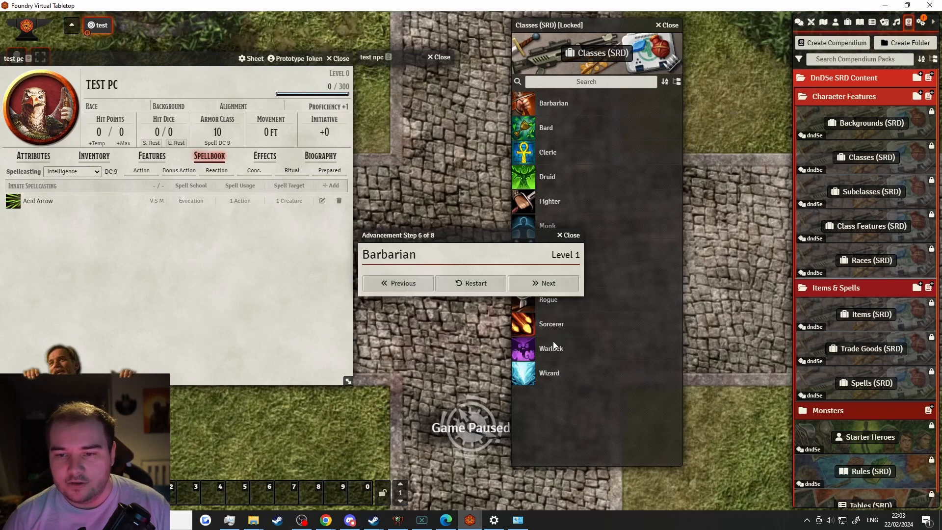
pyautogui.click(534, 326)
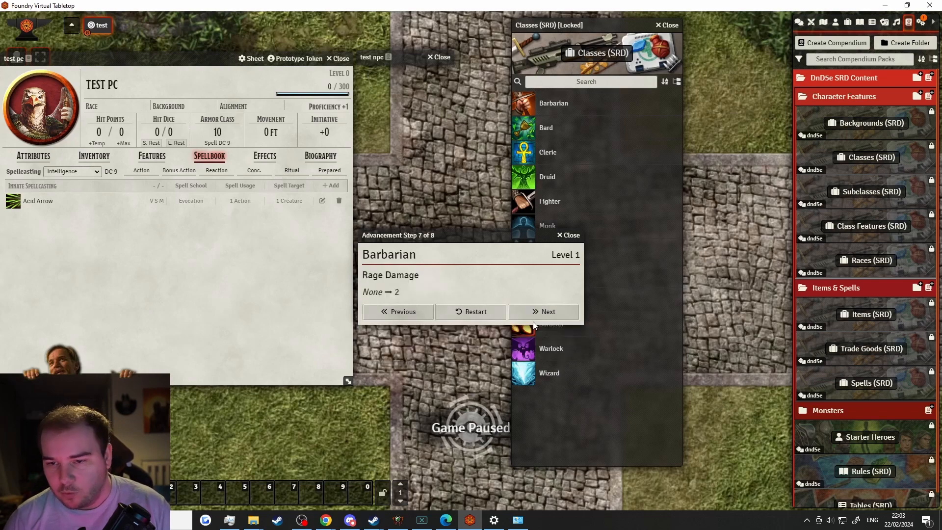
pyautogui.click(535, 316)
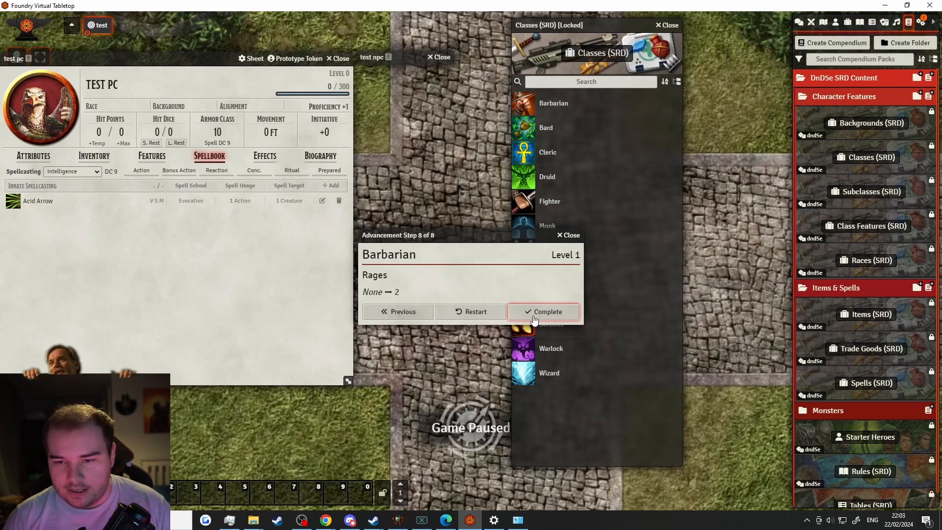
pyautogui.click(535, 316)
pyautogui.click(151, 156)
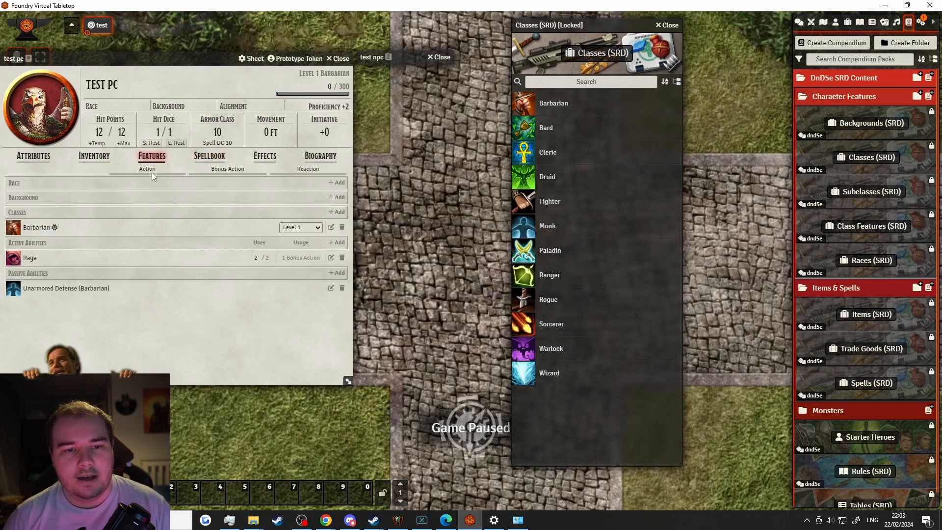
# Expand and collapse the Barbarian class and Rage feature descriptions
pyautogui.click(36, 227)
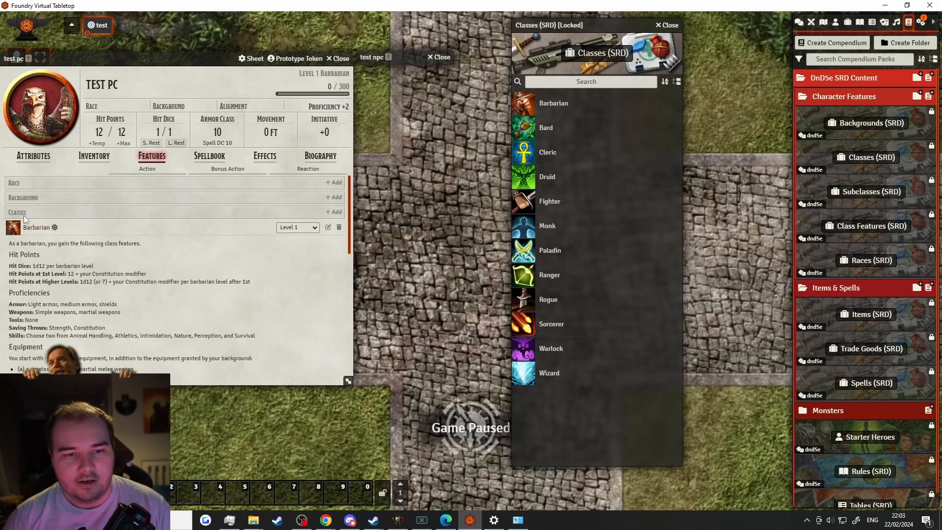
pyautogui.click(37, 227)
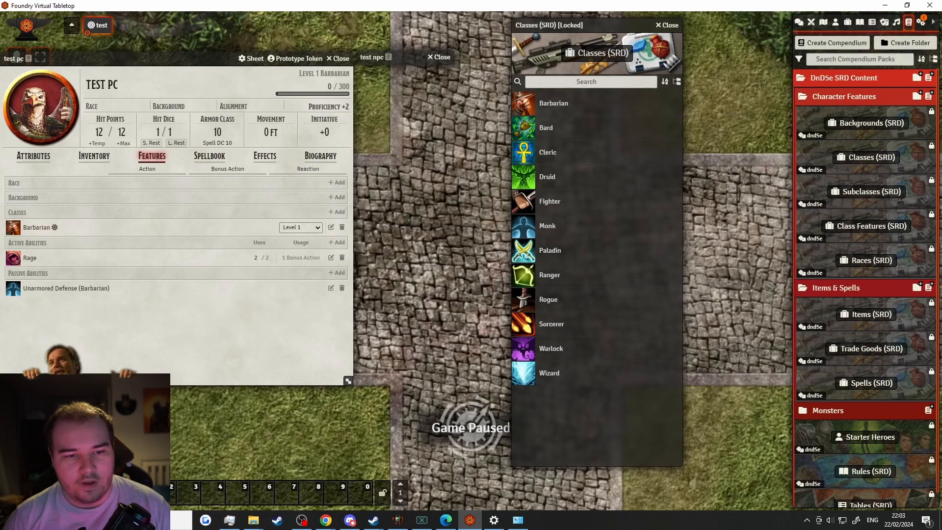
pyautogui.click(36, 260)
pyautogui.click(35, 259)
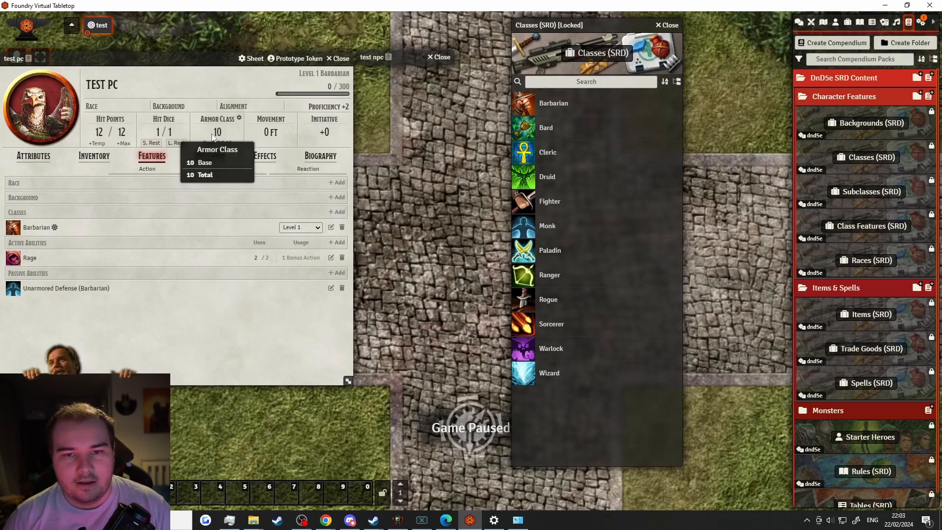
# Check the armor class configuration (AC 10), then close the Classes (SRD) compendium
pyautogui.click(239, 119)
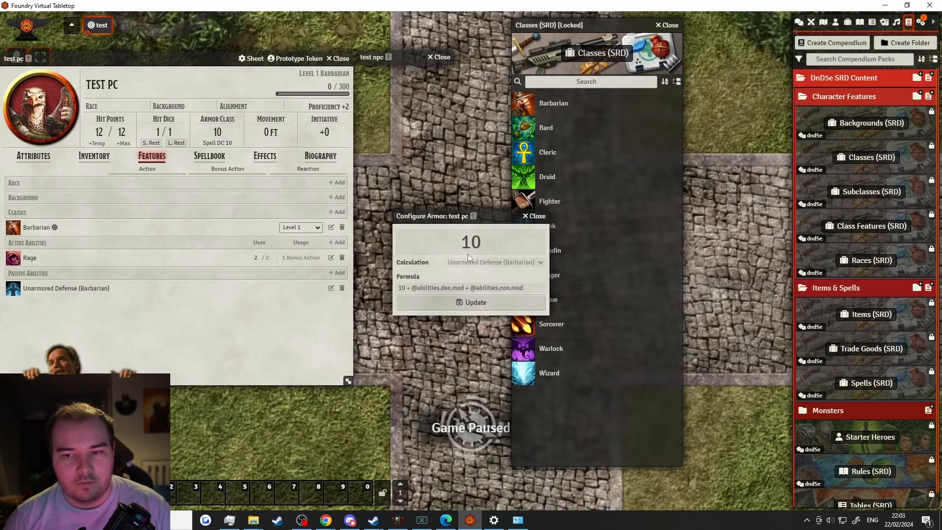
pyautogui.click(536, 216)
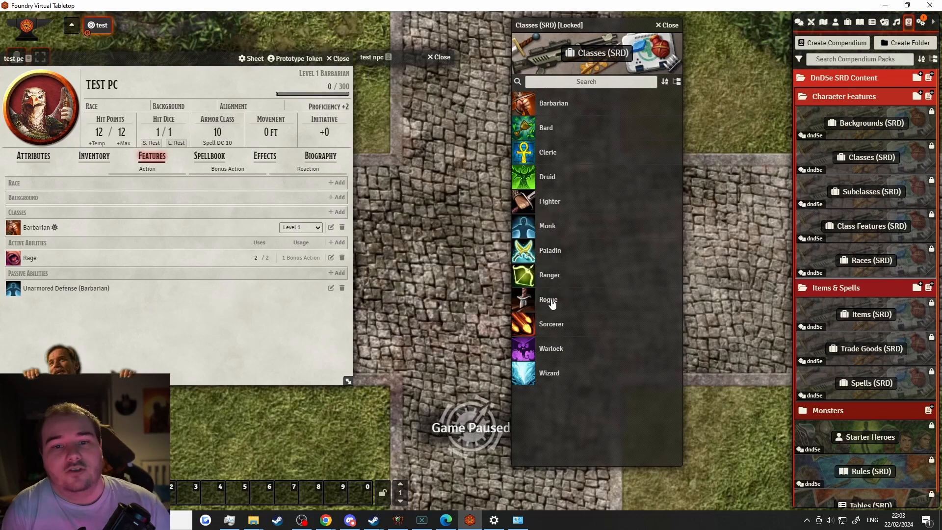
pyautogui.click(667, 25)
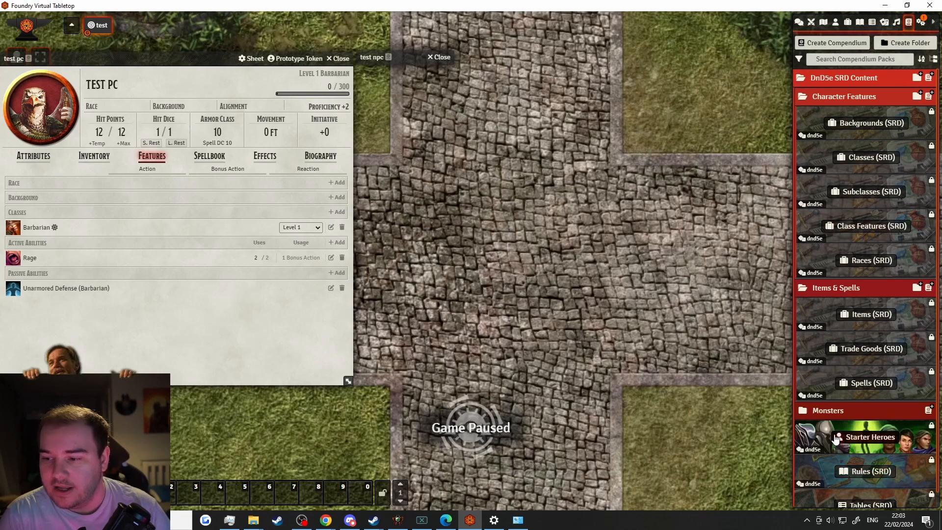
# Place an Aoth token from Starter Heroes near the map centre and review his sheet
pyautogui.click(865, 437)
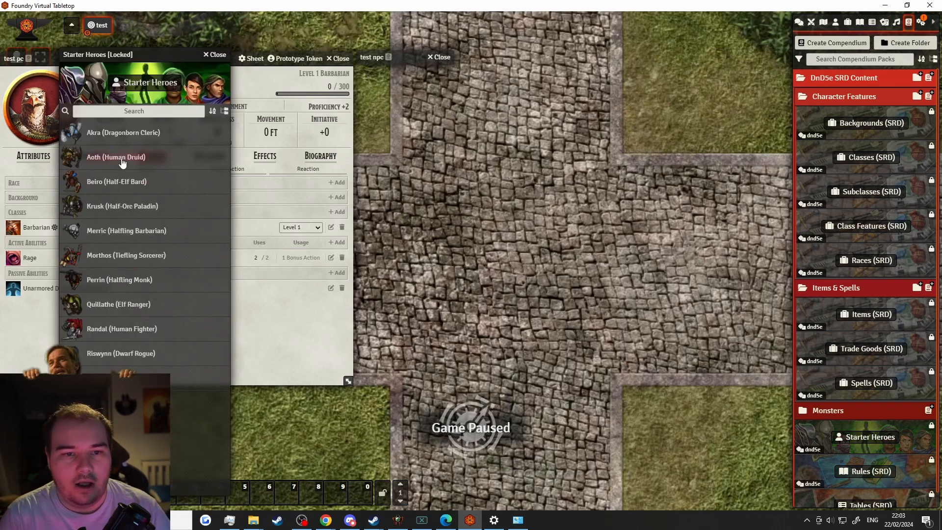
pyautogui.moveTo(510, 405); pyautogui.dragTo(474, 295)
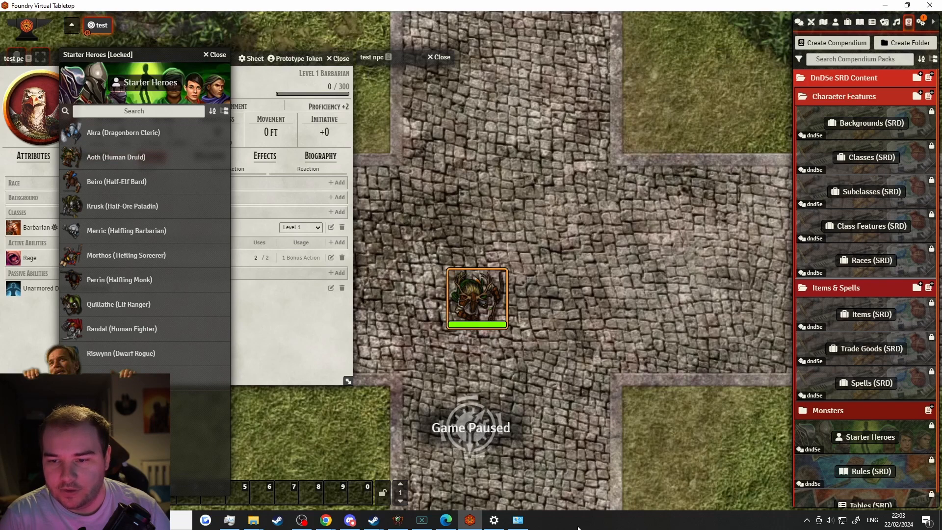
pyautogui.doubleClick(480, 299)
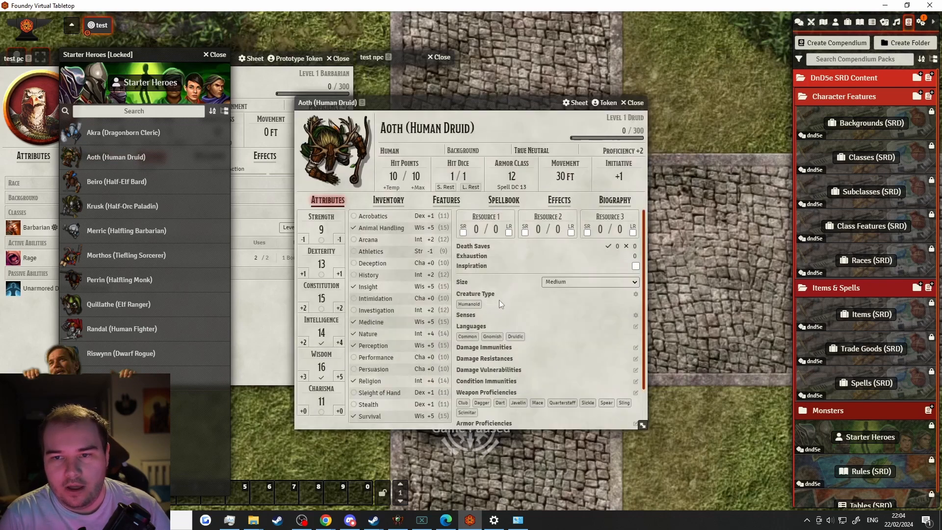
pyautogui.click(634, 103)
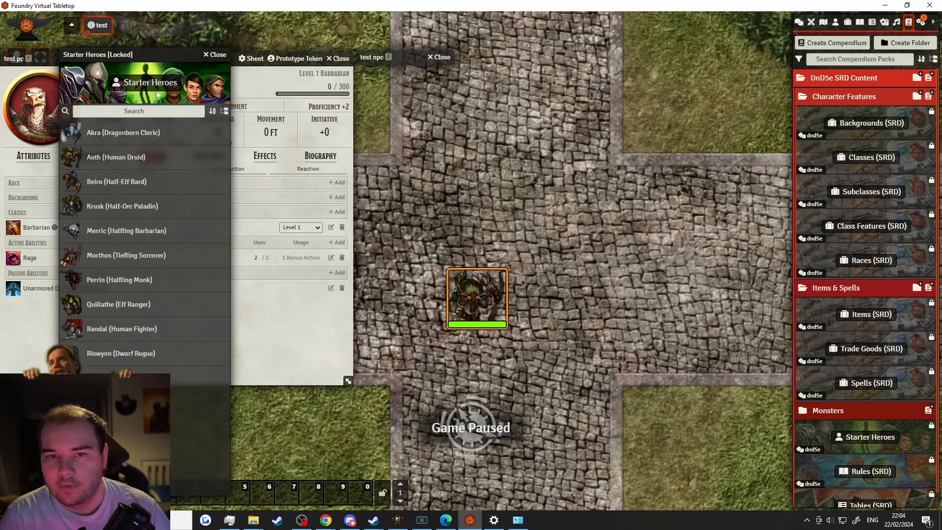
pyautogui.click(218, 55)
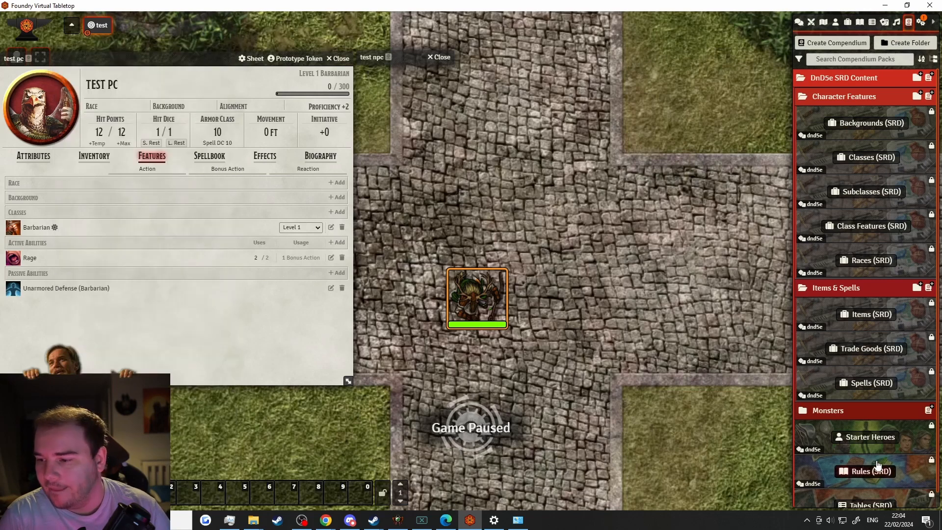
# Place an Acolyte token from Monsters (SRD) above Aoth, then close the compendium
pyautogui.scroll(-1, 862, 386)
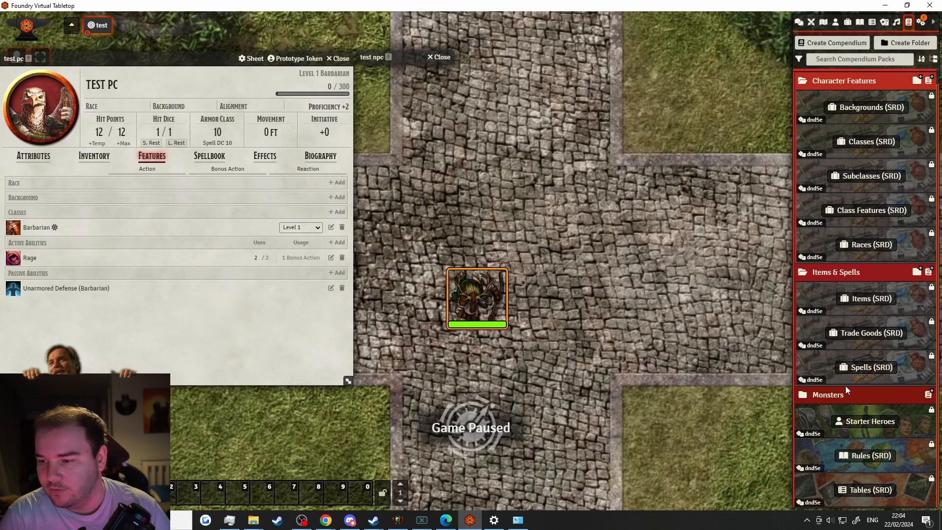
pyautogui.click(863, 421)
pyautogui.click(217, 55)
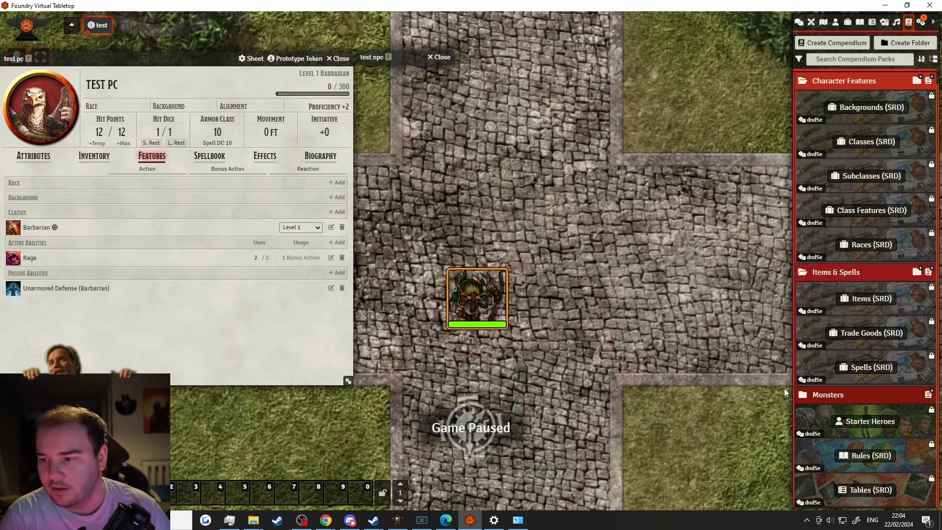
pyautogui.click(834, 397)
pyautogui.click(866, 421)
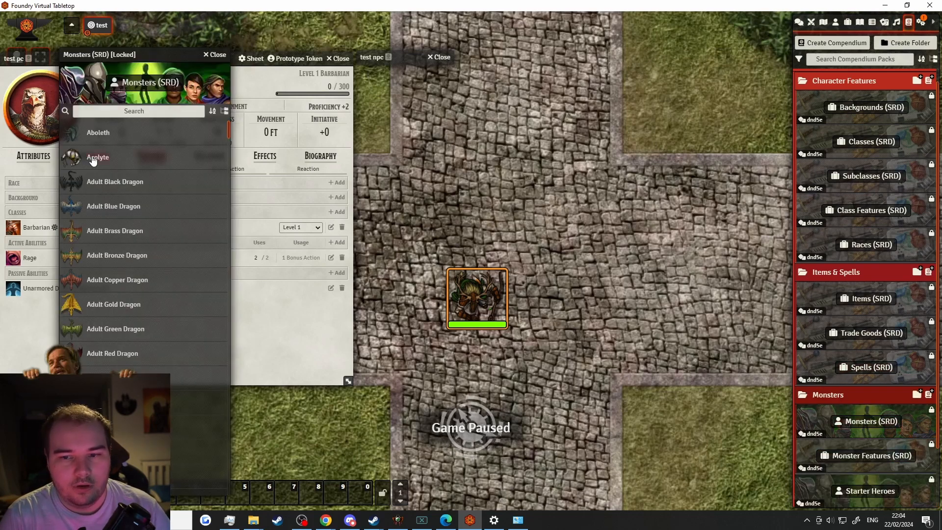
pyautogui.moveTo(93, 158); pyautogui.dragTo(509, 226)
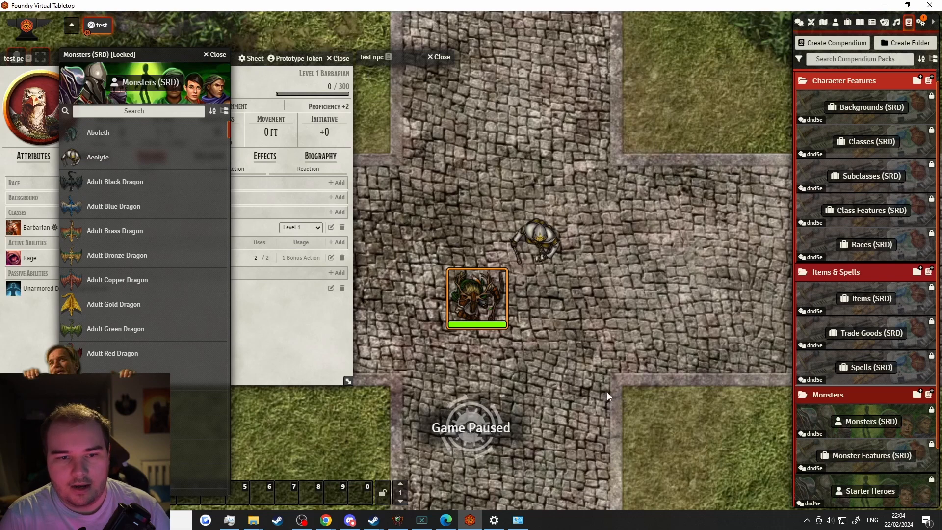
pyautogui.click(539, 265)
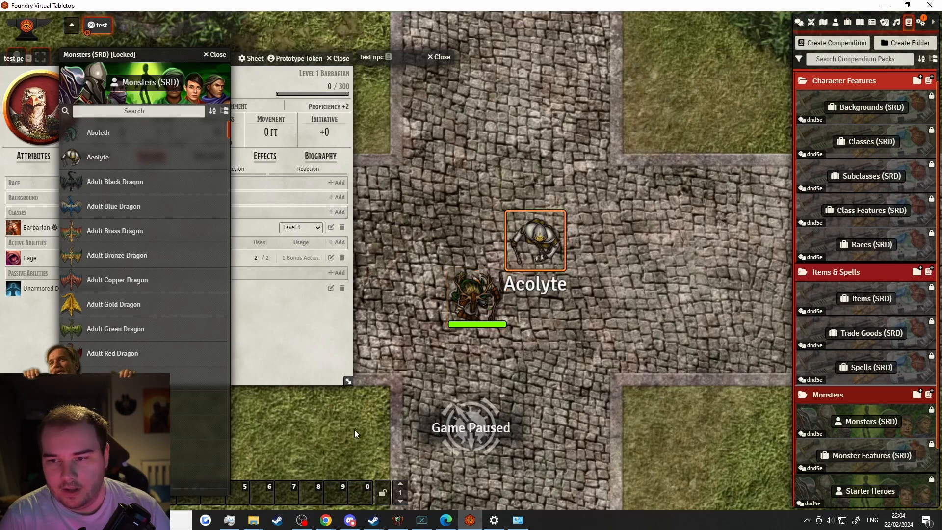
pyautogui.click(215, 55)
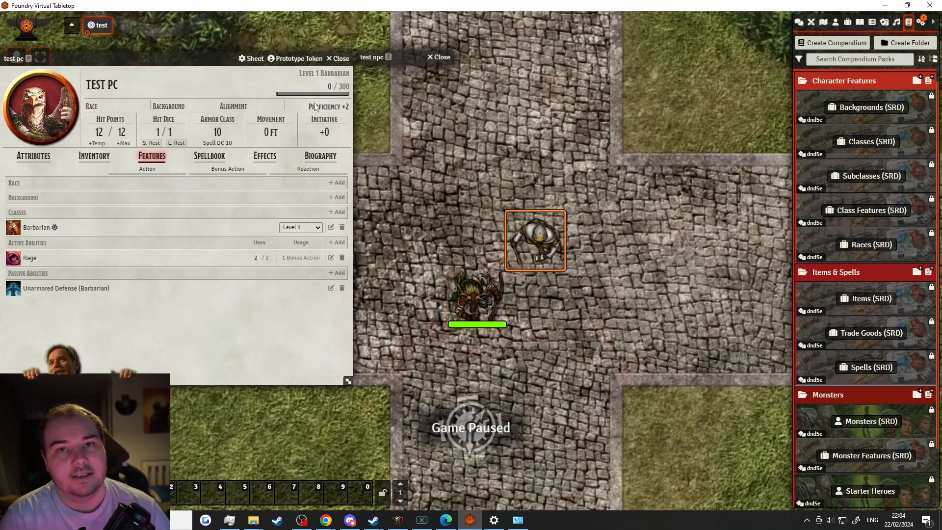
# Close the Test PC and test npc windows and box-select both tokens on the map
pyautogui.click(342, 59)
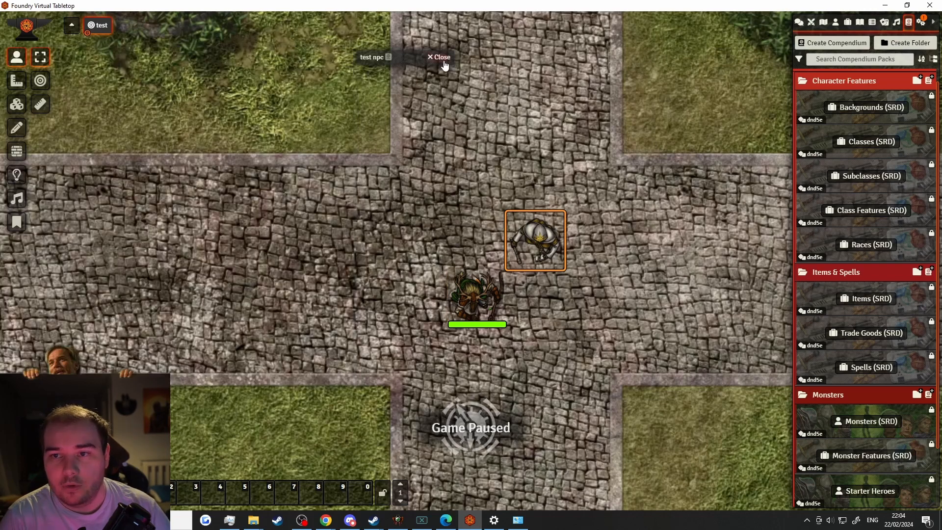
pyautogui.click(441, 57)
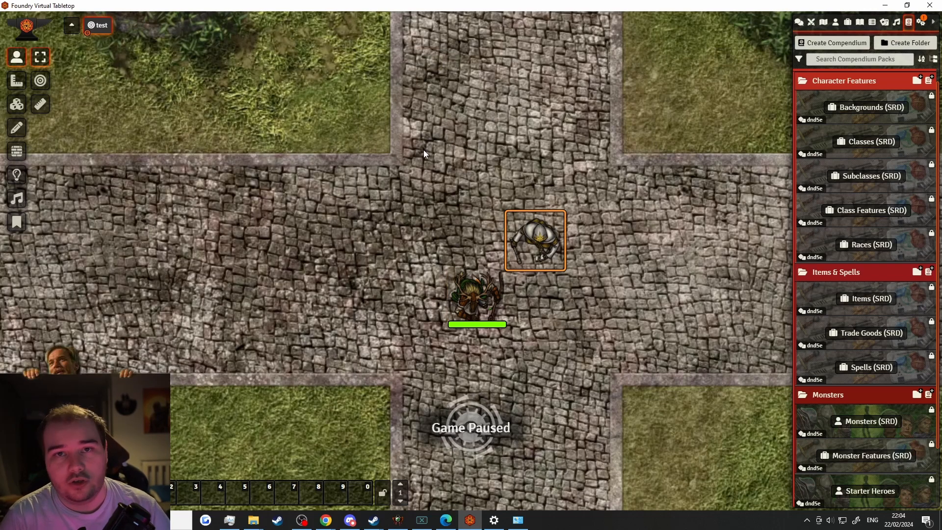
pyautogui.moveTo(423, 149); pyautogui.dragTo(611, 415)
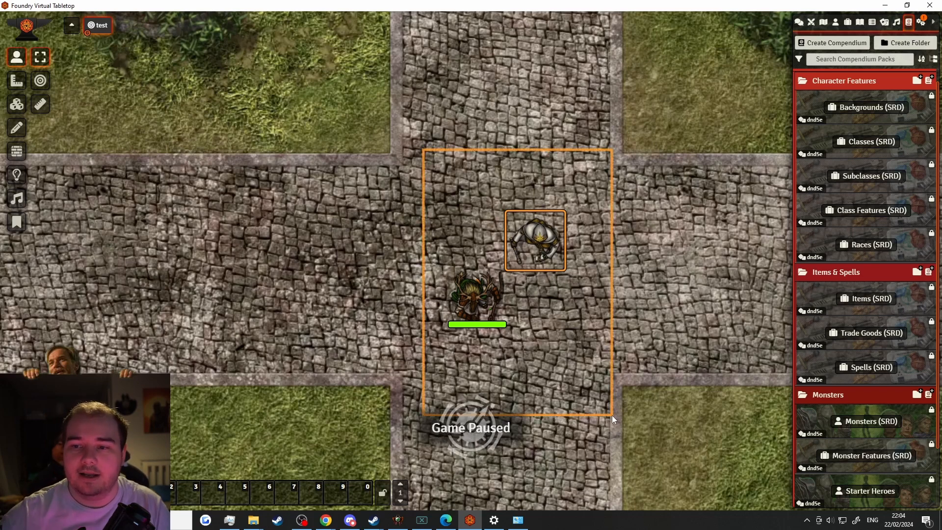
# Delete both selected tokens and create a new Class item named 'test class'
pyautogui.press('Delete')
pyautogui.click(848, 22)
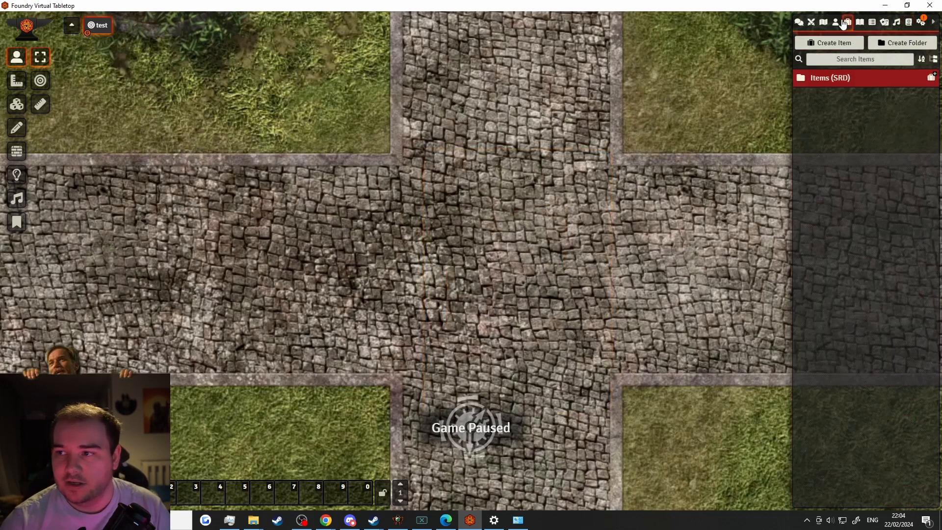
pyautogui.click(827, 43)
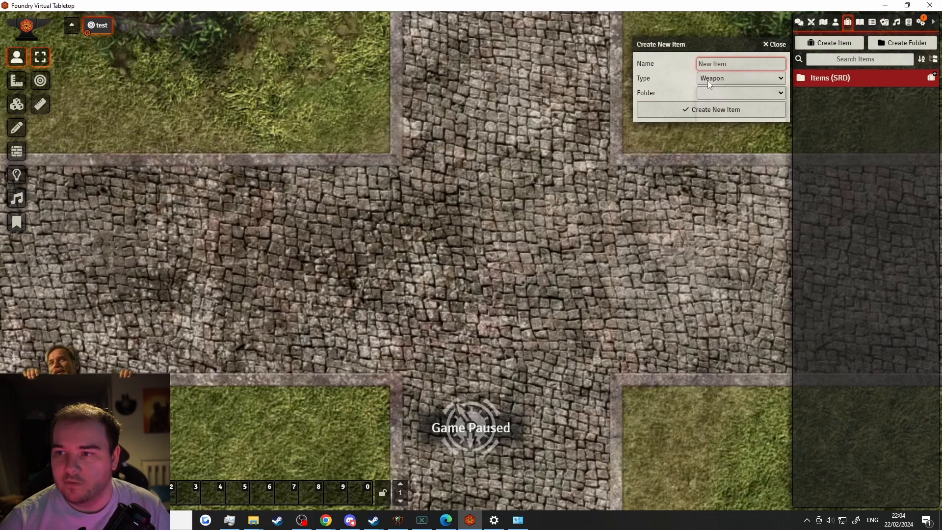
pyautogui.click(738, 78)
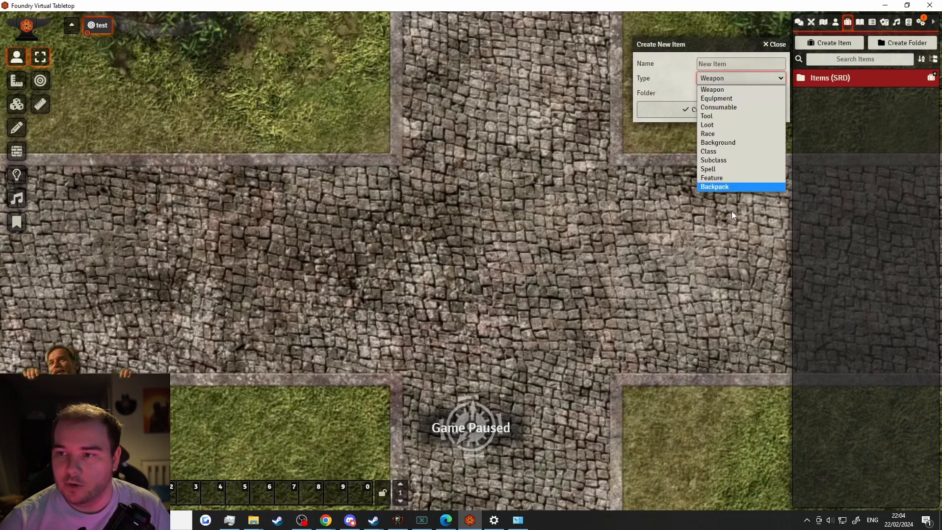
pyautogui.click(703, 151)
pyautogui.click(710, 66)
pyautogui.write('t')
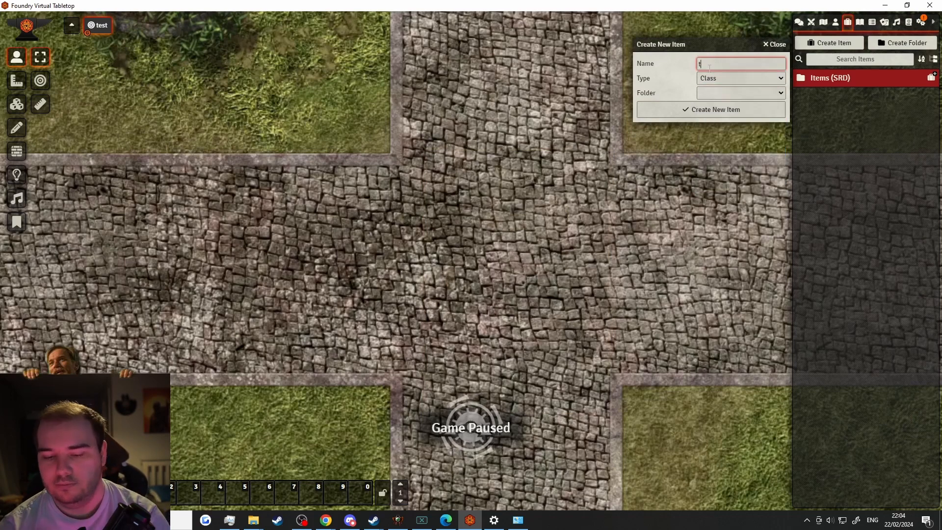
pyautogui.write('est class')
pyautogui.press('Return')
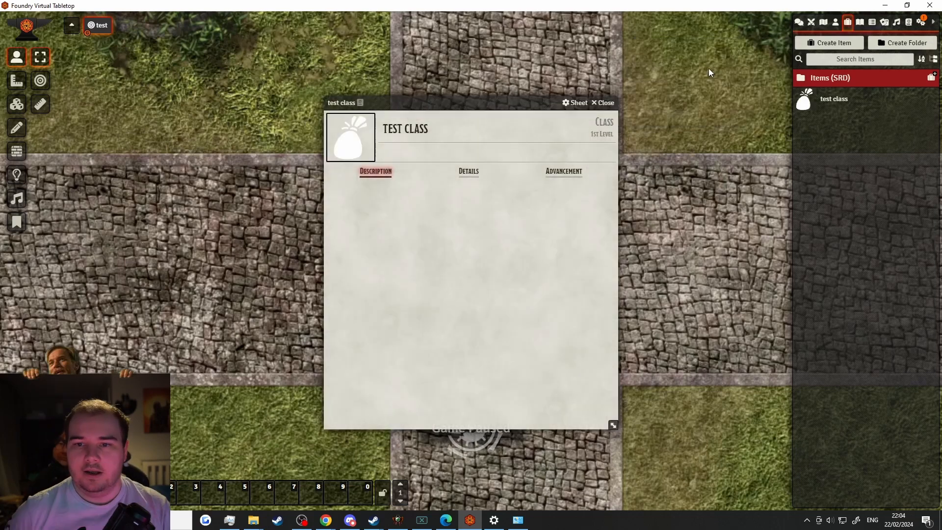
# Review the test class's details and advancement list, then close its sheet
pyautogui.moveTo(396, 103); pyautogui.dragTo(73, 30)
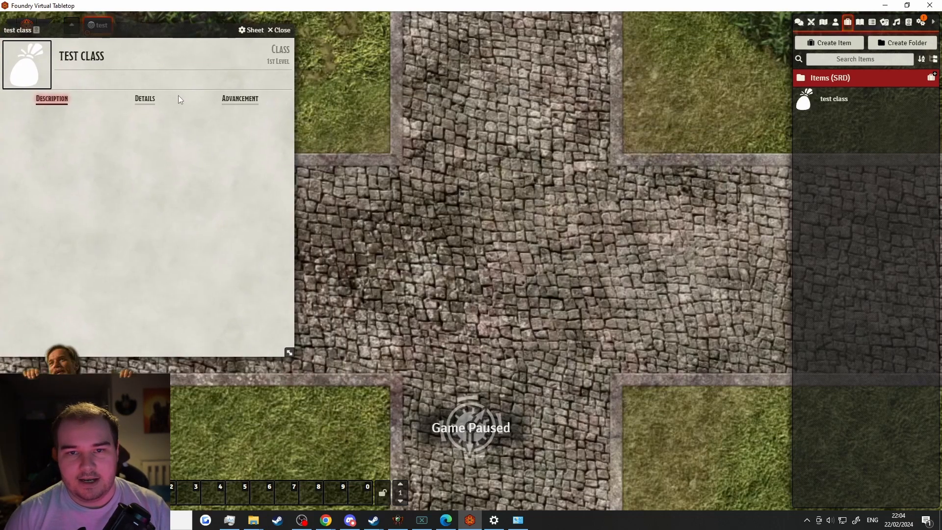
pyautogui.click(145, 98)
pyautogui.click(237, 99)
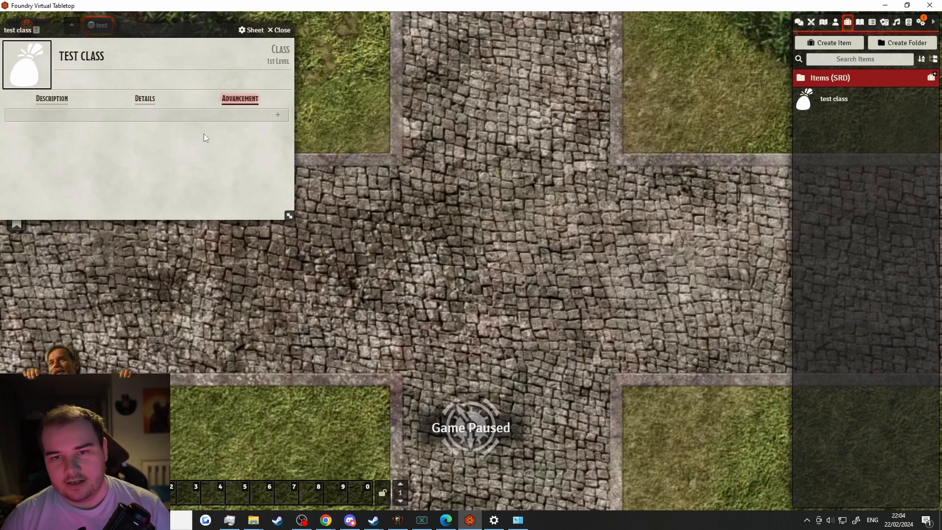
pyautogui.click(280, 30)
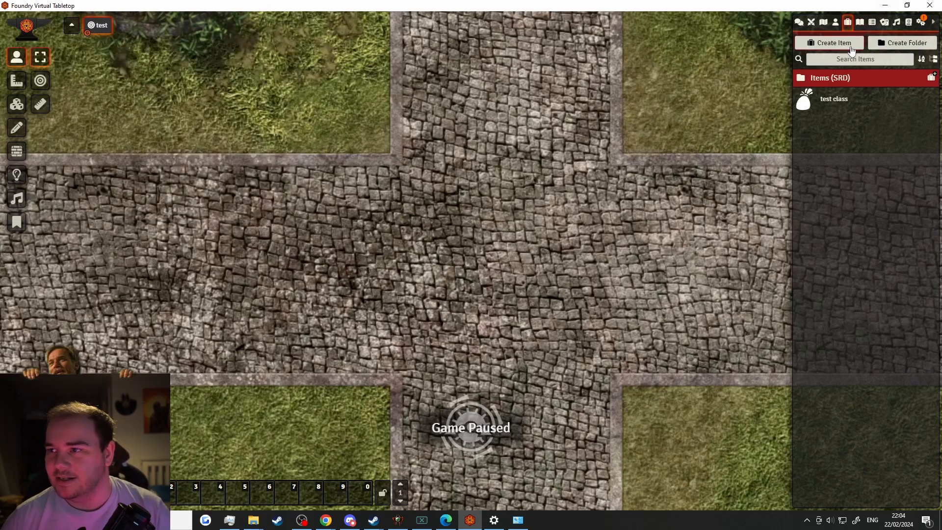
# Show the compendium packs and collapse the Character Features and DnD5e SRD Content folders
pyautogui.click(909, 22)
pyautogui.click(864, 81)
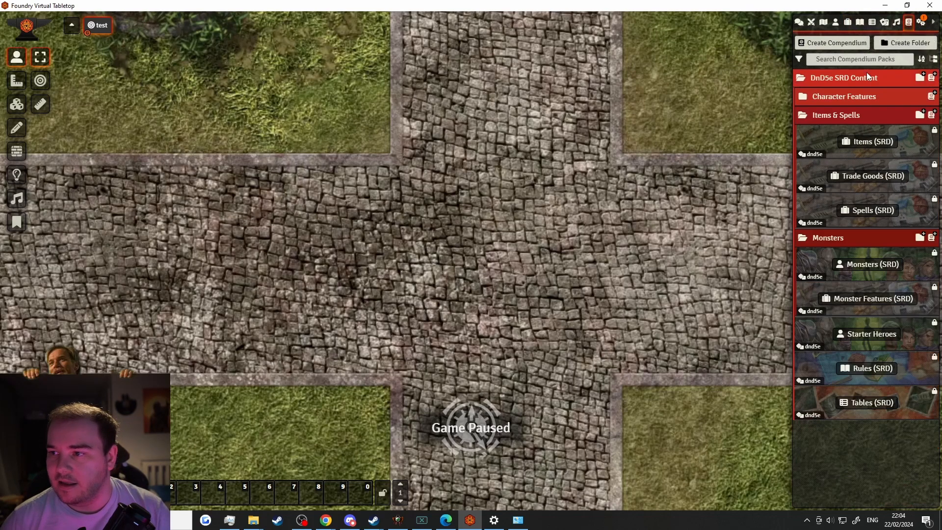
pyautogui.click(848, 94)
pyautogui.click(846, 92)
pyautogui.click(834, 82)
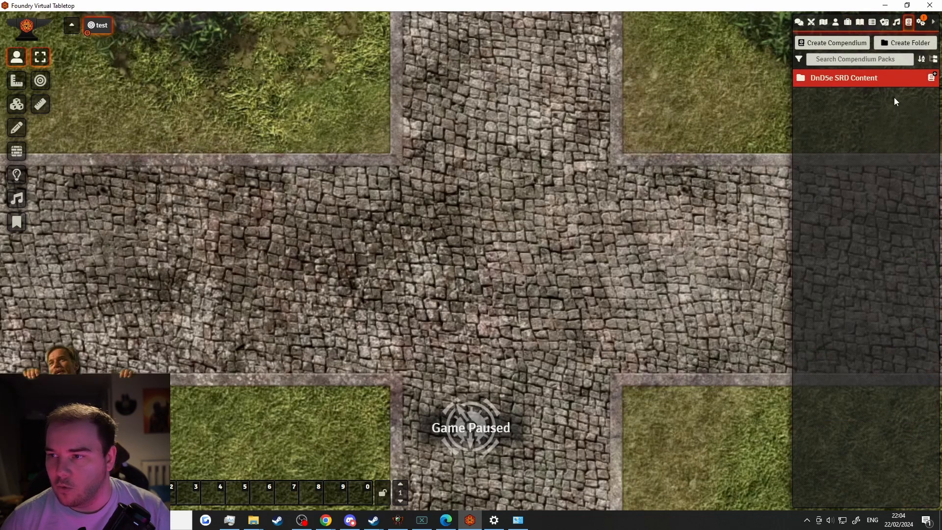
# Start a new Scene-type compendium, then dismiss the form without creating it
pyautogui.click(834, 43)
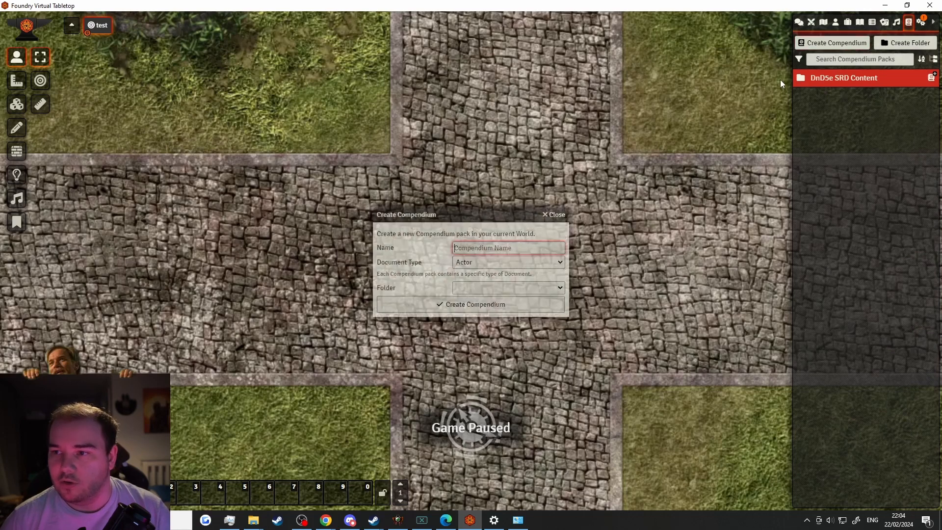
pyautogui.click(501, 262)
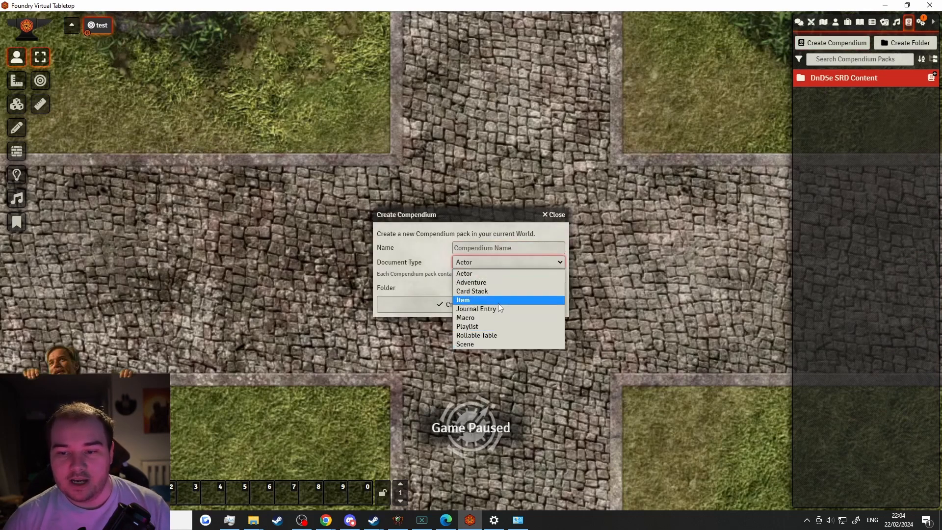
pyautogui.click(470, 341)
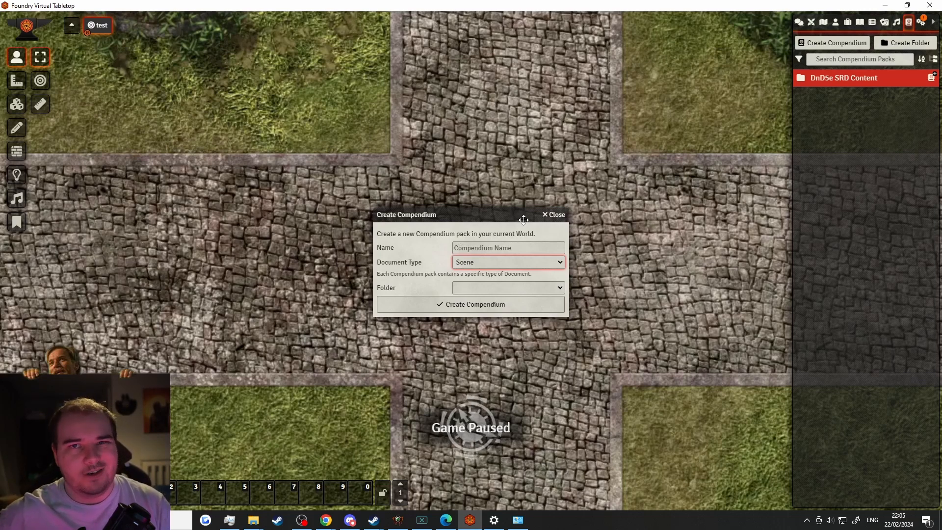
pyautogui.click(556, 215)
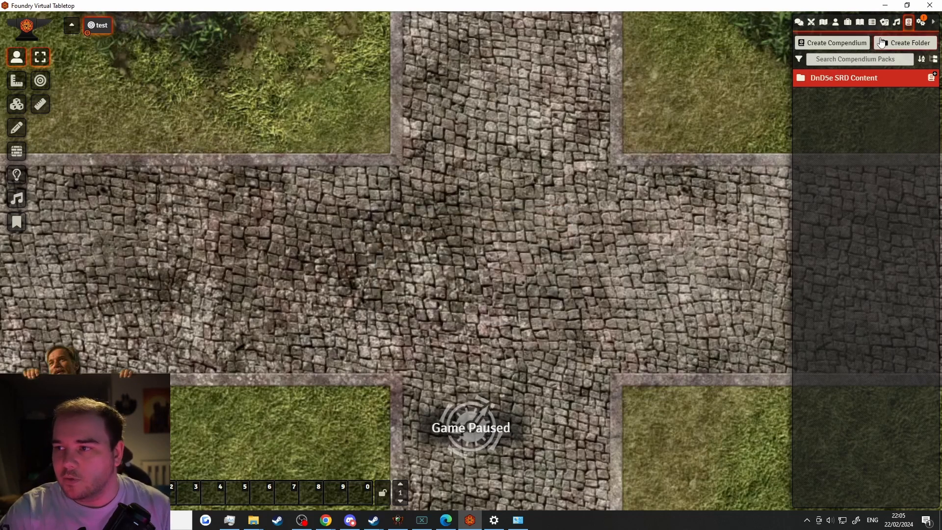
# Create a new journal entry named 'test journal'
pyautogui.click(864, 21)
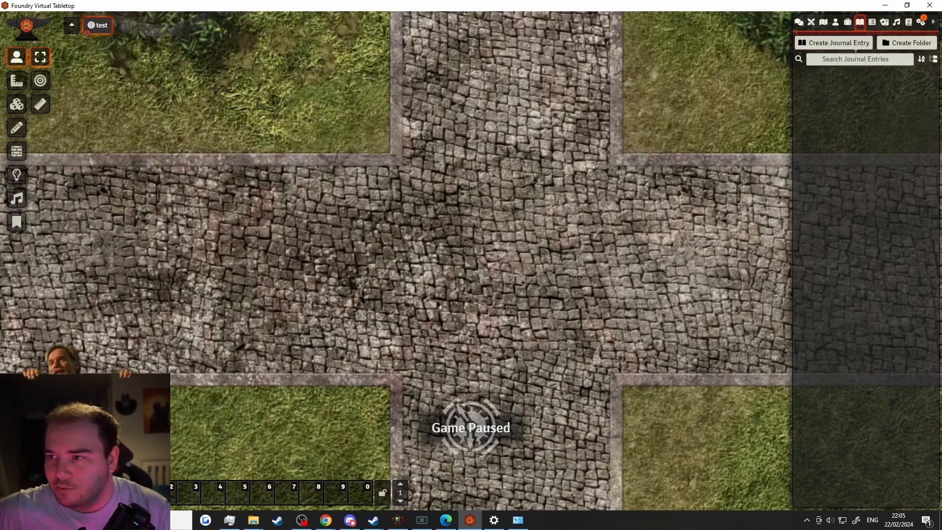
pyautogui.click(837, 43)
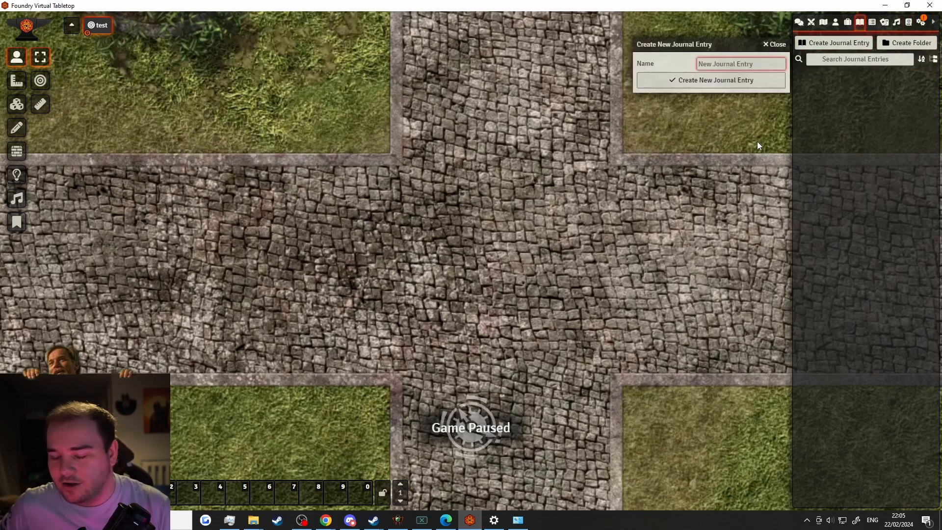
pyautogui.write('test journal')
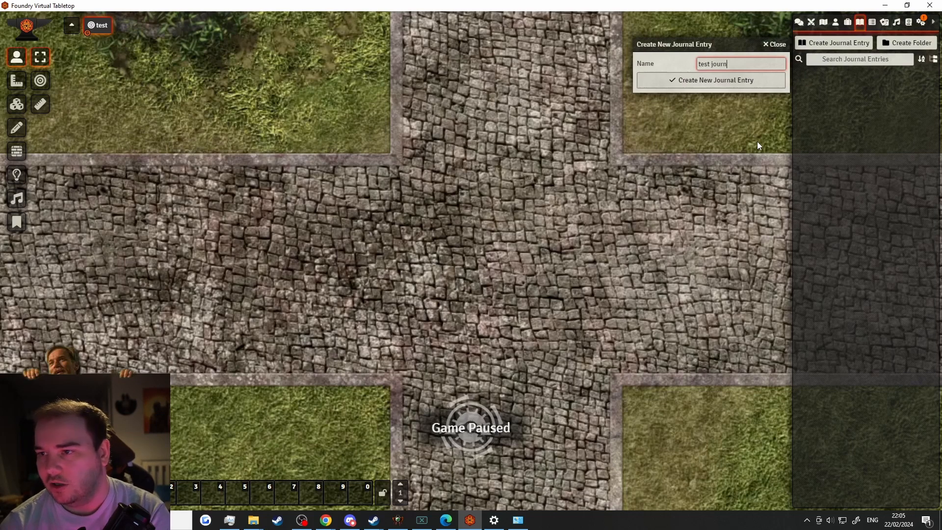
pyautogui.press('Return')
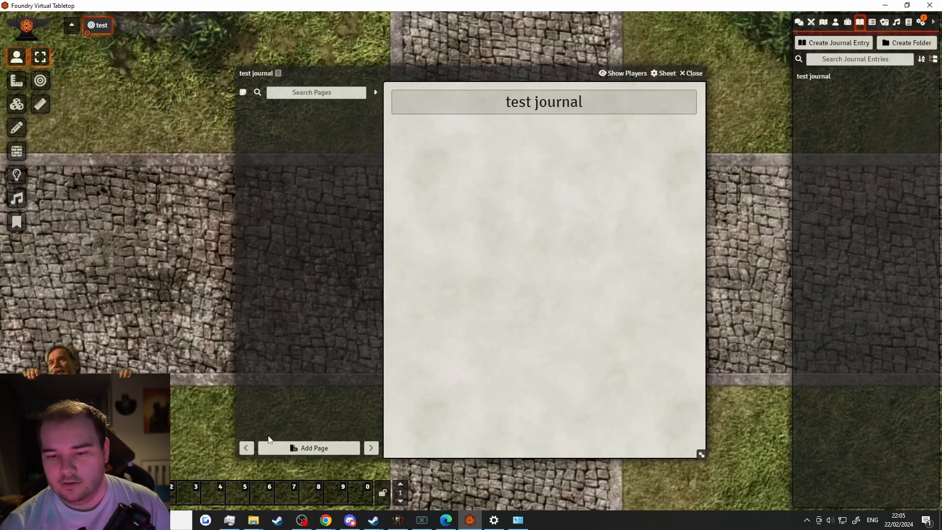
# Add a 'backstory' text page with some placeholder text, save it, and close the journal
pyautogui.click(275, 449)
pyautogui.write('backstory')
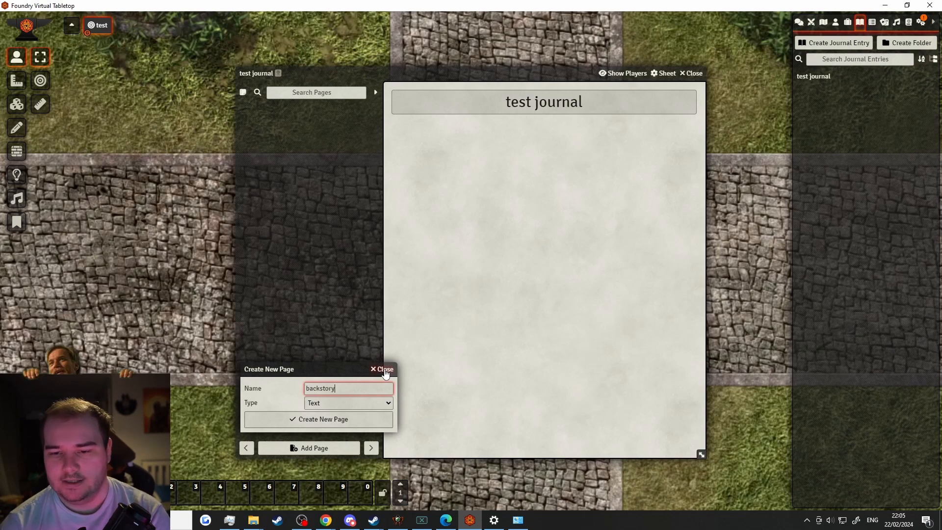
pyautogui.press('Return')
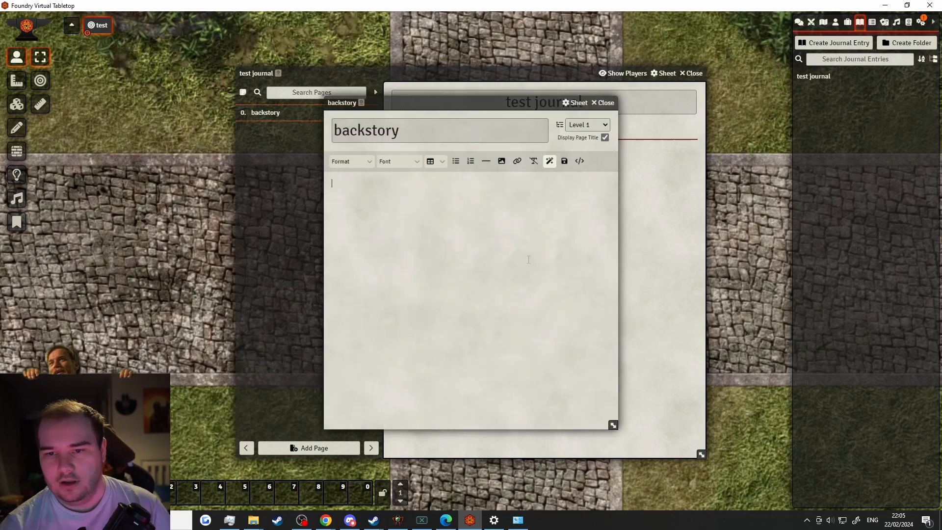
pyautogui.write('cjbgcjhlvb;oidno[bnp; vf')
pyautogui.press('Return')
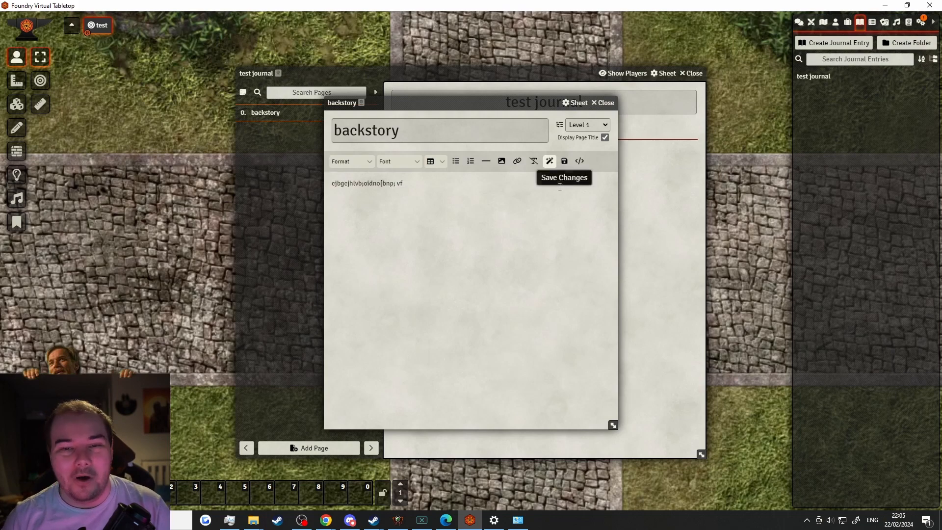
pyautogui.click(605, 103)
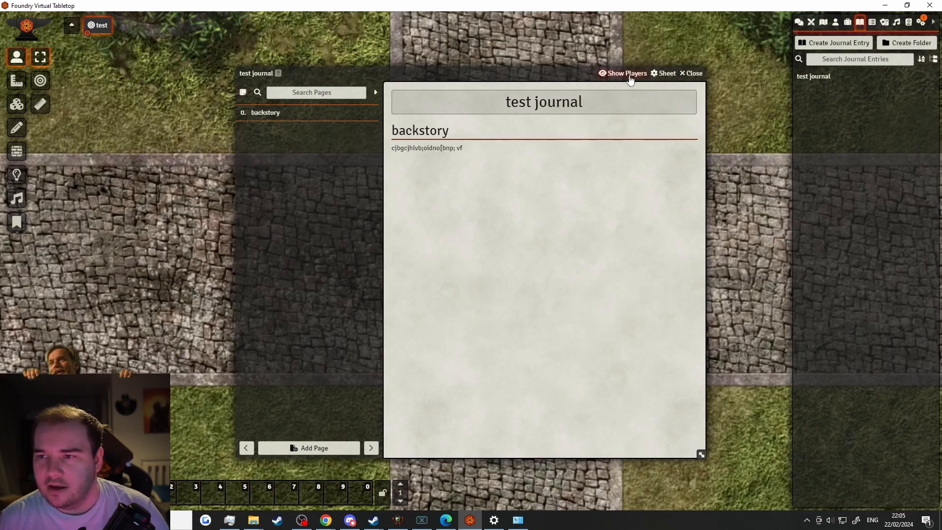
pyautogui.click(692, 74)
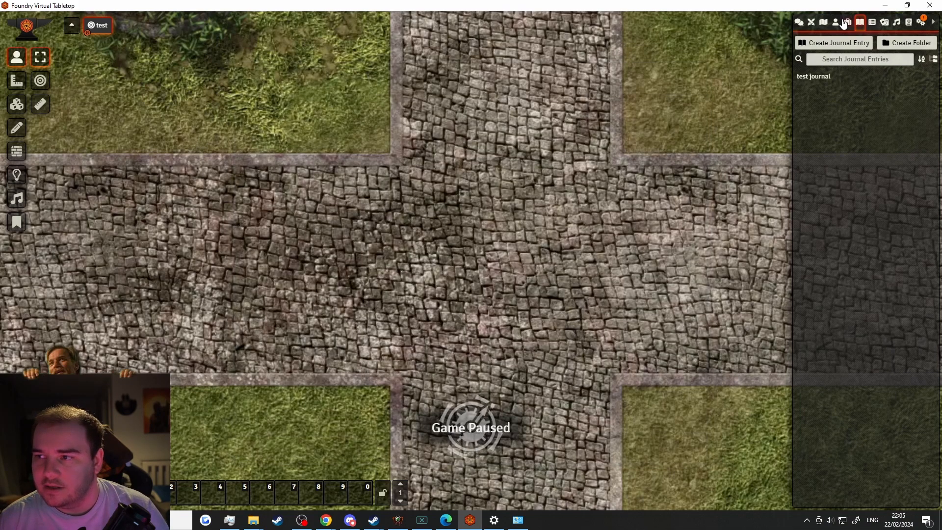
# Give the second player Owner permission on 'test journal', keeping All Players at None
pyautogui.rightClick(823, 77)
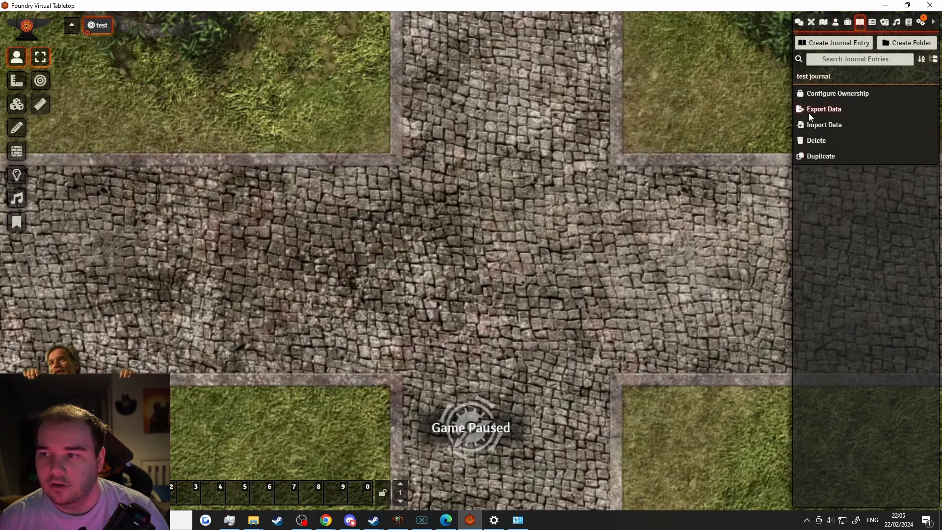
pyautogui.click(838, 94)
pyautogui.click(703, 138)
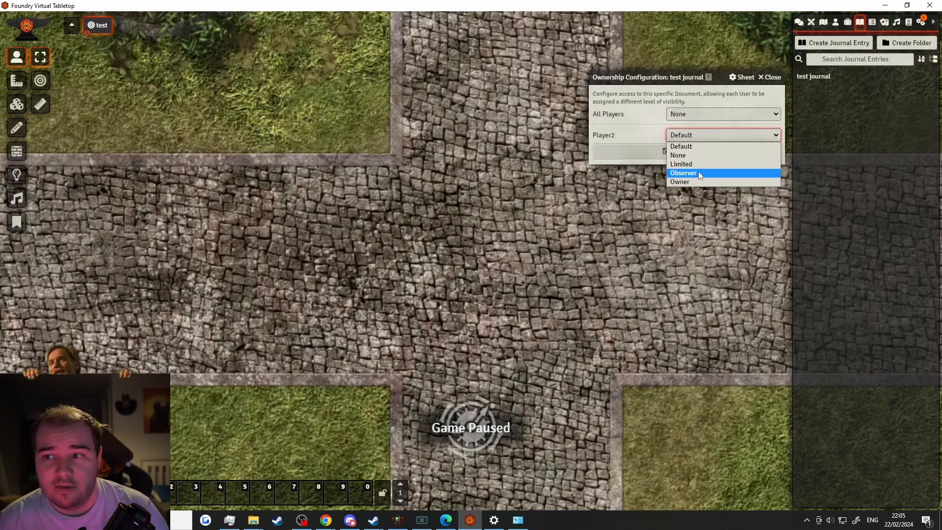
pyautogui.click(690, 182)
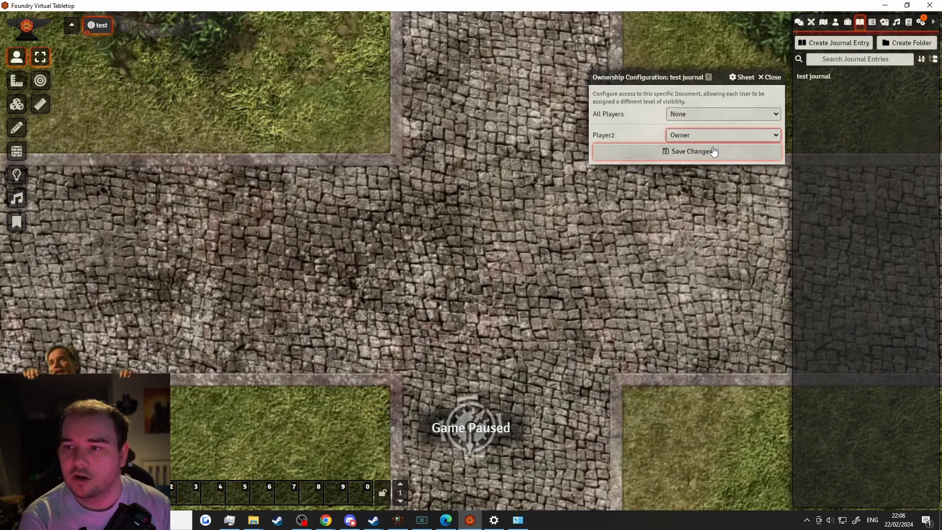
pyautogui.click(705, 114)
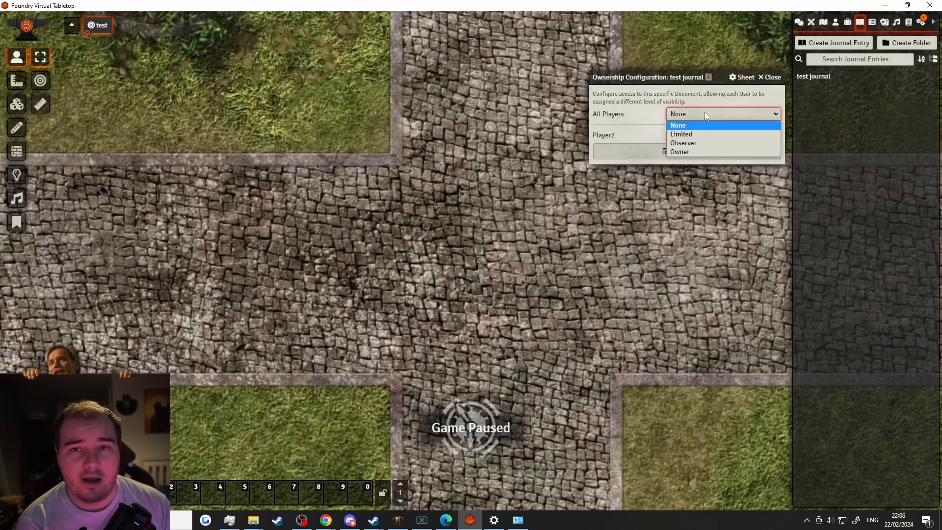
pyautogui.click(681, 152)
pyautogui.click(764, 82)
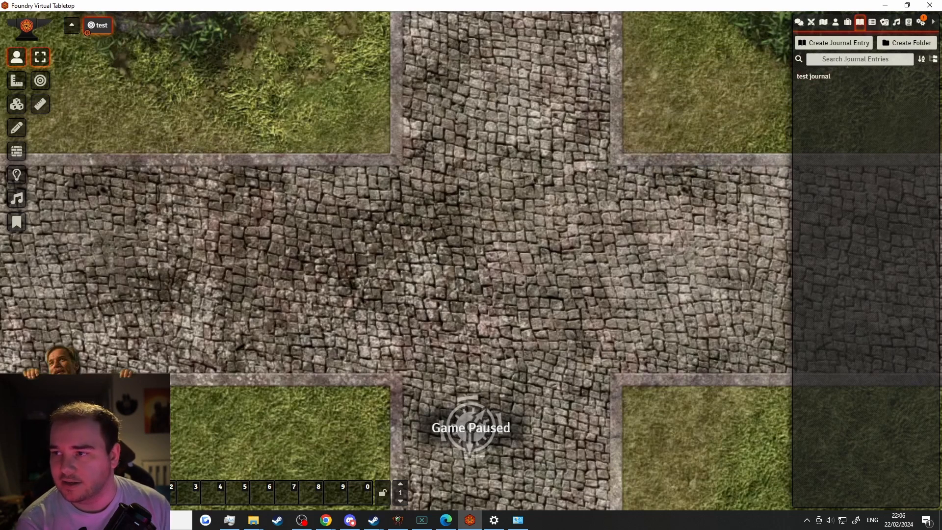
# Create a rollable table named 'test' and place the cursor in its Roll Formula field
pyautogui.click(872, 22)
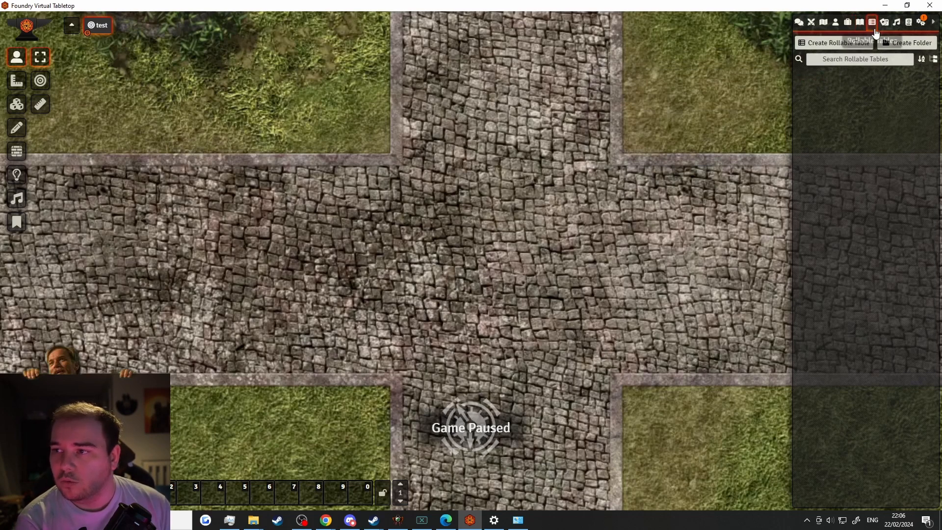
pyautogui.click(829, 49)
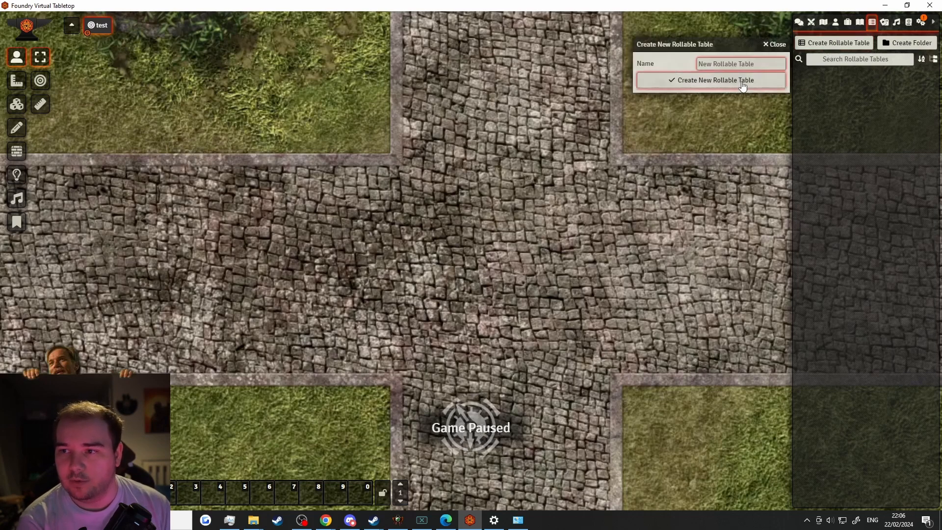
pyautogui.write('test')
pyautogui.press('Return')
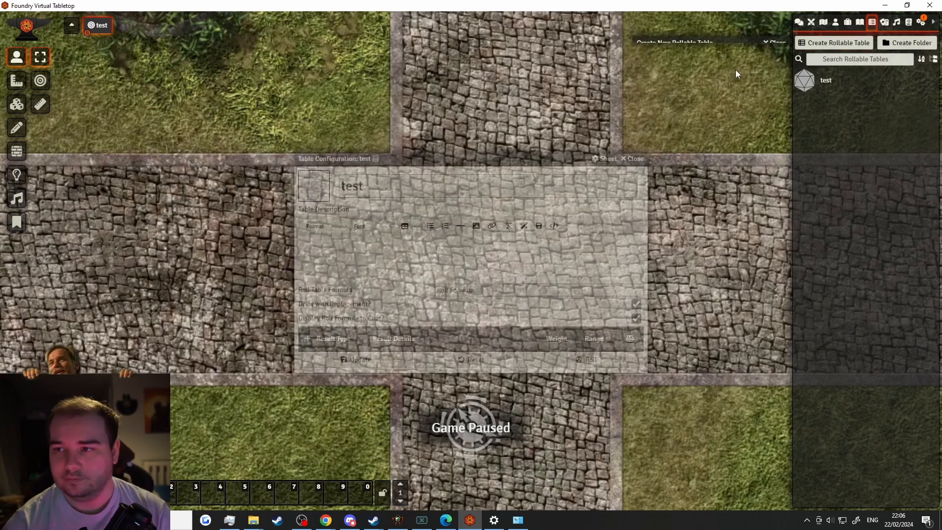
pyautogui.click(525, 294)
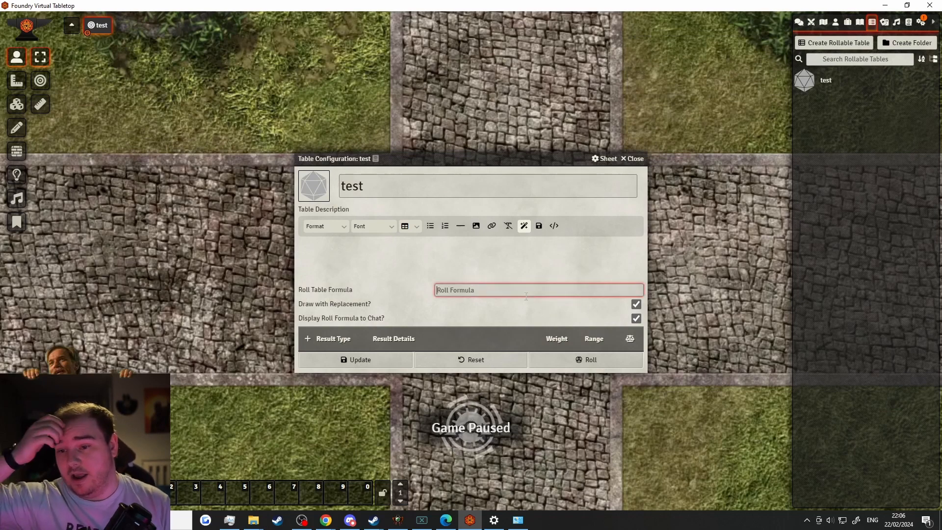
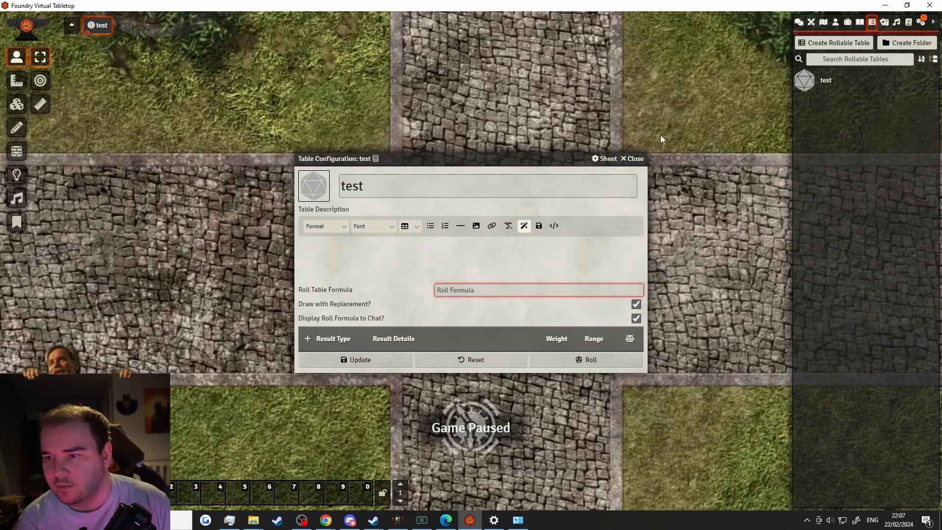
# Close the 'test' table configuration and show the empty Card Stacks directory
pyautogui.click(633, 159)
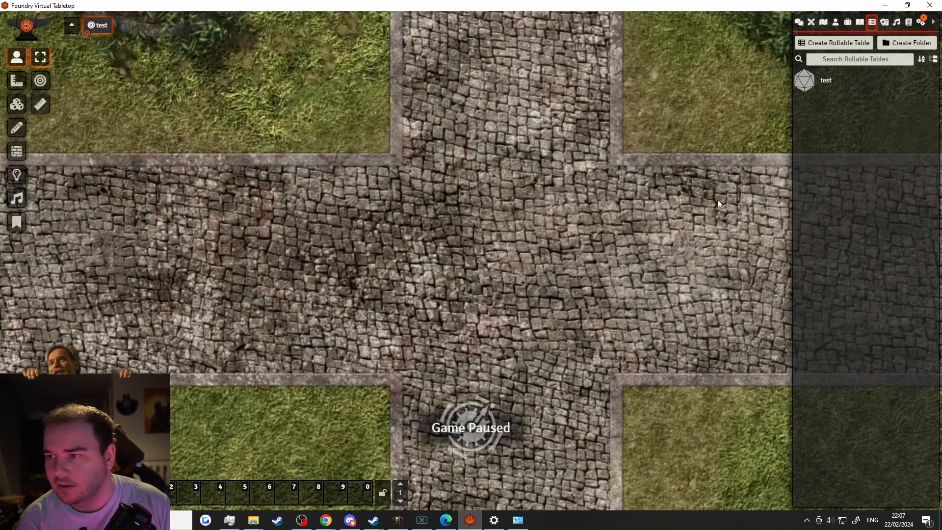
pyautogui.click(884, 22)
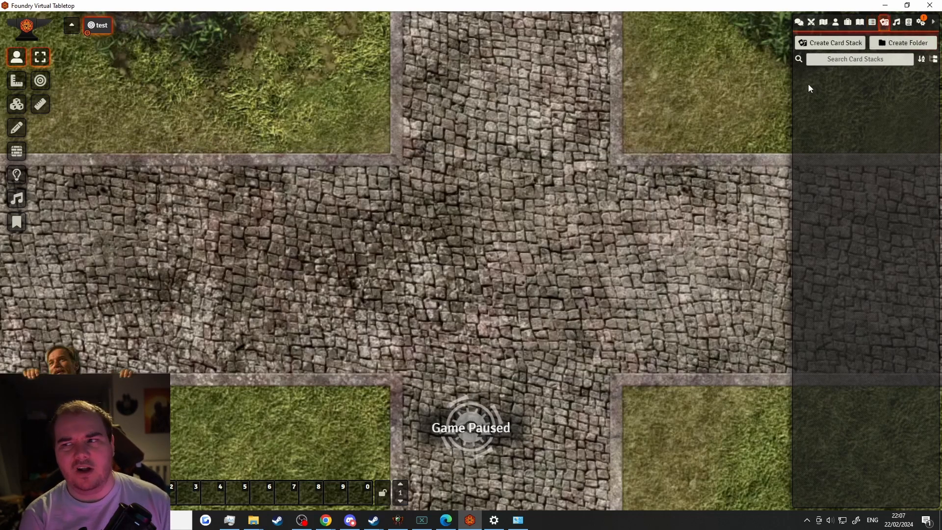
# Create a card stack named 'test' from the Poker Deck (Dark) preset
pyautogui.click(829, 43)
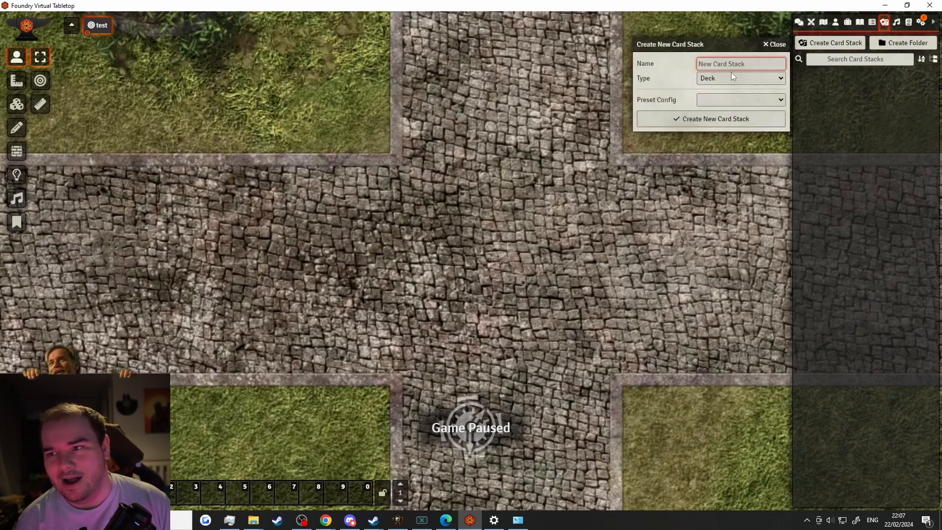
pyautogui.click(737, 114)
pyautogui.click(736, 106)
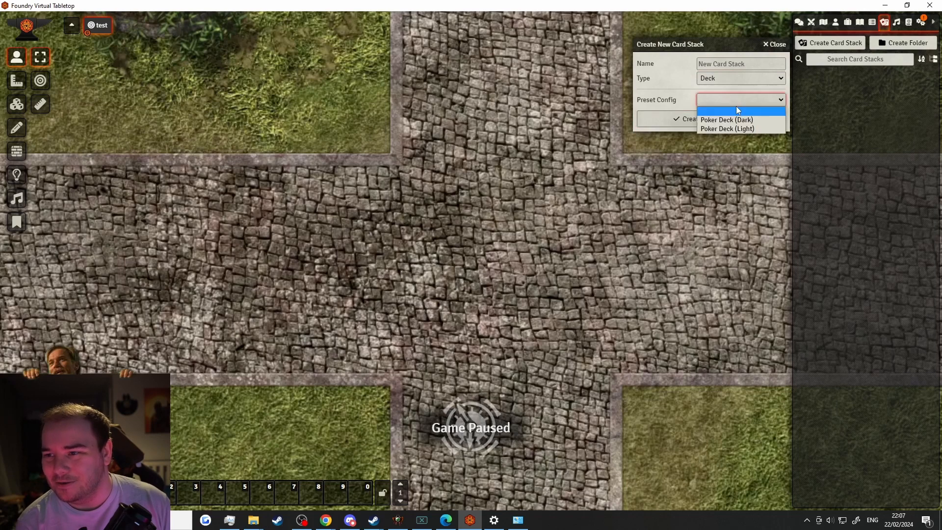
pyautogui.click(734, 118)
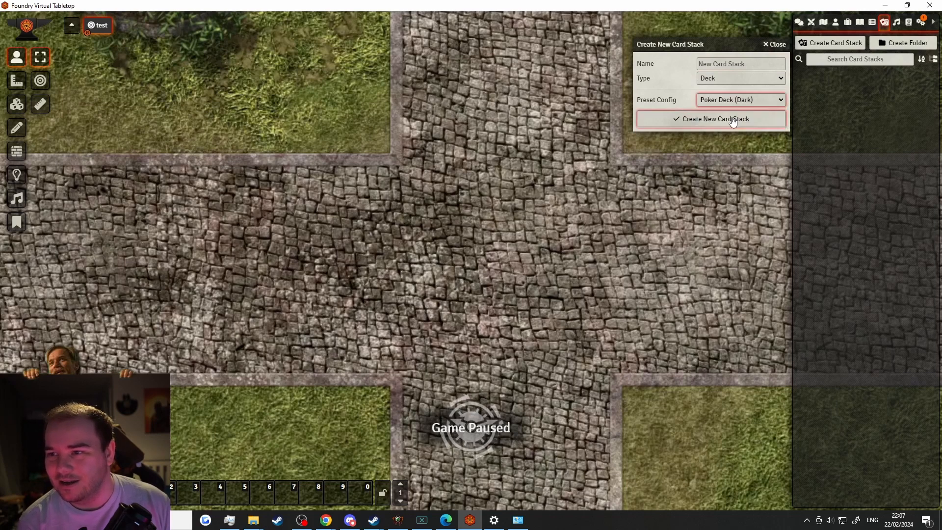
pyautogui.click(712, 65)
pyautogui.write('test')
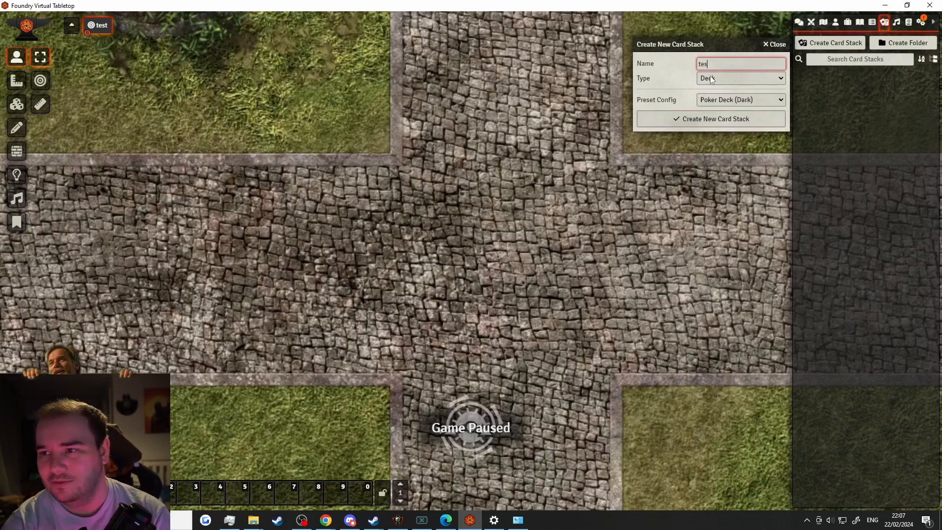
pyautogui.press('Return')
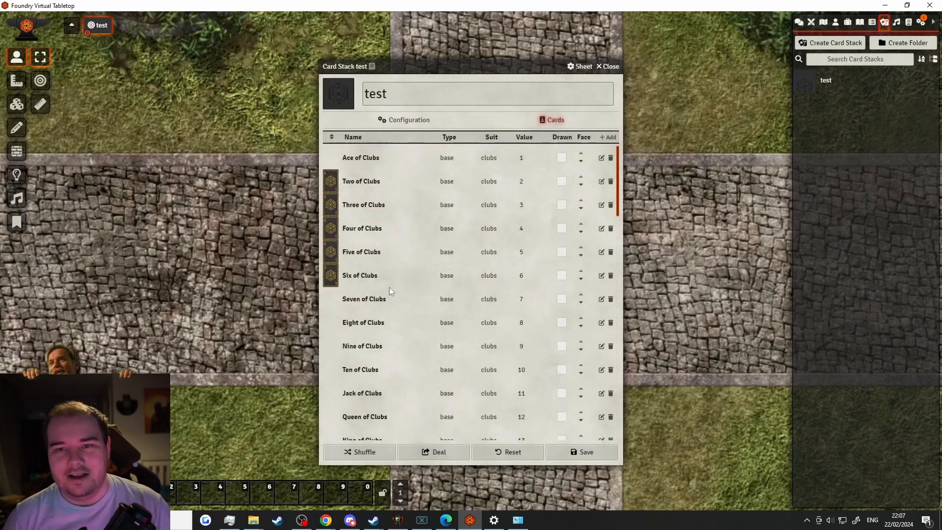
# Shuffle the 'test' deck, try dealing, dismiss the hand/pile warning, and close its sheet
pyautogui.click(362, 452)
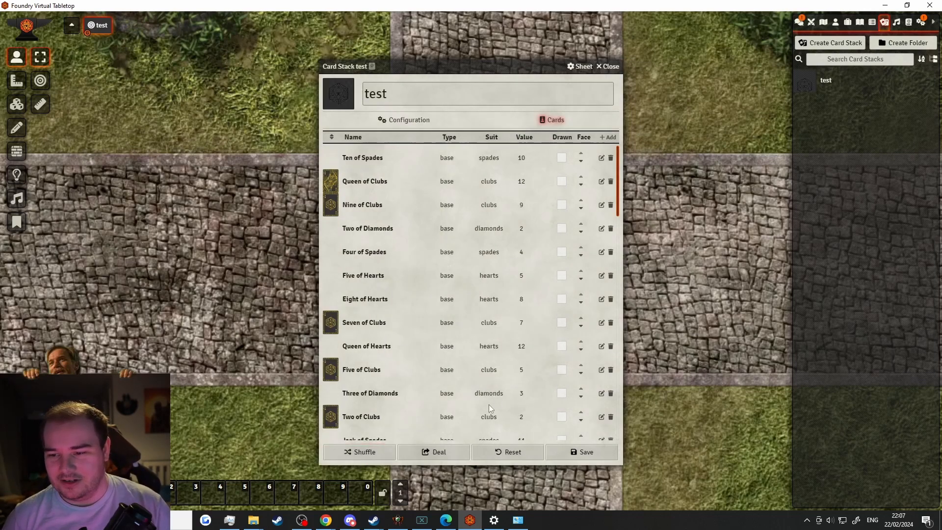
pyautogui.click(439, 453)
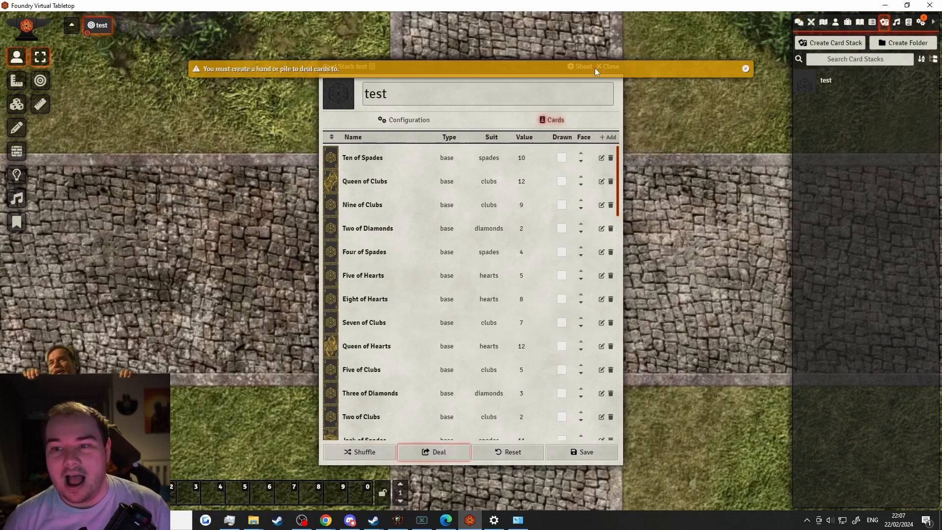
pyautogui.click(611, 67)
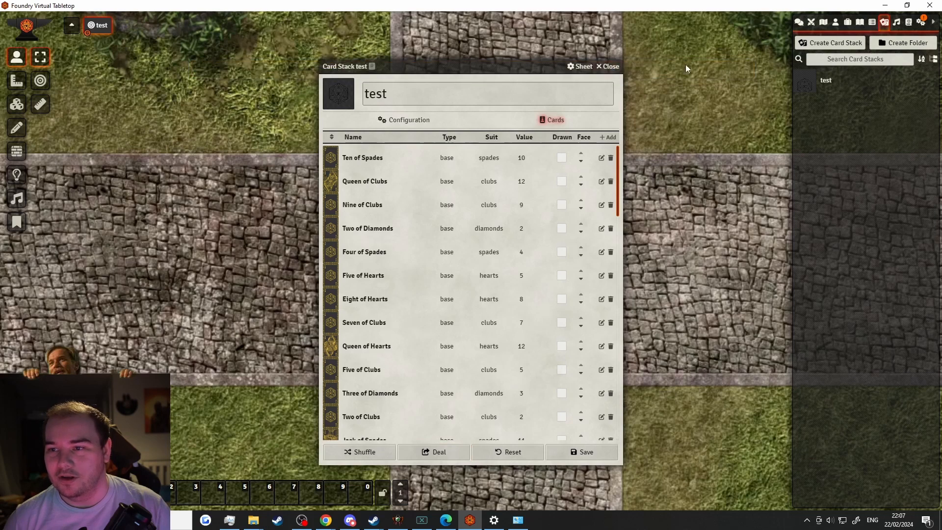
pyautogui.click(610, 66)
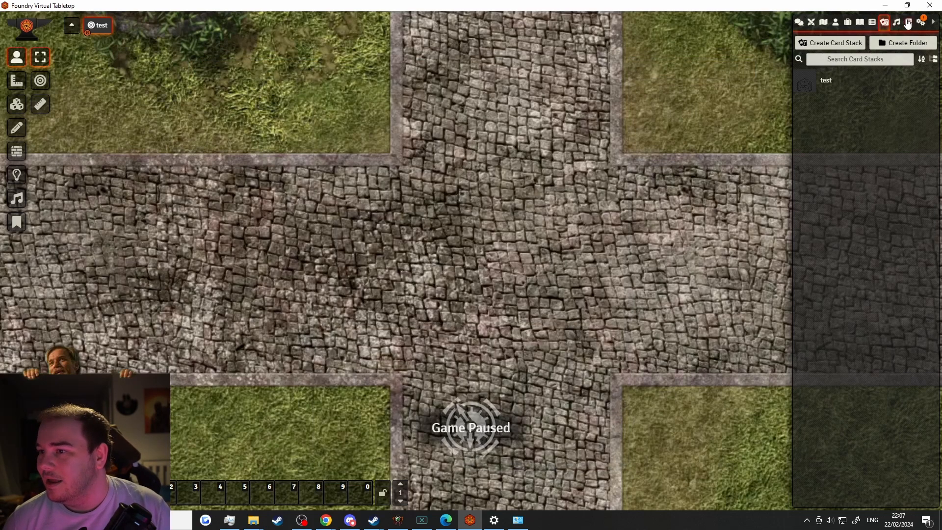
# Create a new playlist named 'test'
pyautogui.click(896, 22)
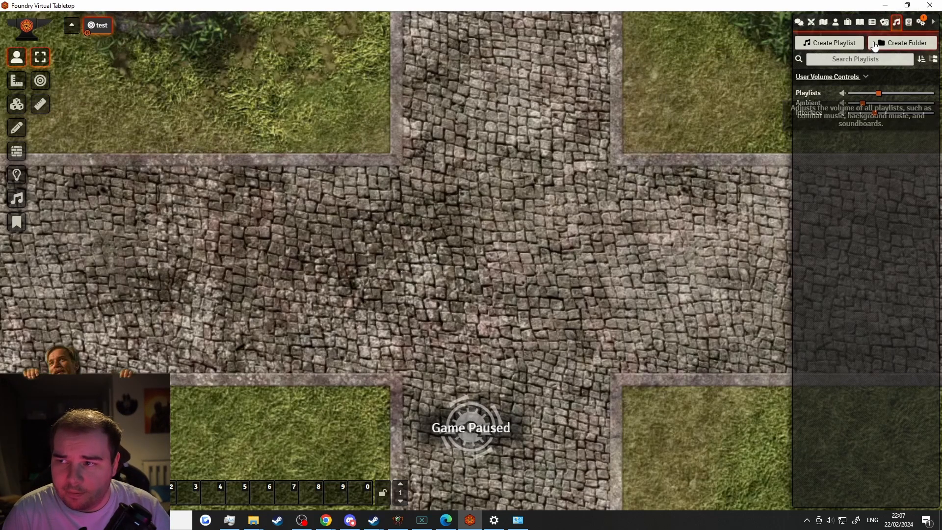
pyautogui.click(853, 44)
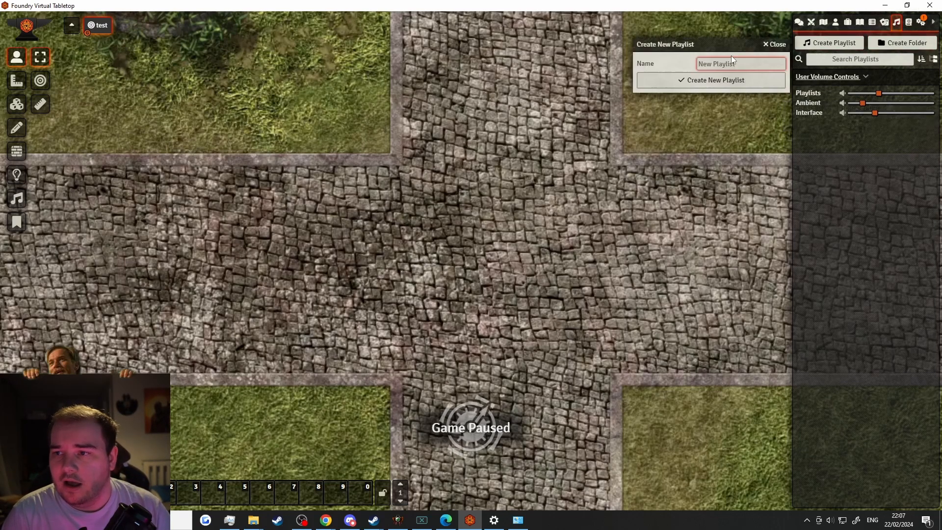
pyautogui.write('test')
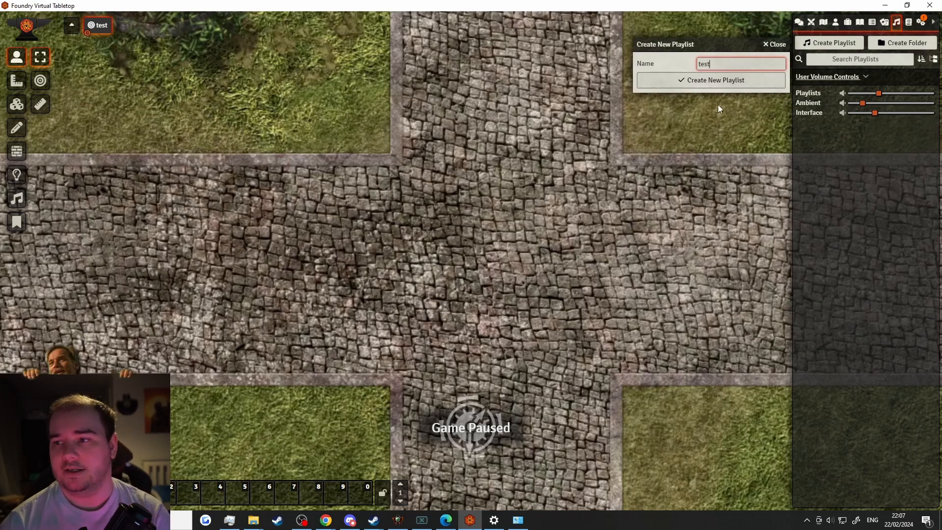
pyautogui.press('Return')
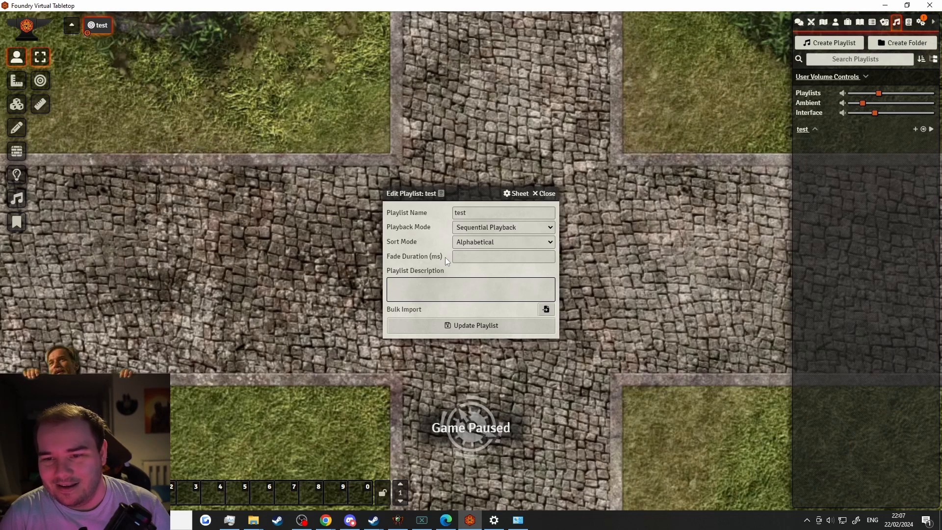
# Cycle playback mode through Shuffle Tracks, Simultaneous Playback, Soundboard Only, then back to Sequential Playback
pyautogui.click(468, 229)
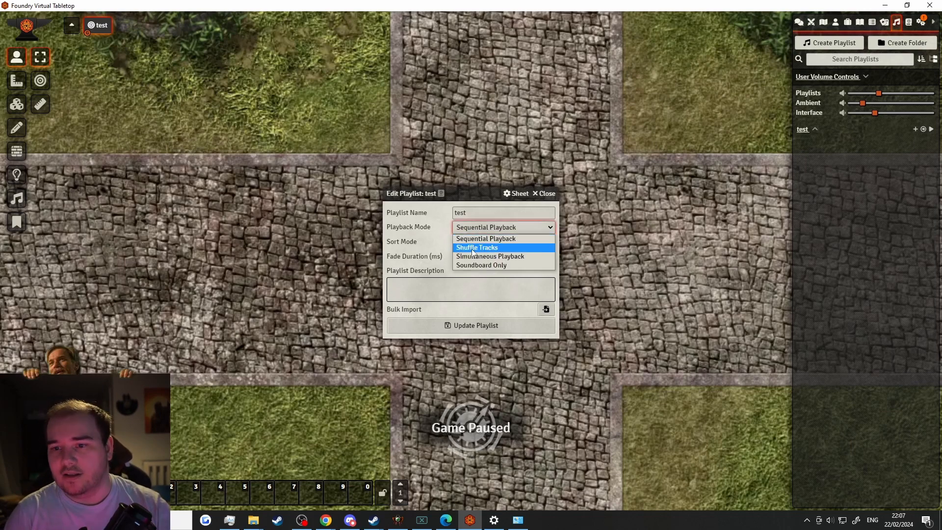
pyautogui.click(472, 248)
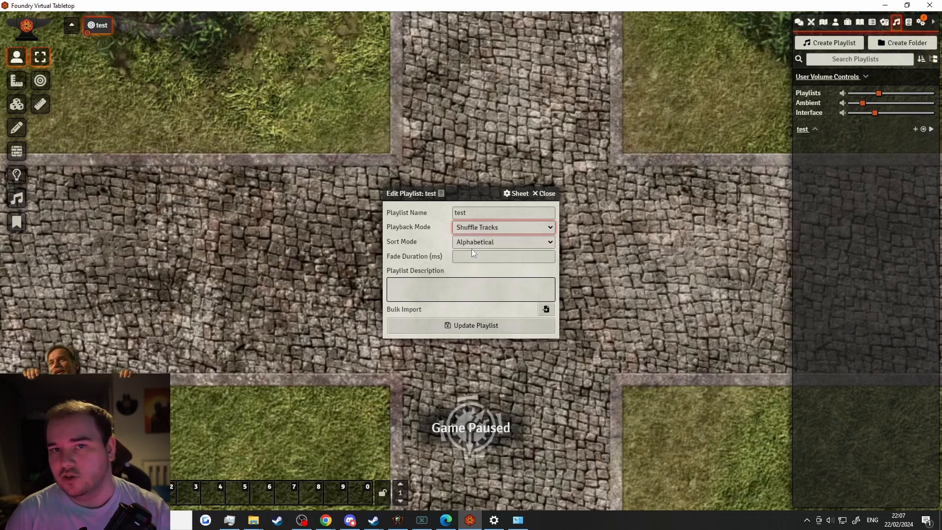
pyautogui.click(452, 228)
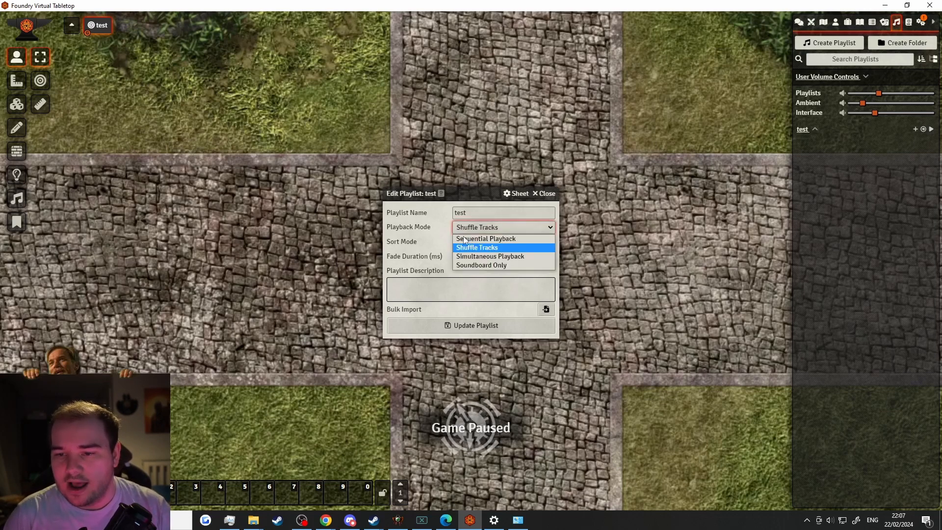
pyautogui.click(486, 255)
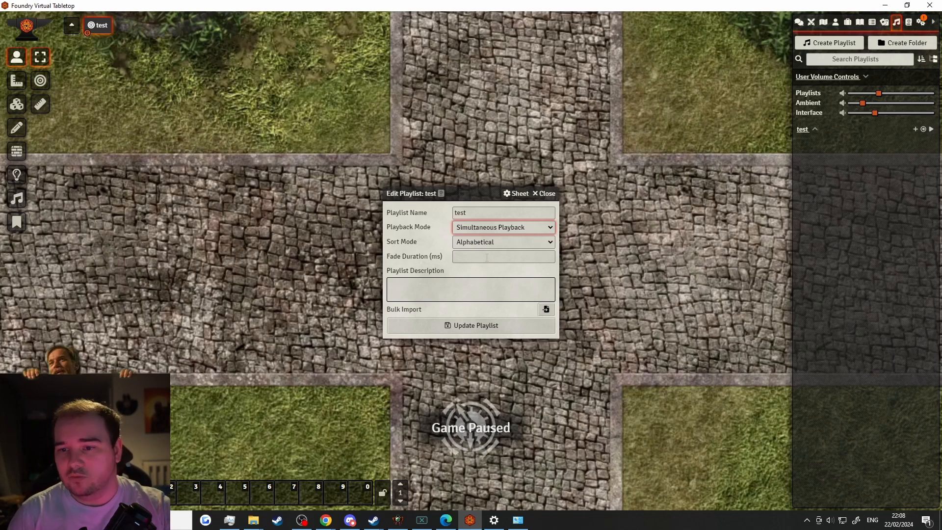
pyautogui.click(514, 229)
pyautogui.click(498, 265)
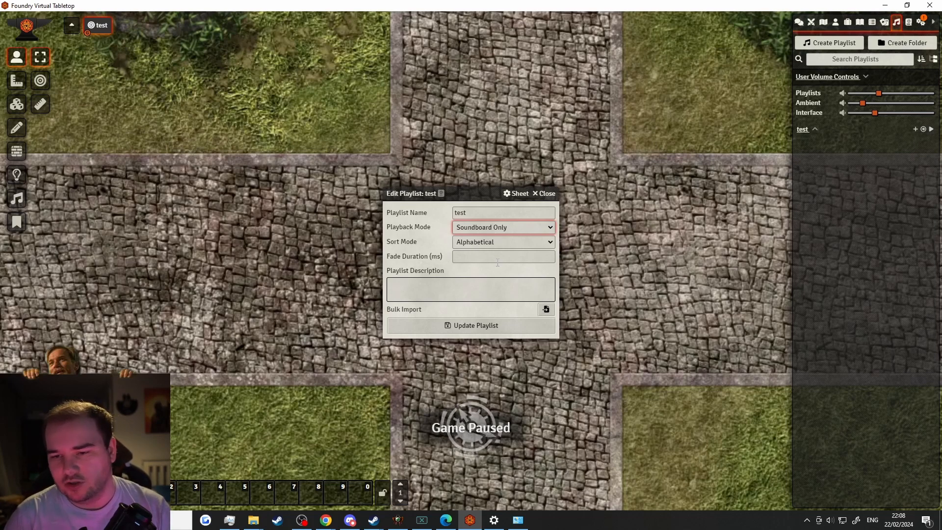
pyautogui.click(493, 228)
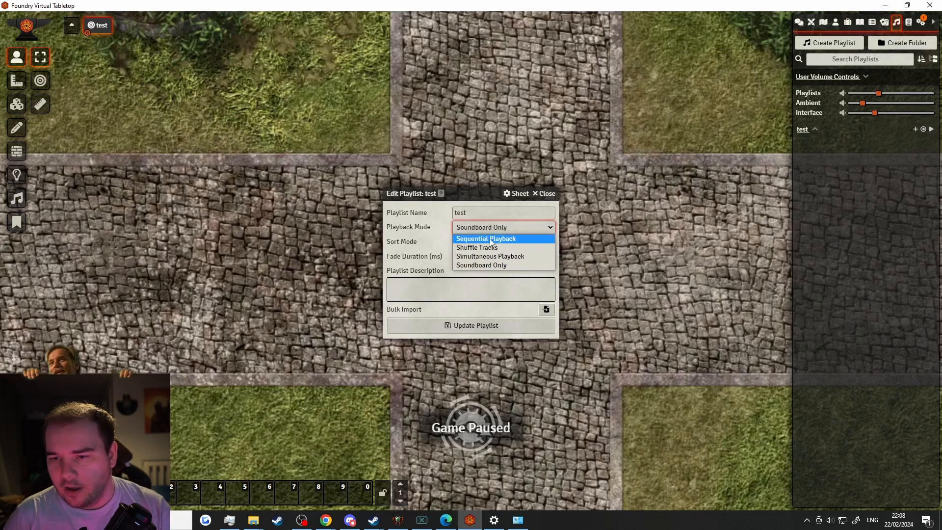
pyautogui.click(490, 239)
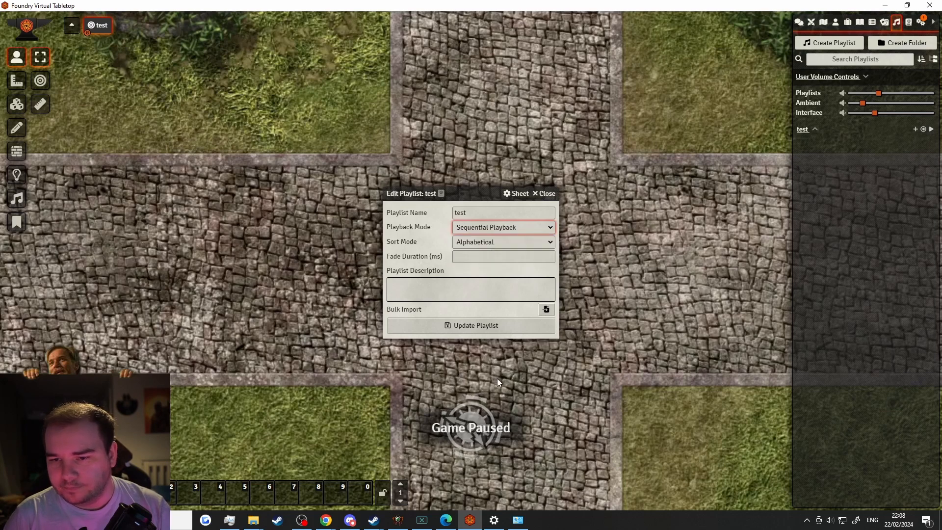
# Bulk import the Music/Dragonriders/Baldur's Gate 3 OST folder into 'test' and close the editor
pyautogui.click(544, 311)
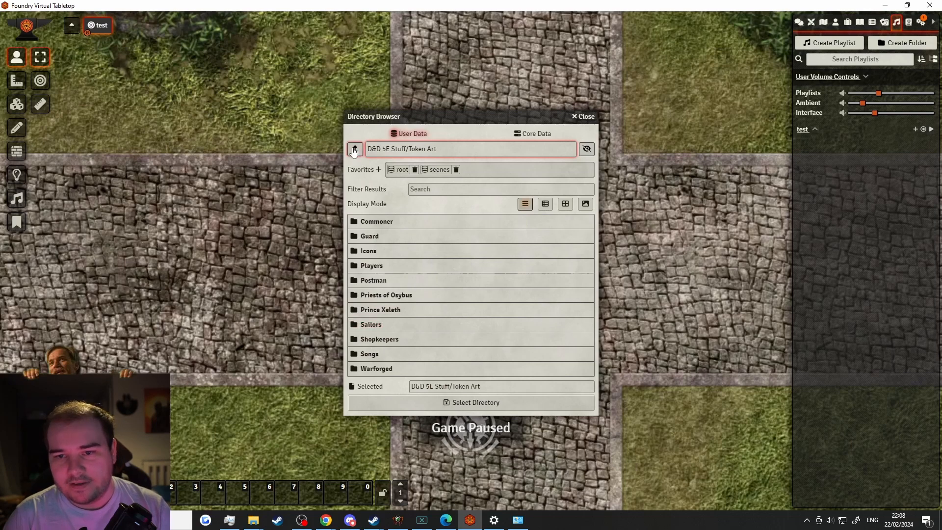
pyautogui.click(354, 149)
pyautogui.click(354, 149)
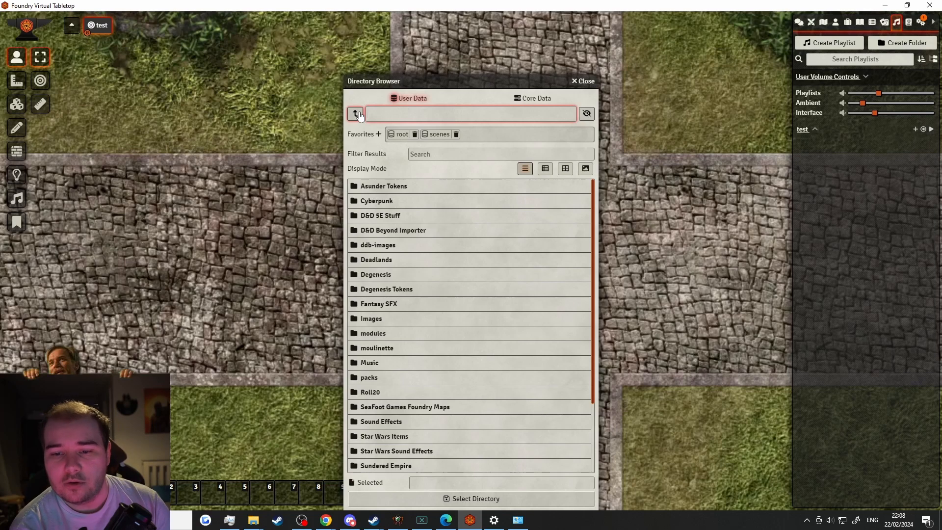
pyautogui.click(370, 363)
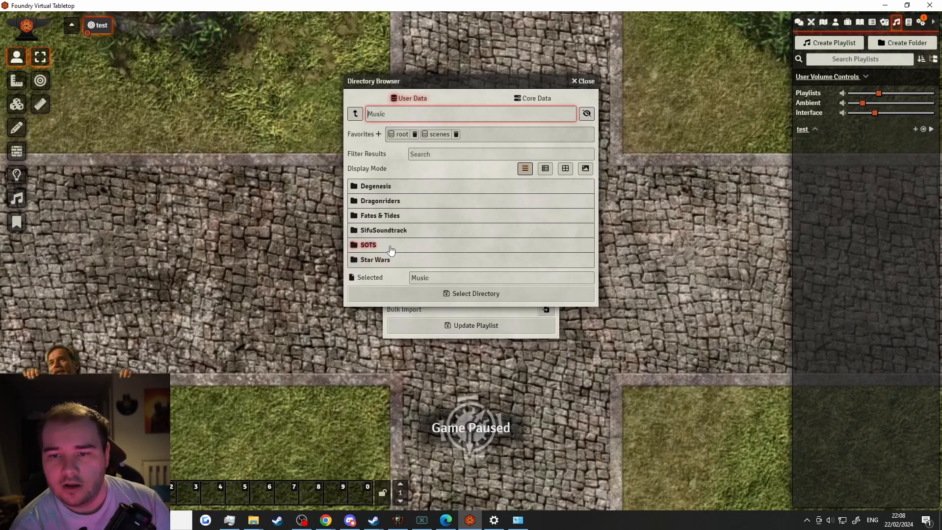
pyautogui.click(383, 204)
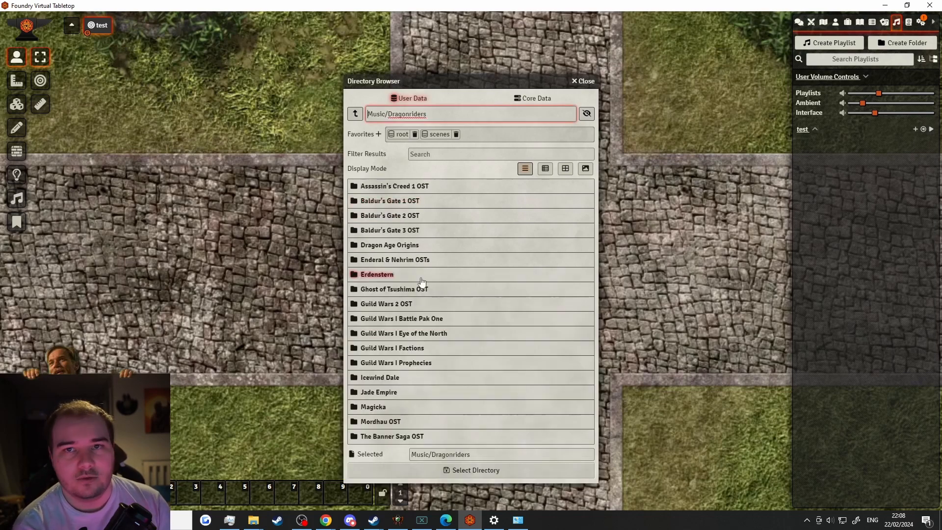
pyautogui.click(409, 240)
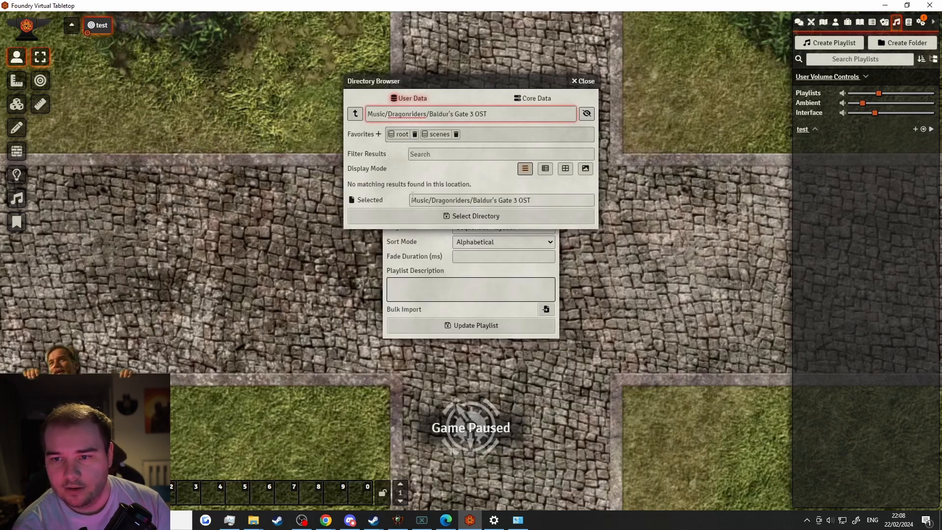
pyautogui.click(429, 216)
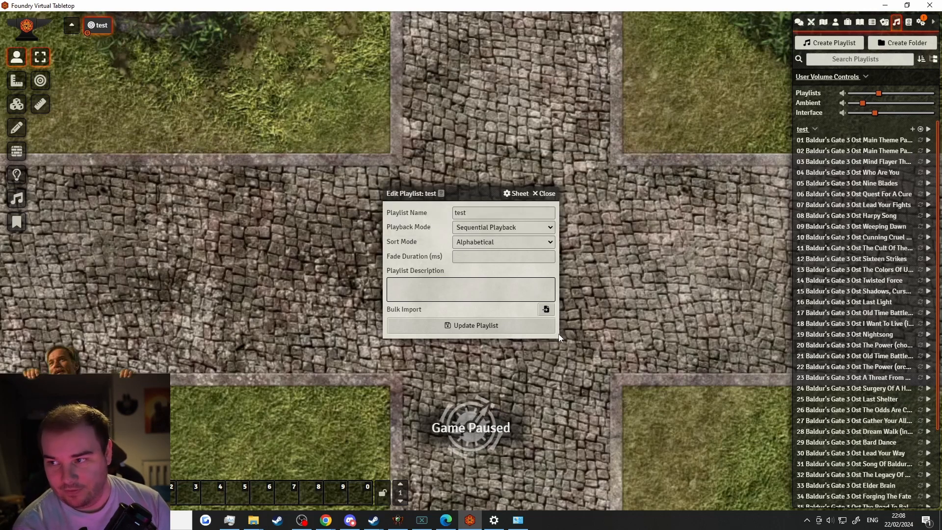
pyautogui.click(547, 195)
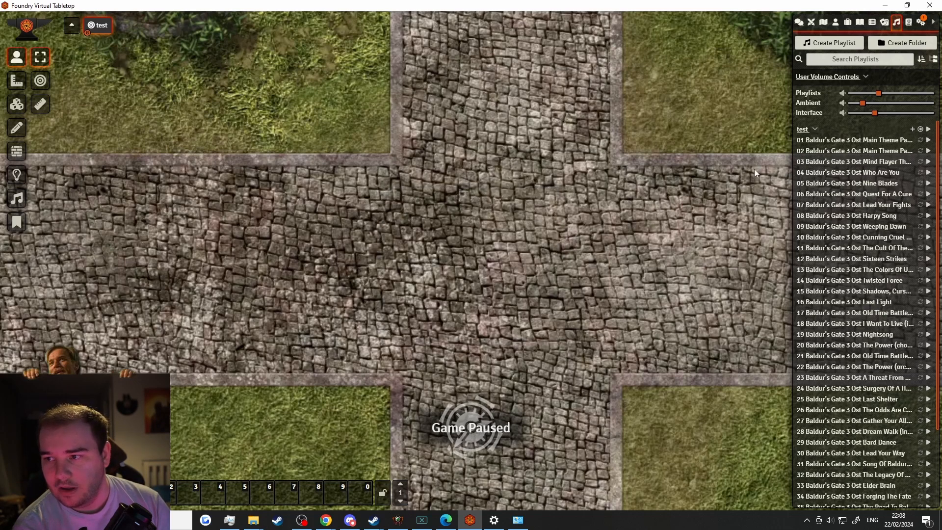
# Delete the old 'test' playlist
pyautogui.click(812, 129)
pyautogui.rightClick(813, 130)
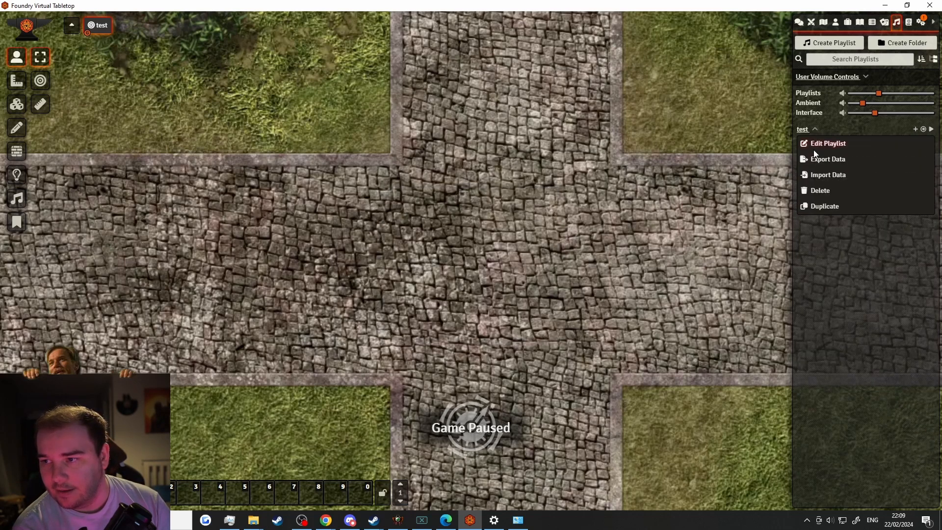
pyautogui.click(819, 192)
pyautogui.click(649, 183)
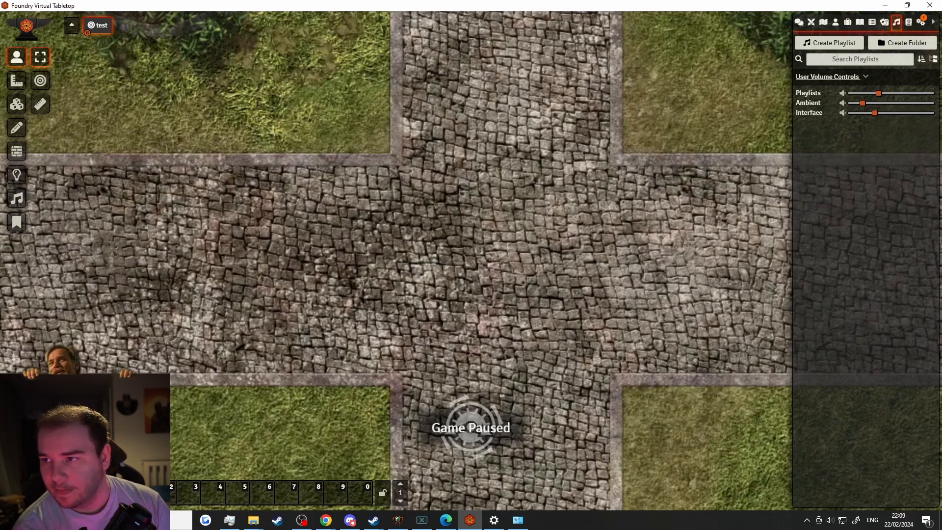
# Create and save a new playlist named 'test2 electric boogaloo'
pyautogui.click(808, 45)
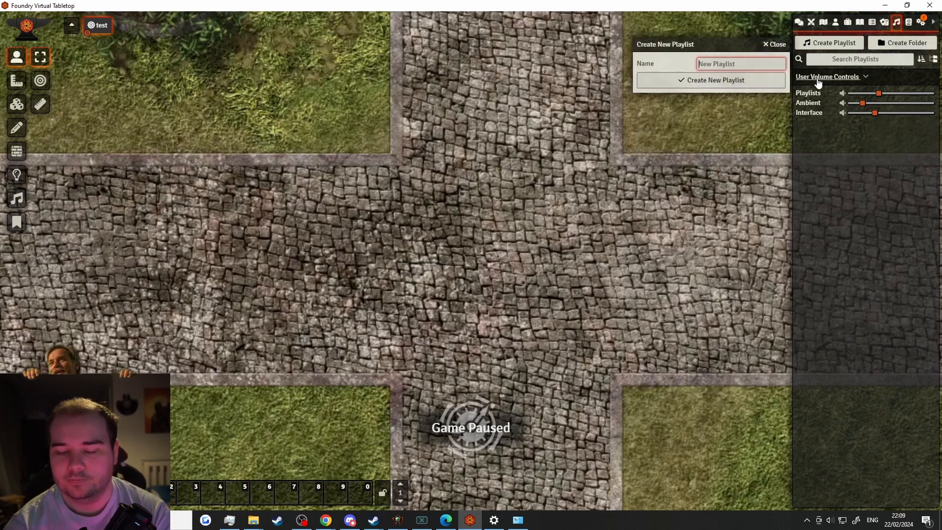
pyautogui.write('test2 elec')
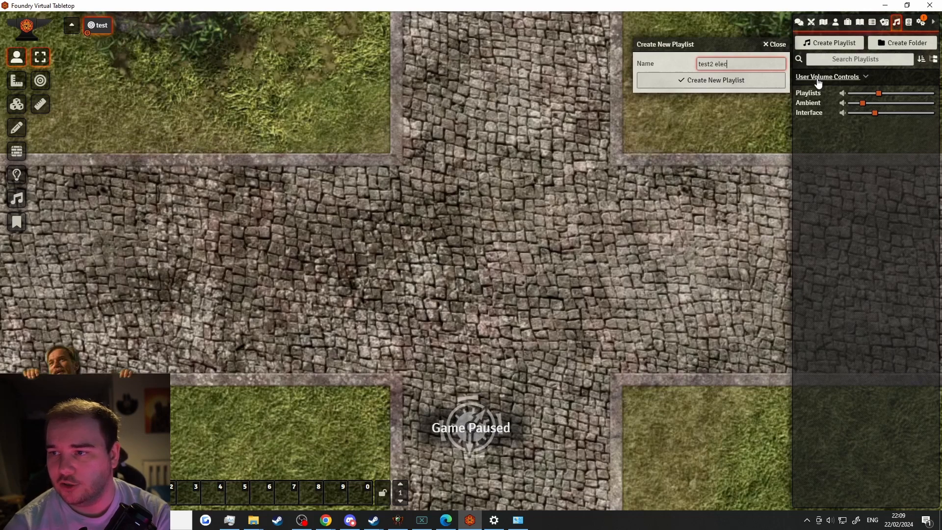
pyautogui.write('tric boogaloo')
pyautogui.press('Return')
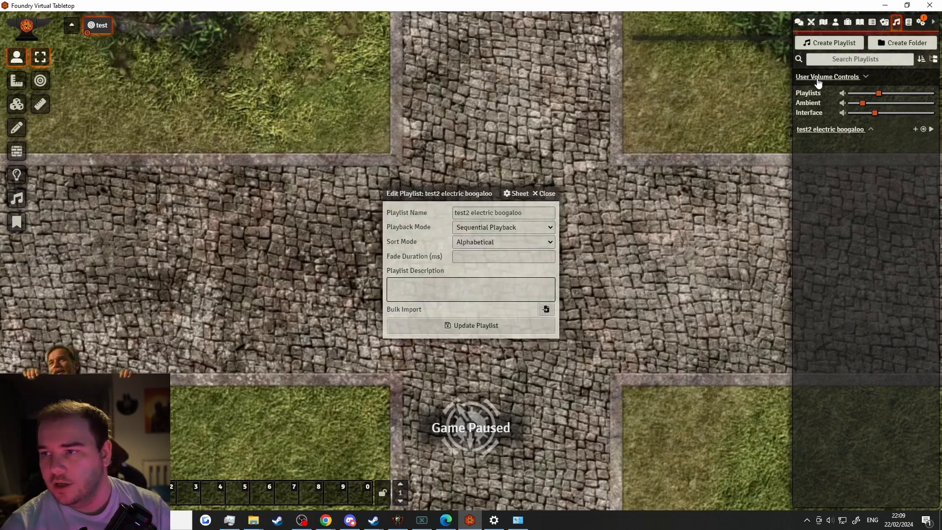
pyautogui.click(452, 326)
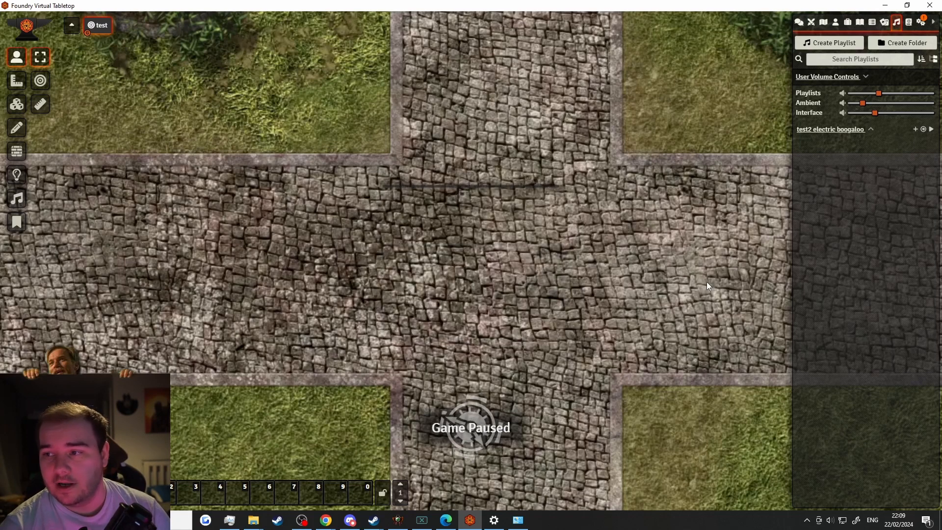
# Add the repeating '04 Baldur's Gate 3 Ost Who Are You' track to the playlist and expand it
pyautogui.click(915, 129)
pyautogui.click(776, 163)
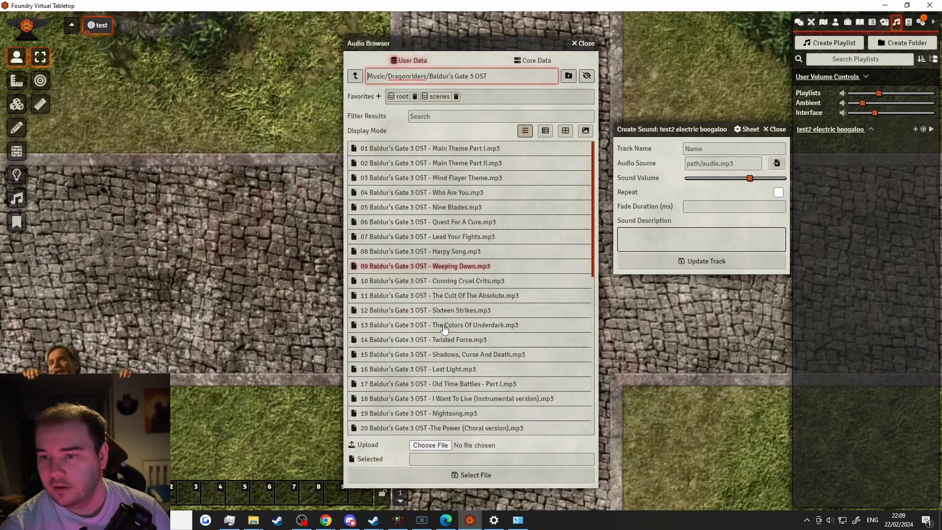
pyautogui.click(430, 193)
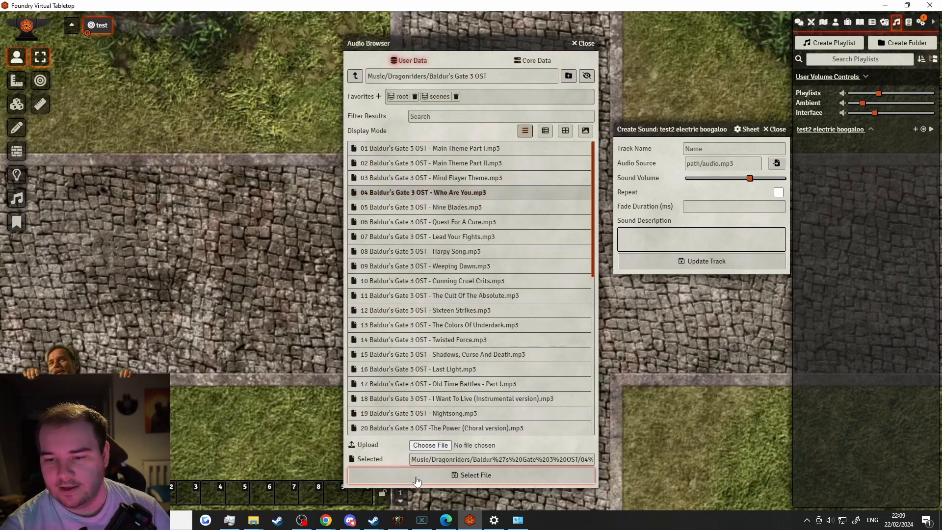
pyautogui.click(417, 476)
pyautogui.click(779, 193)
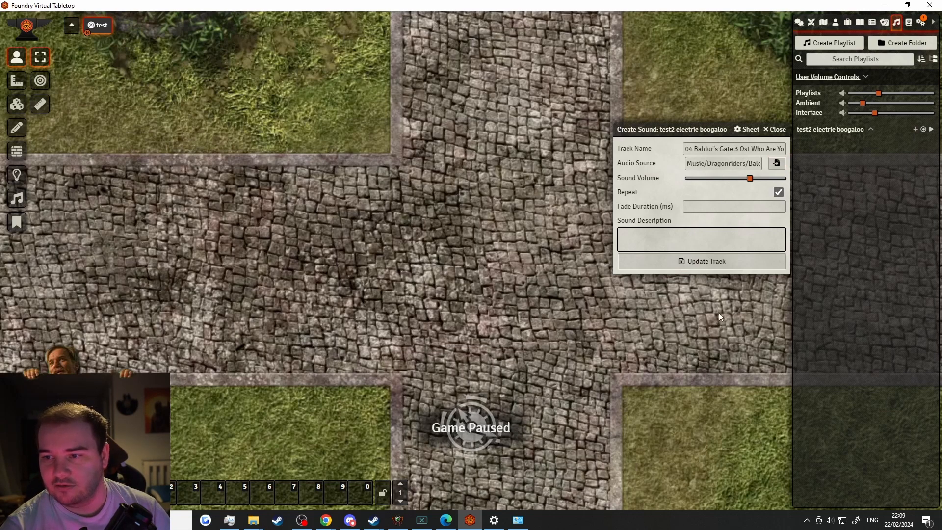
pyautogui.scroll(-3, 716, 184)
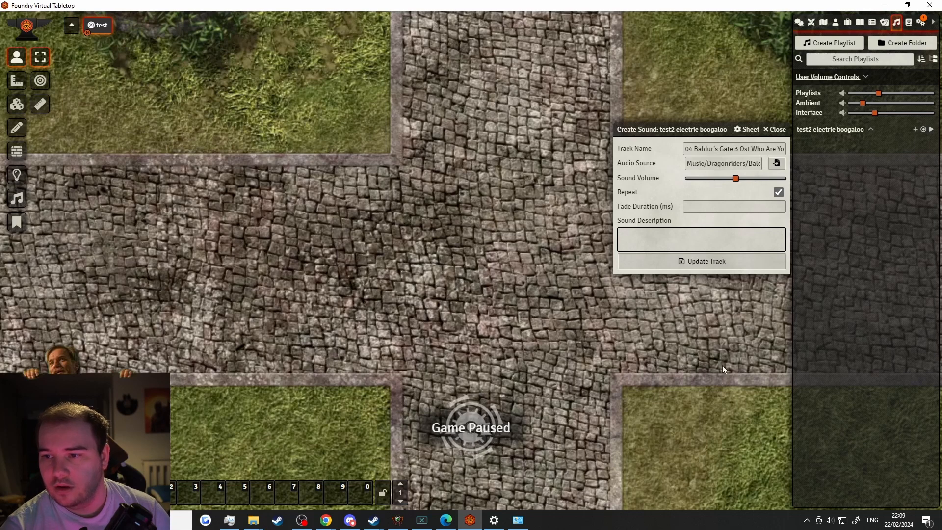
pyautogui.click(689, 262)
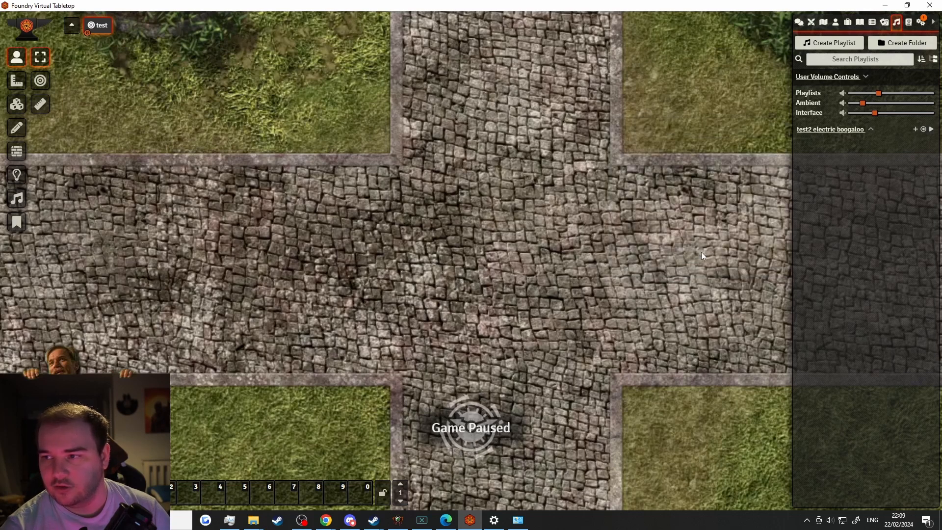
pyautogui.click(862, 131)
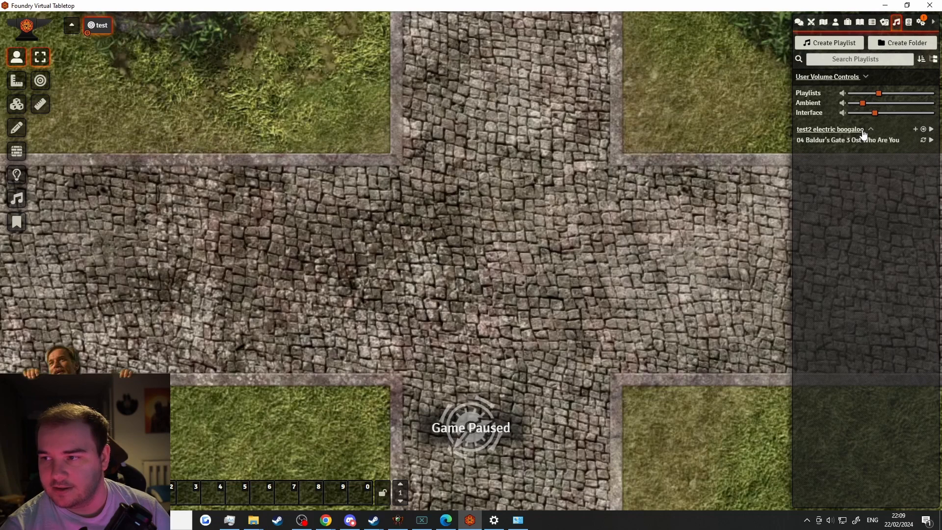
# Play the 'test2 electric boogaloo' playlist and lower the track's volume
pyautogui.click(932, 130)
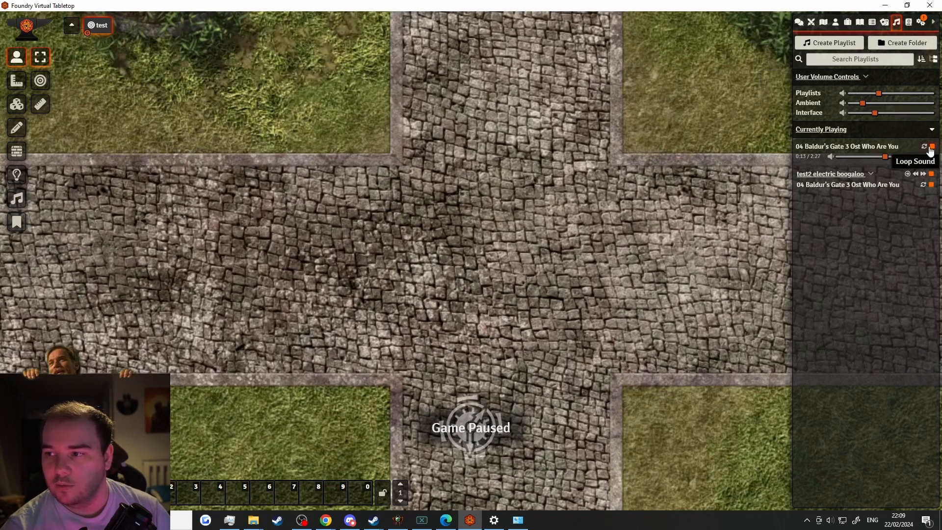
pyautogui.moveTo(884, 156); pyautogui.dragTo(873, 156)
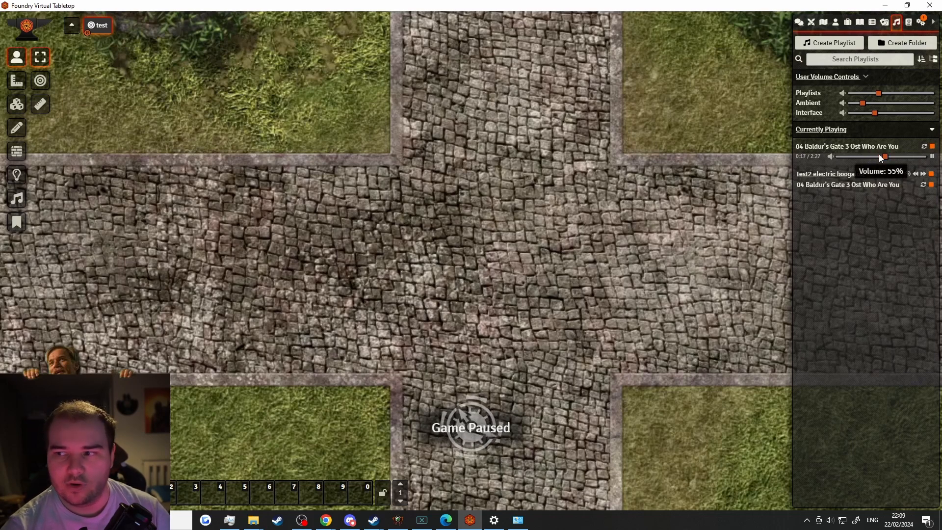
pyautogui.scroll(1, 879, 157)
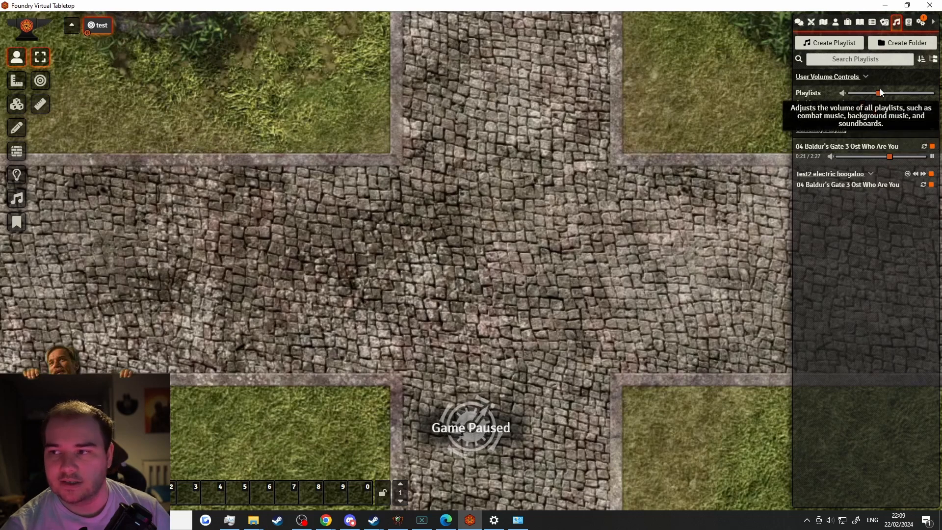
pyautogui.moveTo(880, 98)
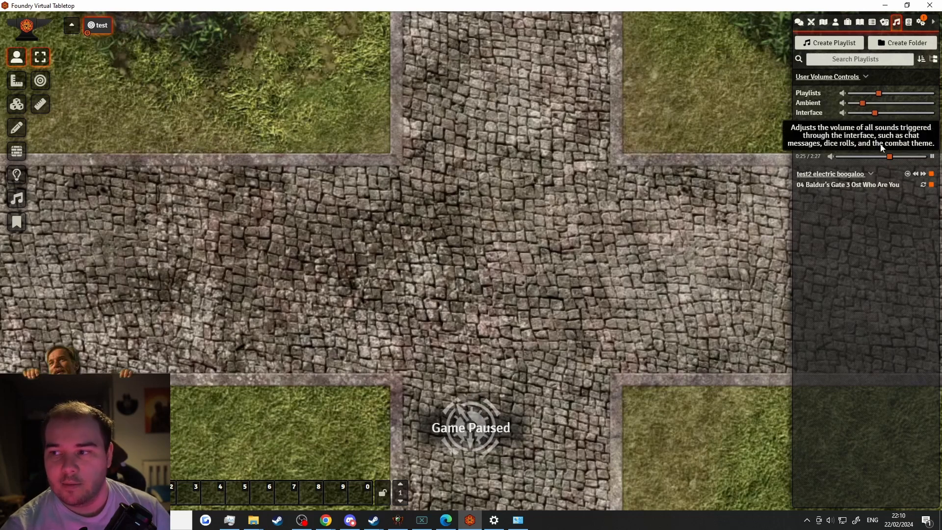
pyautogui.moveTo(883, 160)
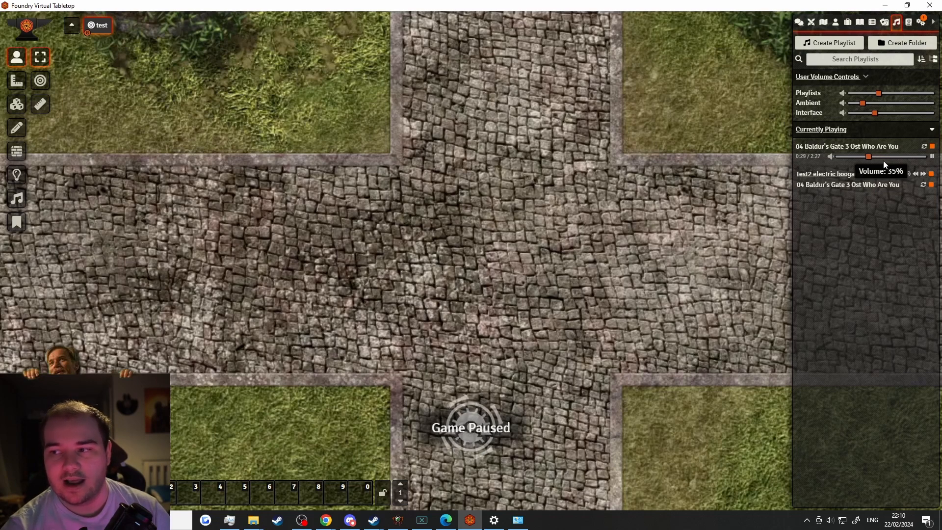
pyautogui.scroll(3, 884, 161)
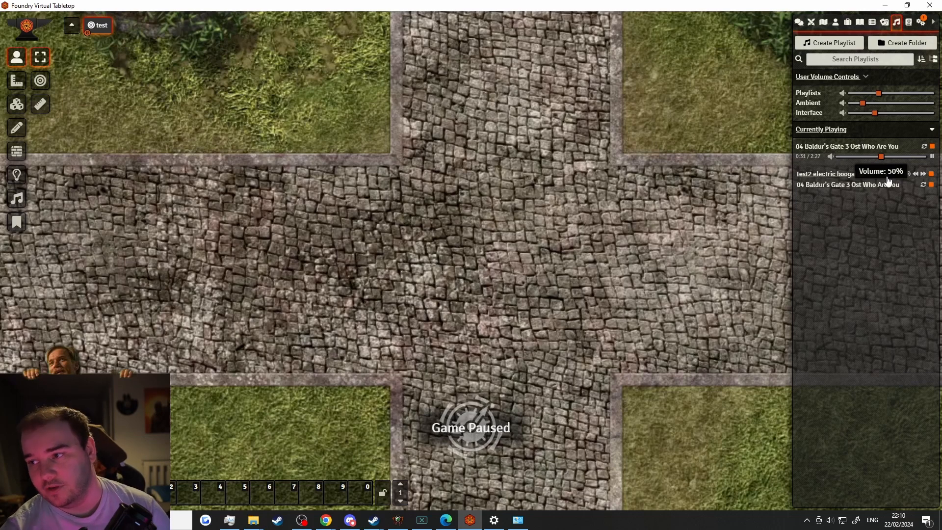
pyautogui.moveTo(878, 121)
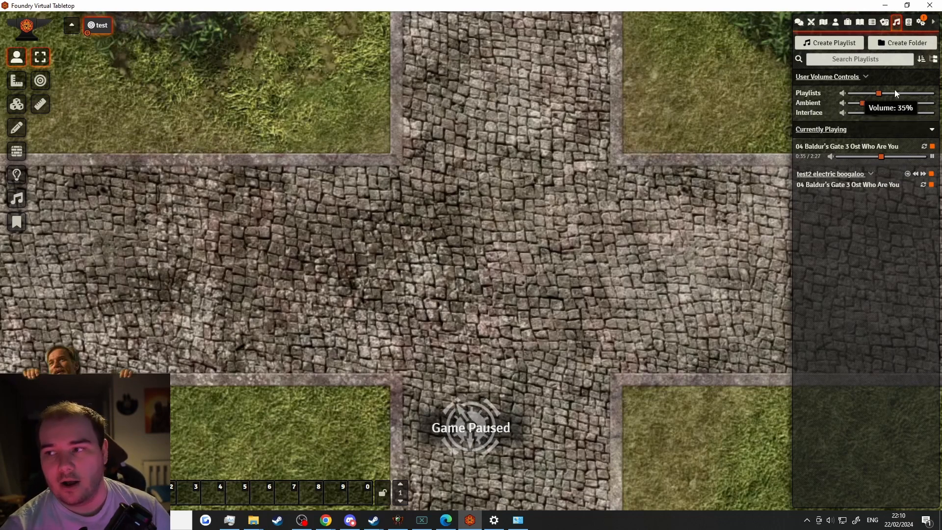
pyautogui.scroll(1, 887, 94)
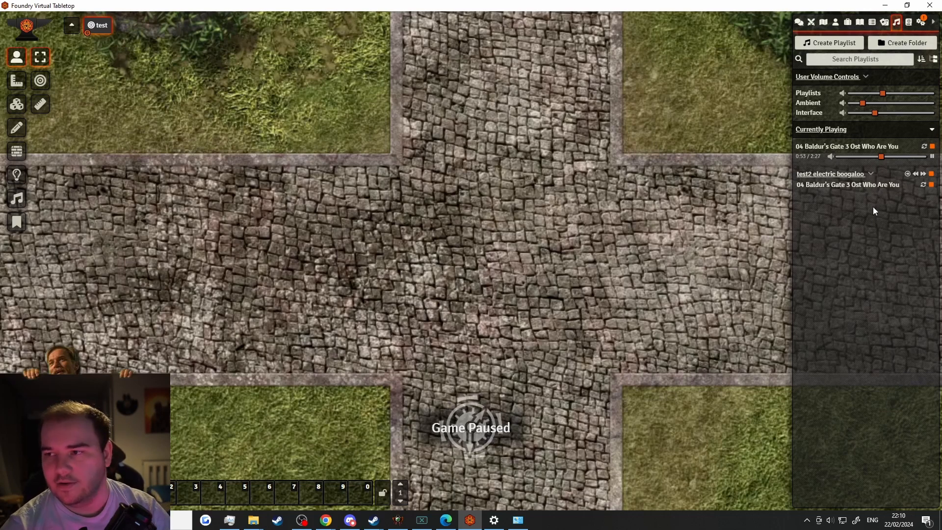
# Stop the playing track and show the Game Settings panel
pyautogui.click(932, 147)
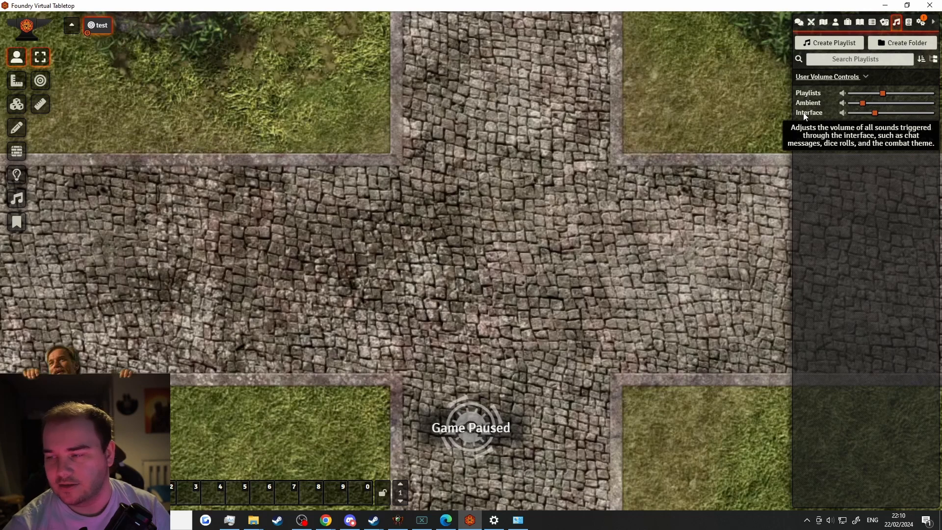
pyautogui.moveTo(896, 88)
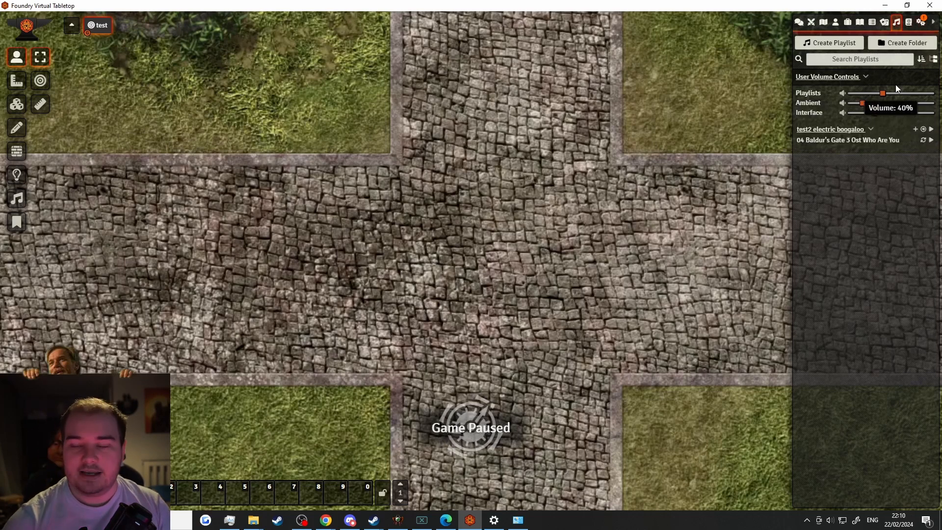
pyautogui.click(922, 22)
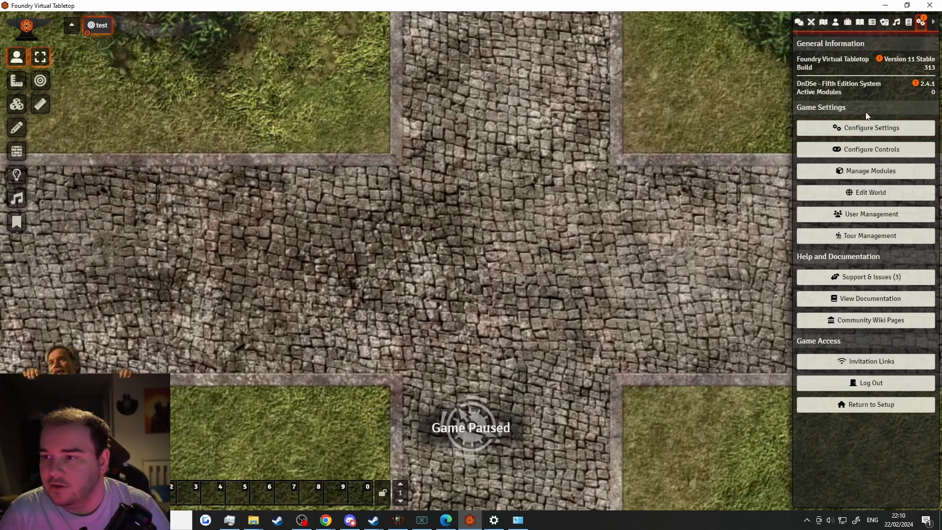
# Browse Configure Settings filtered by Core, DnD5e and all categories, then close it
pyautogui.click(855, 127)
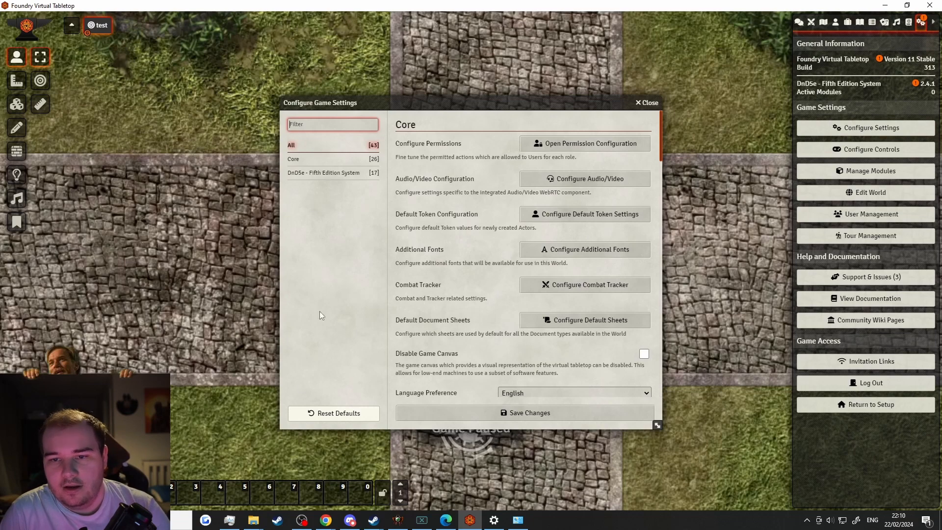
pyautogui.click(331, 173)
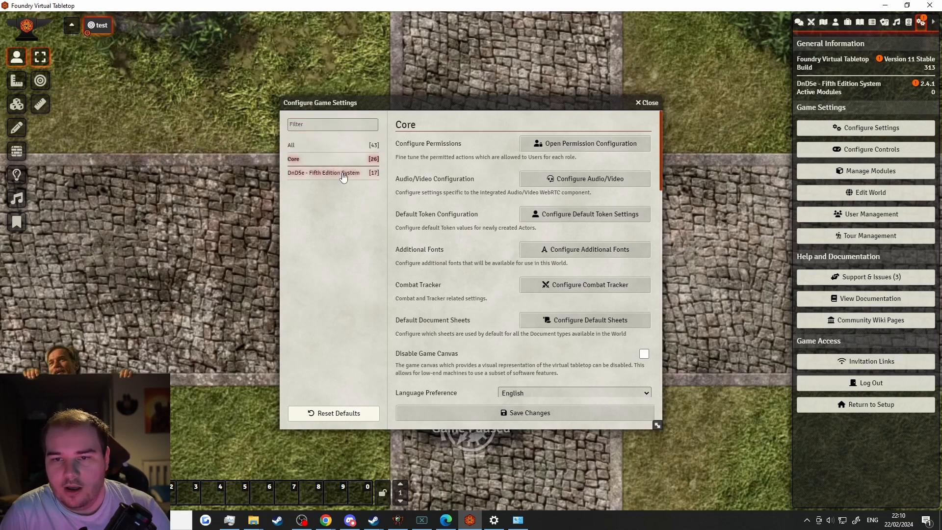
pyautogui.click(332, 146)
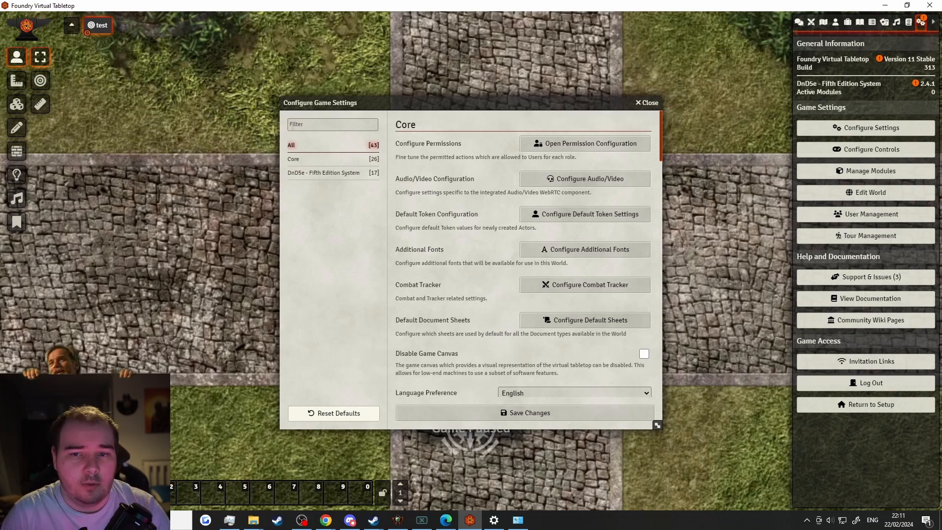
pyautogui.click(297, 165)
pyautogui.click(318, 174)
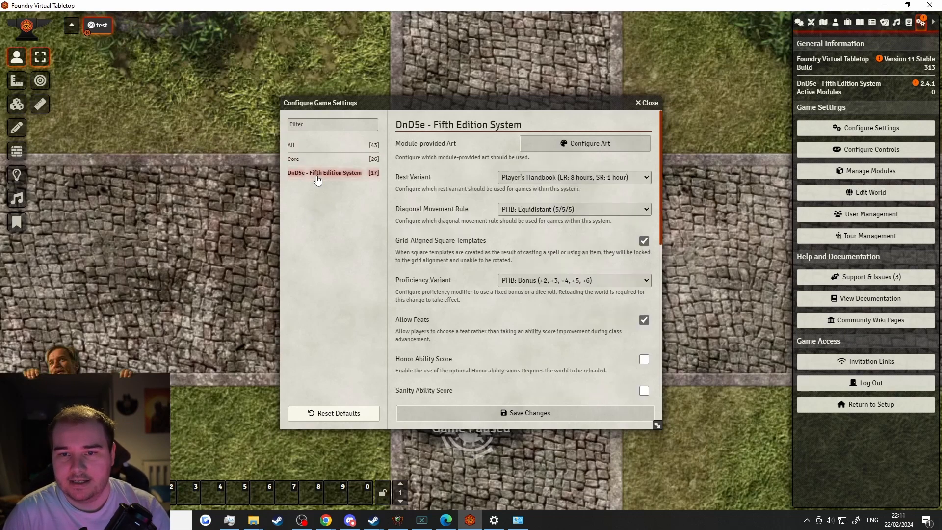
pyautogui.click(309, 147)
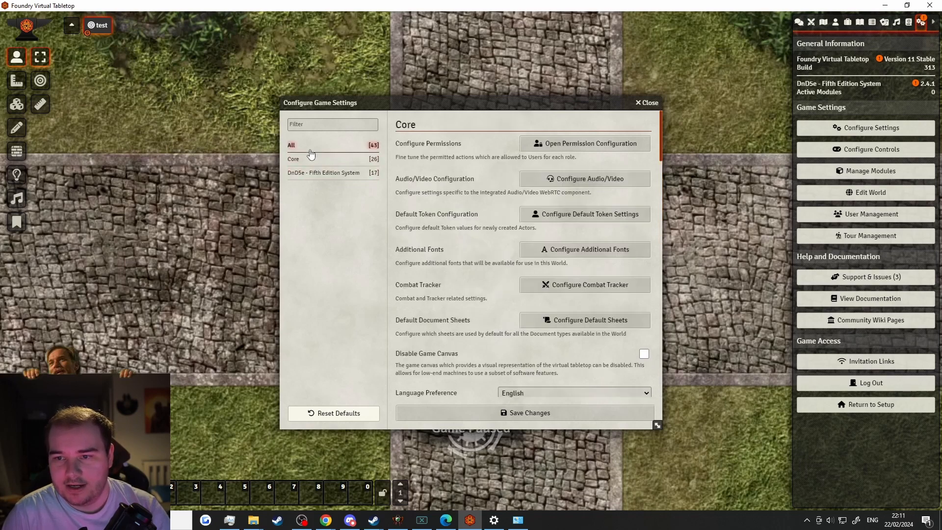
pyautogui.click(647, 103)
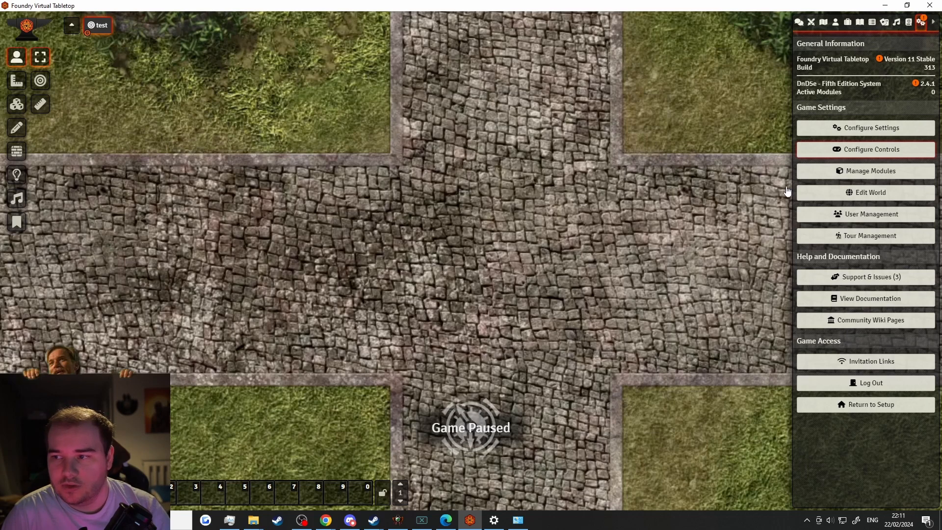
# Scroll through the Configure Controls bindings, close them, and open Module Management
pyautogui.click(848, 152)
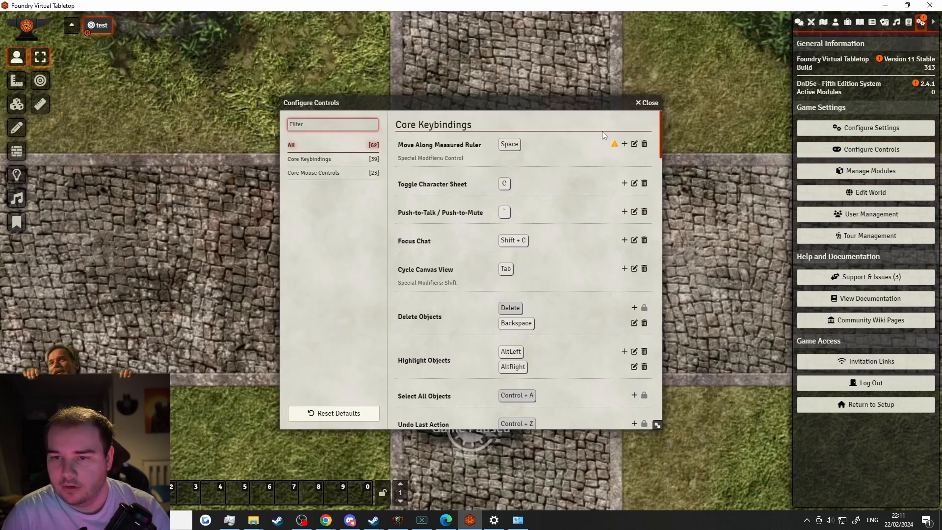
pyautogui.scroll(-6, 523, 263)
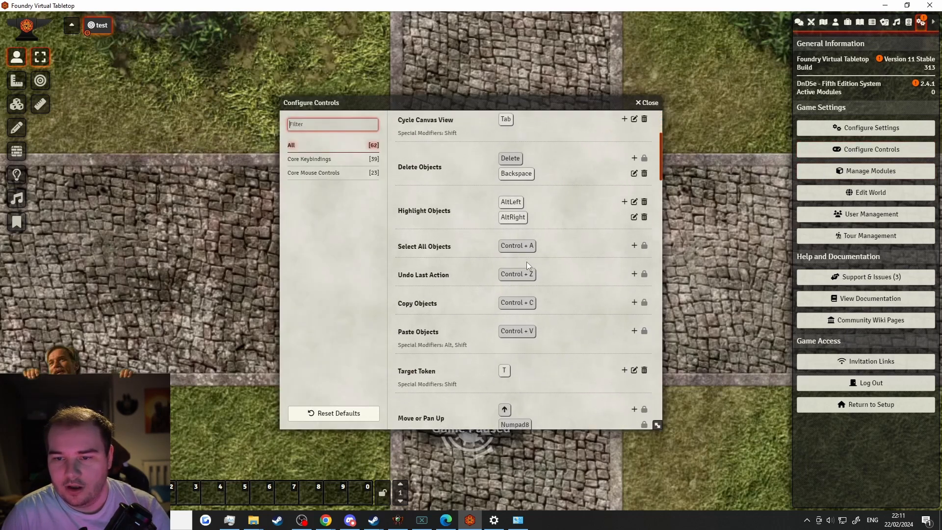
pyautogui.scroll(-15, 527, 265)
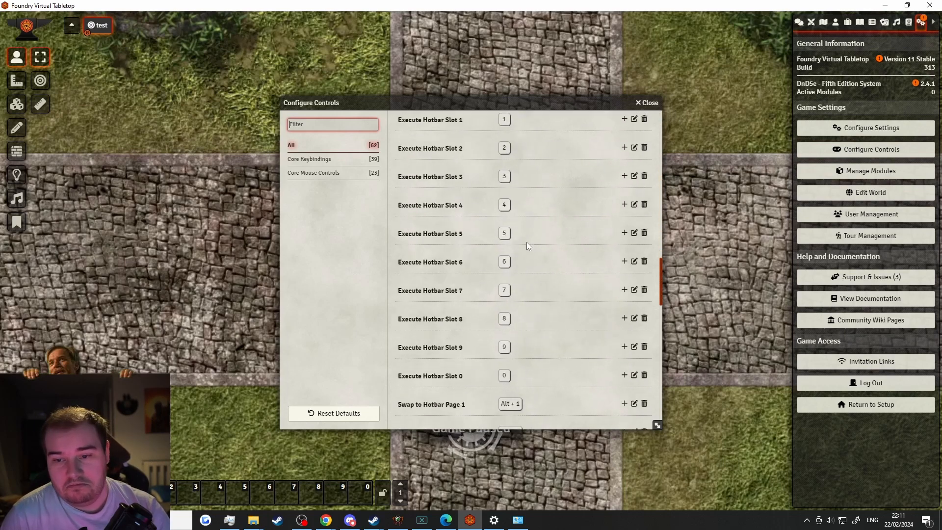
pyautogui.scroll(-20, 526, 250)
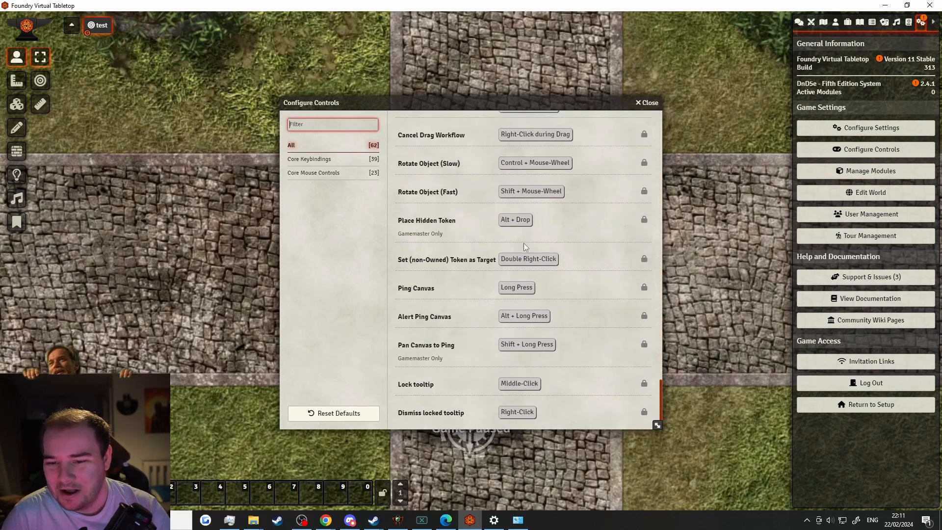
pyautogui.click(647, 102)
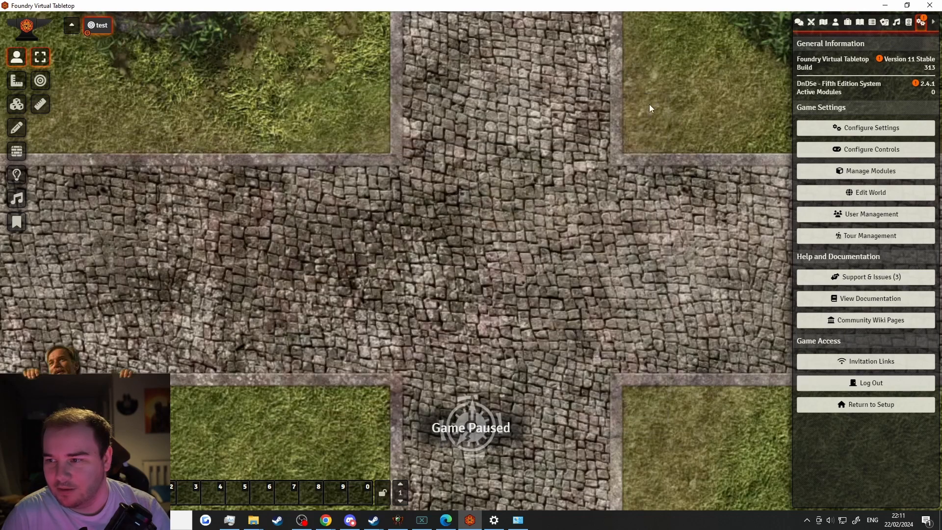
pyautogui.click(843, 172)
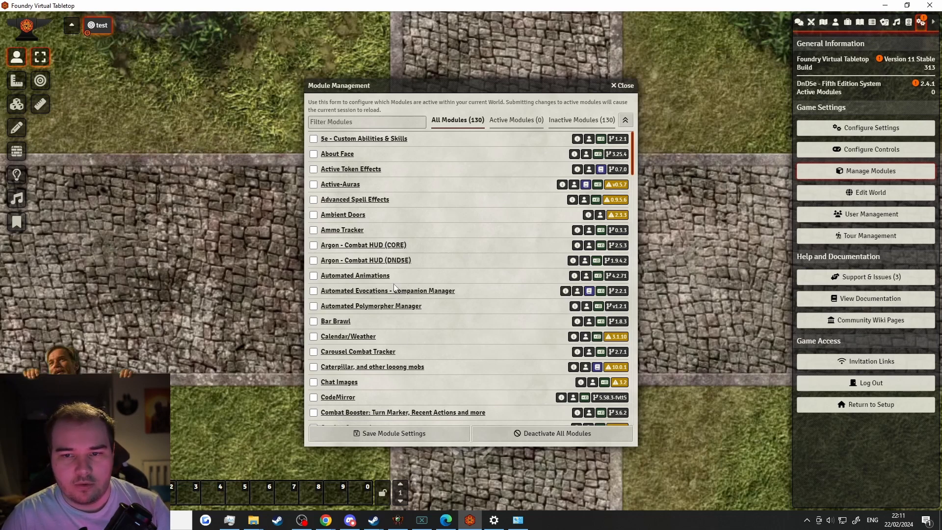
# Enable the Dice So Nice! module, save module settings, and reload the world
pyautogui.scroll(-2, 397, 269)
pyautogui.scroll(-4, 398, 270)
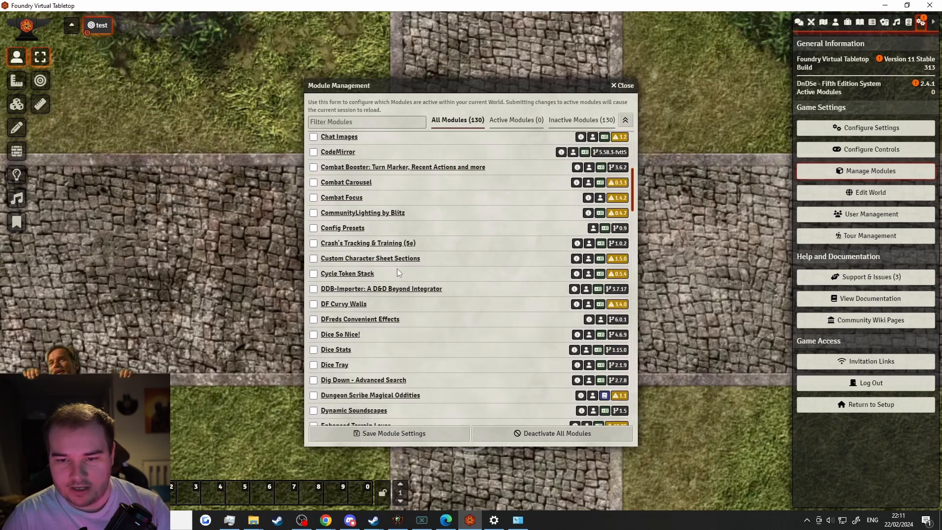
pyautogui.click(314, 286)
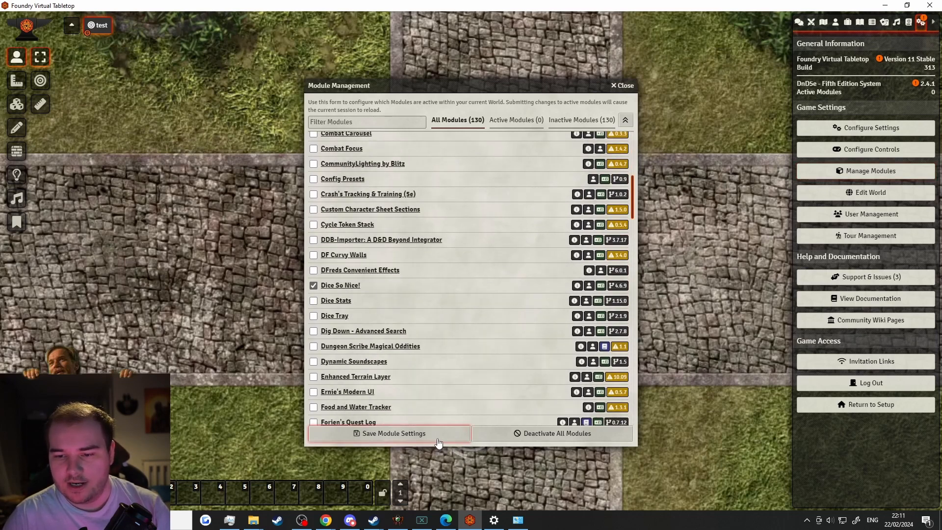
pyautogui.click(438, 441)
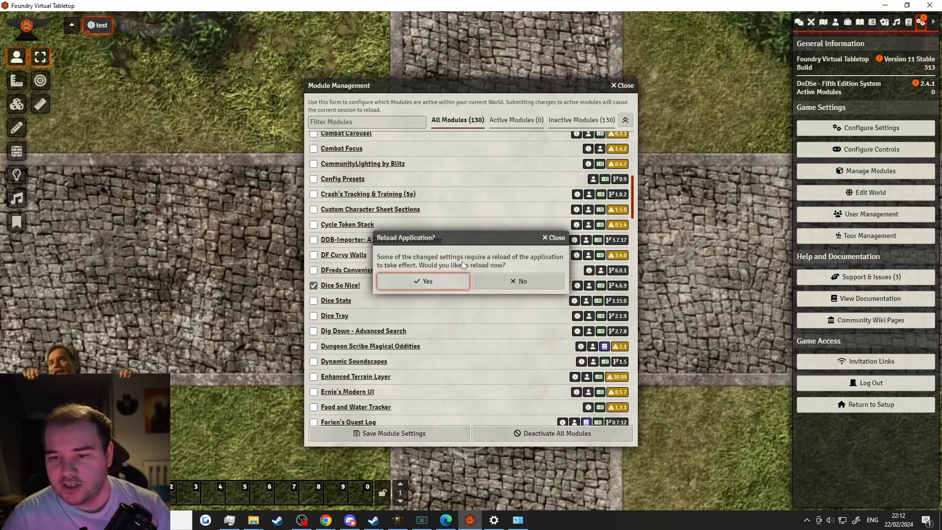
pyautogui.click(427, 282)
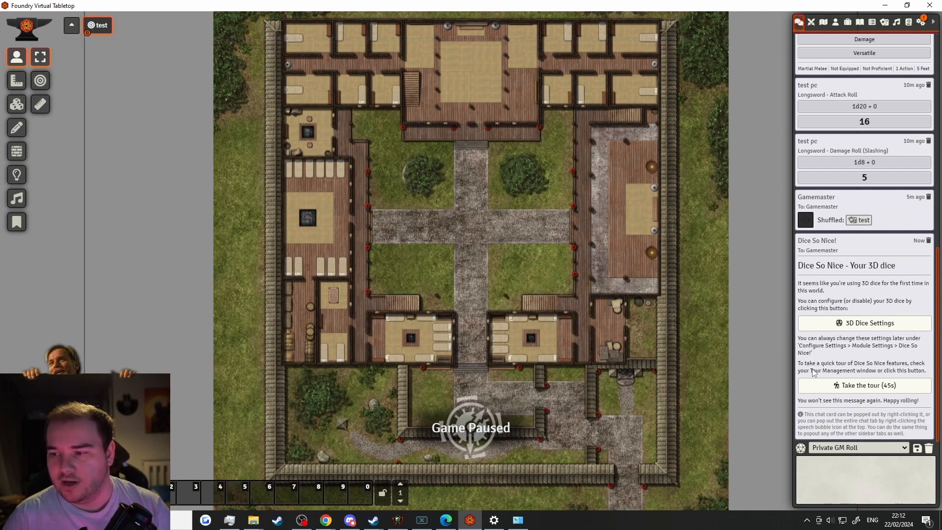
# Save Dice So Nice!'s 3D dice settings (orange dice, white labels), then show the Actors list
pyautogui.click(921, 22)
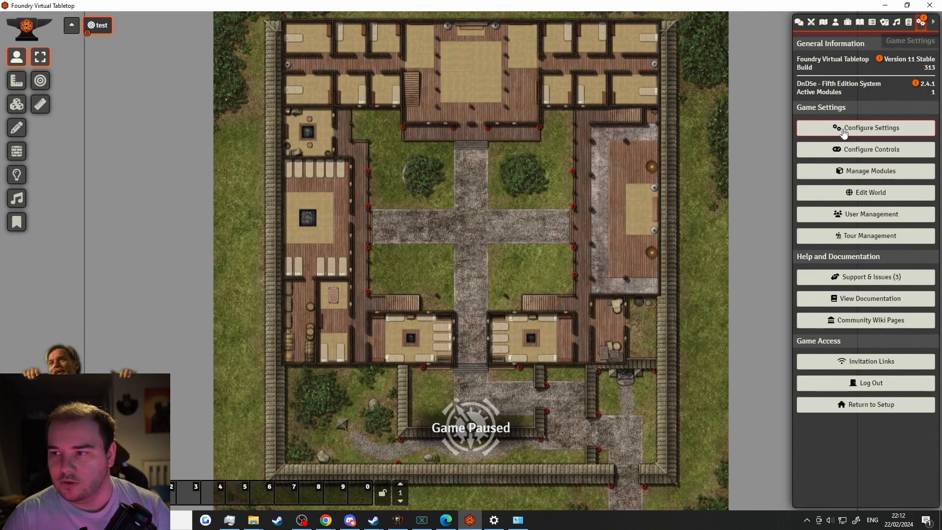
pyautogui.click(843, 129)
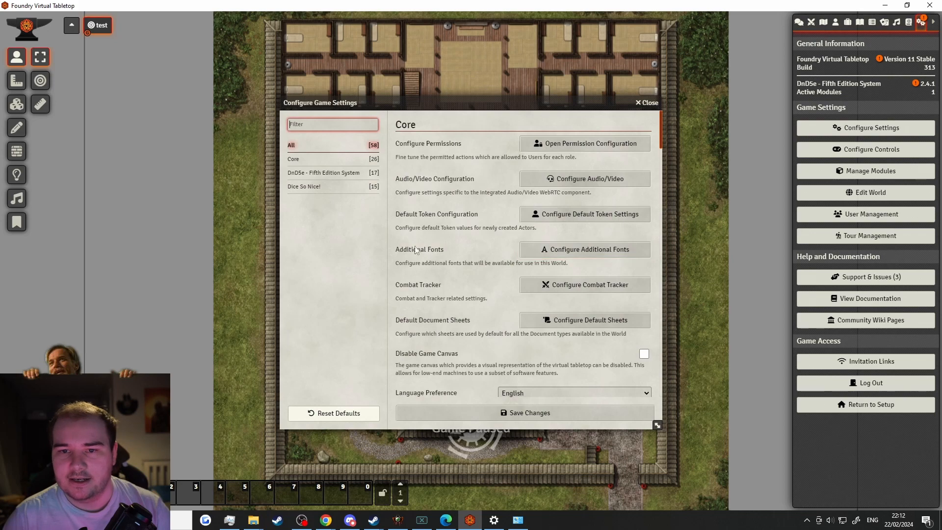
pyautogui.click(306, 187)
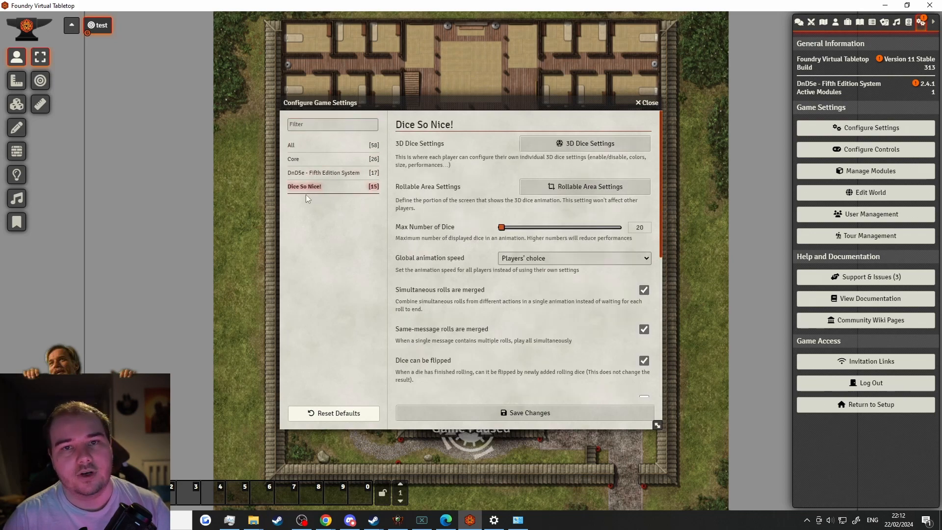
pyautogui.click(550, 144)
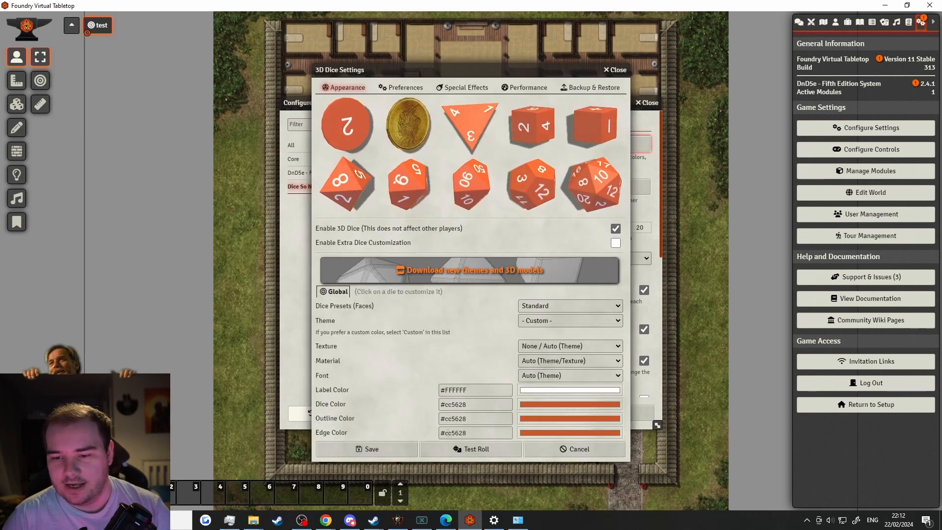
pyautogui.click(404, 455)
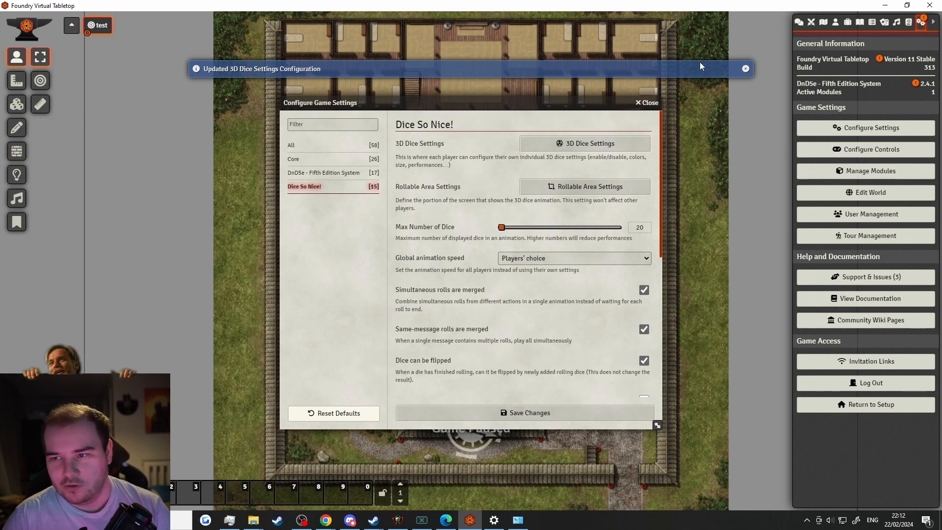
pyautogui.click(649, 102)
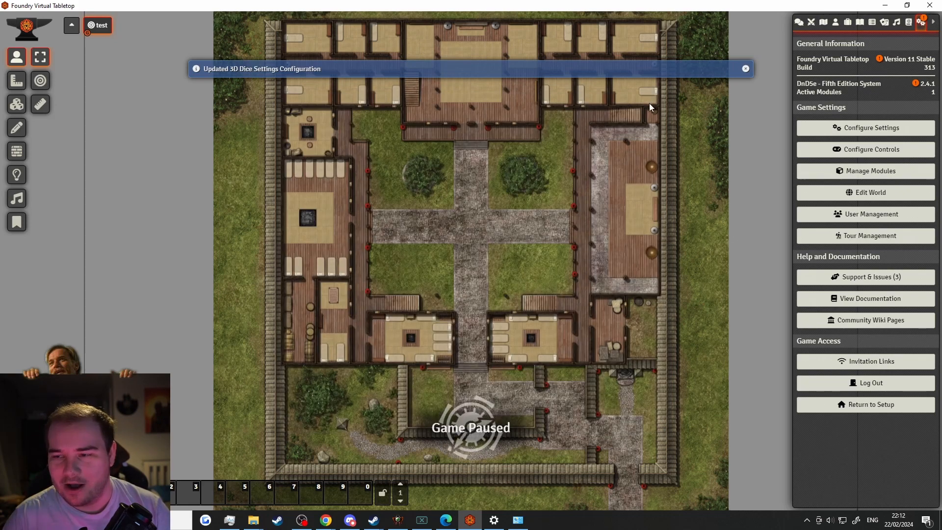
pyautogui.click(798, 23)
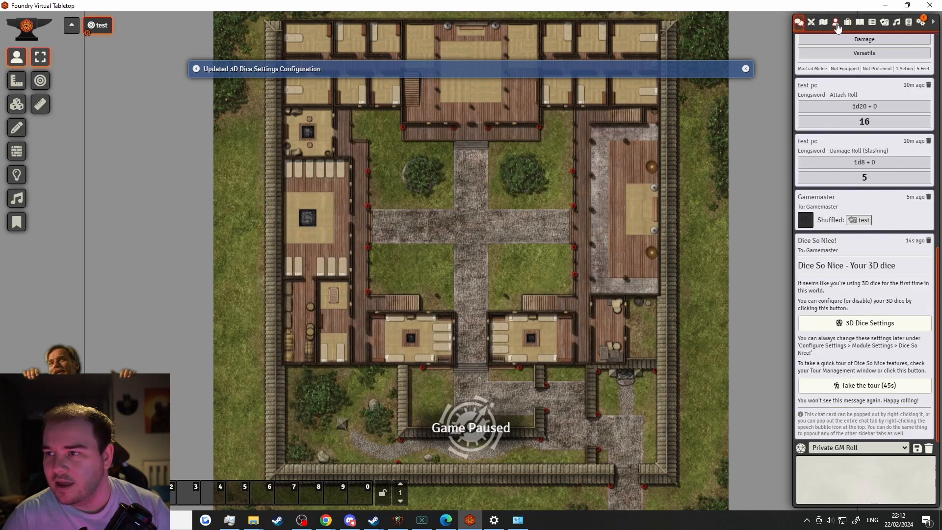
pyautogui.click(836, 22)
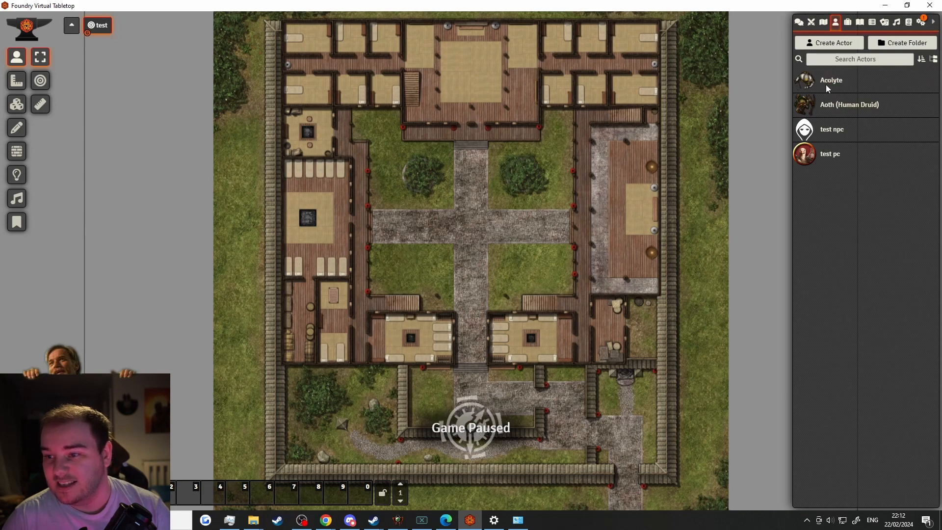
# Make a normal Club attack from the Acolyte's Features, posting a roll of 12 to chat
pyautogui.click(826, 84)
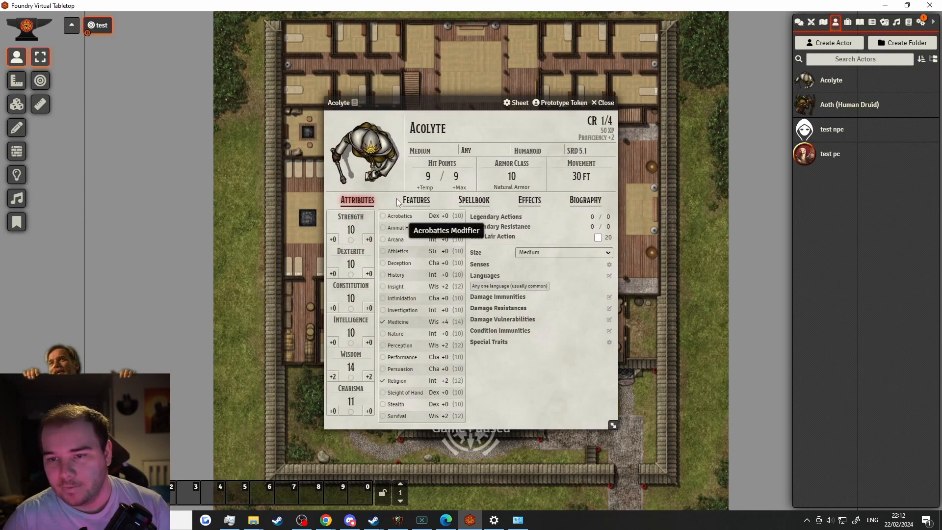
pyautogui.click(412, 200)
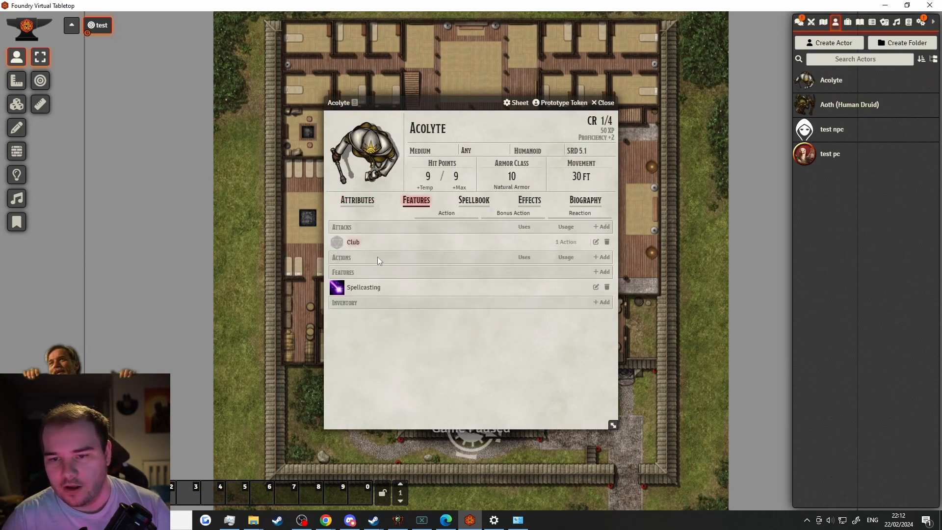
pyautogui.click(337, 242)
pyautogui.click(799, 22)
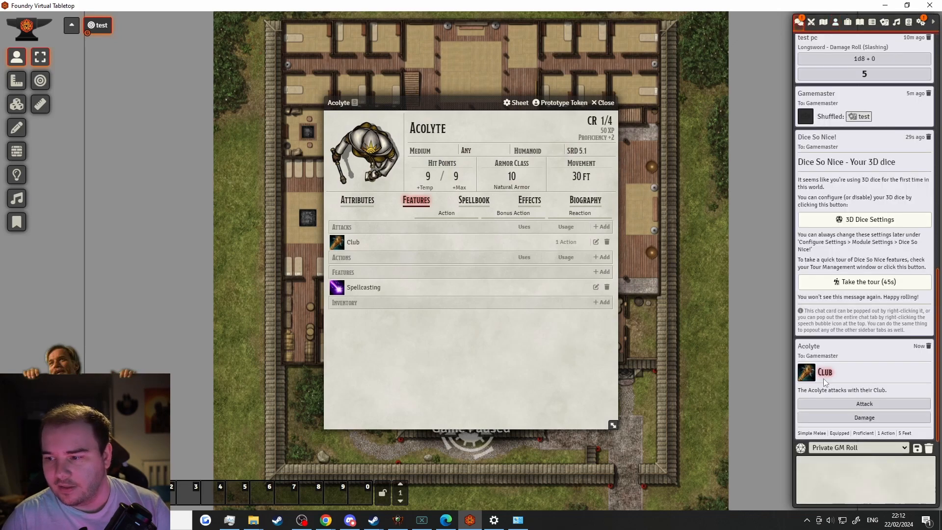
pyautogui.click(864, 404)
pyautogui.click(686, 434)
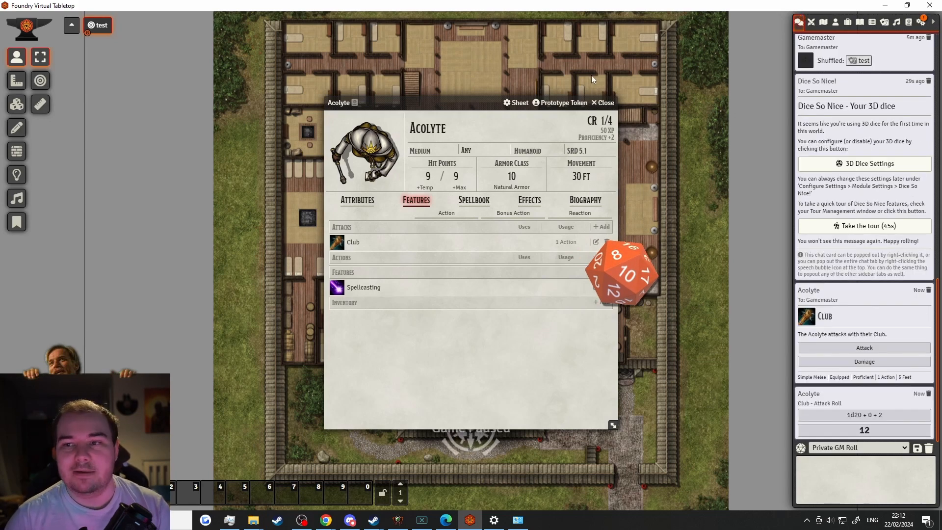
pyautogui.click(602, 103)
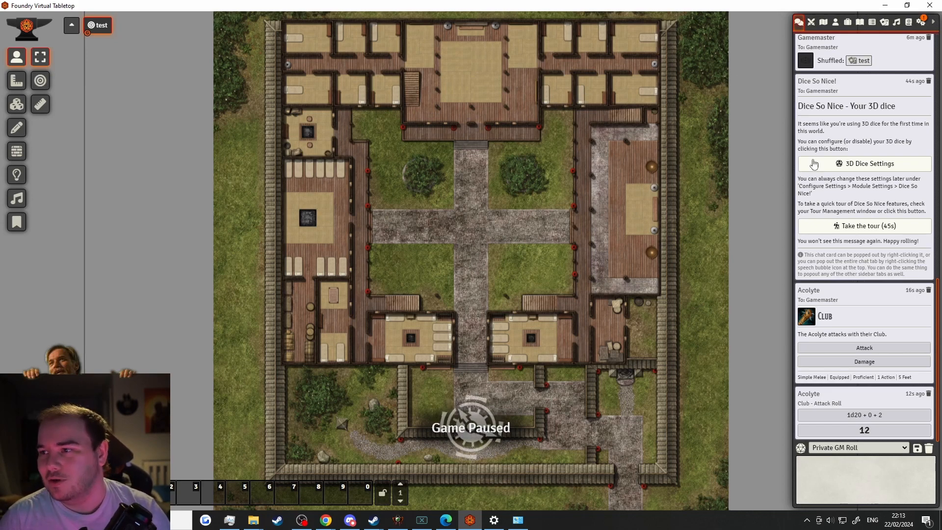
pyautogui.click(921, 23)
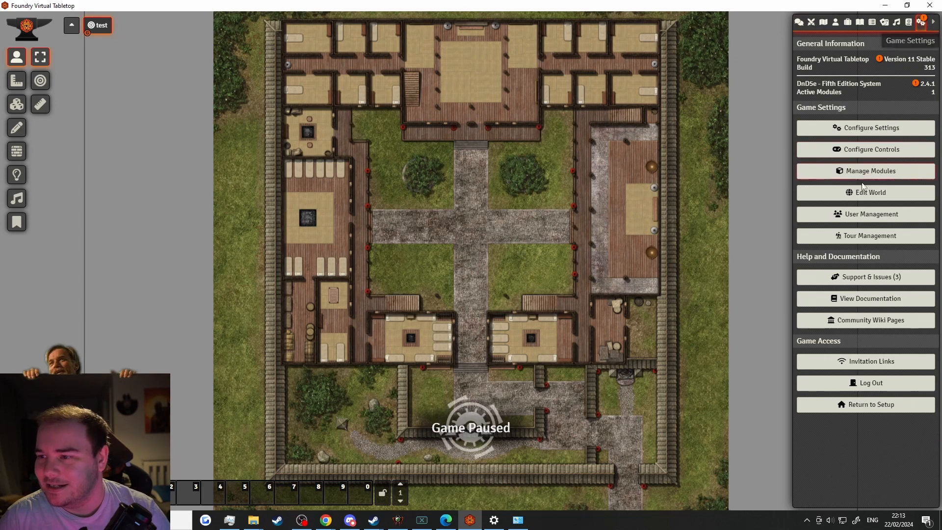
pyautogui.click(872, 193)
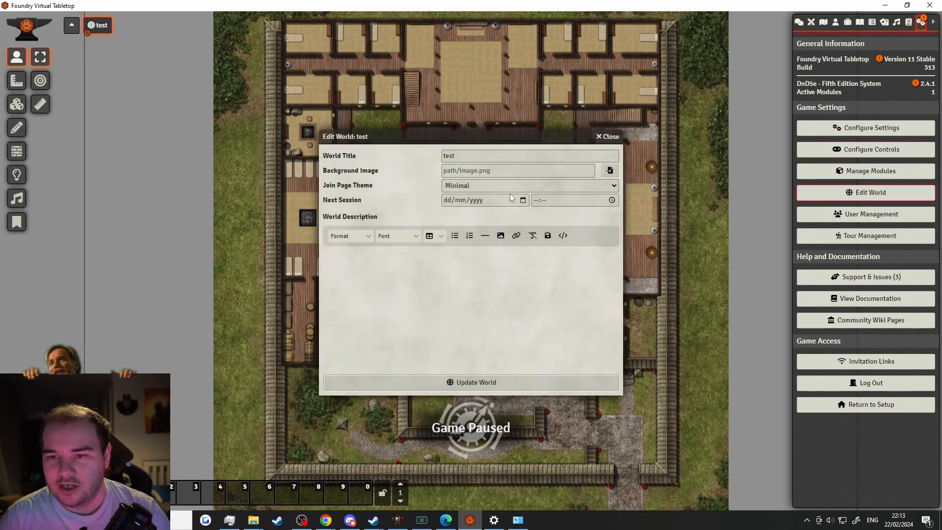
pyautogui.click(610, 137)
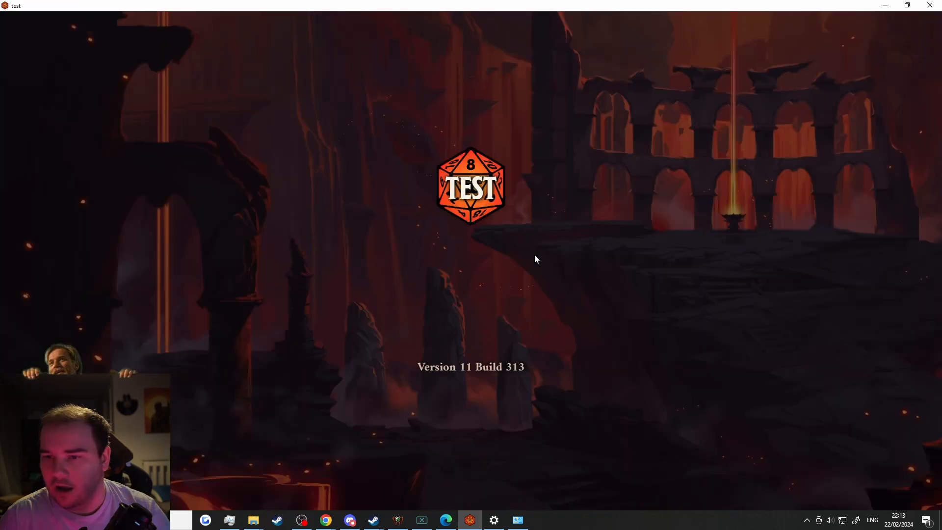
pyautogui.click(559, 345)
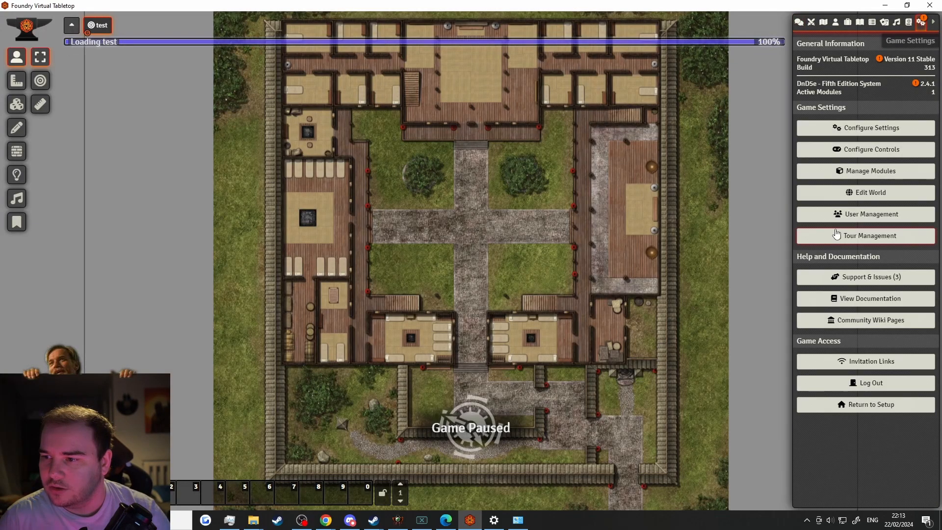
pyautogui.click(866, 235)
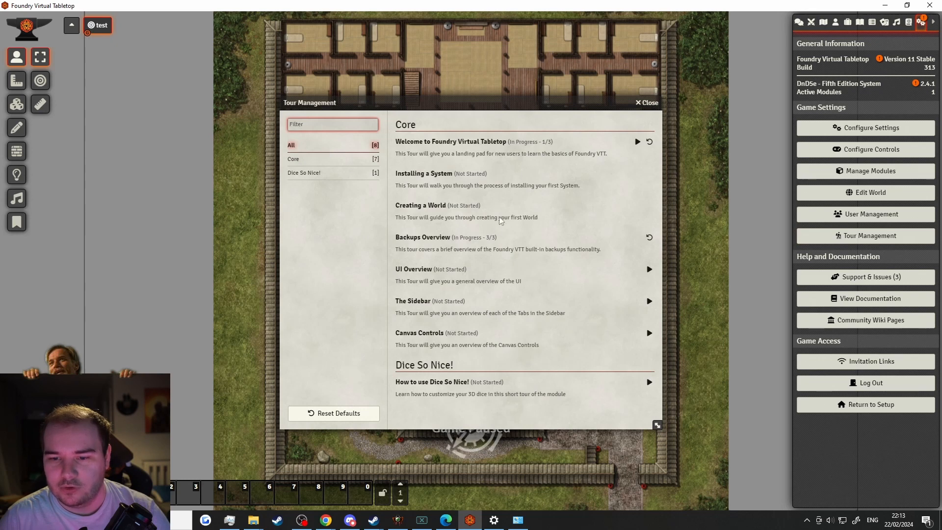
pyautogui.click(316, 177)
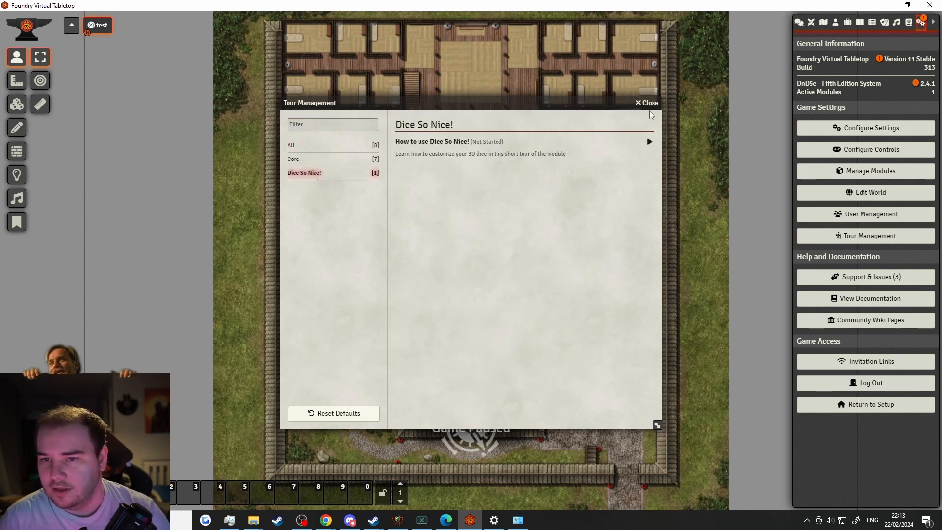
pyautogui.click(650, 144)
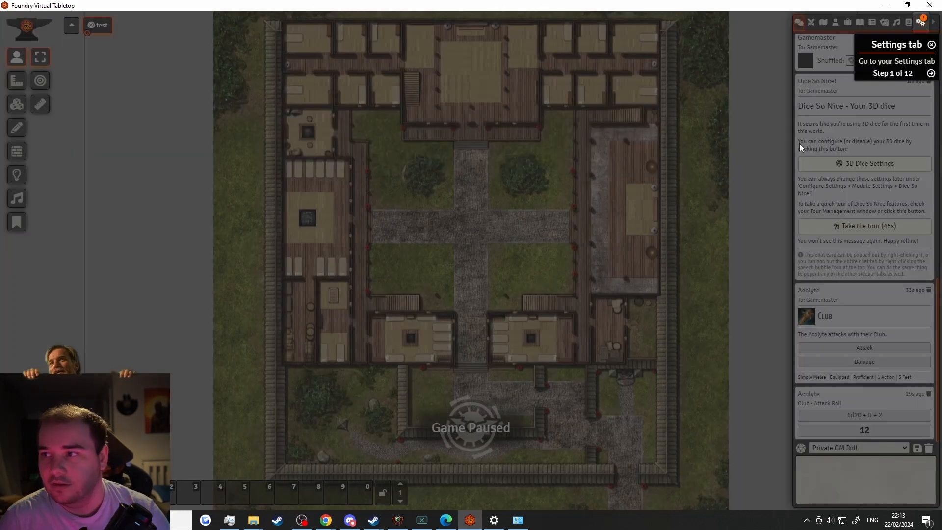
pyautogui.click(931, 47)
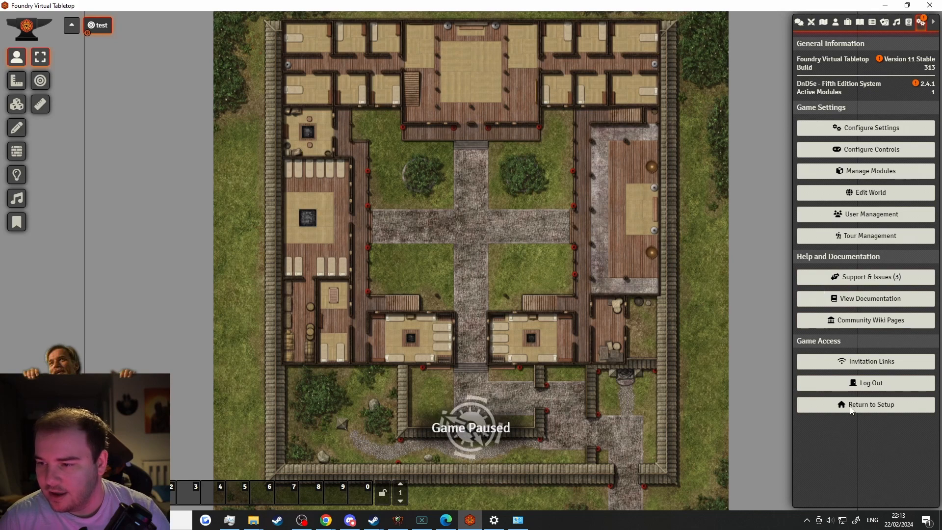
# Open the Invitation Links window and copy the local network and internet invitation links
pyautogui.click(866, 361)
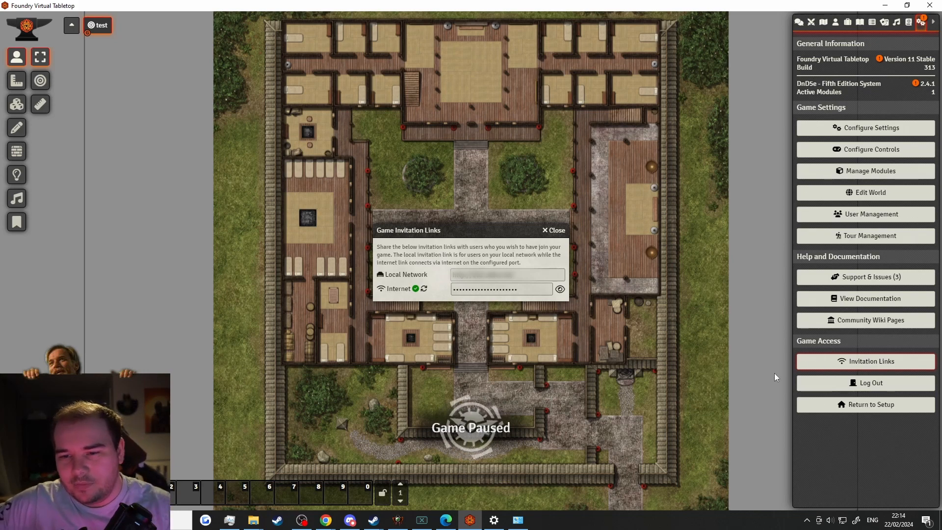
pyautogui.click(560, 289)
pyautogui.click(560, 290)
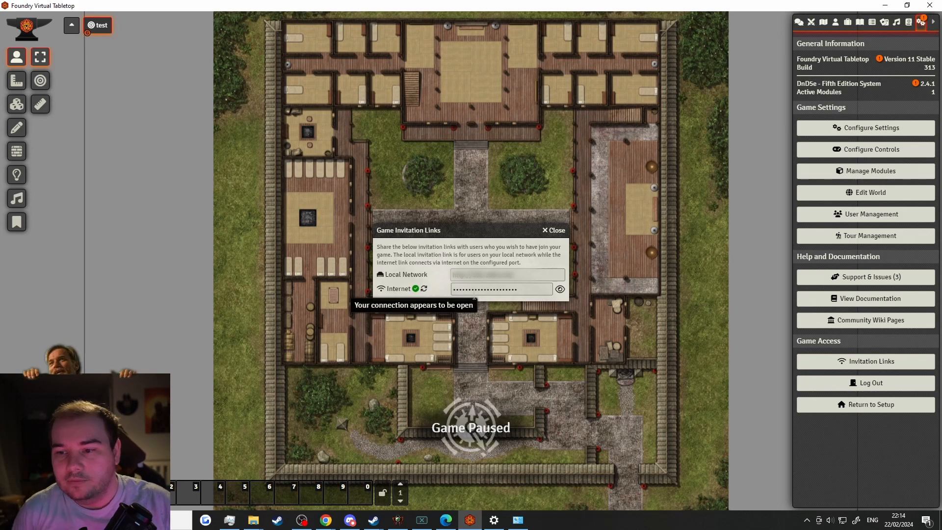
pyautogui.click(511, 274)
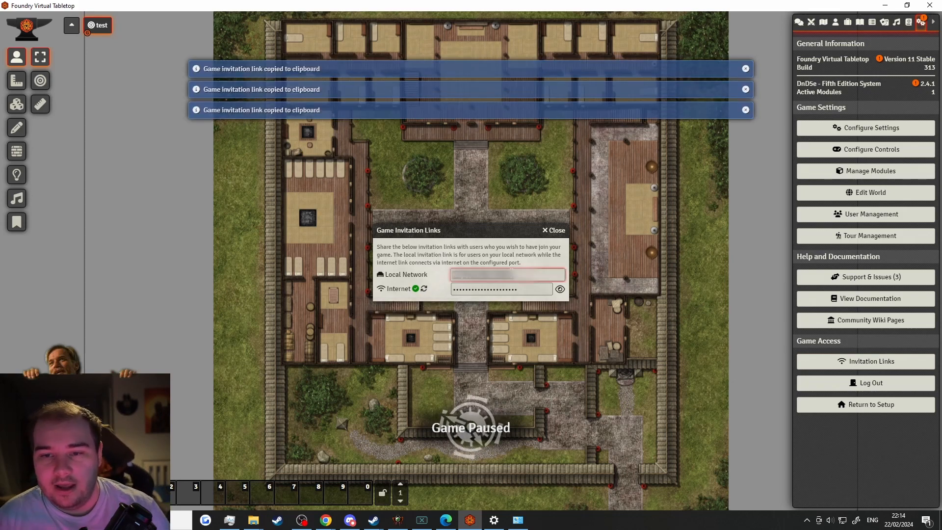
pyautogui.click(514, 288)
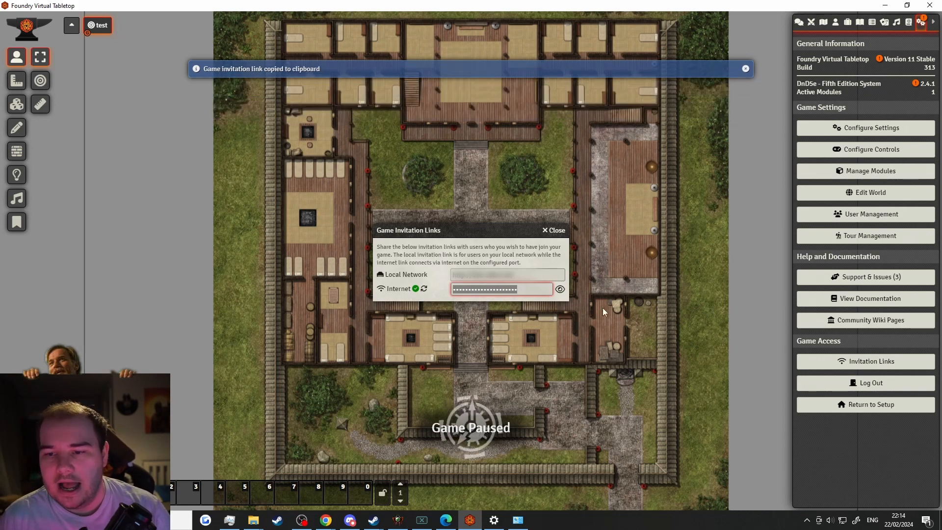
# Close the invitation window, return to setup, launch the 'test' world and join as Gamemaster
pyautogui.click(557, 231)
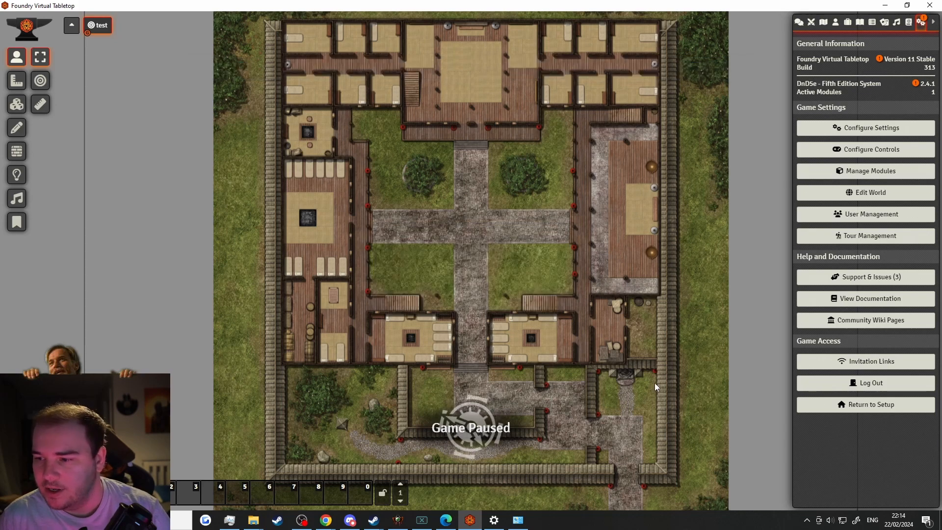
pyautogui.click(872, 406)
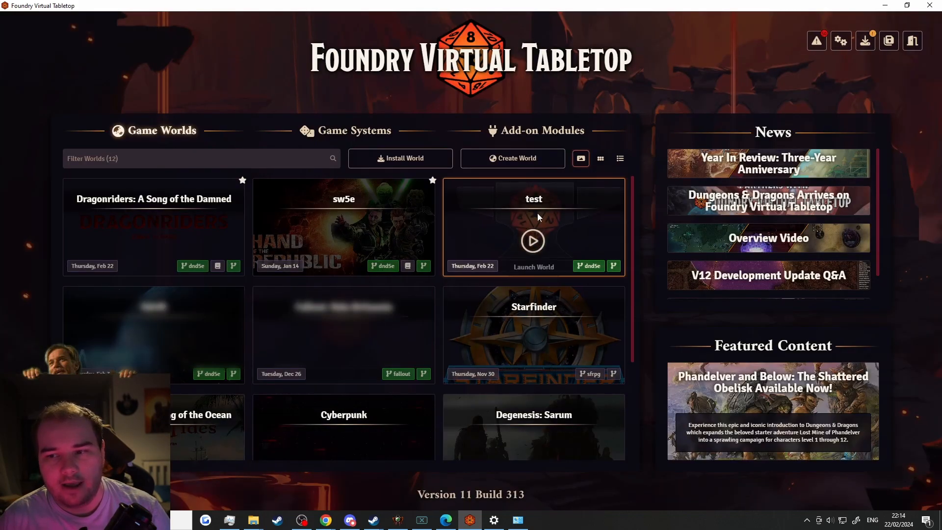
pyautogui.click(538, 242)
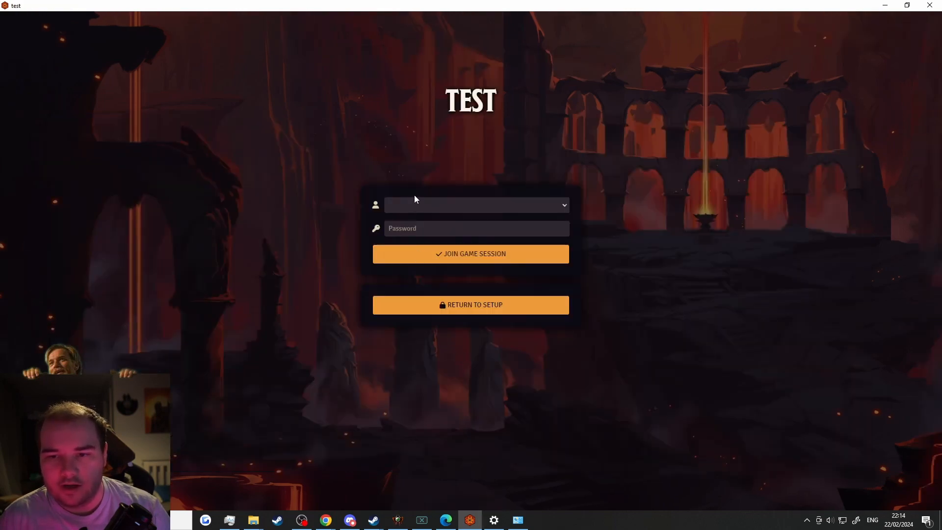
pyautogui.click(414, 202)
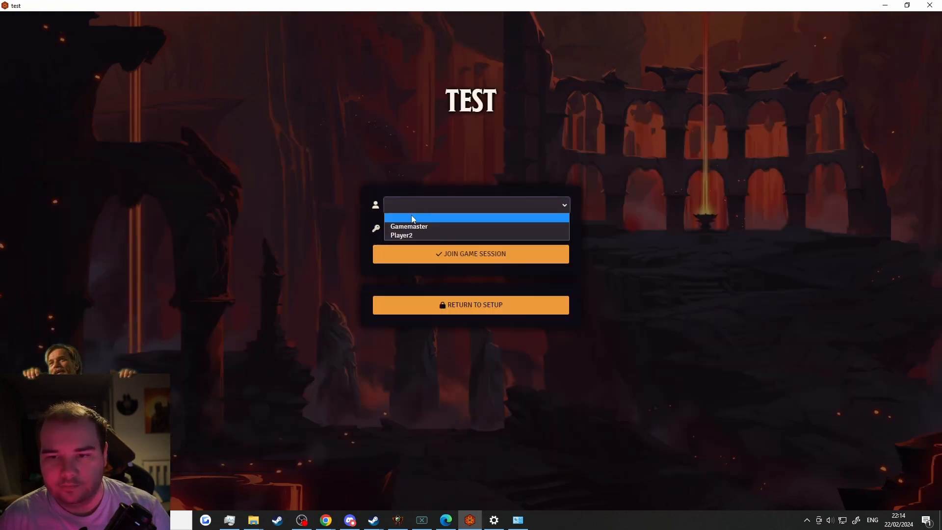
pyautogui.click(412, 221)
pyautogui.click(411, 253)
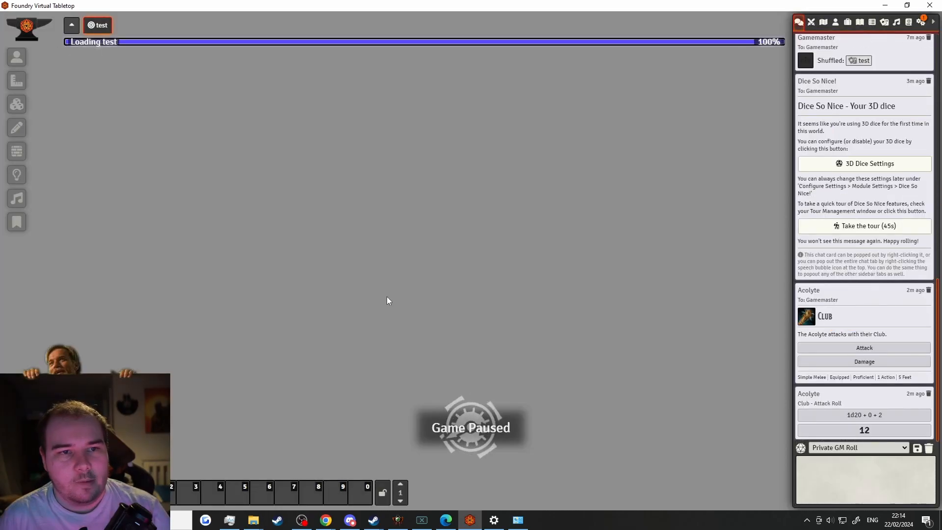
# Drag the Acolyte actor onto the crossroads, zoom in and shift its token one grid square
pyautogui.scroll(5, 351, 122)
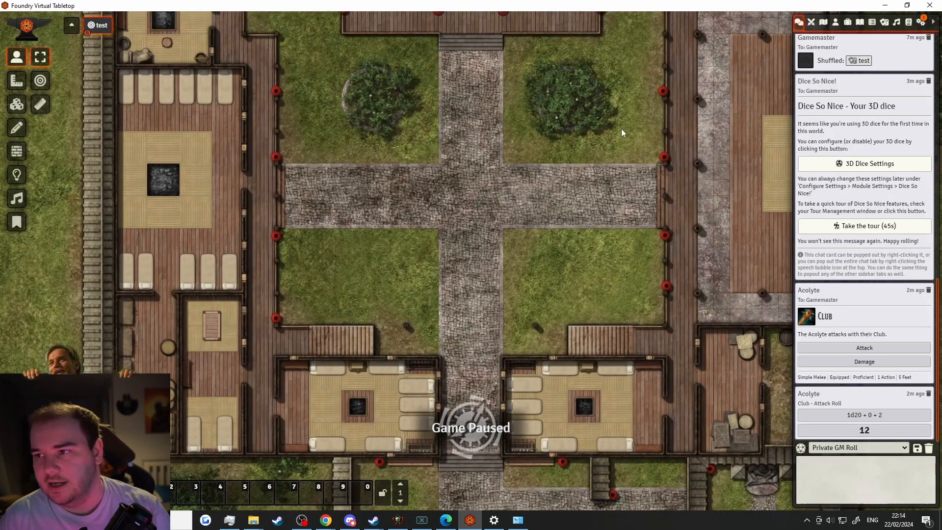
pyautogui.click(836, 22)
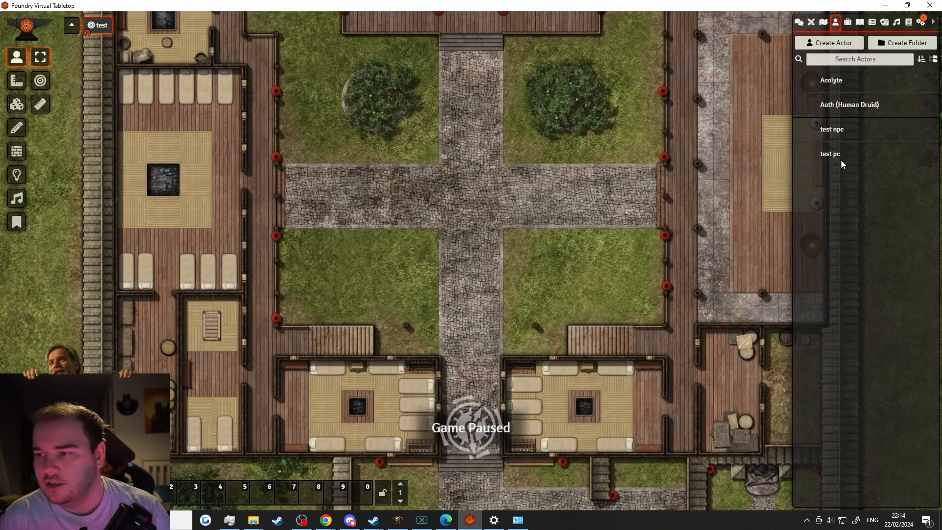
pyautogui.moveTo(841, 82); pyautogui.dragTo(458, 183)
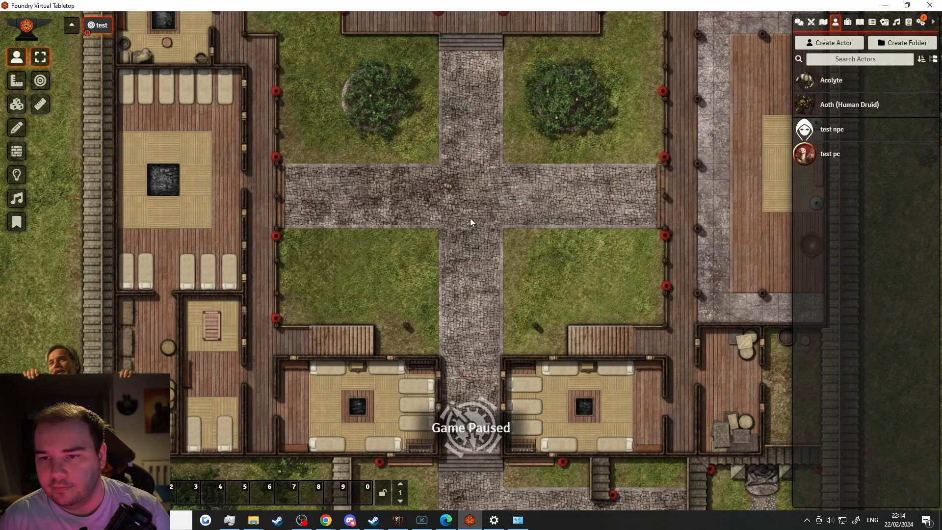
pyautogui.scroll(5, 470, 218)
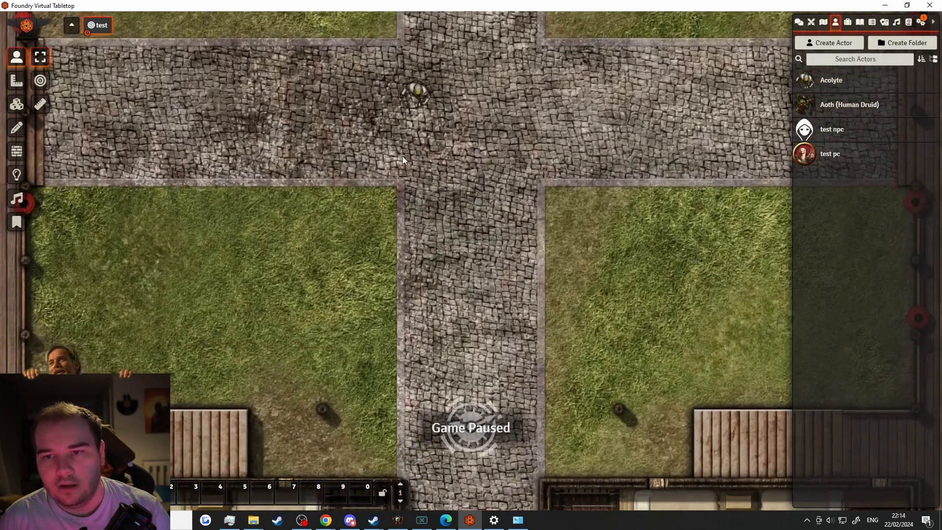
pyautogui.scroll(3, 403, 157)
pyautogui.moveTo(403, 160); pyautogui.dragTo(467, 275)
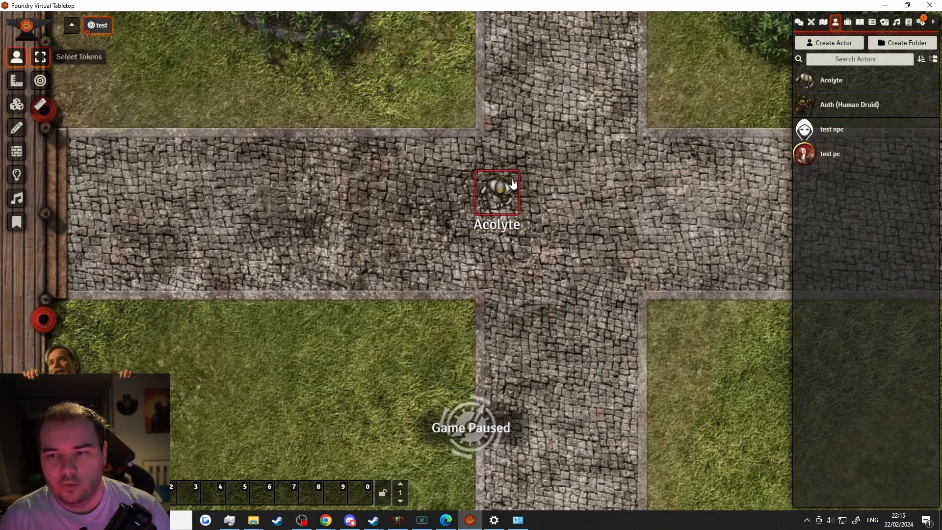
pyautogui.moveTo(486, 201); pyautogui.dragTo(533, 240)
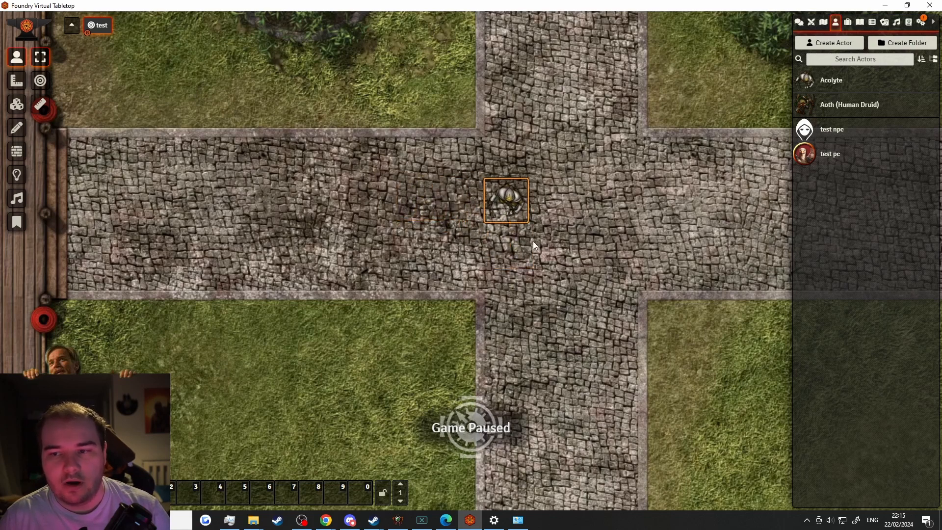
# Give Player2 Owner of test pc, keep All Players at None, and place its token on the road
pyautogui.rightClick(831, 158)
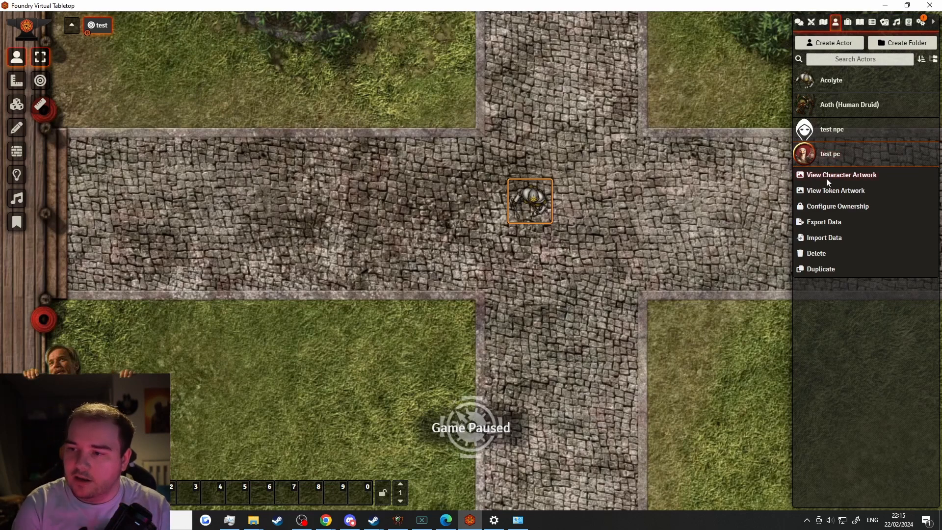
pyautogui.click(840, 207)
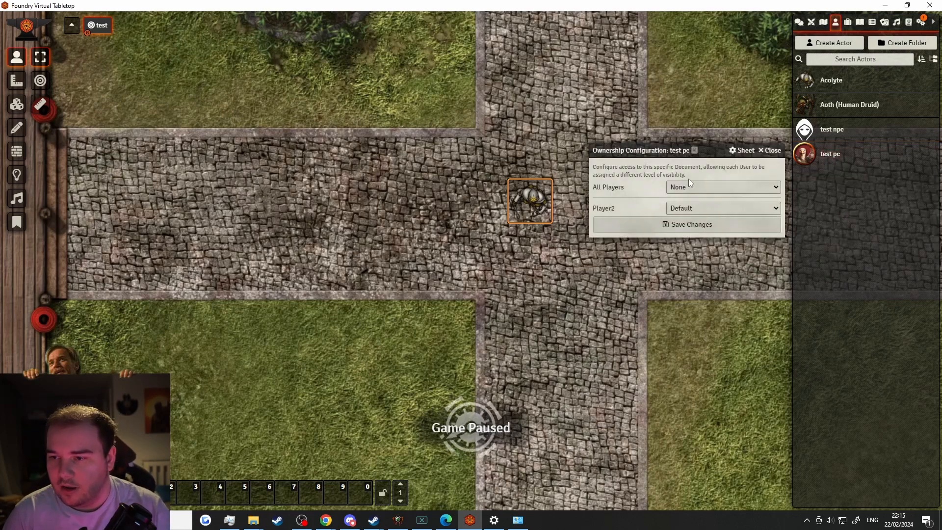
pyautogui.click(690, 211)
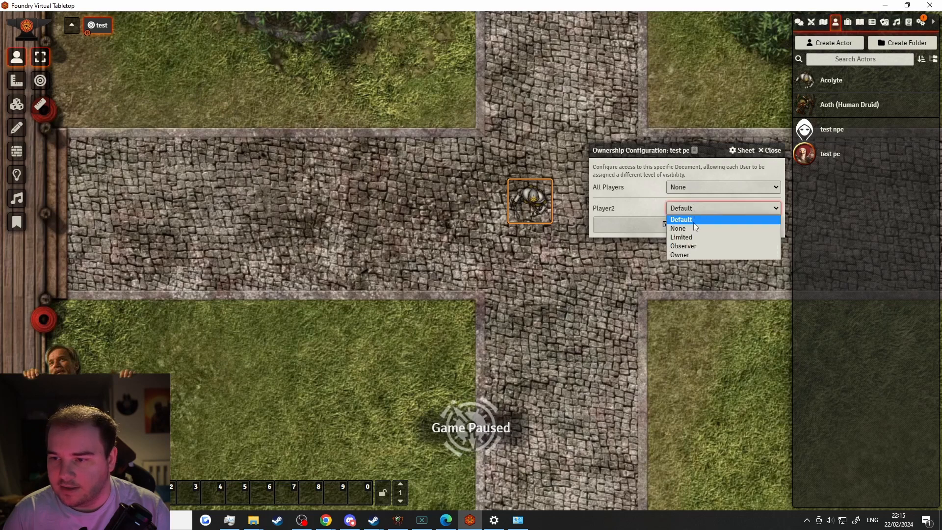
pyautogui.click(683, 254)
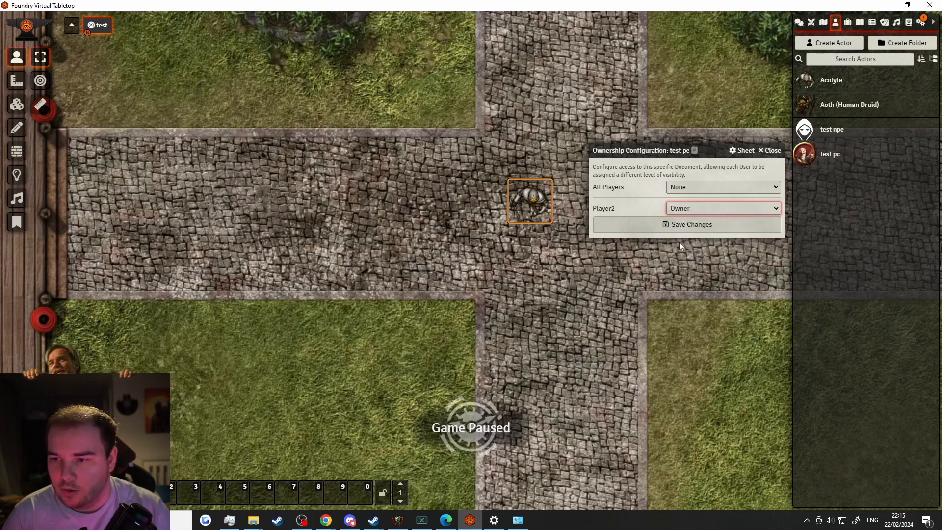
pyautogui.click(710, 190)
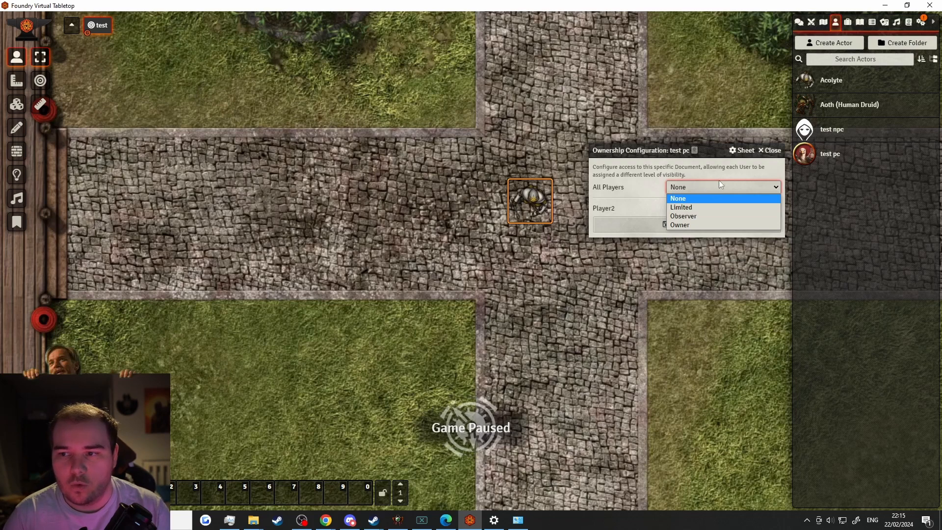
pyautogui.click(651, 209)
pyautogui.click(645, 228)
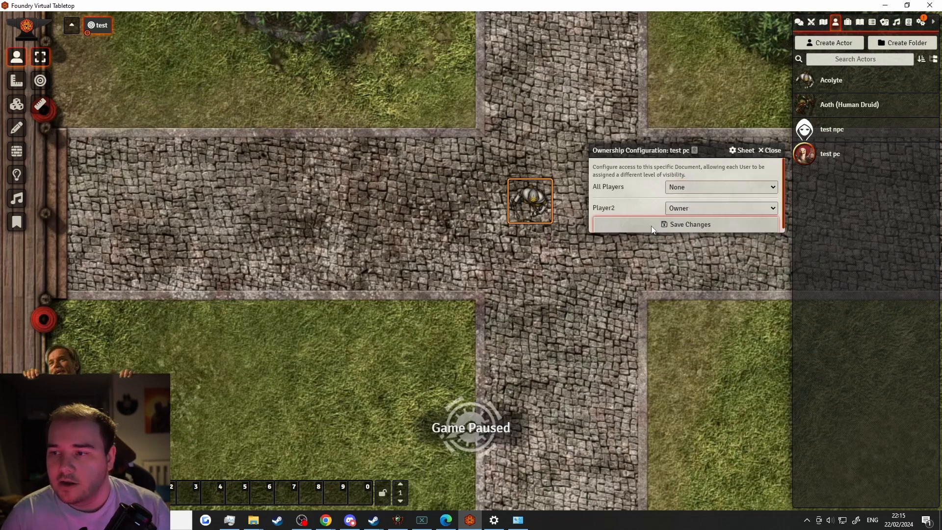
pyautogui.moveTo(854, 157); pyautogui.dragTo(503, 262)
pyautogui.click(384, 191)
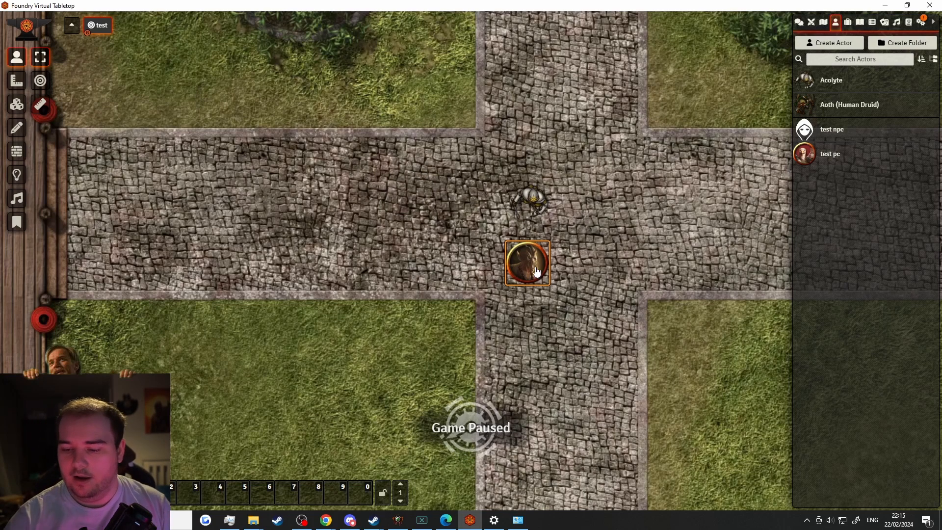
# Delete the test pc token, then target and untarget the Acolyte token
pyautogui.press('Delete')
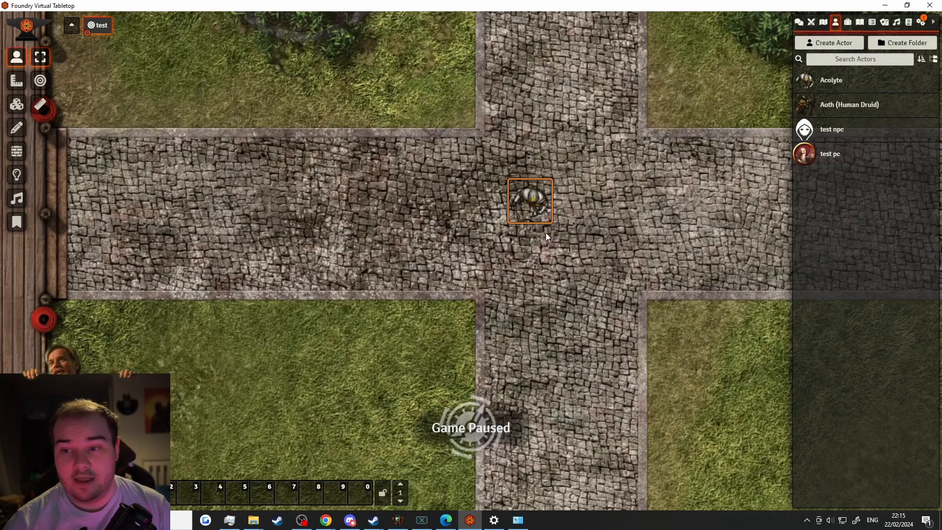
pyautogui.click(40, 80)
pyautogui.click(522, 202)
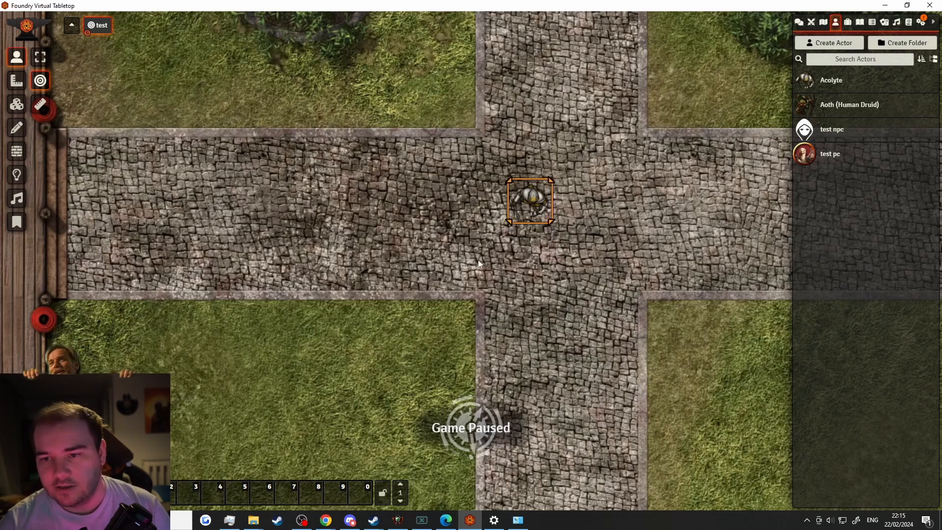
pyautogui.click(523, 210)
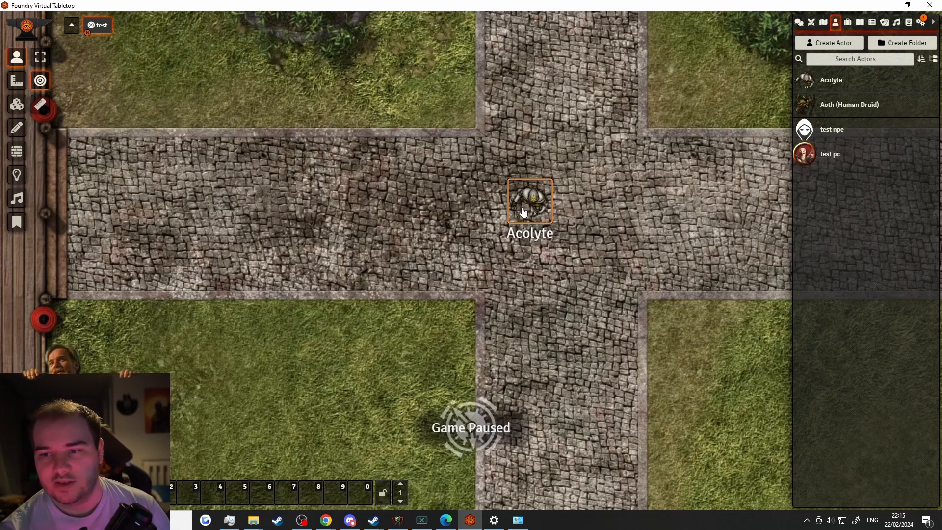
pyautogui.click(521, 209)
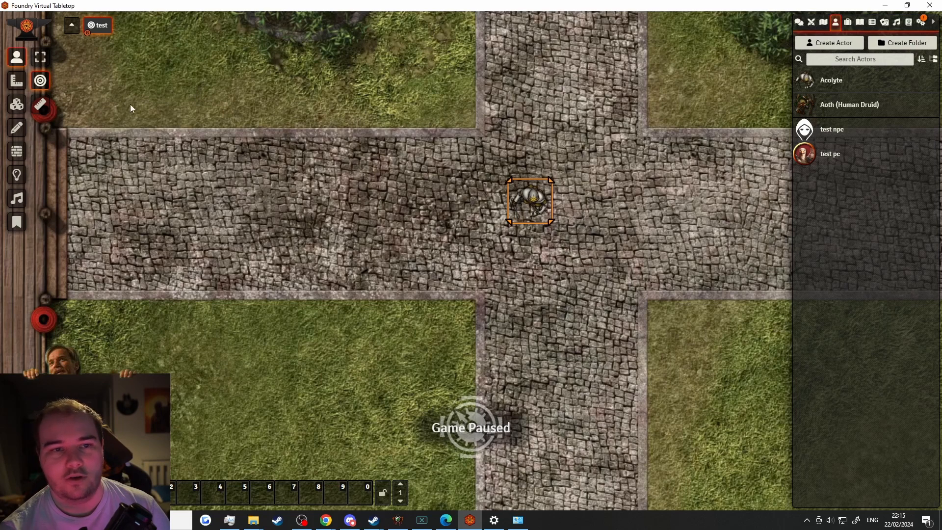
pyautogui.click(536, 200)
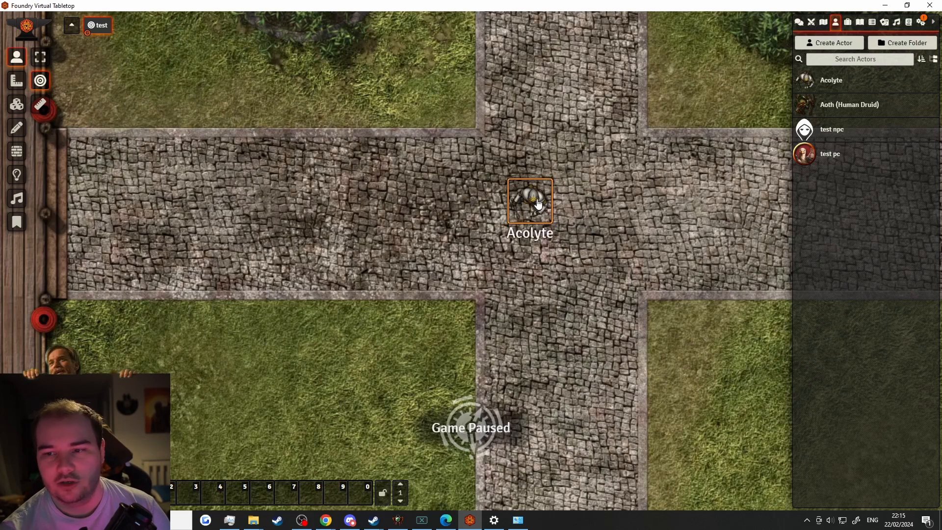
pyautogui.click(48, 59)
# Measure from the Acolyte to the grass: 32.09 ft and 26.02 ft
pyautogui.click(43, 104)
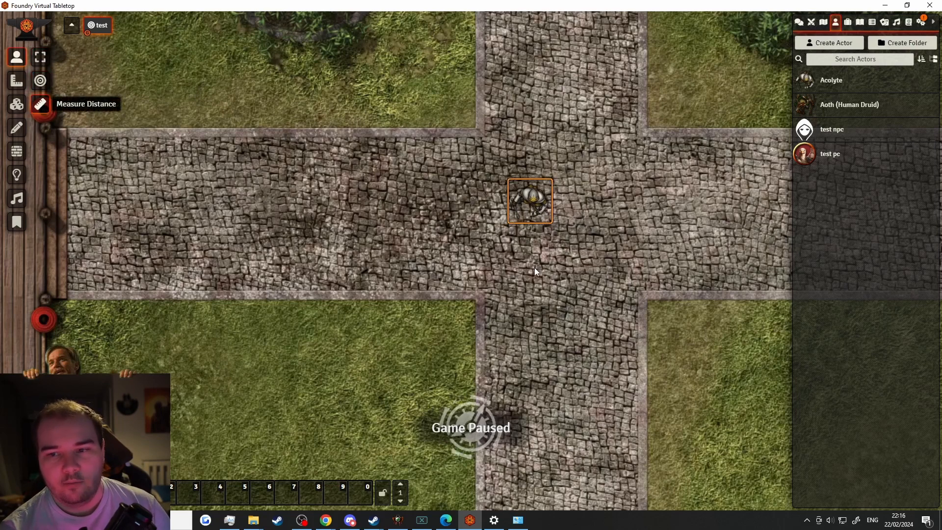
pyautogui.moveTo(534, 218); pyautogui.dragTo(273, 374)
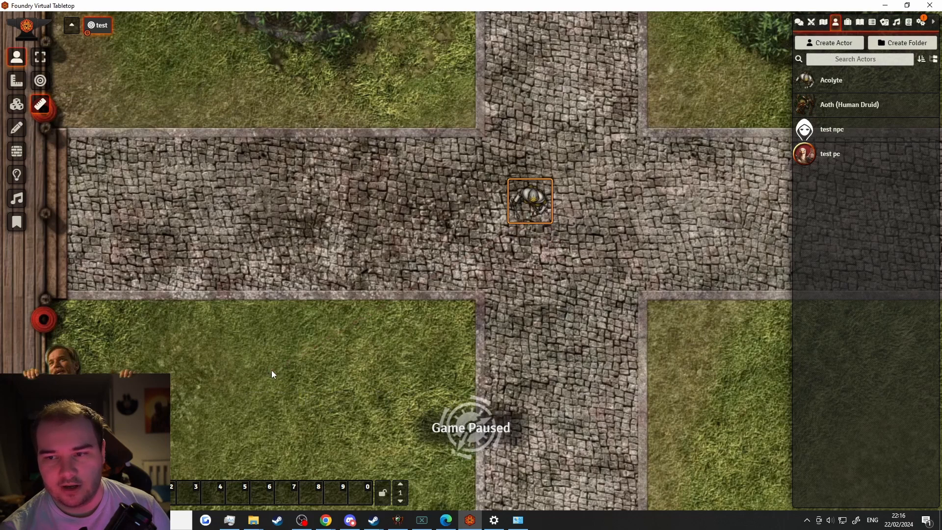
pyautogui.click(41, 63)
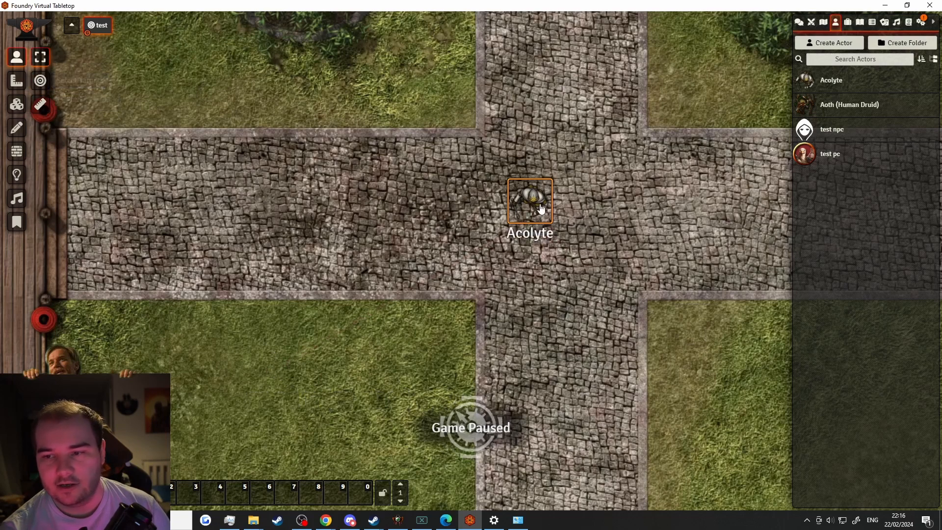
pyautogui.moveTo(532, 206); pyautogui.dragTo(633, 383)
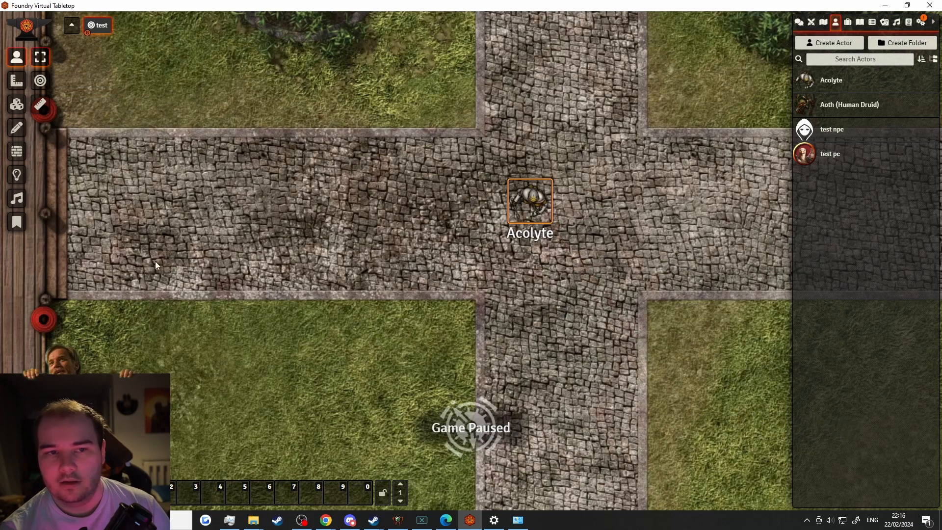
# Try circle, cone and rectangle area templates spreading out from the Acolyte
pyautogui.click(16, 87)
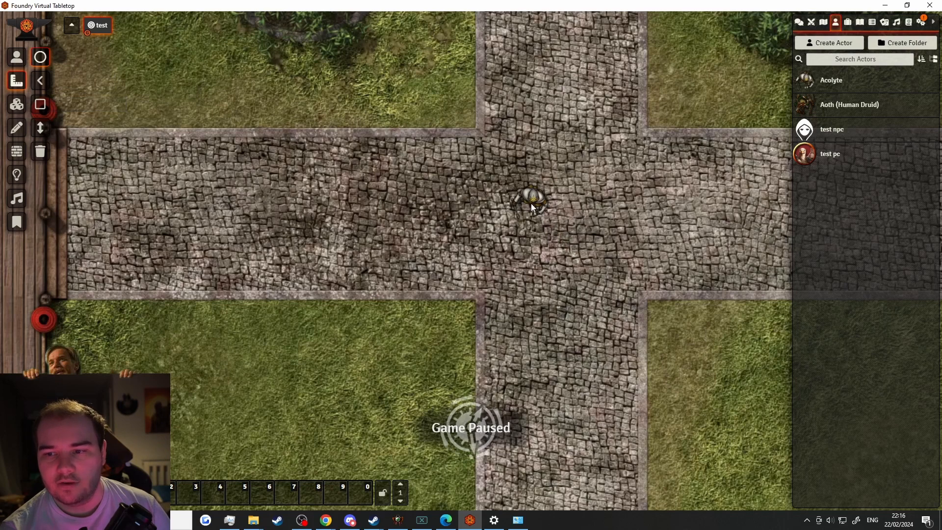
pyautogui.moveTo(531, 204); pyautogui.dragTo(692, 424)
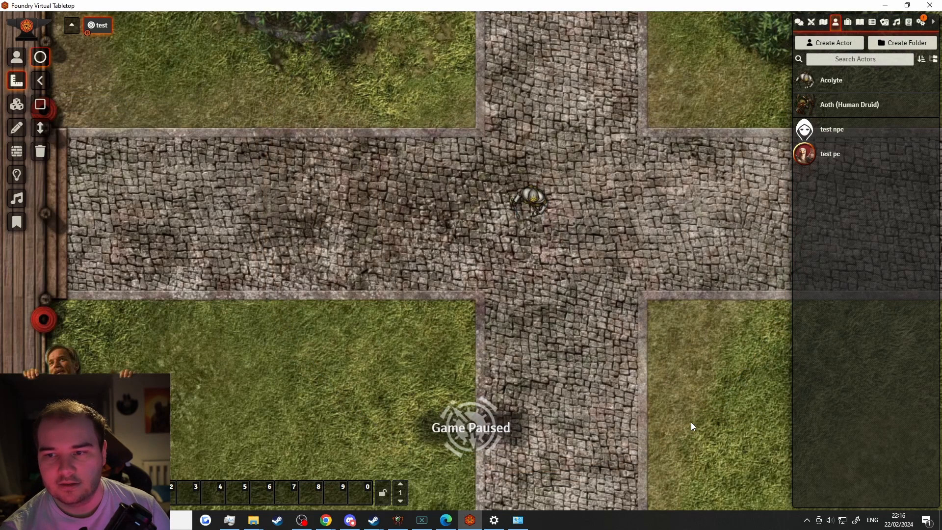
pyautogui.click(40, 81)
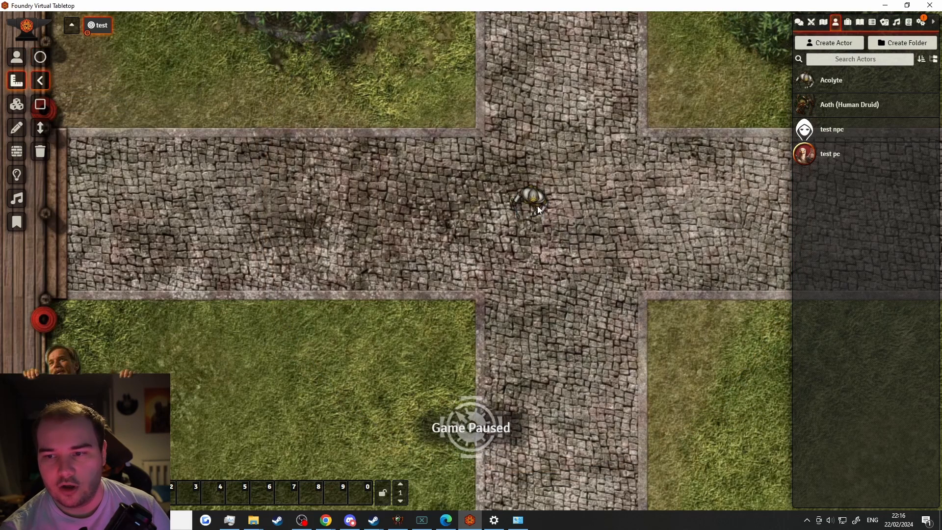
pyautogui.moveTo(538, 205); pyautogui.dragTo(591, 365)
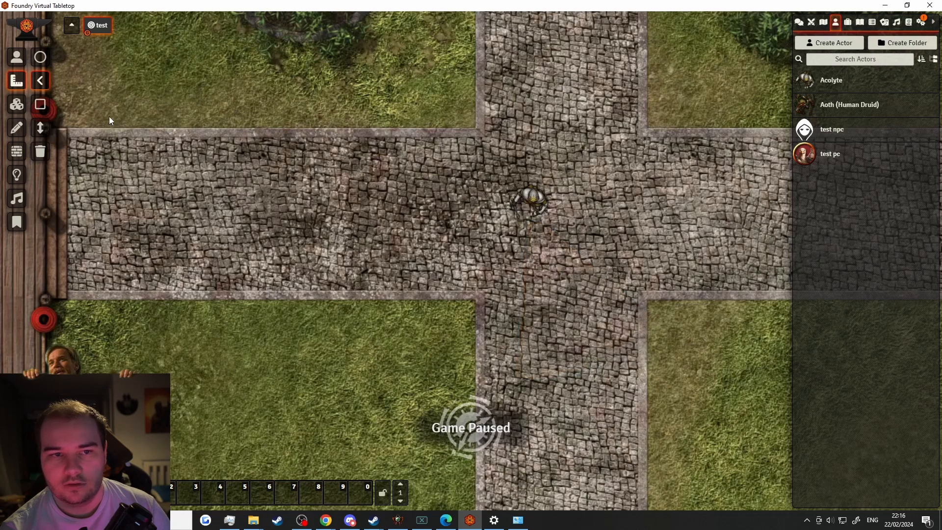
pyautogui.click(44, 111)
pyautogui.moveTo(533, 208); pyautogui.dragTo(698, 392)
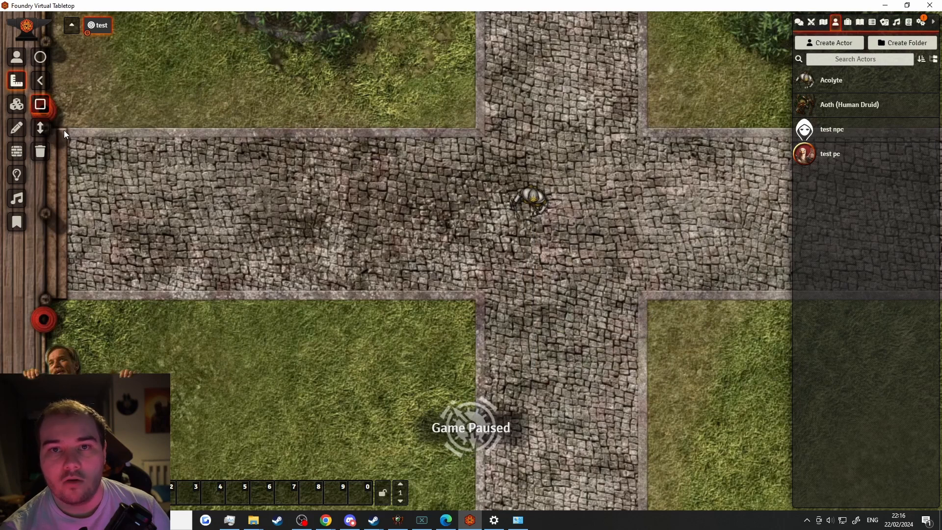
# Draw a 30 ft circle template from the token, then select and delete it
pyautogui.click(41, 57)
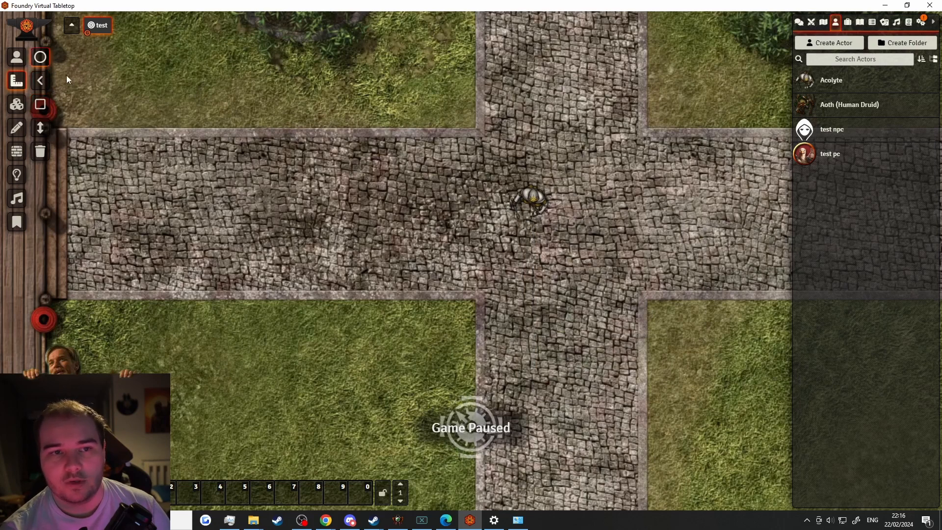
pyautogui.moveTo(532, 201); pyautogui.dragTo(705, 391)
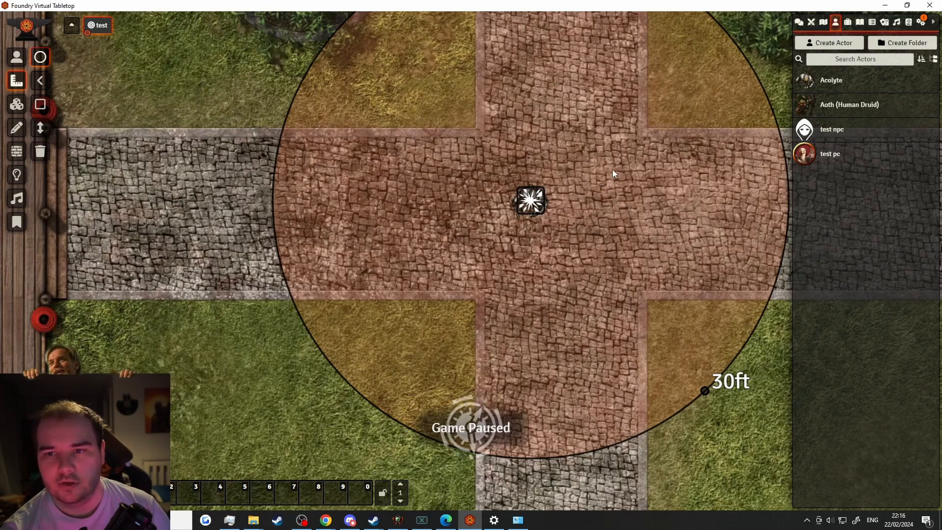
pyautogui.moveTo(612, 169); pyautogui.dragTo(511, 188)
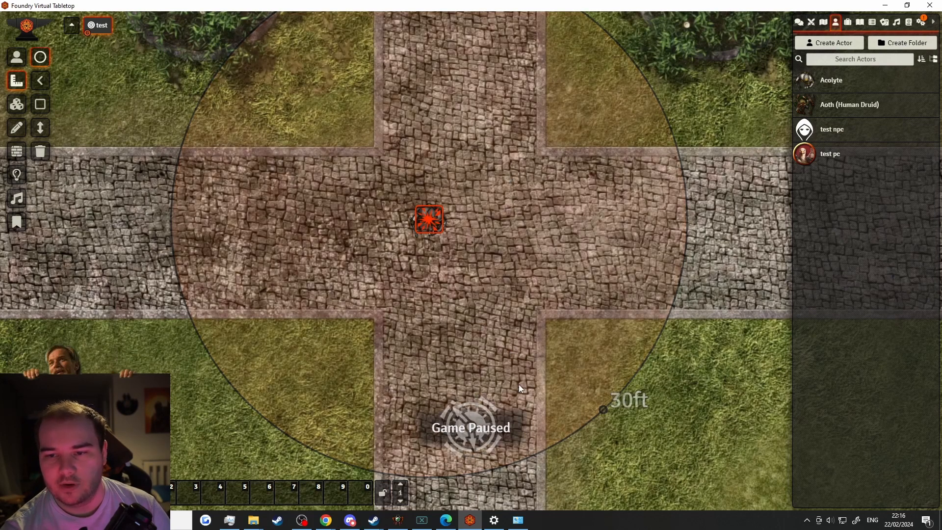
pyautogui.click(440, 222)
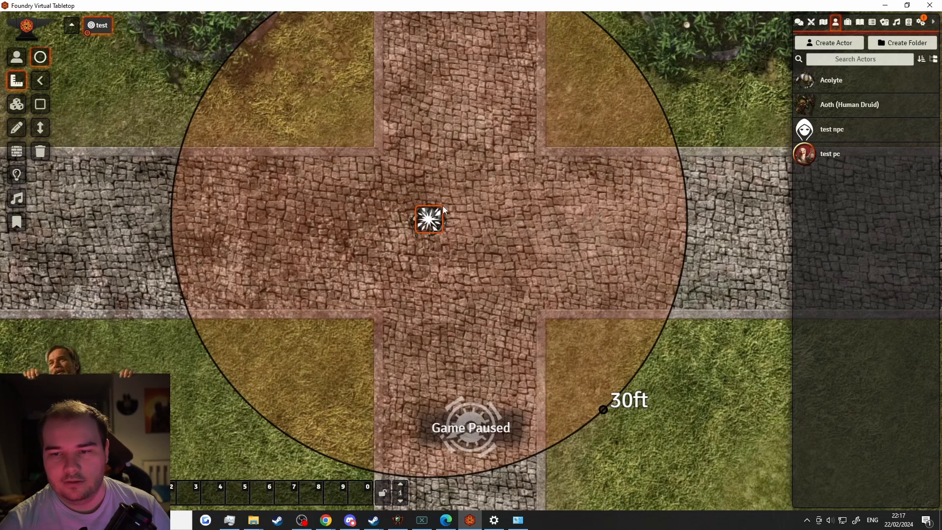
pyautogui.press('Delete')
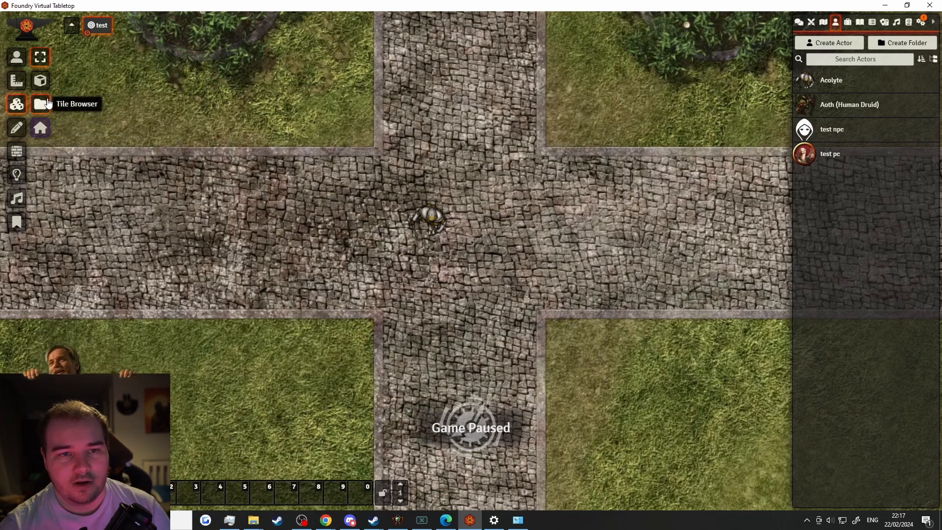
# Drag the airship image from the Tile Browser onto the scene as a tile
pyautogui.click(48, 103)
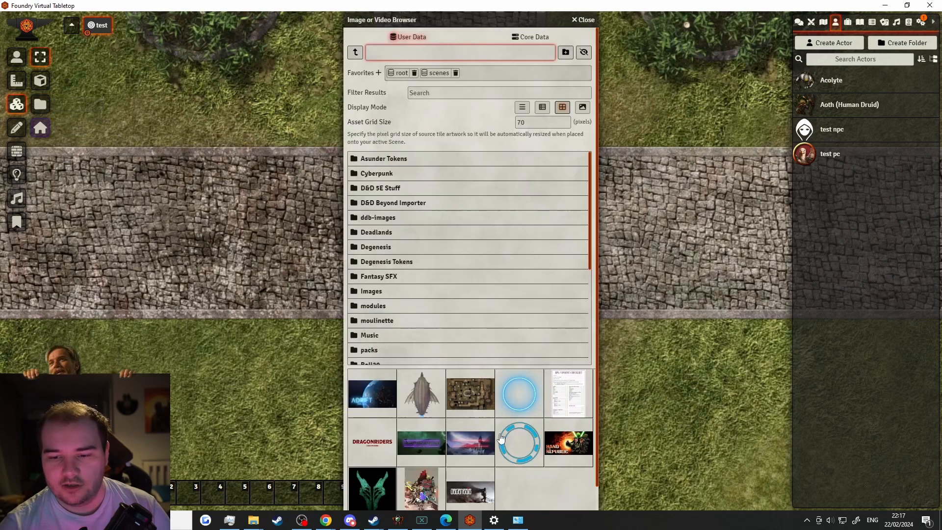
pyautogui.click(393, 386)
pyautogui.moveTo(193, 255); pyautogui.dragTo(187, 232)
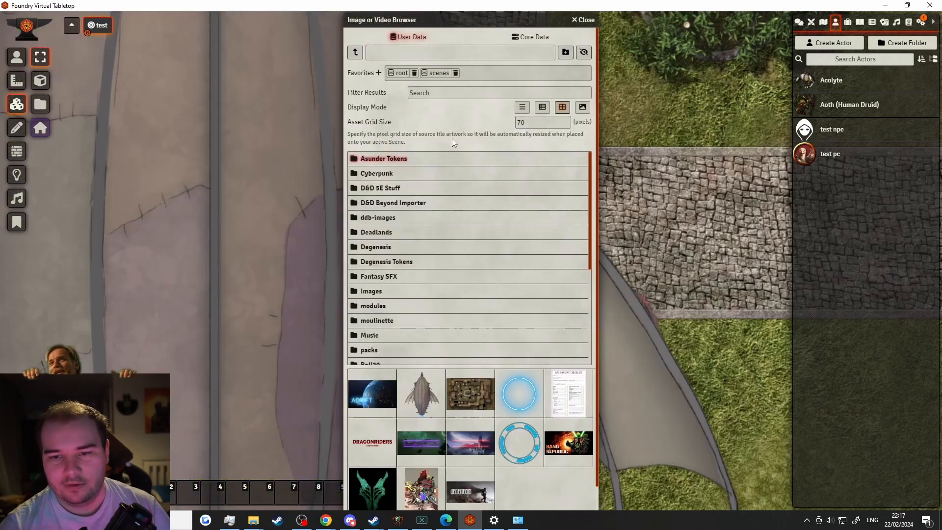
pyautogui.click(585, 20)
# Shrink the airship tile with its corner handle to fit over the courtyard
pyautogui.scroll(-5, 507, 149)
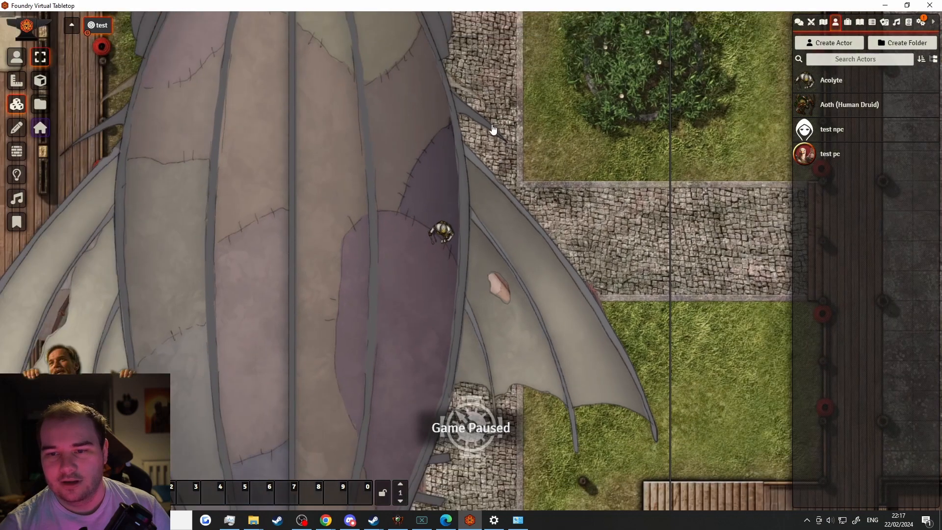
pyautogui.scroll(-3, 492, 132)
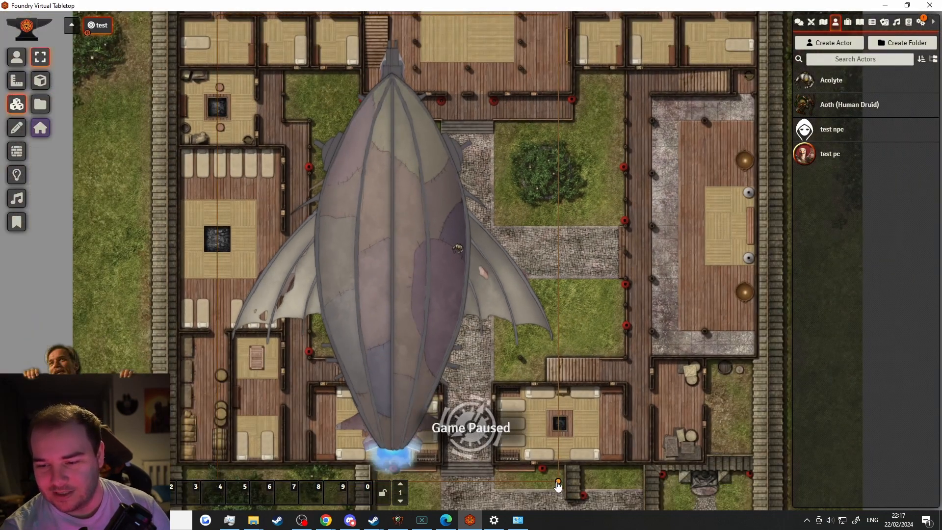
pyautogui.moveTo(558, 486); pyautogui.dragTo(448, 308)
pyautogui.scroll(2, 549, 266)
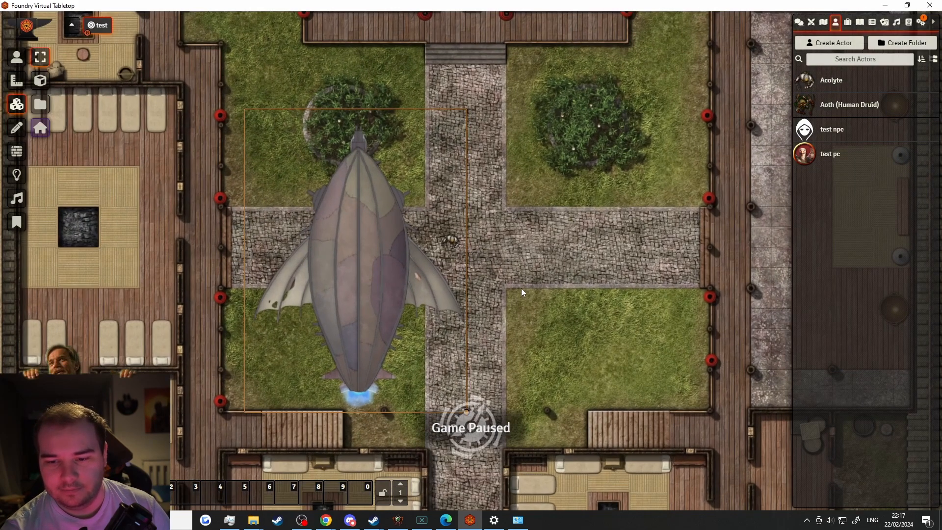
pyautogui.scroll(1, 521, 293)
# Place a small new tile using Airship Token.png as its image
pyautogui.click(40, 81)
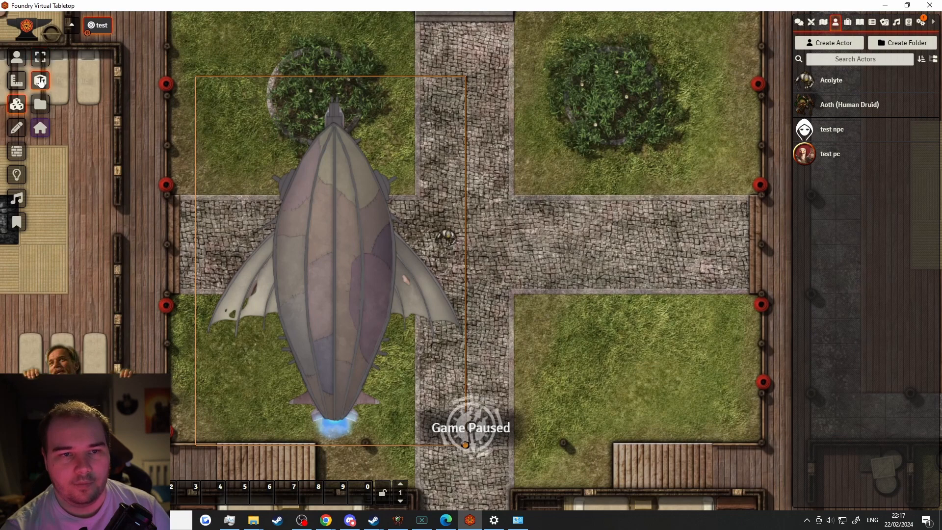
pyautogui.moveTo(490, 181); pyautogui.dragTo(662, 281)
pyautogui.click(561, 199)
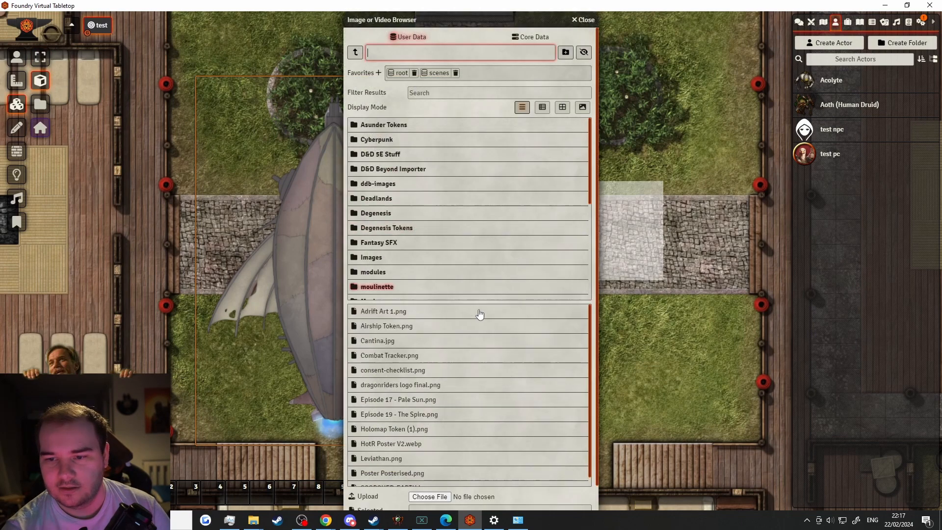
pyautogui.click(388, 326)
pyautogui.scroll(-1, 369, 495)
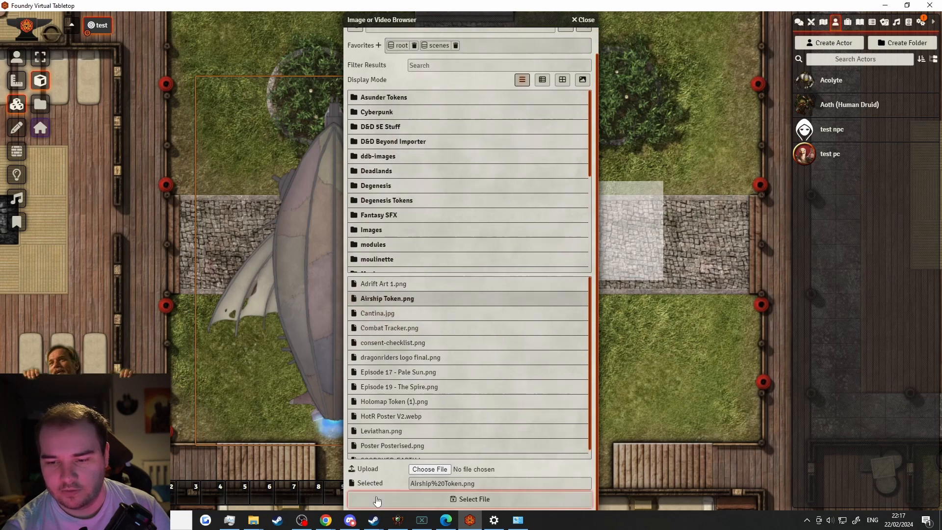
pyautogui.click(473, 498)
pyautogui.click(492, 373)
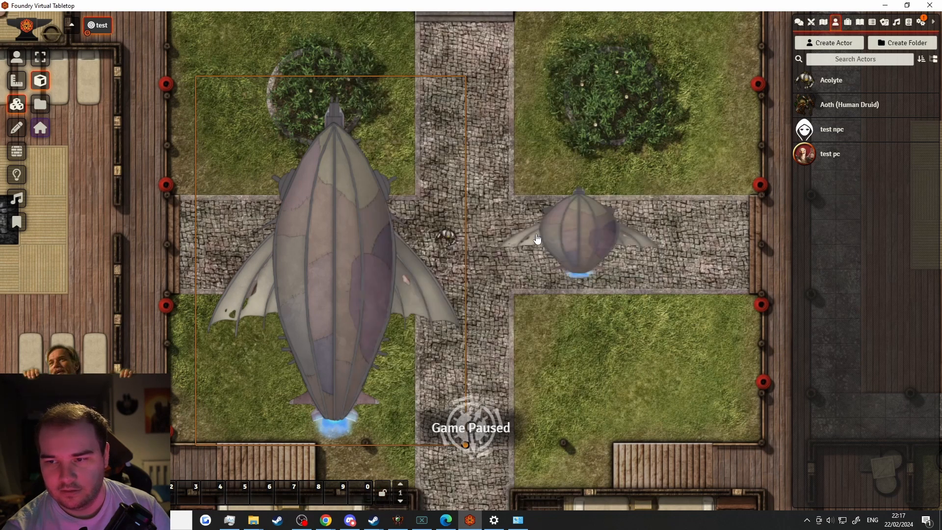
# Delete both the small and the large airship tiles
pyautogui.click(599, 245)
pyautogui.press('Delete')
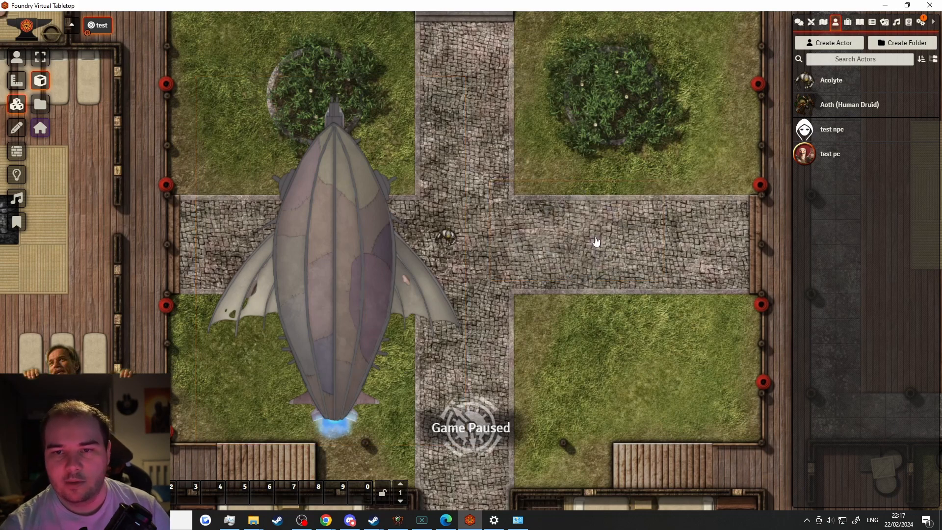
pyautogui.click(329, 263)
pyautogui.press('Delete')
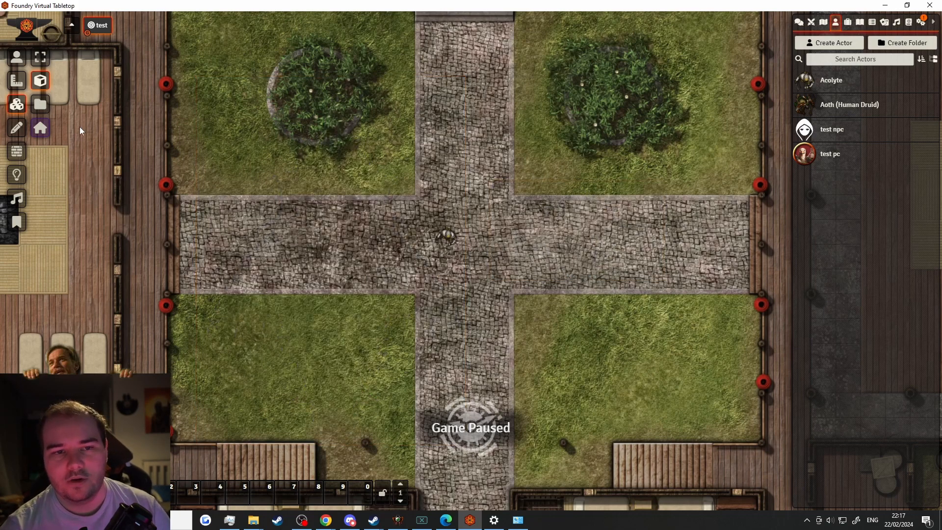
# Drag the airship in again from the Tile Browser and position it over the western rooms
pyautogui.click(40, 104)
pyautogui.moveTo(421, 393); pyautogui.dragTo(249, 264)
pyautogui.click(584, 21)
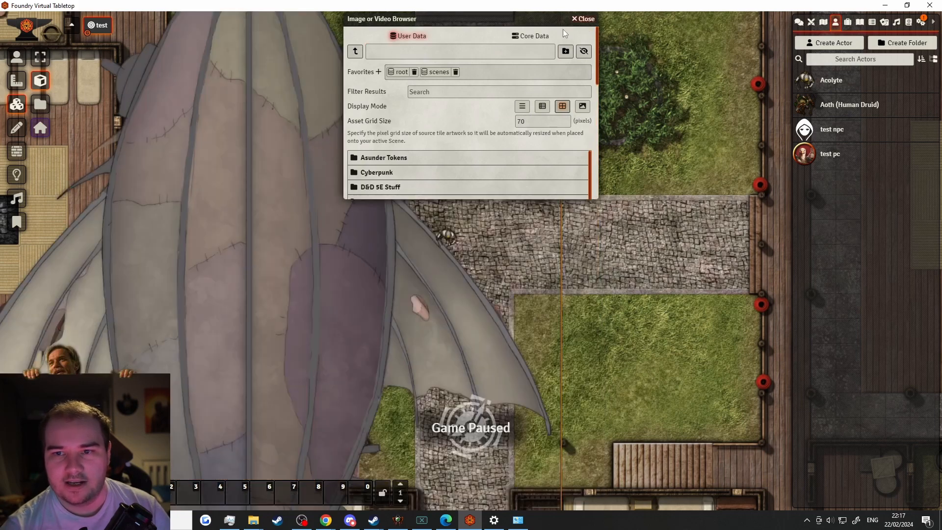
pyautogui.moveTo(314, 228); pyautogui.dragTo(318, 191)
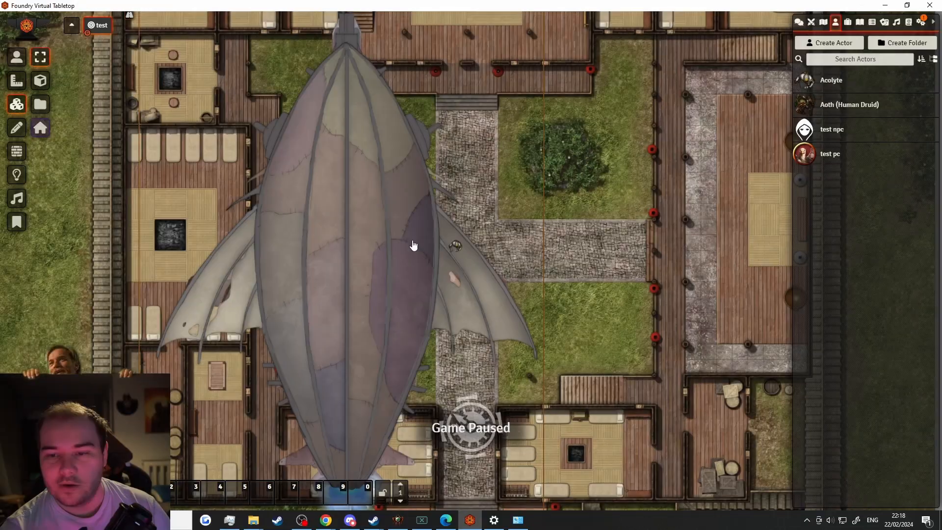
pyautogui.moveTo(396, 267); pyautogui.dragTo(330, 250)
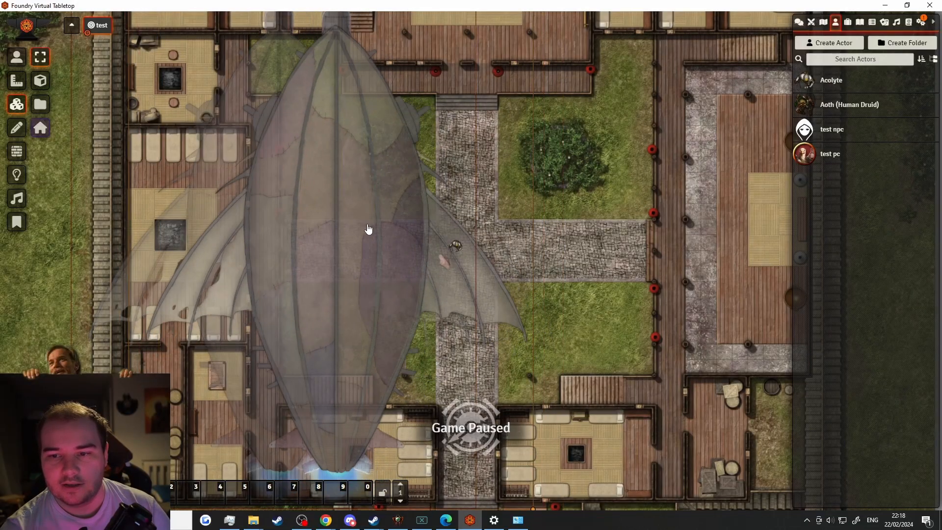
pyautogui.moveTo(346, 225); pyautogui.dragTo(353, 229)
pyautogui.scroll(-4, 353, 227)
pyautogui.scroll(-5, 353, 226)
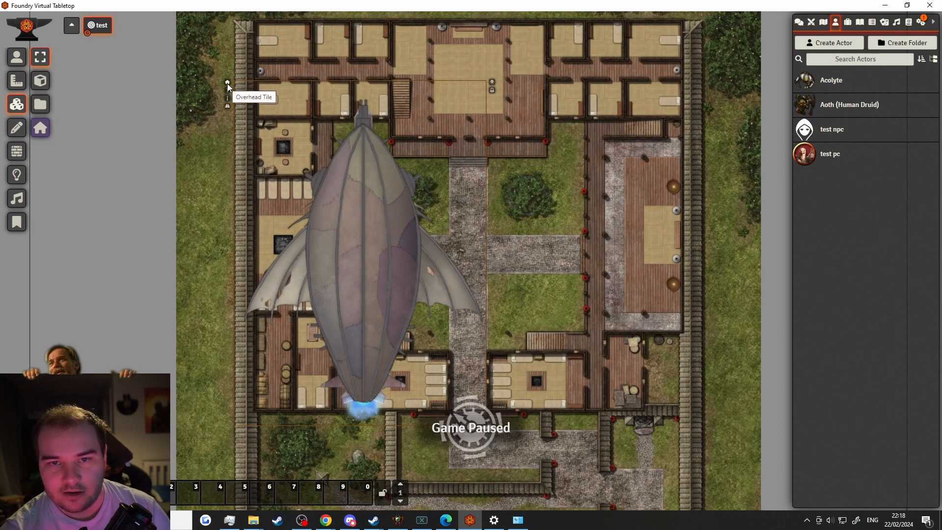
# Make the airship an overhead tile and move it right over the courtyard
pyautogui.click(228, 84)
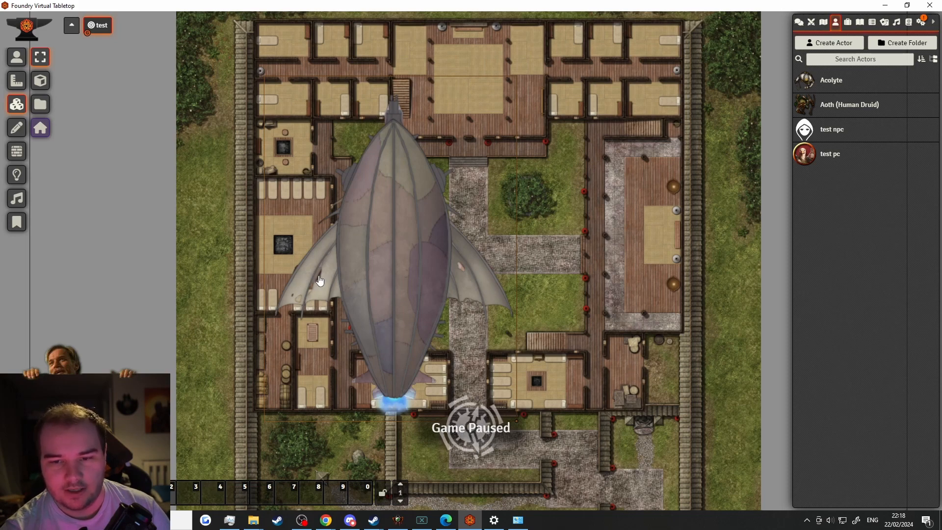
pyautogui.moveTo(412, 298); pyautogui.dragTo(517, 267)
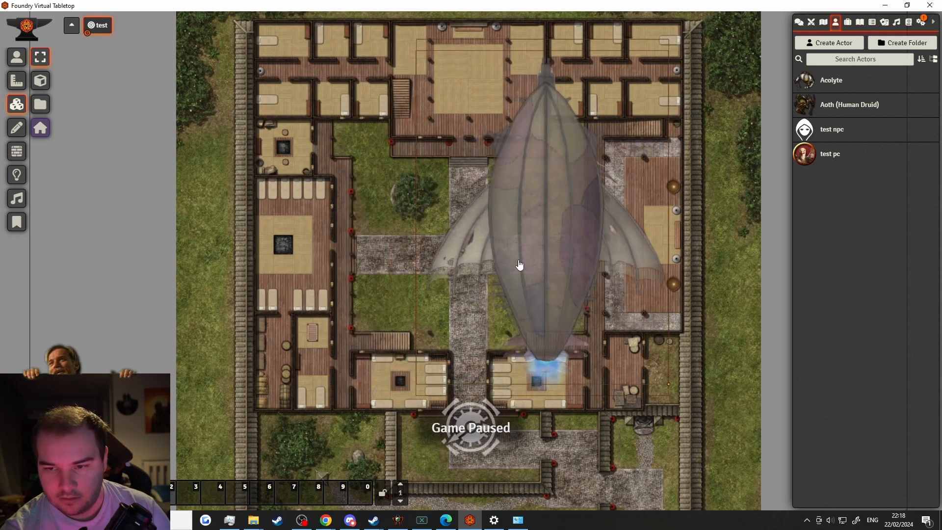
pyautogui.scroll(4, 481, 265)
pyautogui.scroll(10, 481, 265)
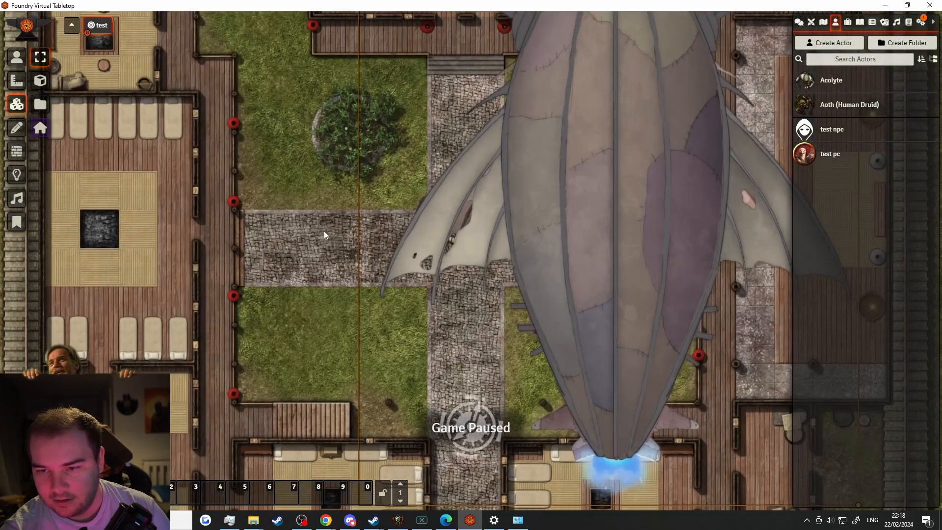
pyautogui.scroll(-2, 290, 237)
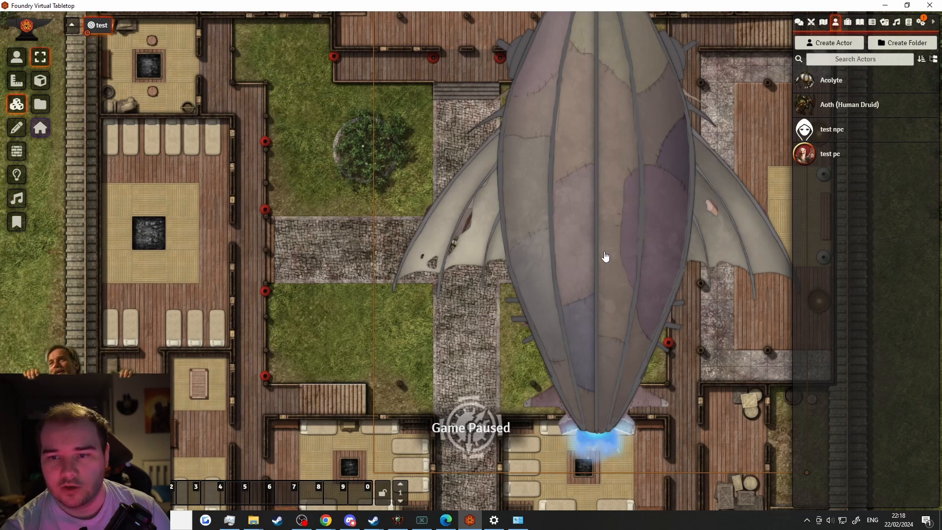
# Walk the Acolyte token left and right along the road with the arrow keys
pyautogui.click(18, 54)
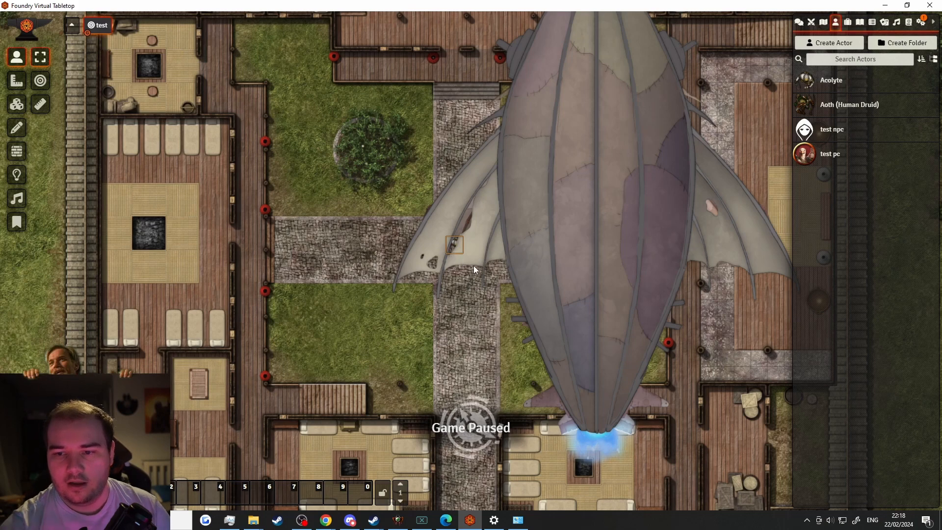
pyautogui.press('Right')
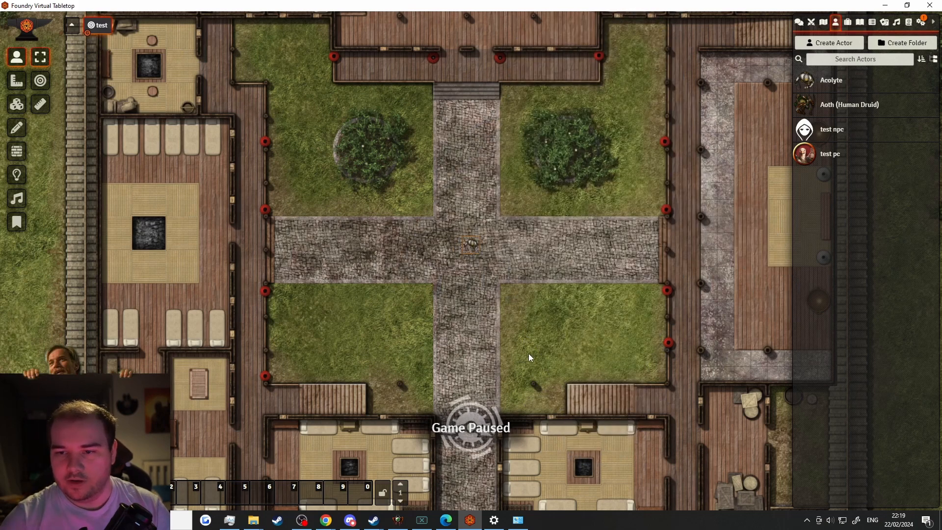
pyautogui.press('Left')
pyautogui.press('Right')
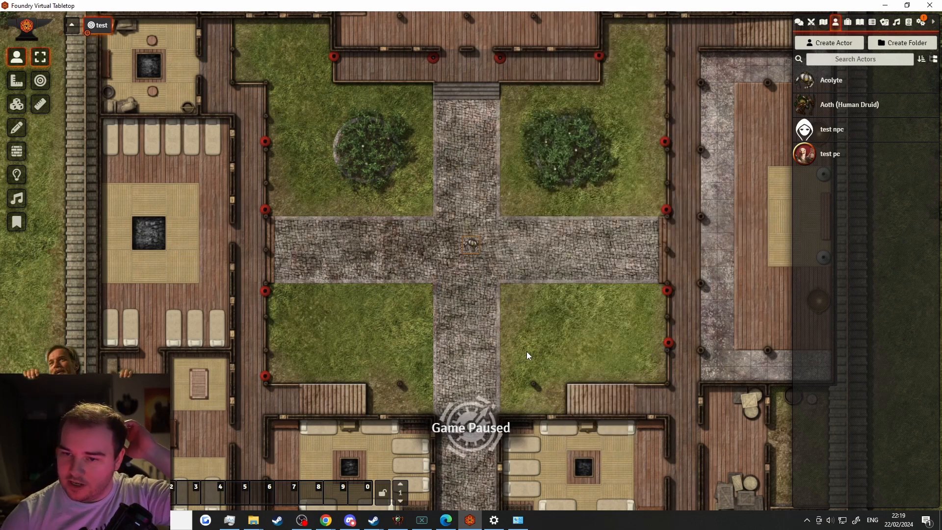
pyautogui.press('Right')
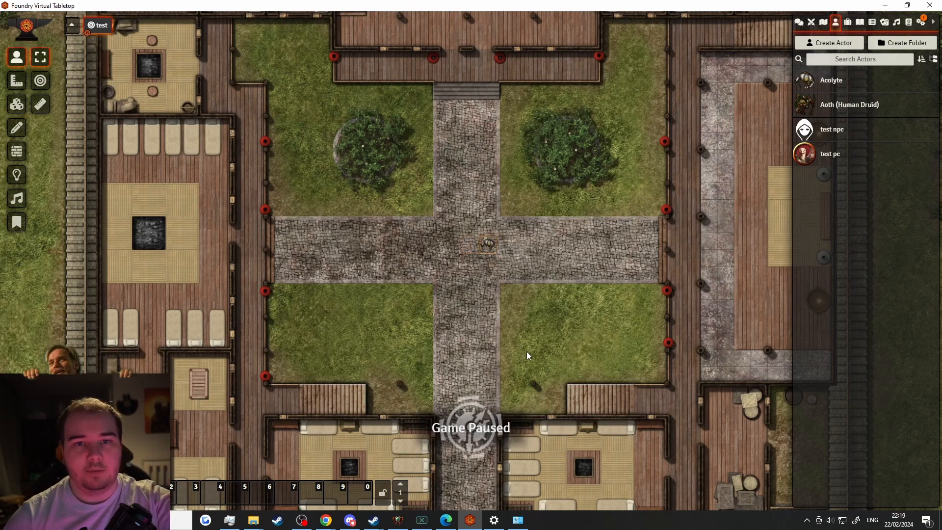
pyautogui.press('Left')
pyautogui.press('Left')
pyautogui.press('Left')
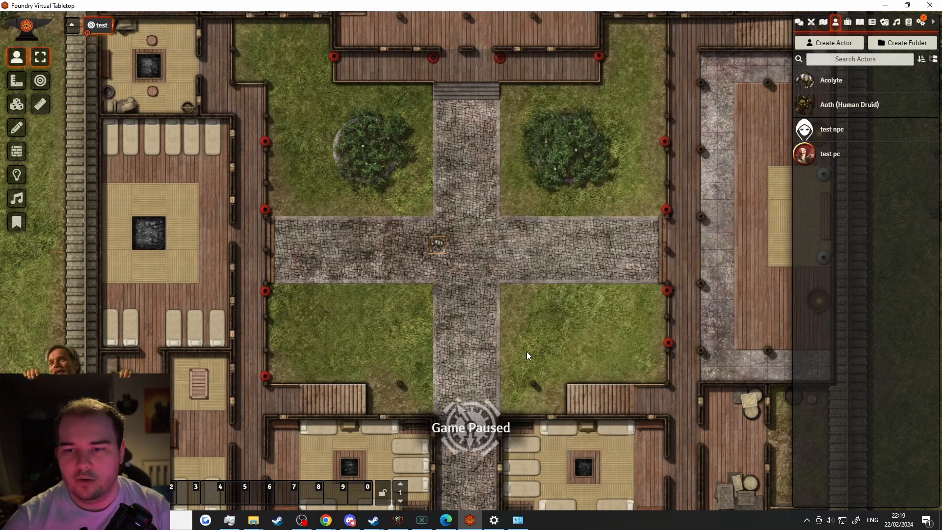
pyautogui.press('Left')
pyautogui.press('Left')
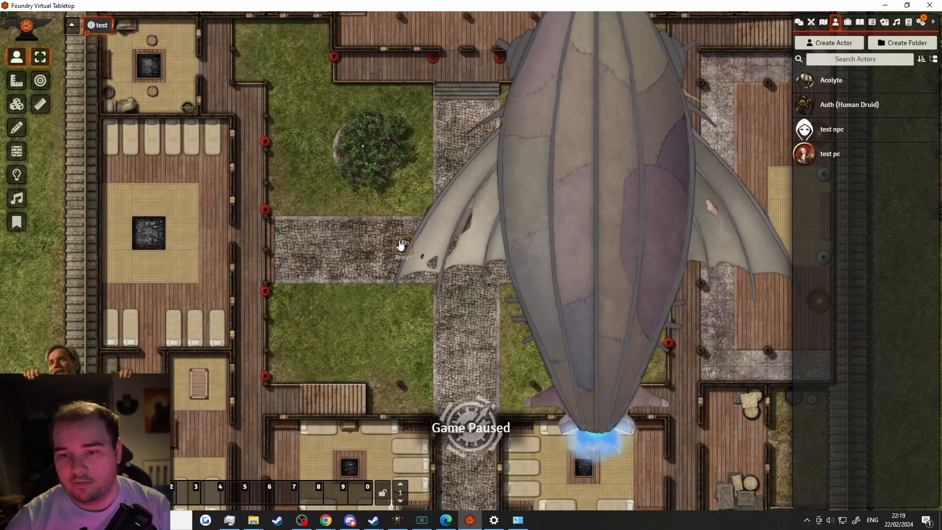
pyautogui.press('Right')
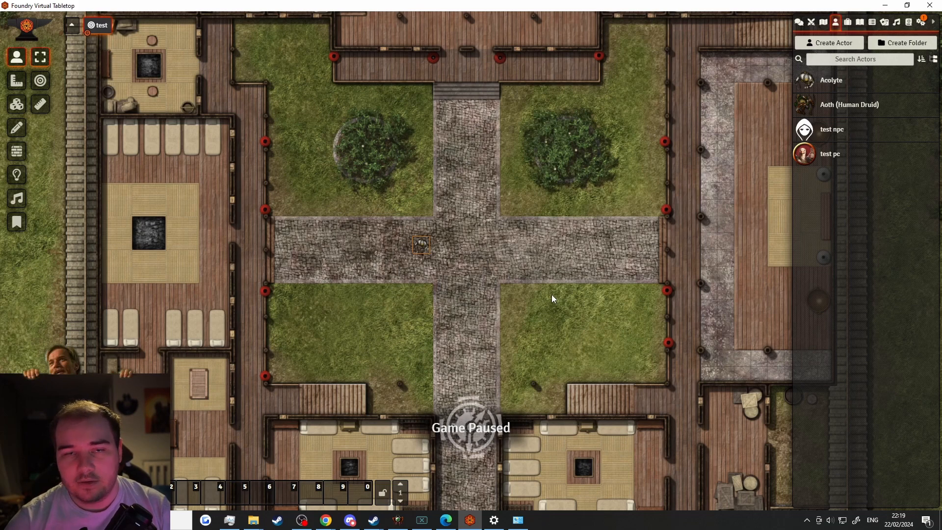
pyautogui.press('Left')
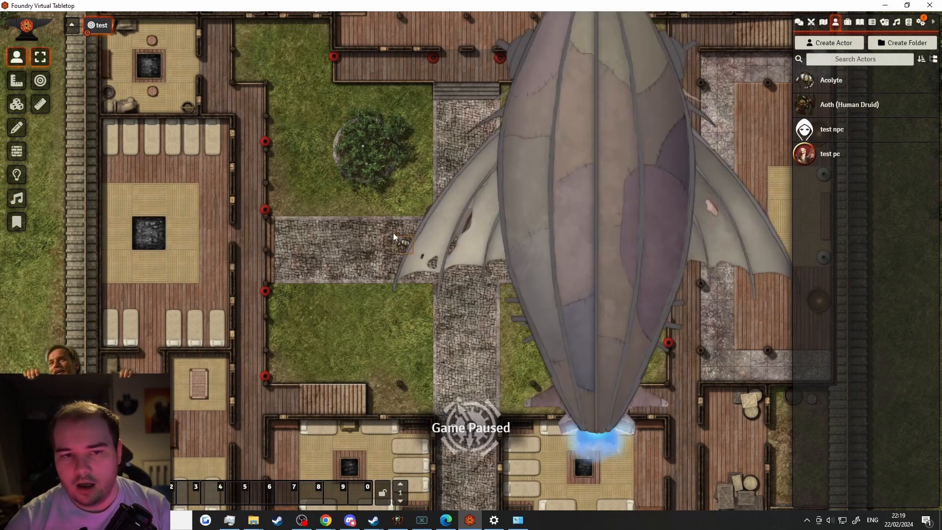
# On the foreground tile layer, move the airship tile up and to the left
pyautogui.click(16, 104)
pyautogui.click(40, 128)
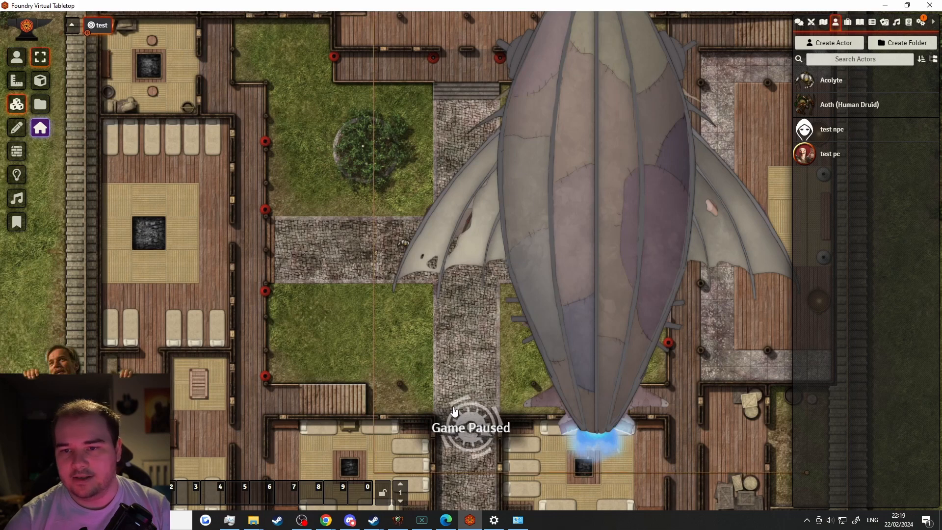
pyautogui.scroll(-2, 454, 354)
pyautogui.scroll(-1, 455, 354)
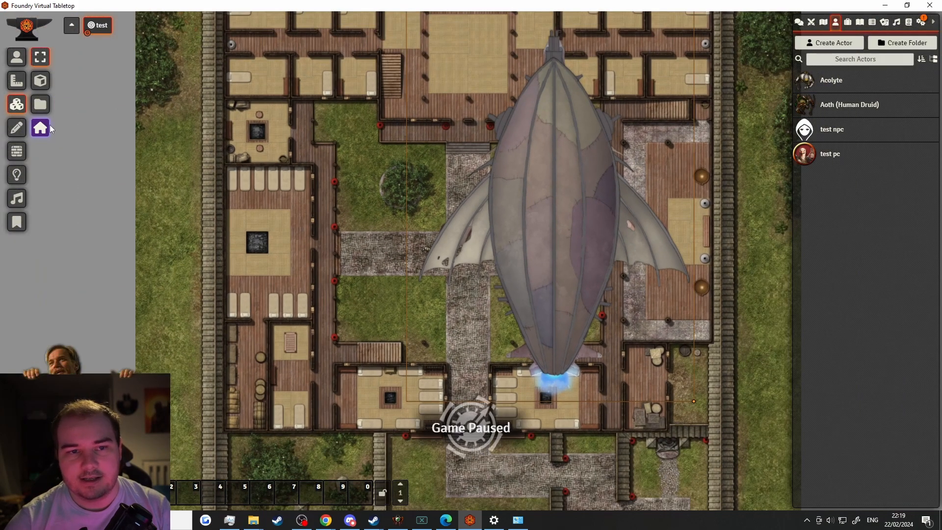
pyautogui.moveTo(334, 131); pyautogui.dragTo(279, 220)
pyautogui.moveTo(445, 281); pyautogui.dragTo(412, 248)
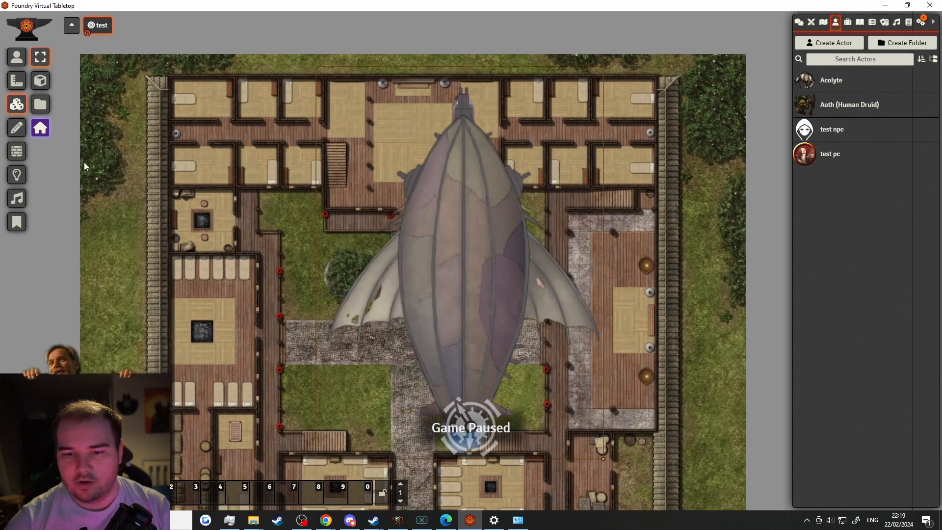
# Toggle the faded foreground view, then select and delete the airship tile
pyautogui.click(33, 133)
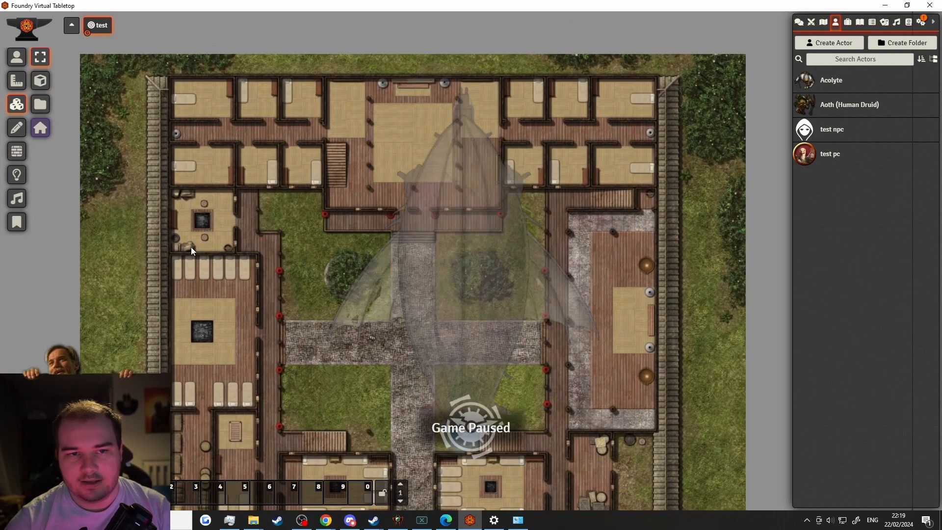
pyautogui.click(40, 130)
pyautogui.click(443, 275)
pyautogui.press('Delete')
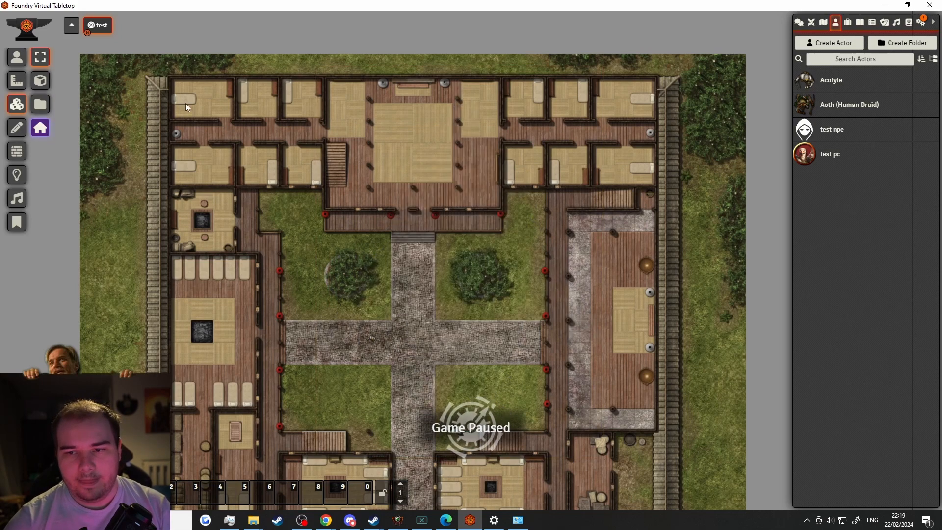
pyautogui.click(16, 128)
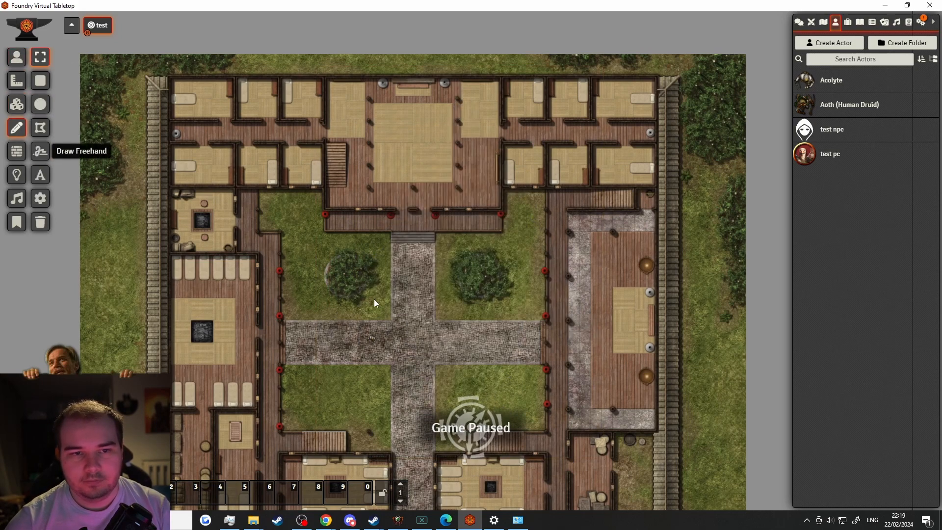
pyautogui.click(40, 81)
pyautogui.moveTo(357, 320); pyautogui.dragTo(501, 402)
pyautogui.click(40, 104)
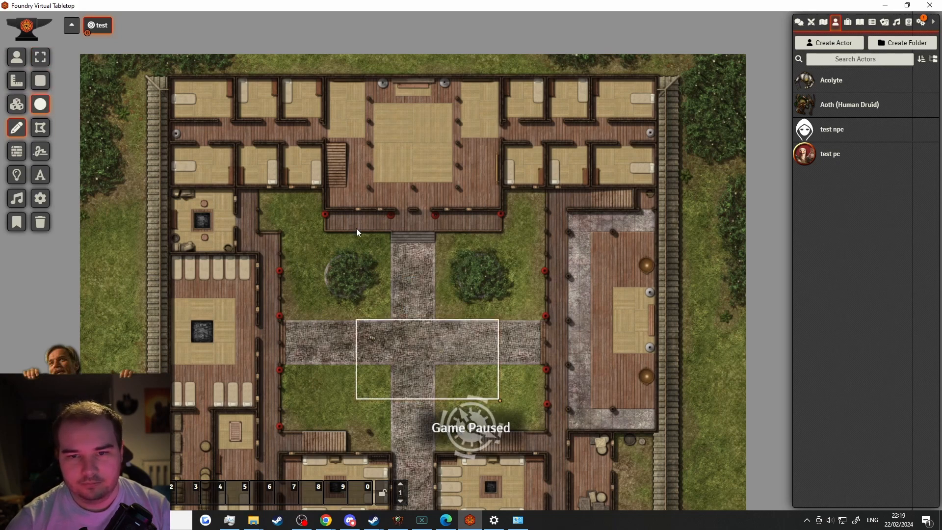
pyautogui.moveTo(383, 237); pyautogui.dragTo(471, 349)
pyautogui.click(40, 128)
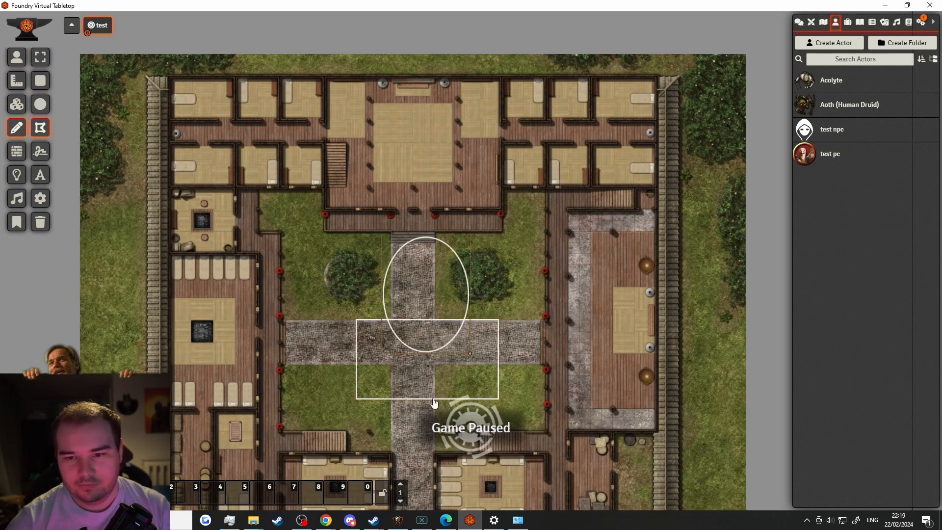
pyautogui.moveTo(434, 399); pyautogui.dragTo(349, 333)
pyautogui.click(344, 322)
pyautogui.press('Escape')
pyautogui.doubleClick(426, 274)
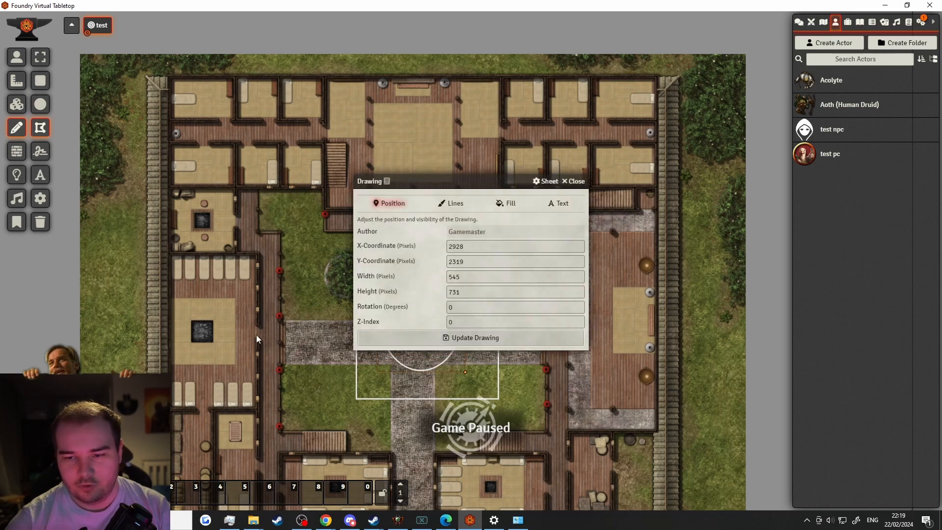
pyautogui.click(41, 151)
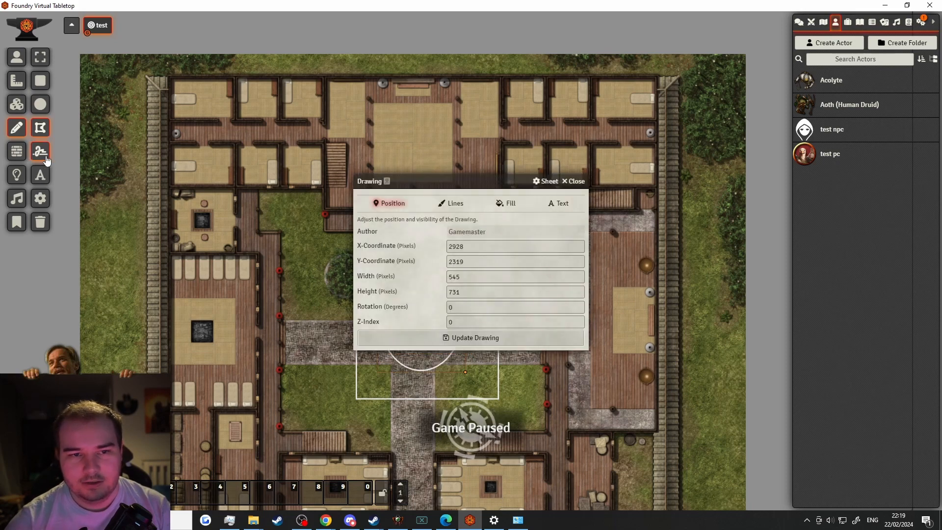
pyautogui.click(573, 181)
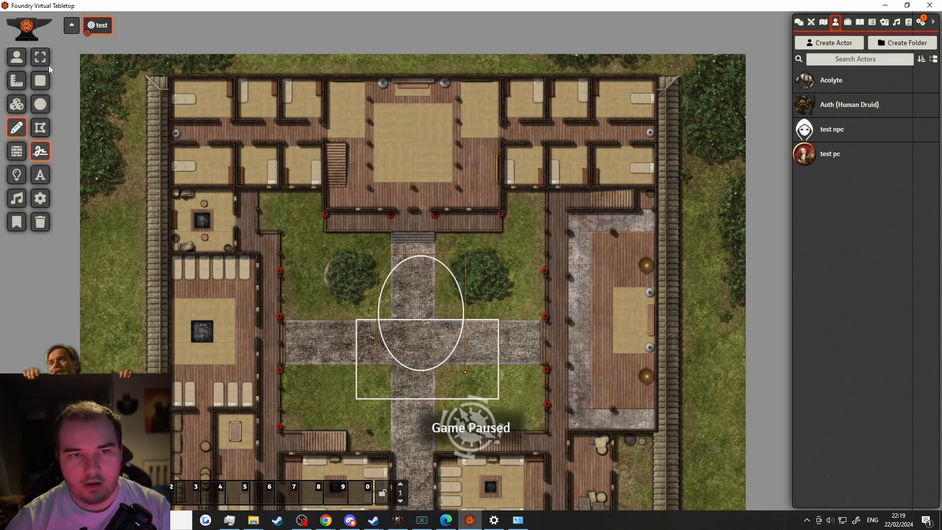
pyautogui.click(48, 67)
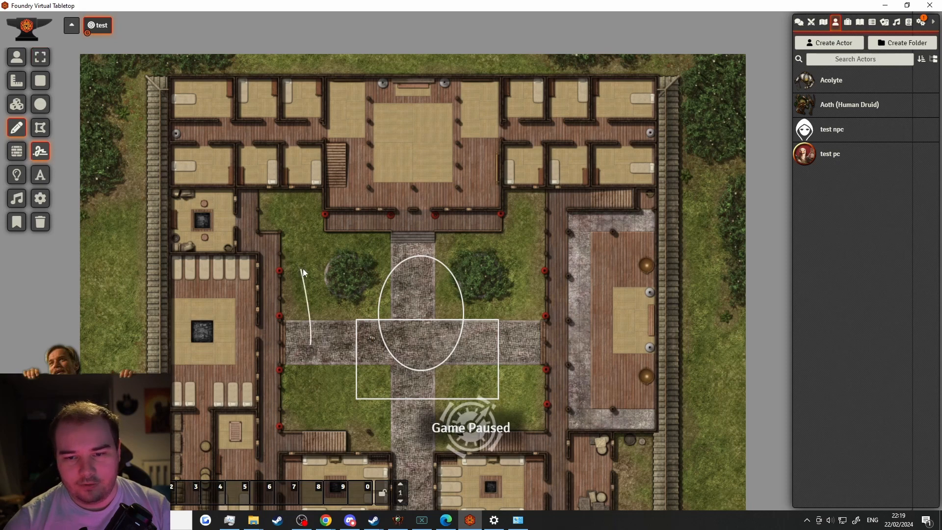
pyautogui.press('t')
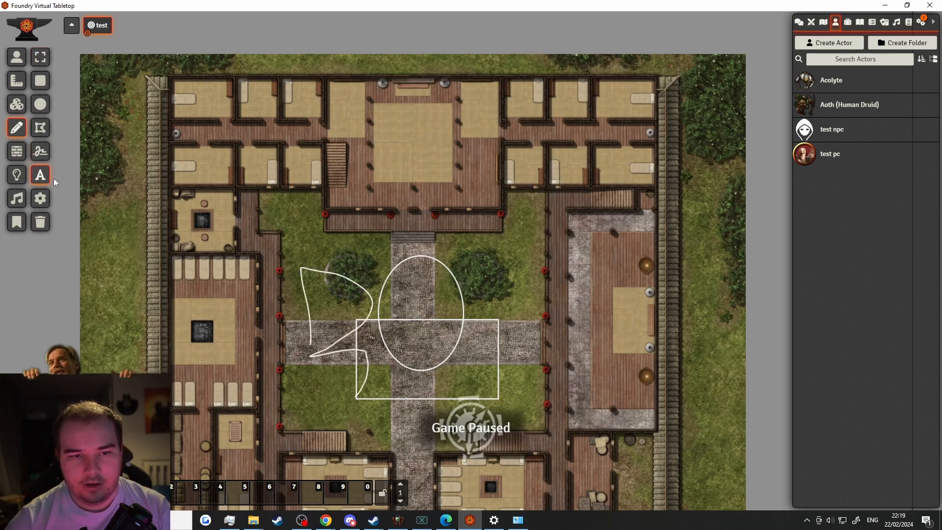
pyautogui.moveTo(465, 264); pyautogui.dragTo(554, 334)
pyautogui.write('hello')
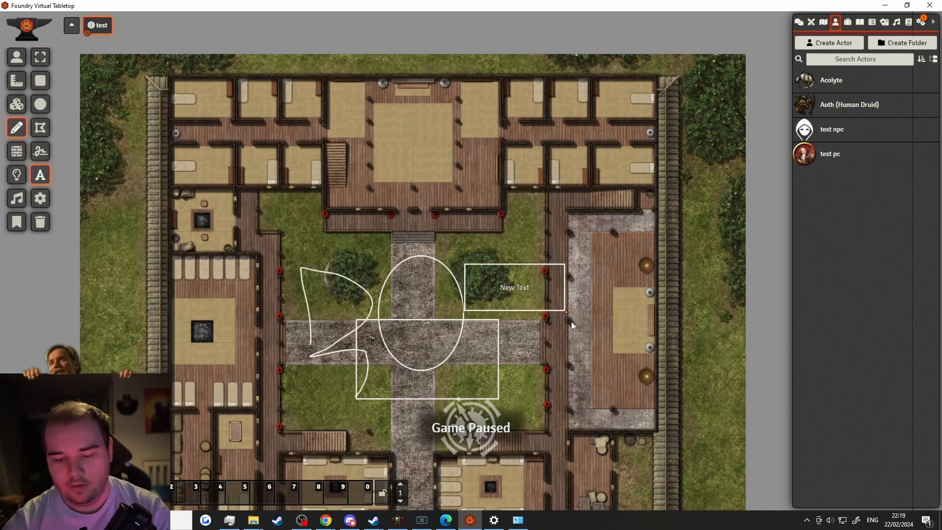
pyautogui.press('Return')
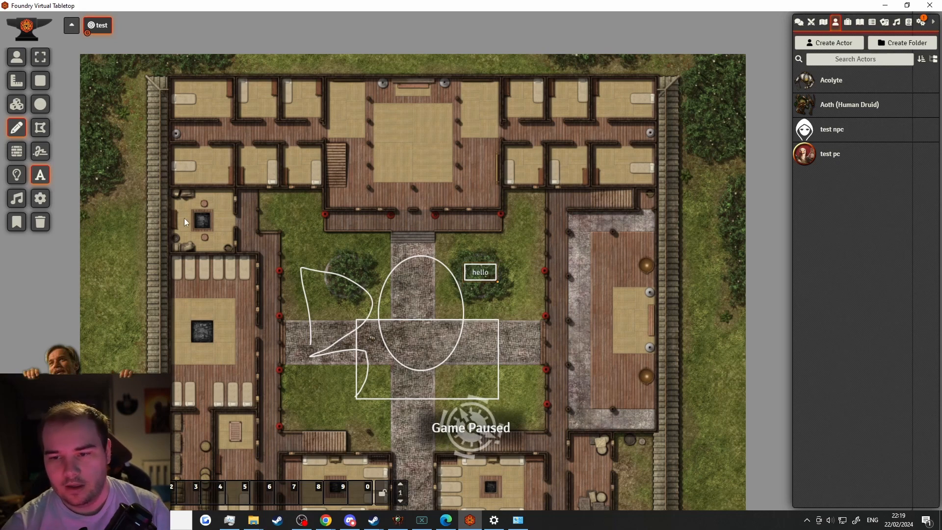
pyautogui.click(39, 62)
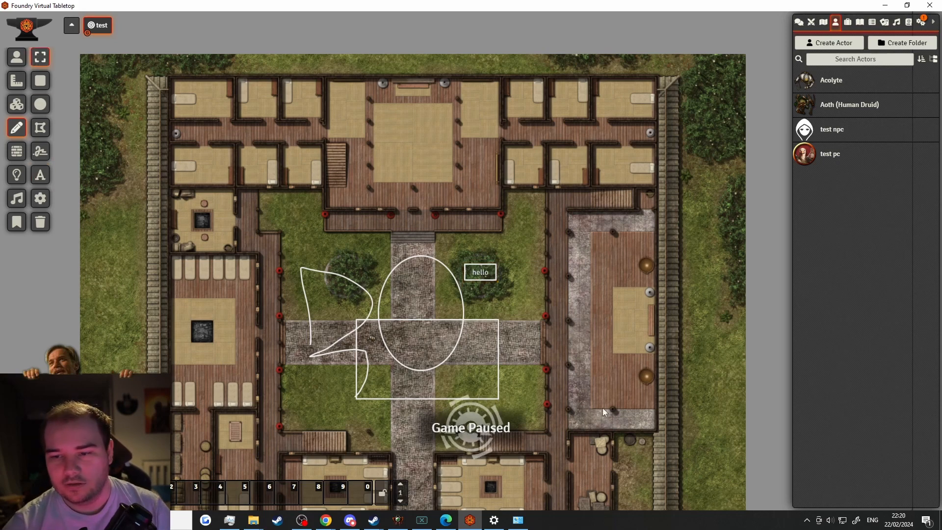
pyautogui.click(41, 222)
pyautogui.click(395, 276)
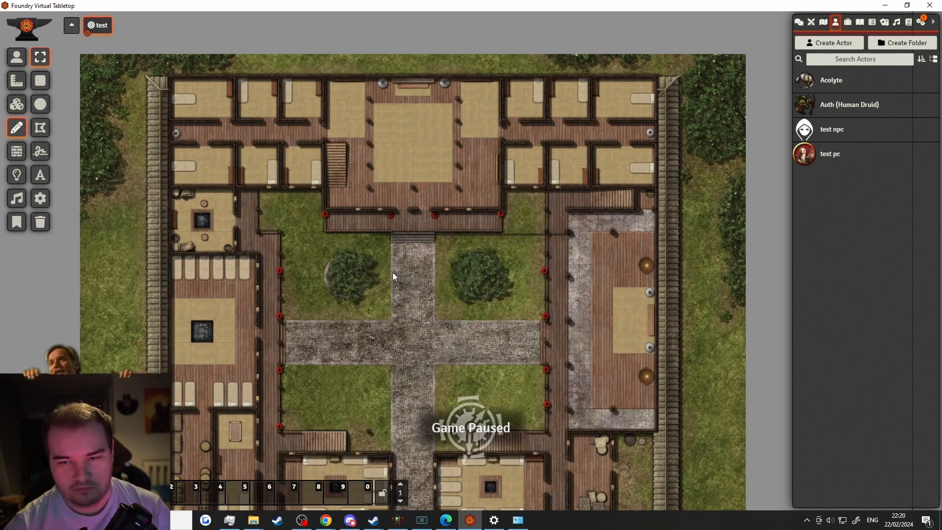
# Draw a test wall along the left porch railing
pyautogui.click(16, 151)
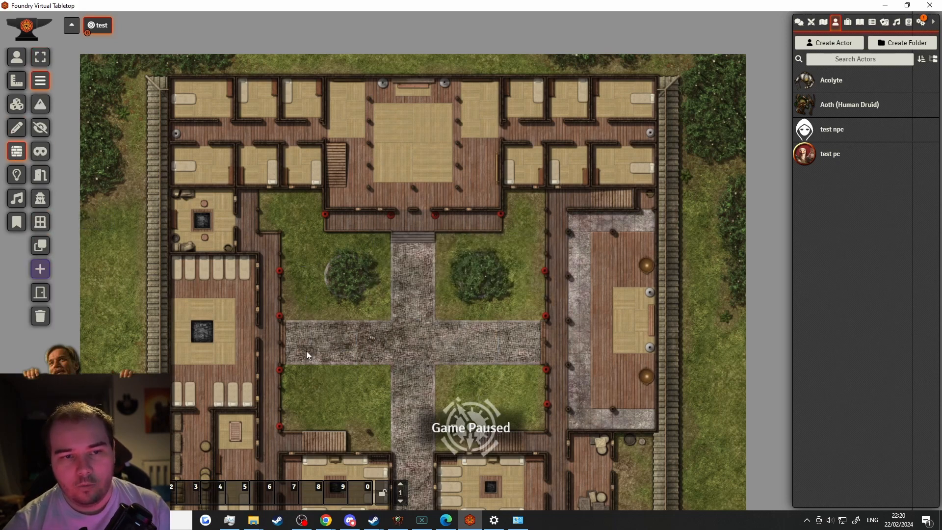
pyautogui.scroll(3, 484, 293)
pyautogui.scroll(5, 241, 223)
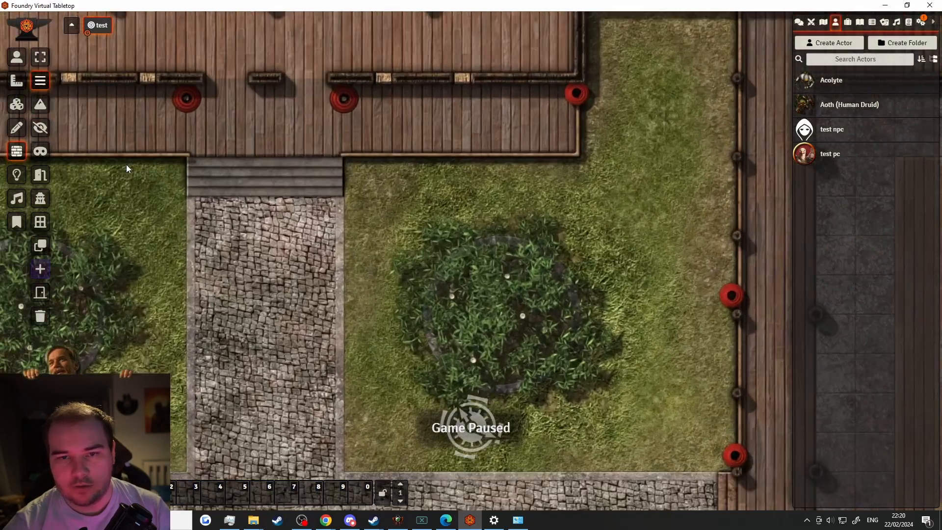
pyautogui.press('Down')
pyautogui.press('Down')
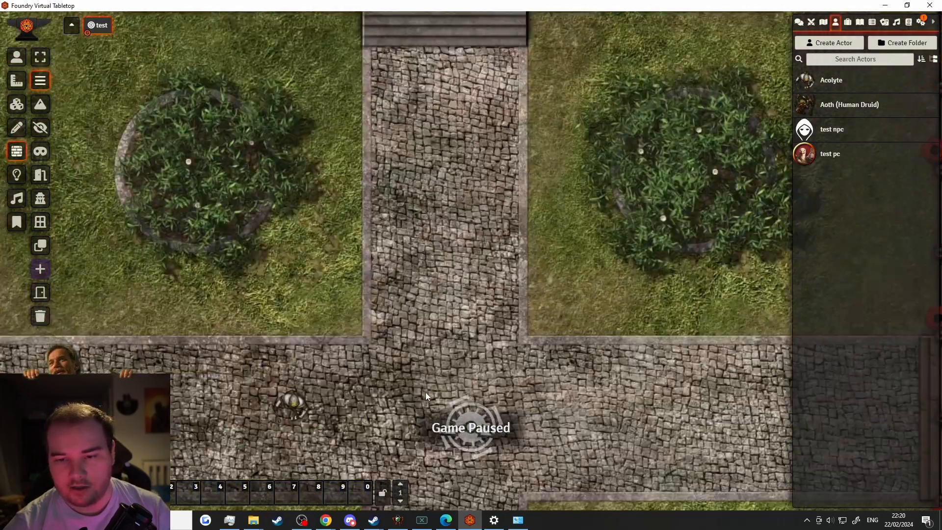
pyautogui.press('Up')
pyautogui.press('Up')
pyautogui.press('Up')
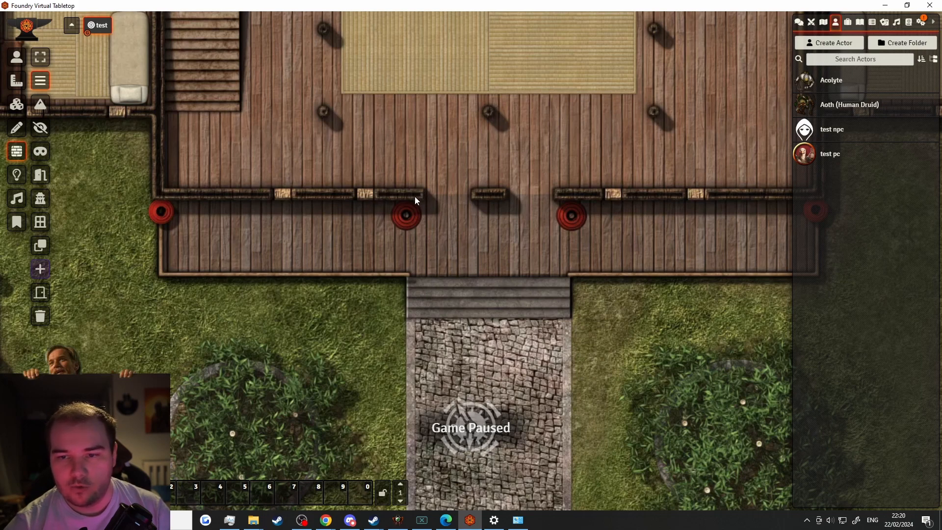
pyautogui.moveTo(421, 194)
pyautogui.mouseDown()
pyautogui.moveTo(317, 187)
pyautogui.moveTo(158, 194)
pyautogui.mouseUp()
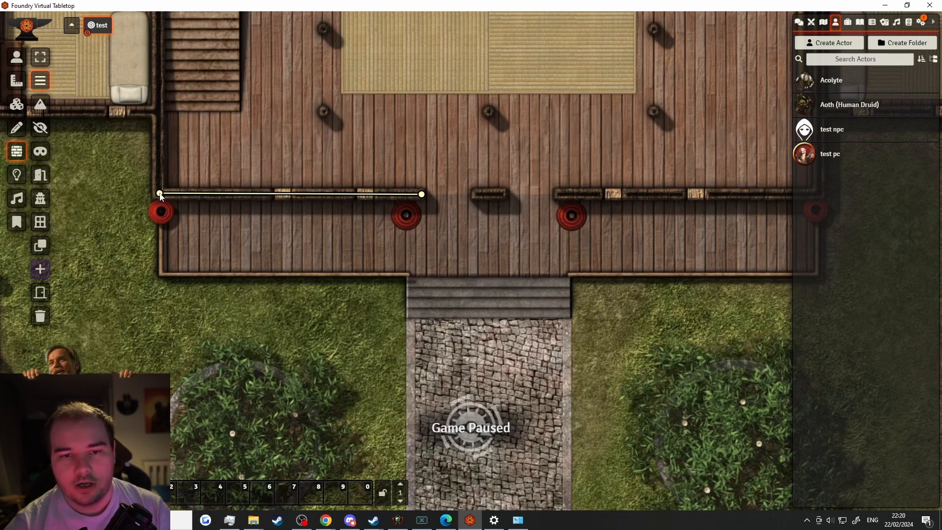
# Drop a test pc token on the porch, then remove it from the map
pyautogui.click(40, 56)
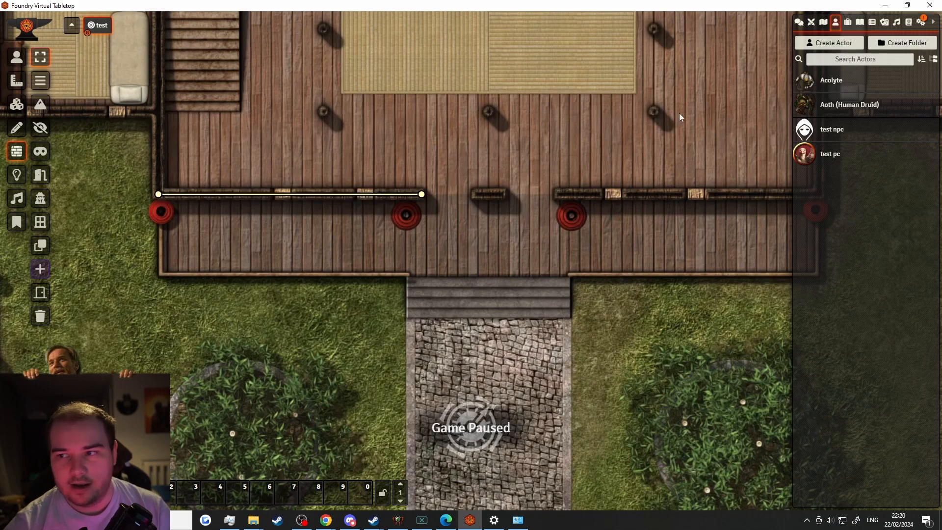
pyautogui.click(826, 156)
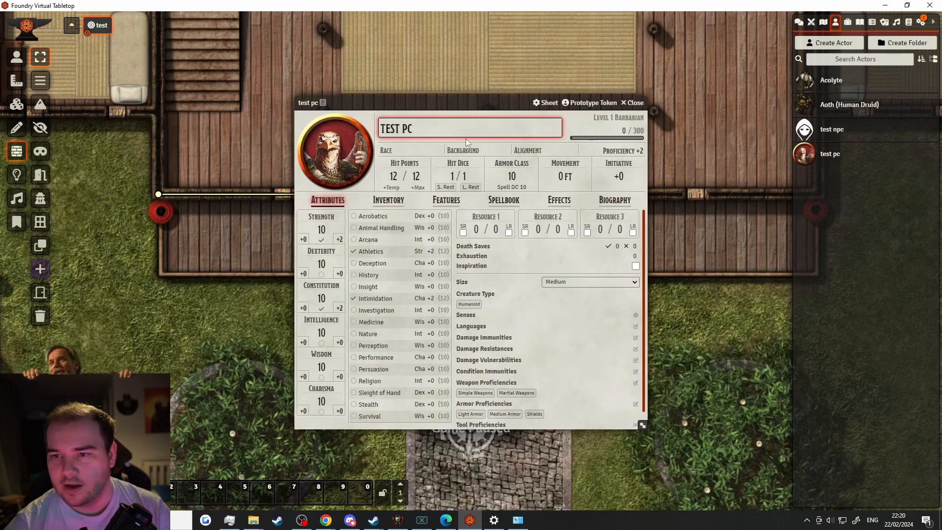
pyautogui.press('Escape')
pyautogui.moveTo(809, 155); pyautogui.dragTo(299, 250)
pyautogui.click(308, 265)
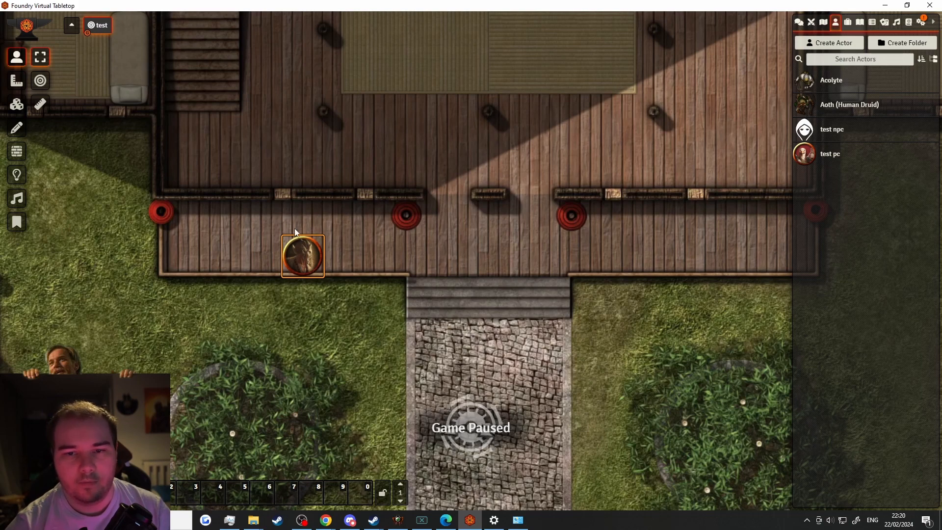
pyautogui.press('Delete')
# Delete the test porch wall
pyautogui.click(16, 151)
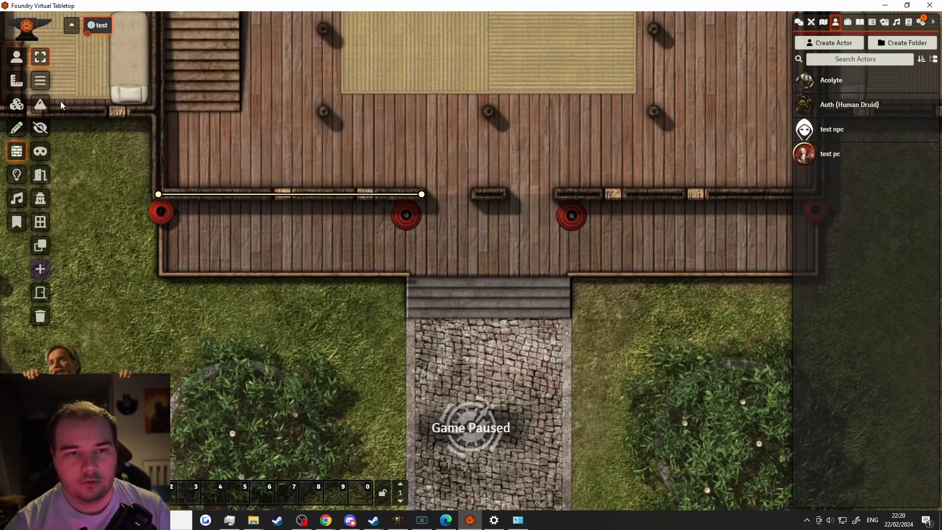
pyautogui.click(209, 197)
pyautogui.press('Delete')
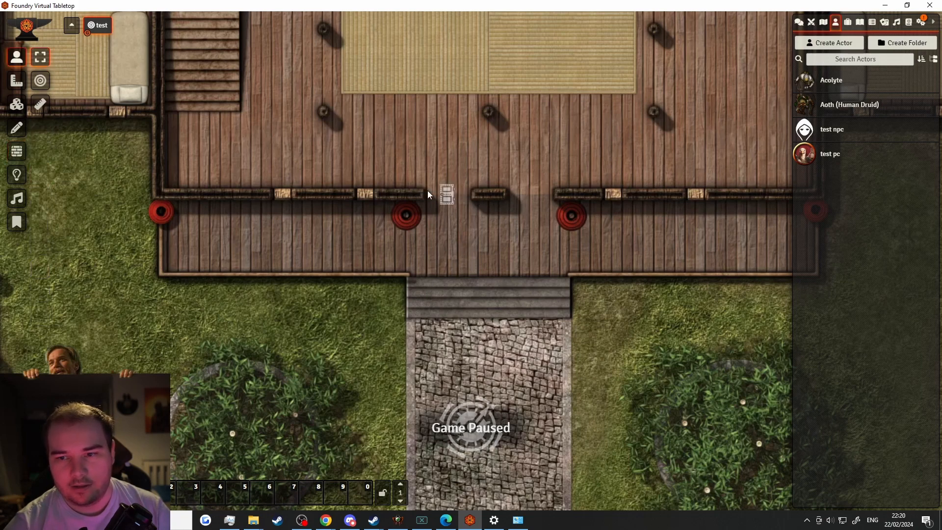
# Open and close the porch door, then lock it
pyautogui.click(438, 195)
pyautogui.click(444, 195)
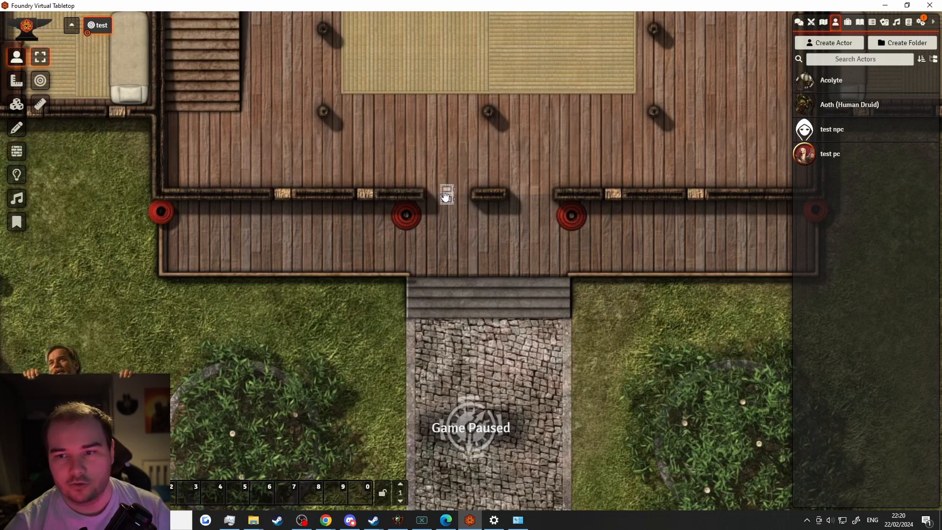
pyautogui.rightClick(446, 195)
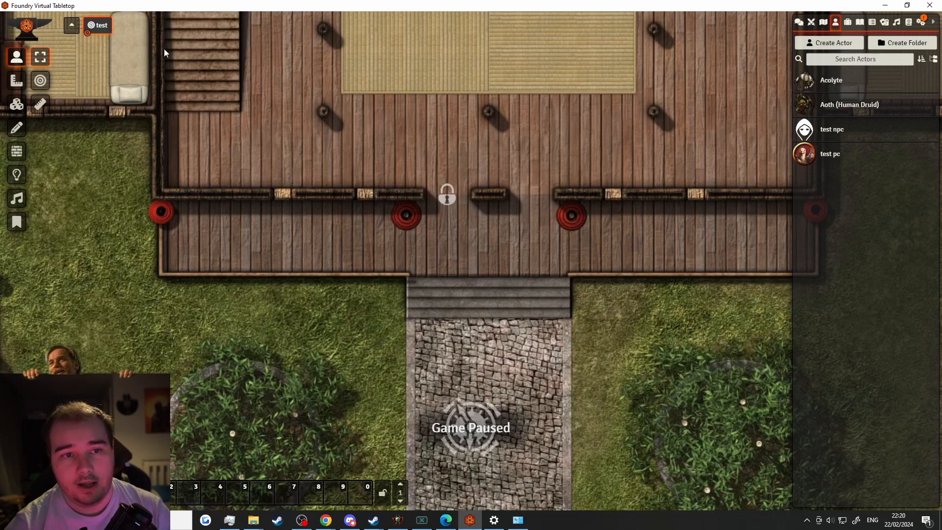
pyautogui.click(16, 151)
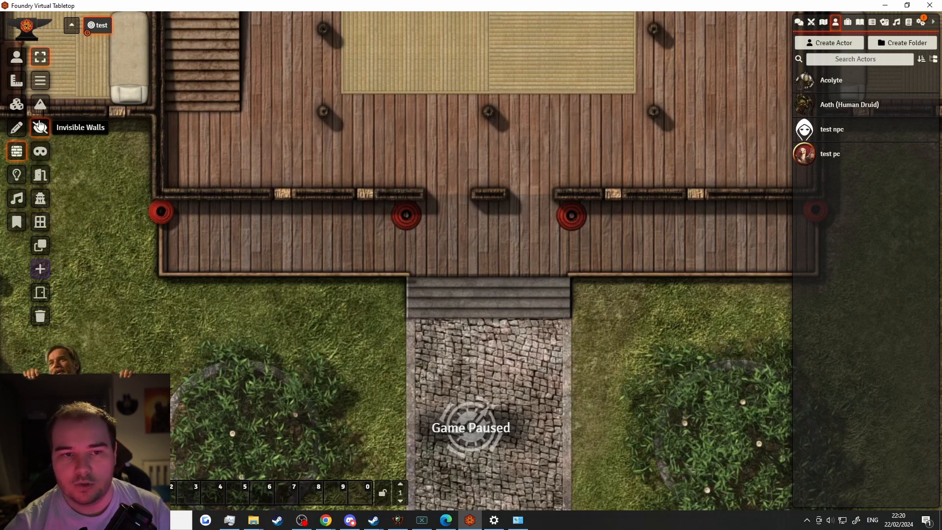
# Place a new light source at the crossroads and bring up its settings
pyautogui.click(17, 181)
pyautogui.moveTo(422, 328); pyautogui.dragTo(421, 131)
pyautogui.moveTo(426, 288); pyautogui.dragTo(366, 132)
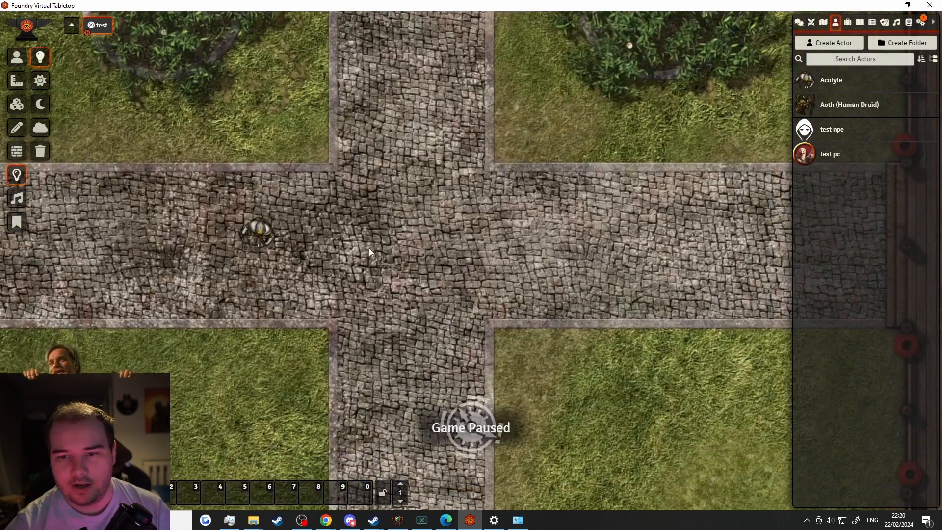
pyautogui.moveTo(369, 248); pyautogui.dragTo(508, 346)
pyautogui.scroll(1, 507, 346)
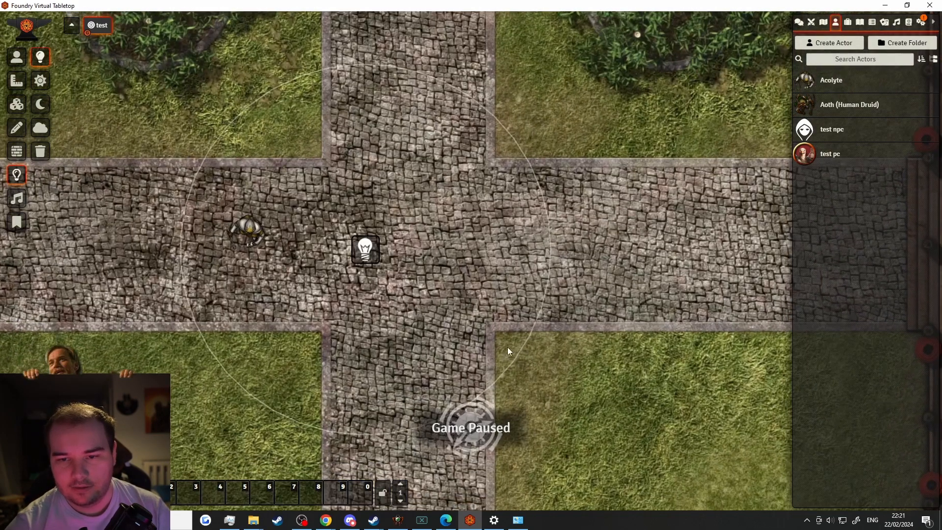
pyautogui.doubleClick(378, 257)
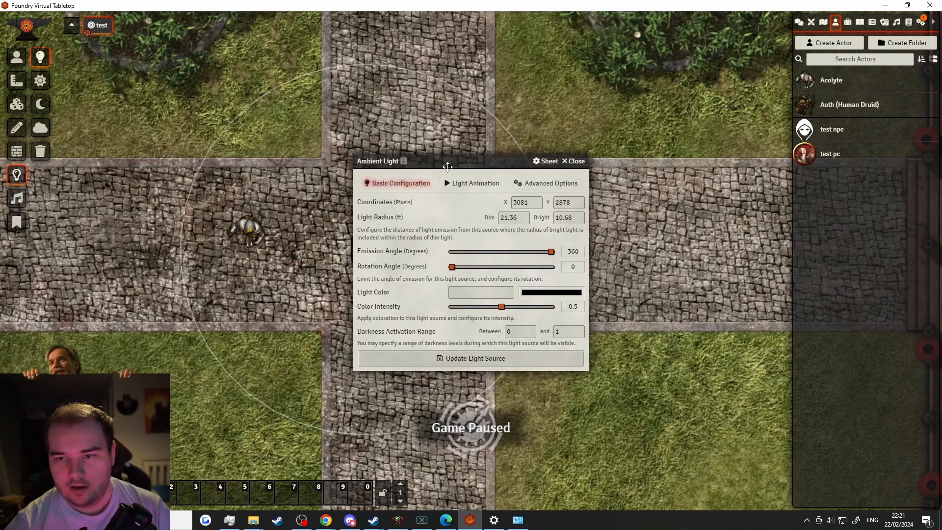
pyautogui.moveTo(459, 159); pyautogui.dragTo(675, 73)
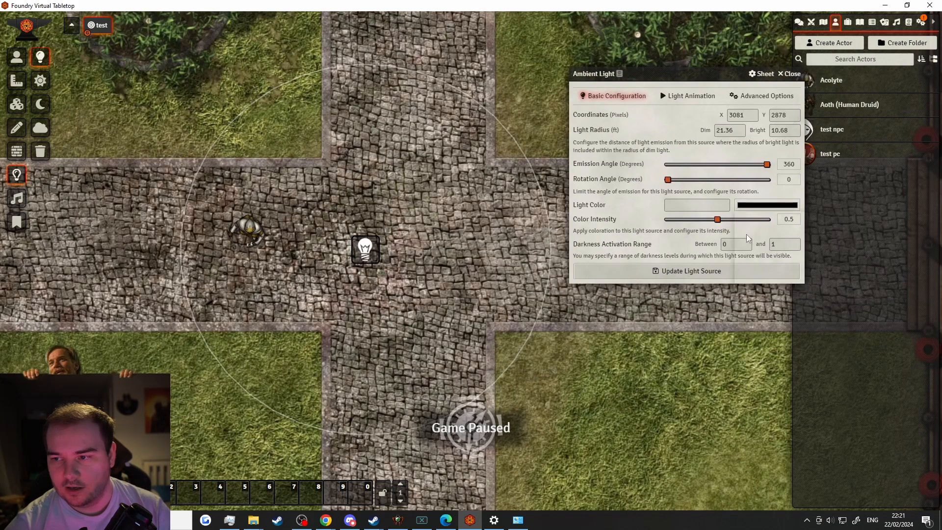
# Set the light colour to red
pyautogui.click(768, 205)
pyautogui.click(831, 223)
pyautogui.click(623, 218)
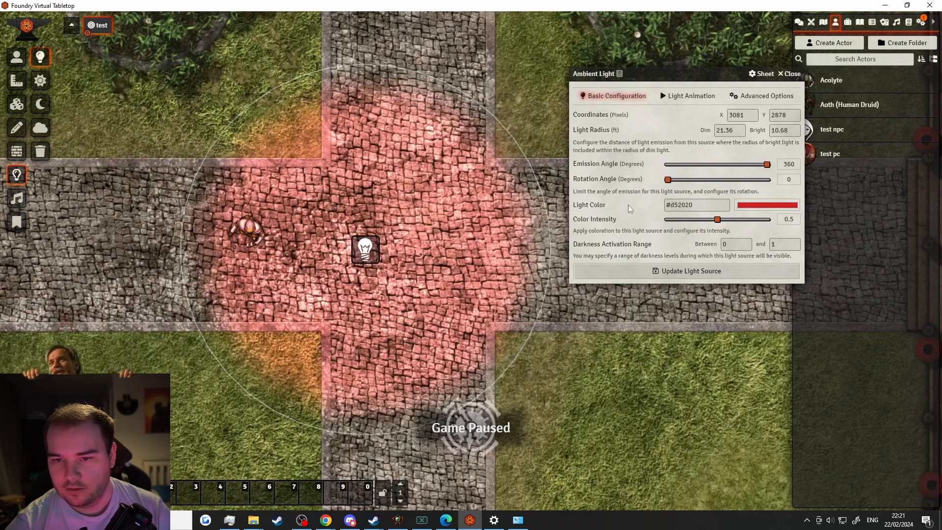
# Give the light a Torch animation with speed 10 and intensity 1
pyautogui.click(675, 100)
pyautogui.click(680, 115)
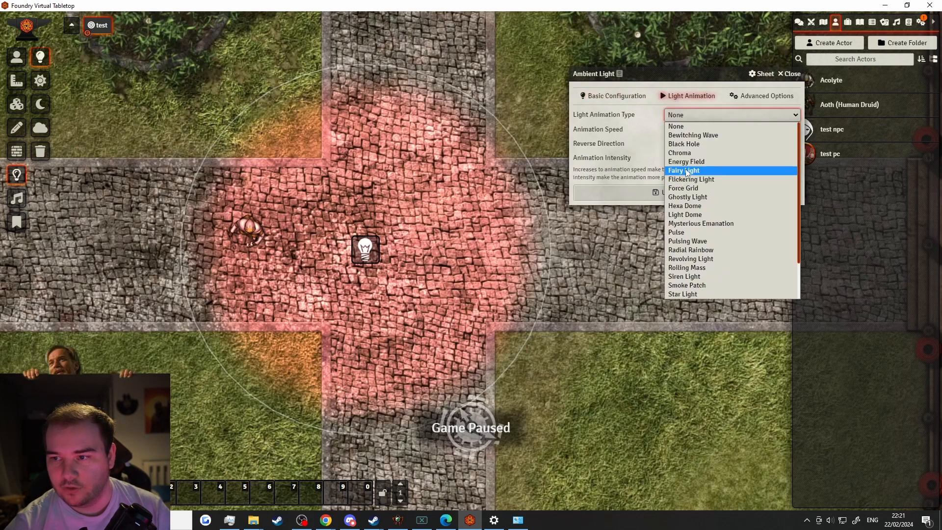
pyautogui.scroll(-2, 688, 260)
pyautogui.click(687, 284)
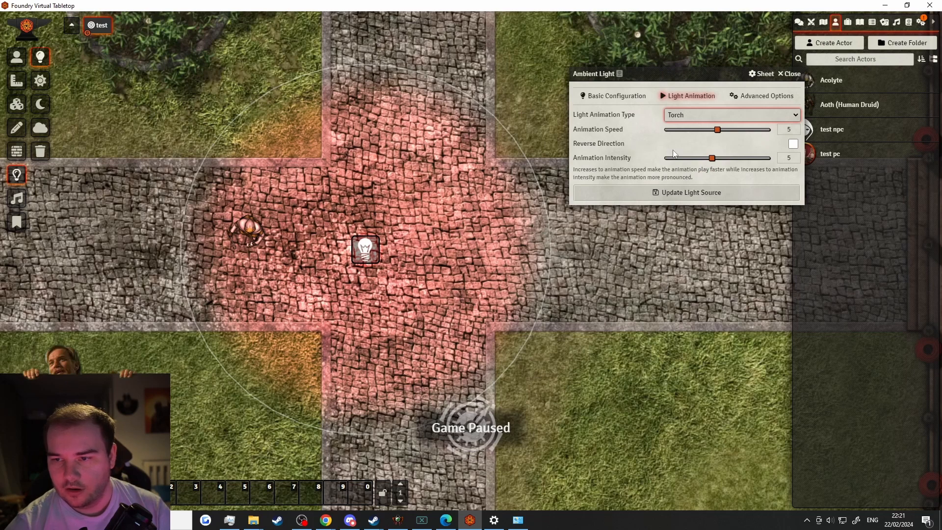
pyautogui.moveTo(749, 131); pyautogui.dragTo(768, 130)
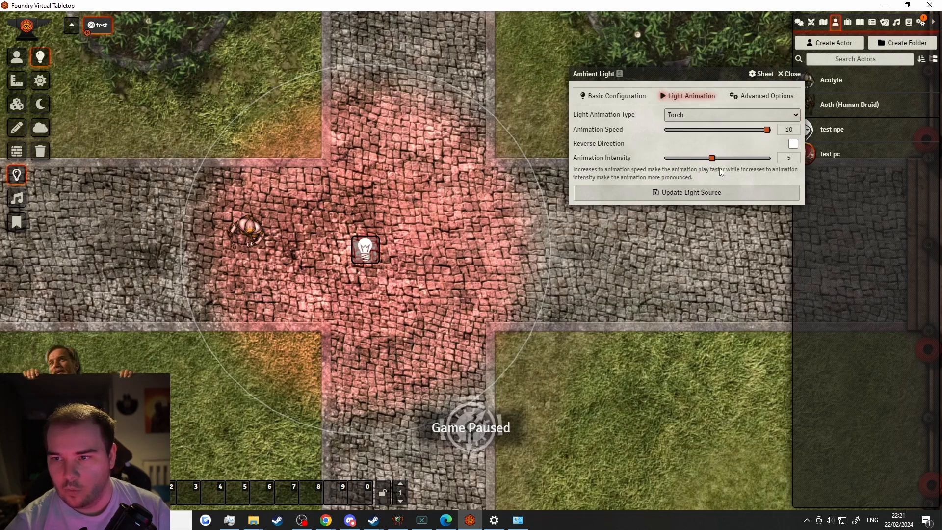
pyautogui.moveTo(712, 158); pyautogui.dragTo(768, 158)
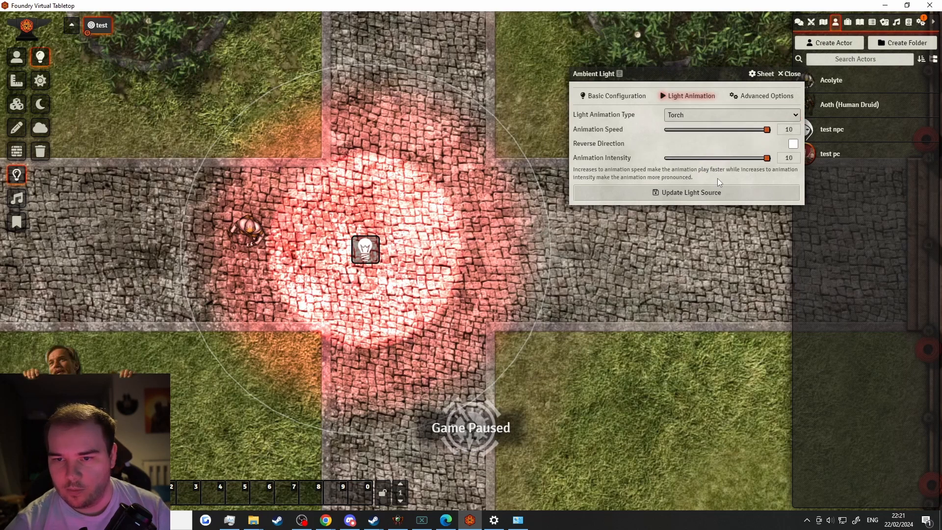
pyautogui.moveTo(681, 158); pyautogui.dragTo(667, 158)
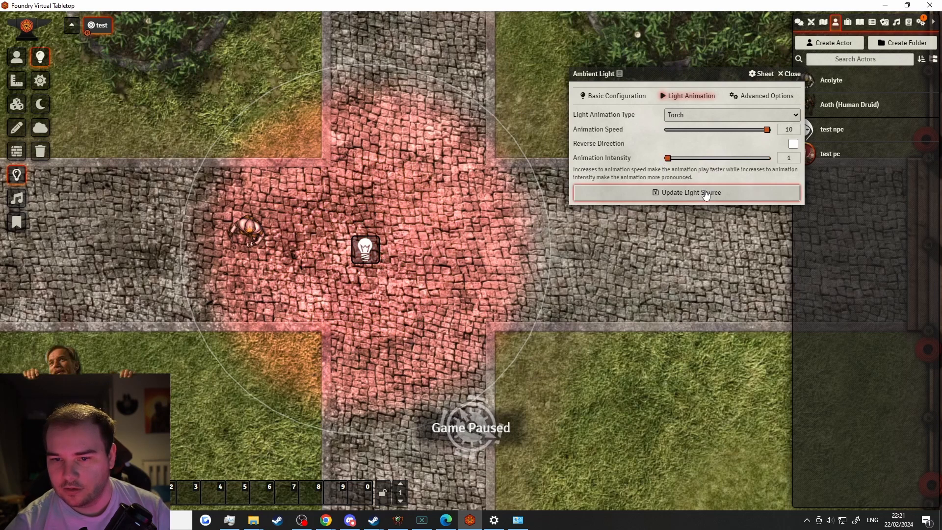
# Switch the animation to Mysterious Emanation and lower colour intensity to 0.1
pyautogui.click(708, 117)
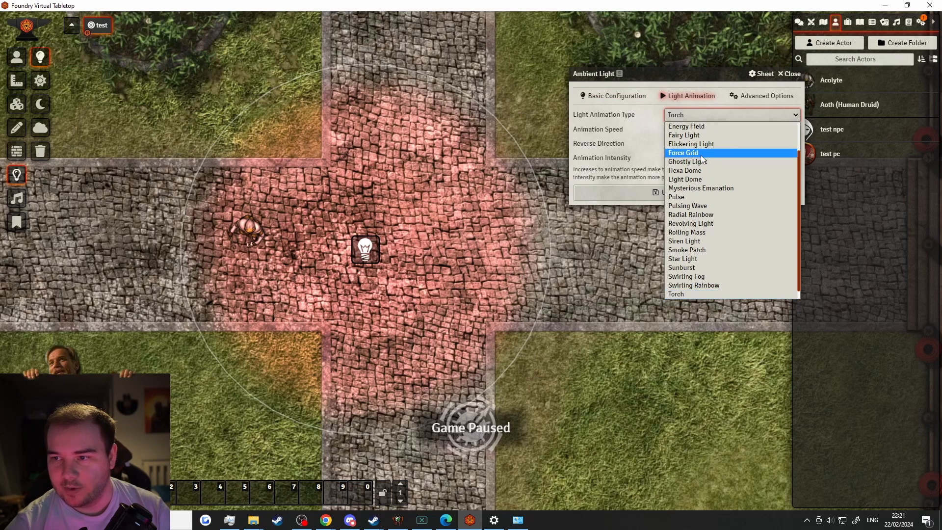
pyautogui.click(706, 188)
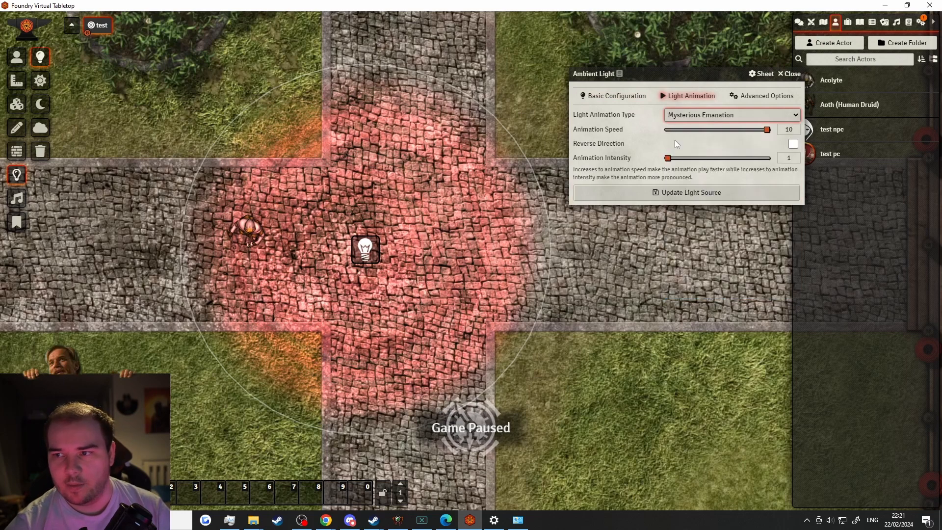
pyautogui.click(614, 96)
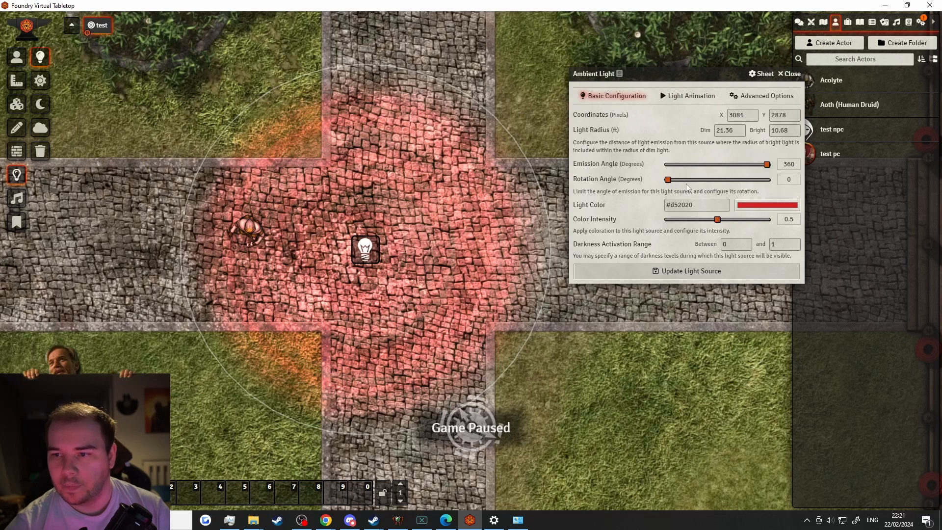
pyautogui.moveTo(717, 219); pyautogui.dragTo(678, 219)
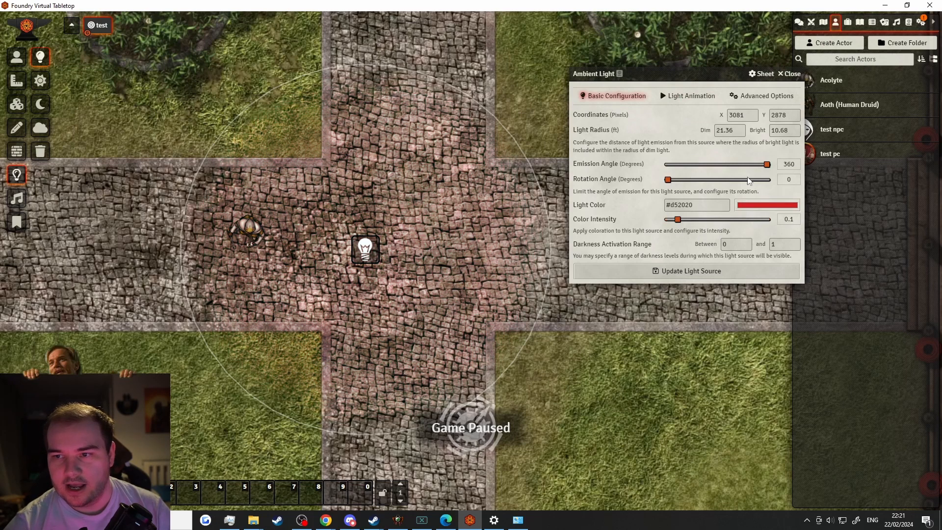
# Check the Dim and Bright radius values, then view the Advanced Options
pyautogui.doubleClick(732, 131)
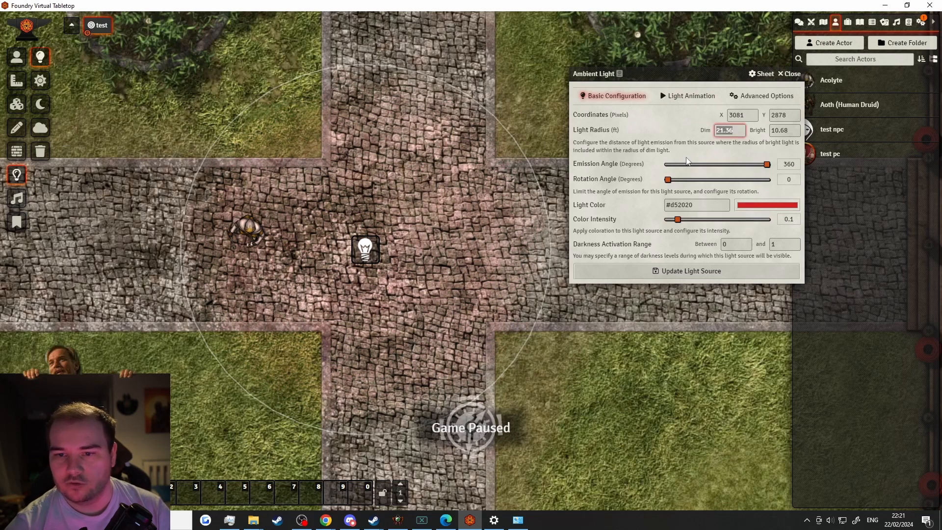
pyautogui.press('Tab')
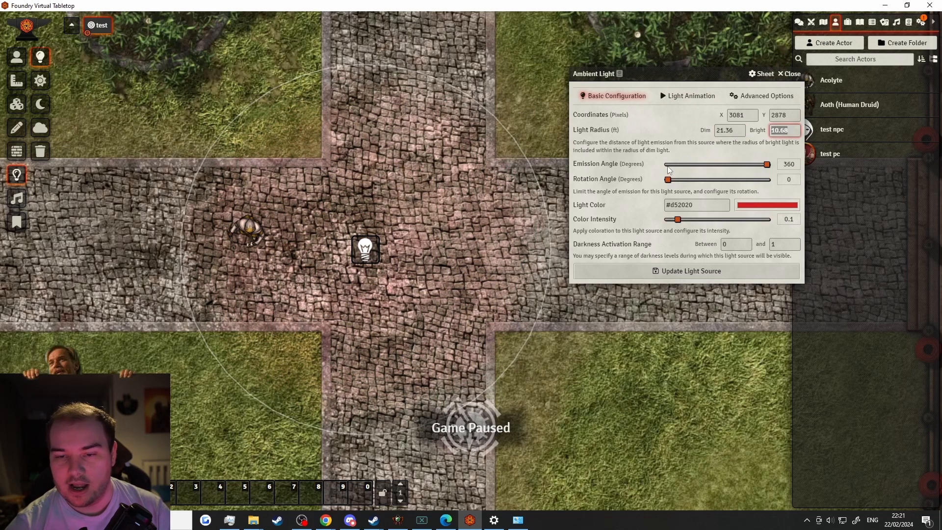
pyautogui.click(741, 96)
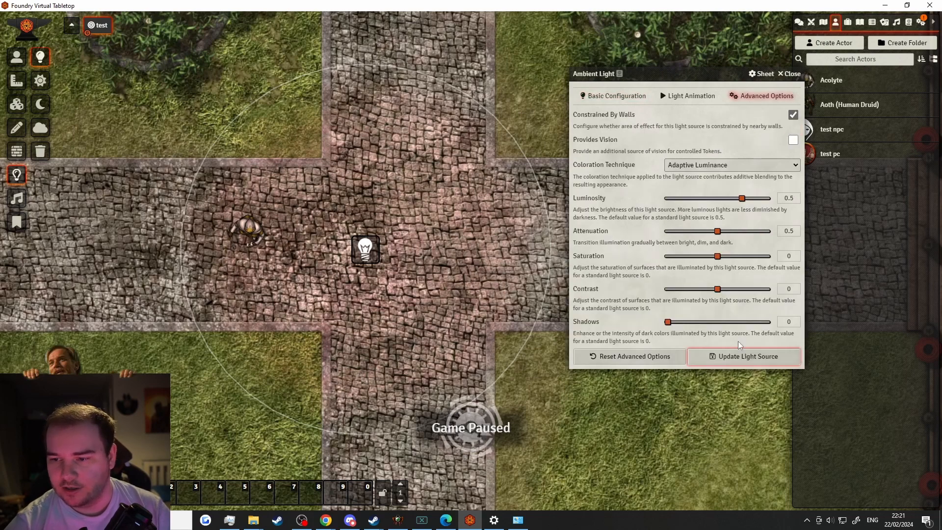
# Close the light settings, toggle the light off and on, then delete it
pyautogui.click(791, 77)
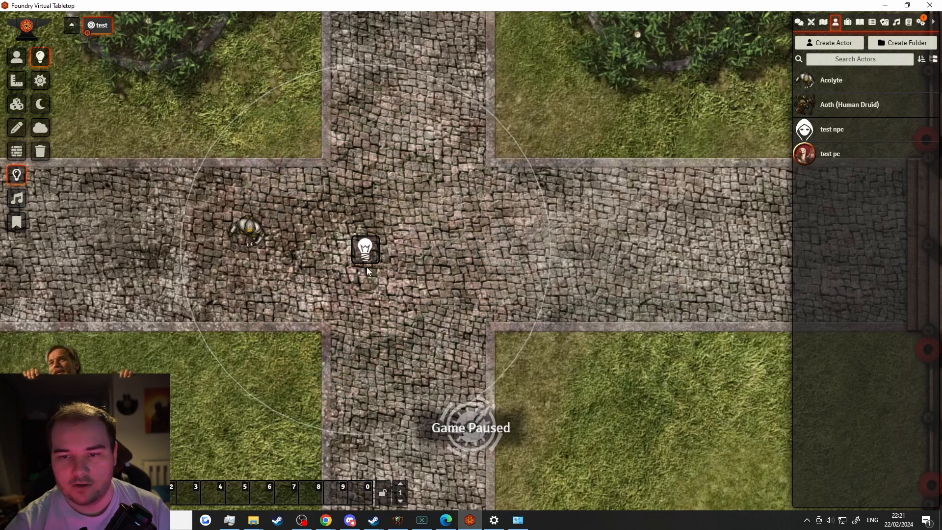
pyautogui.rightClick(369, 252)
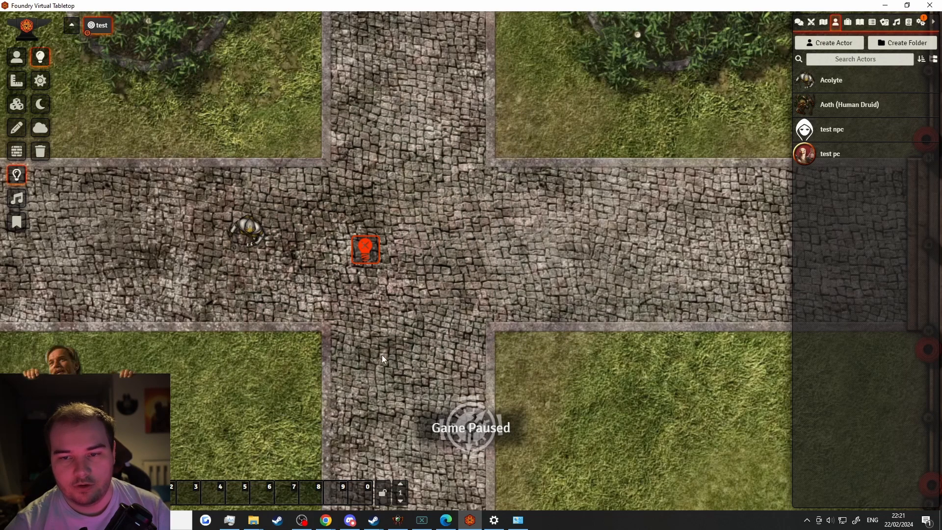
pyautogui.rightClick(366, 261)
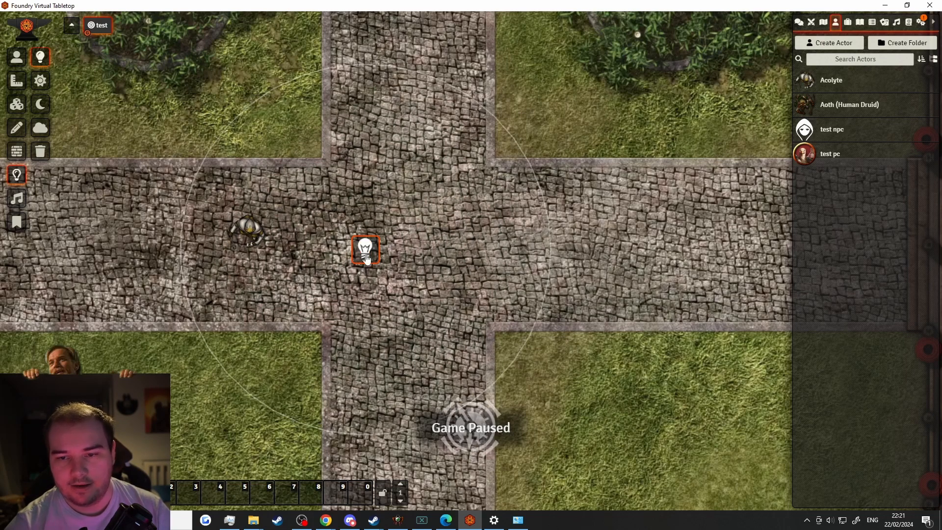
pyautogui.press('Delete')
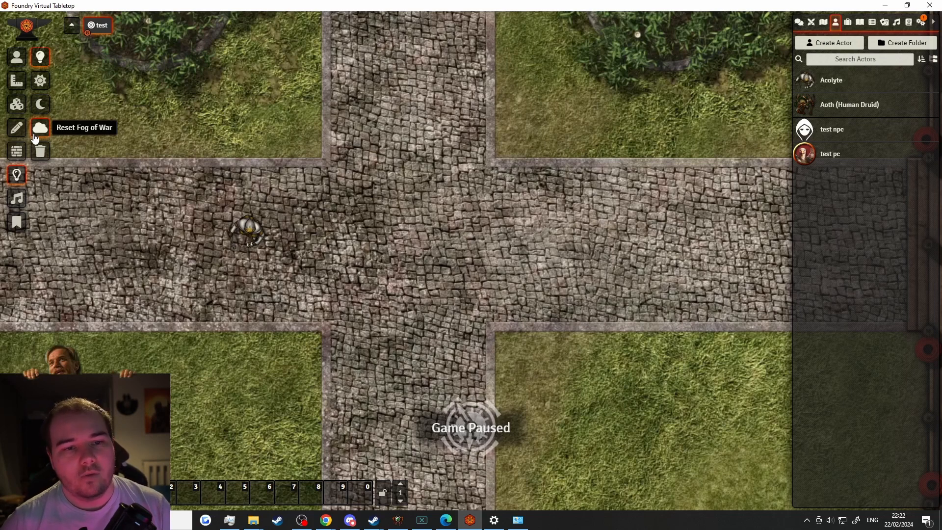
# Place an ambient sound beside the wooden building
pyautogui.click(16, 202)
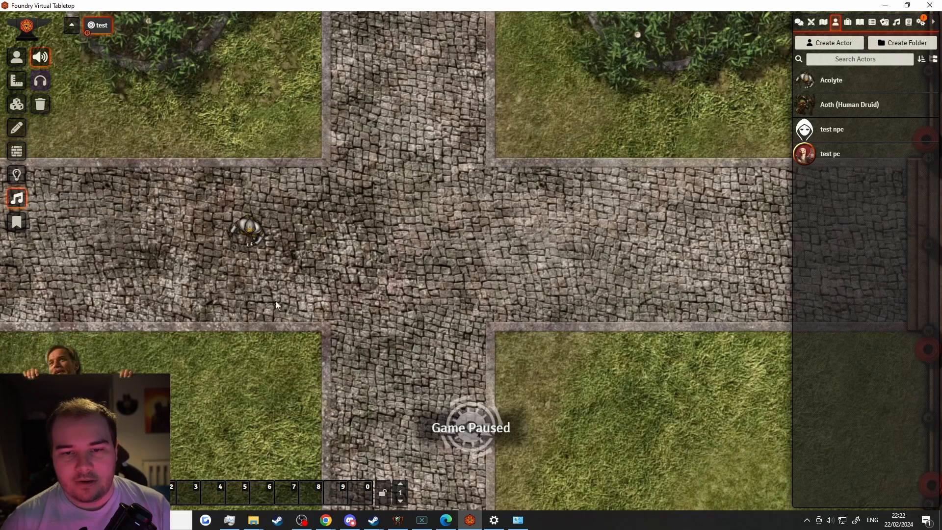
pyautogui.moveTo(280, 177); pyautogui.dragTo(475, 164)
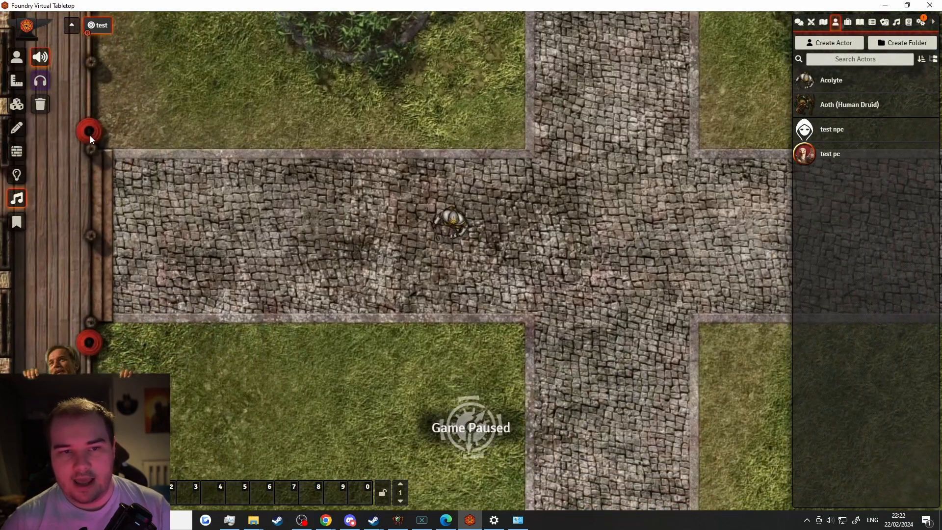
pyautogui.moveTo(90, 135); pyautogui.dragTo(220, 281)
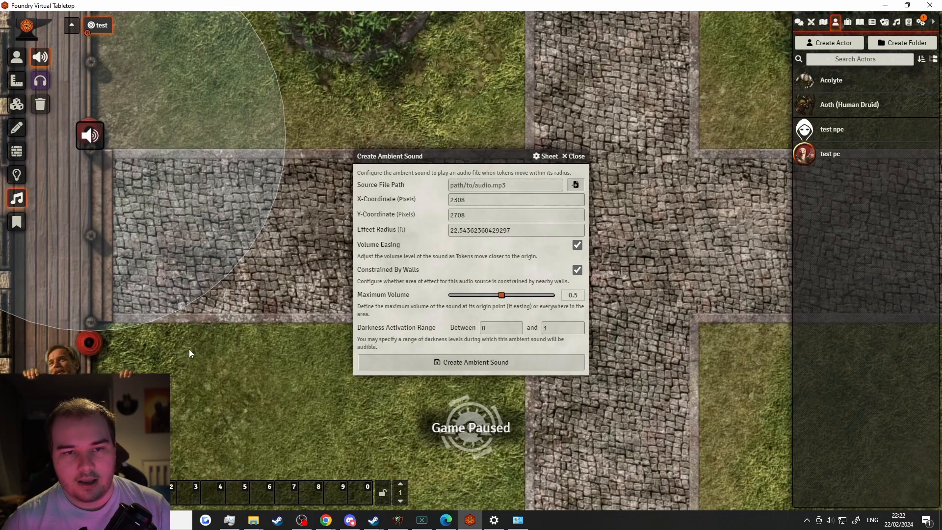
# Browse the audio folders, checking Music and Star Wars Items, for a sound file
pyautogui.click(575, 184)
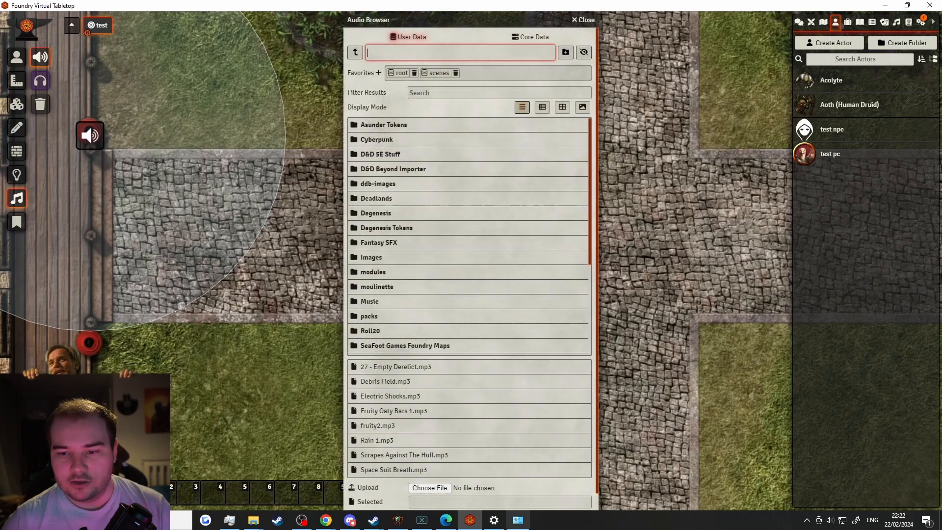
pyautogui.click(394, 304)
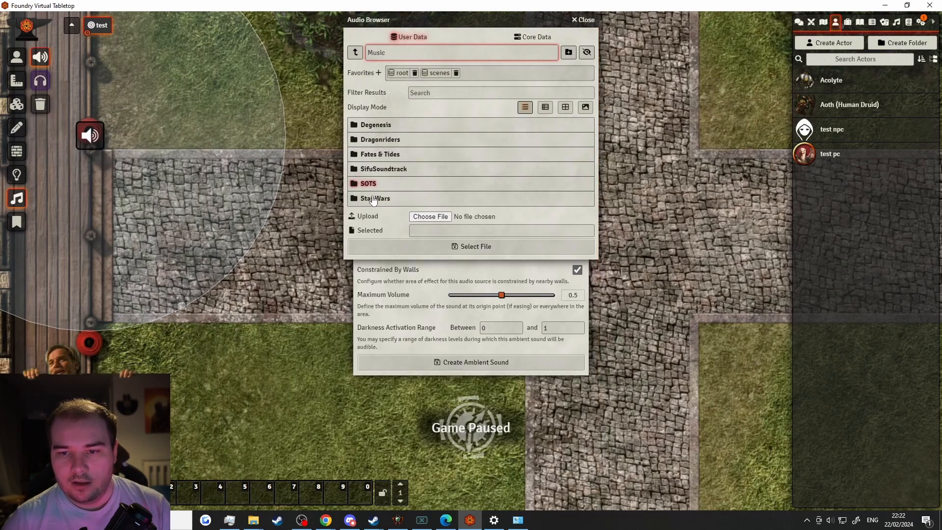
pyautogui.click(356, 52)
pyautogui.scroll(-3, 389, 319)
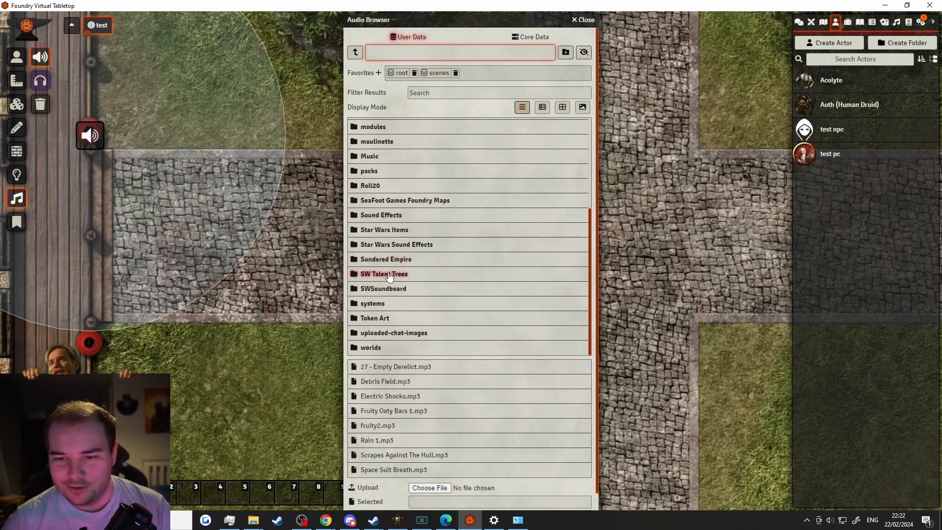
pyautogui.scroll(-1, 389, 275)
pyautogui.click(393, 214)
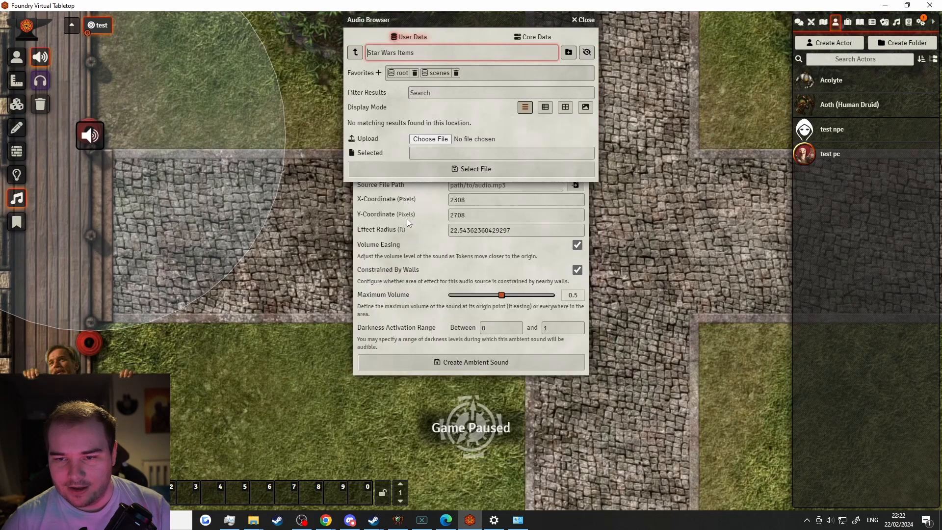
pyautogui.click(356, 53)
pyautogui.scroll(-3, 388, 257)
pyautogui.scroll(-1, 414, 311)
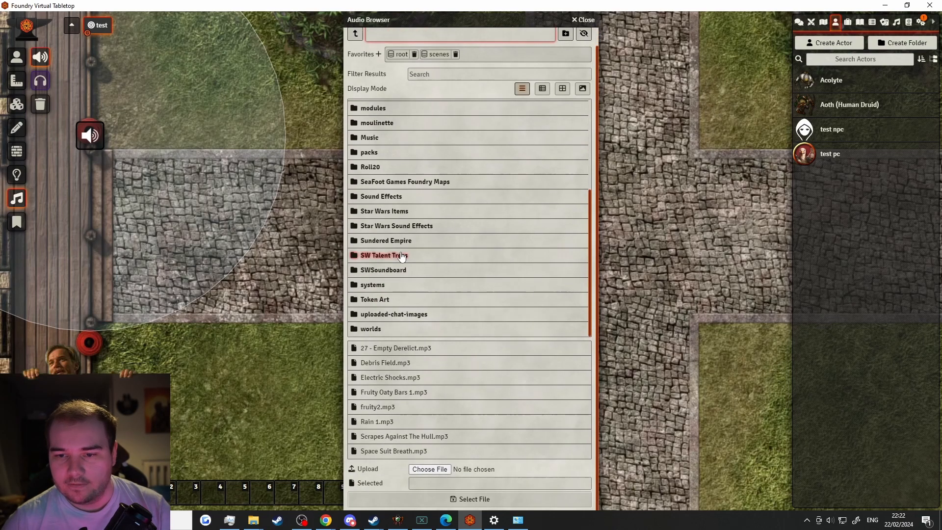
# Pick 'Heavy Cloth in Wind 1.mp3' from Star Wars Sound Effects map sounds and create the sound
pyautogui.click(402, 228)
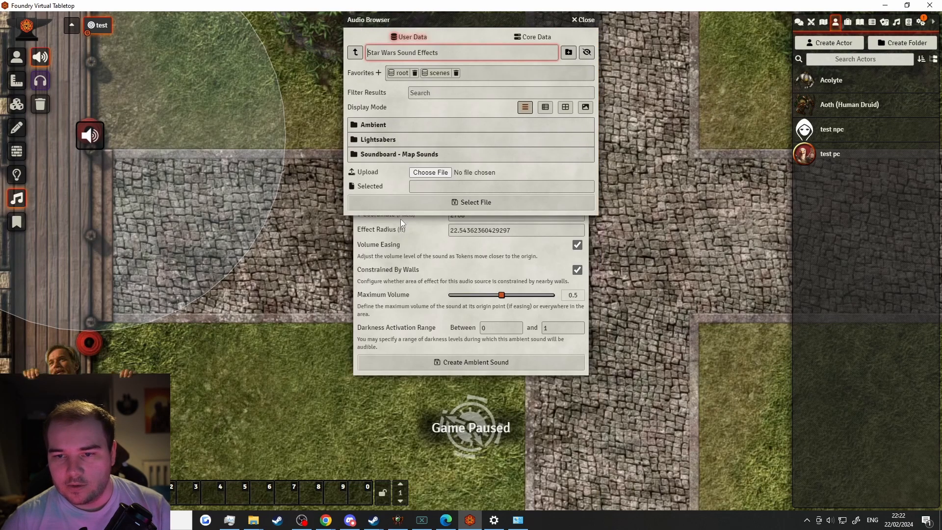
pyautogui.click(392, 155)
pyautogui.click(381, 125)
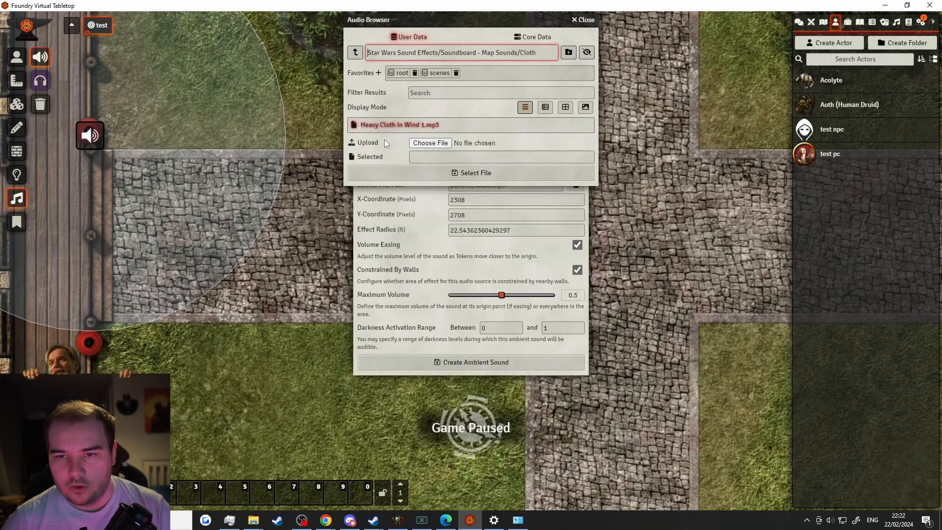
pyautogui.click(389, 128)
pyautogui.click(474, 173)
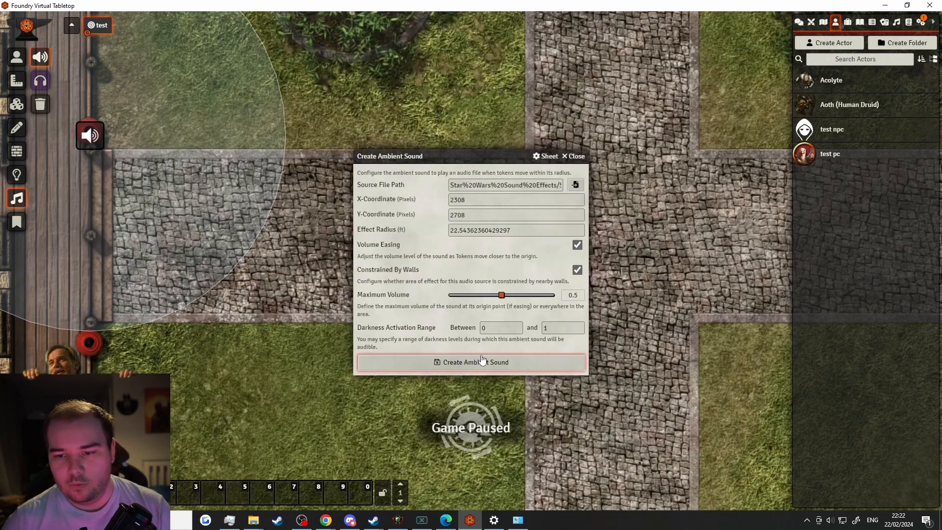
pyautogui.click(486, 362)
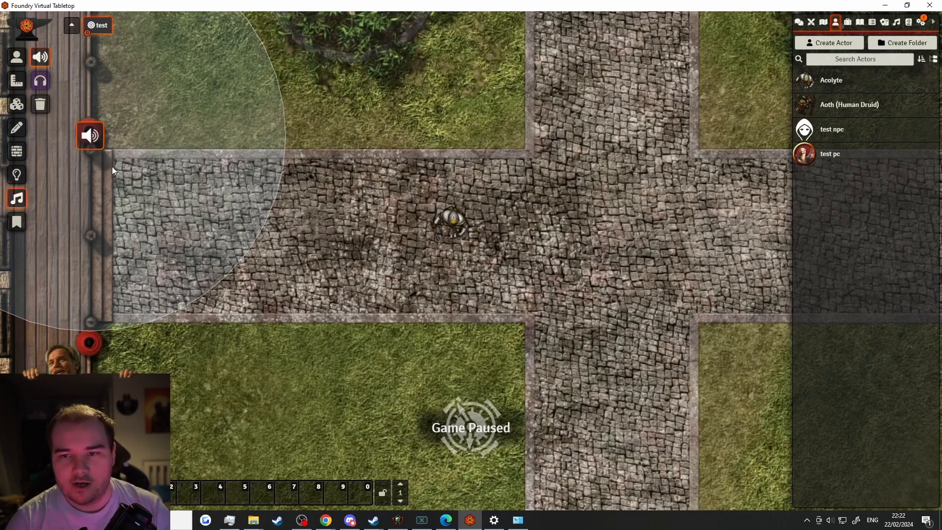
# Enable ambient sound preview and toggle the cloth sound until it ends muted
pyautogui.moveTo(222, 257); pyautogui.dragTo(347, 333)
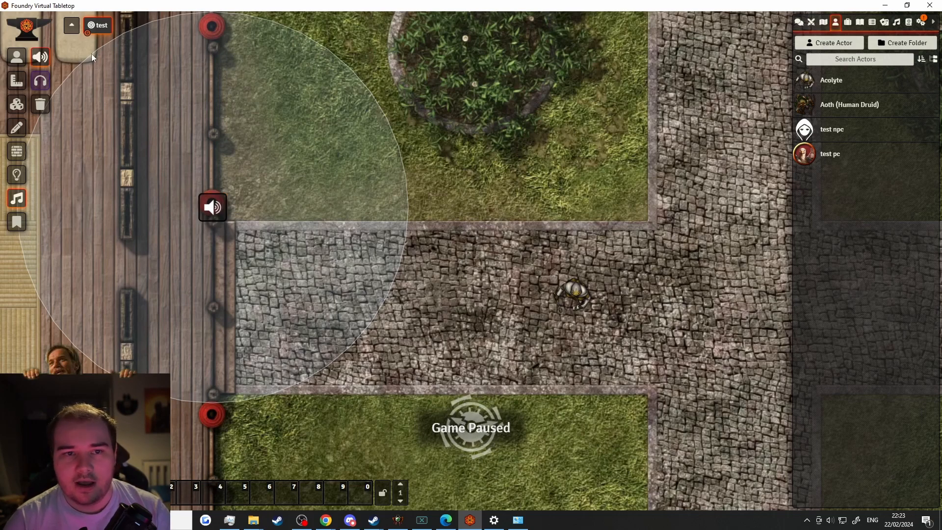
pyautogui.click(39, 82)
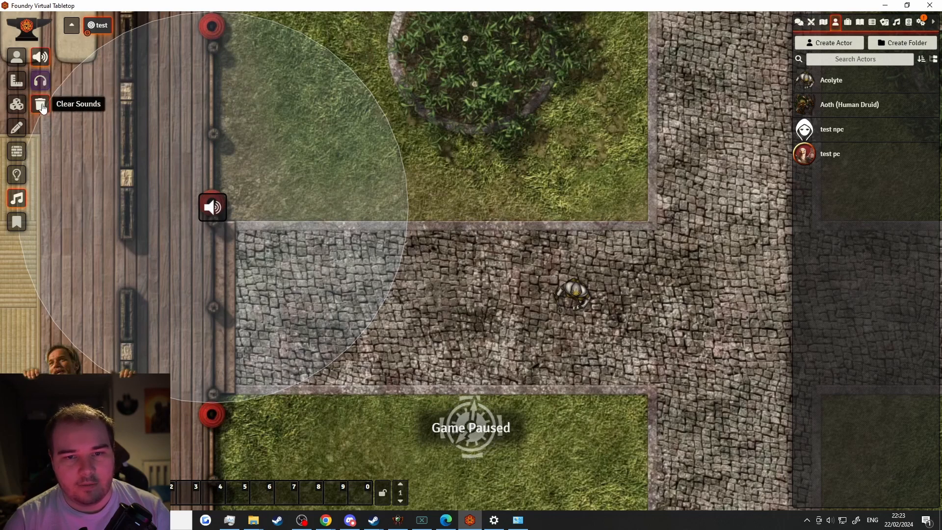
pyautogui.rightClick(211, 207)
pyautogui.rightClick(223, 203)
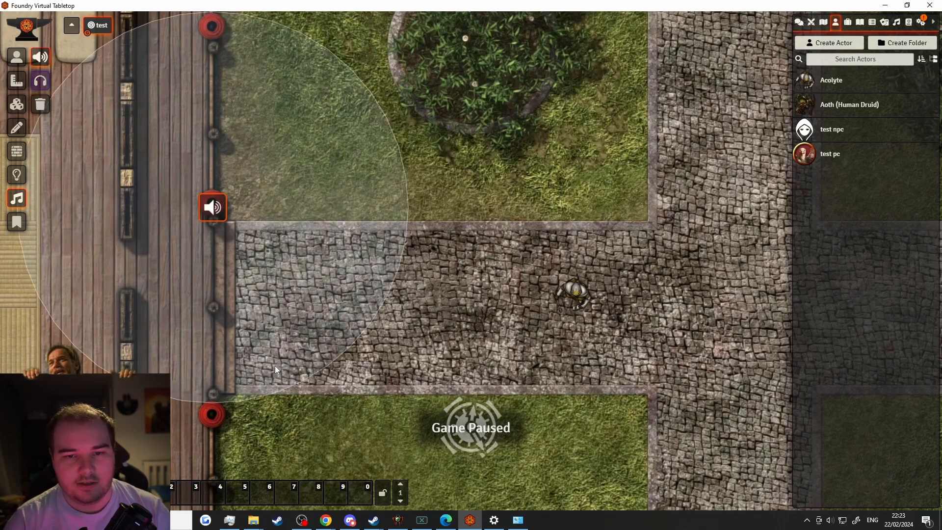
pyautogui.rightClick(217, 203)
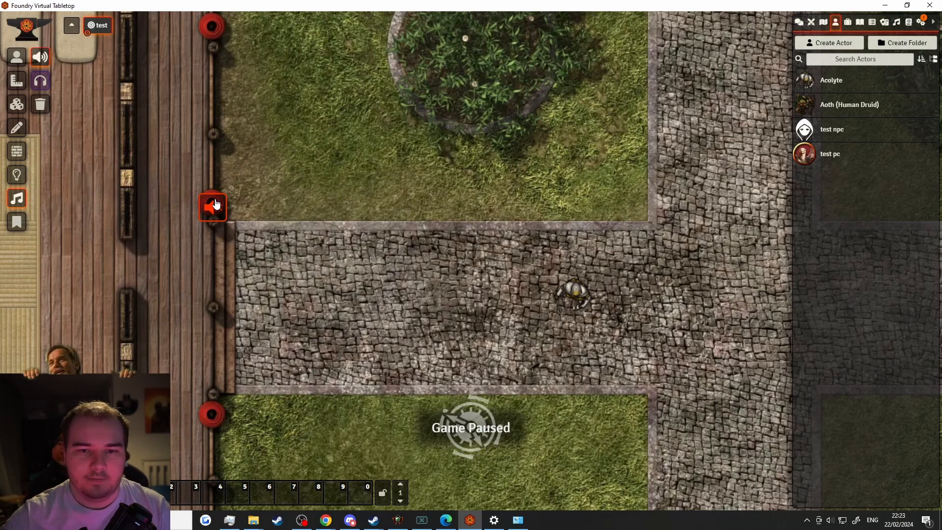
pyautogui.rightClick(217, 204)
pyautogui.rightClick(216, 203)
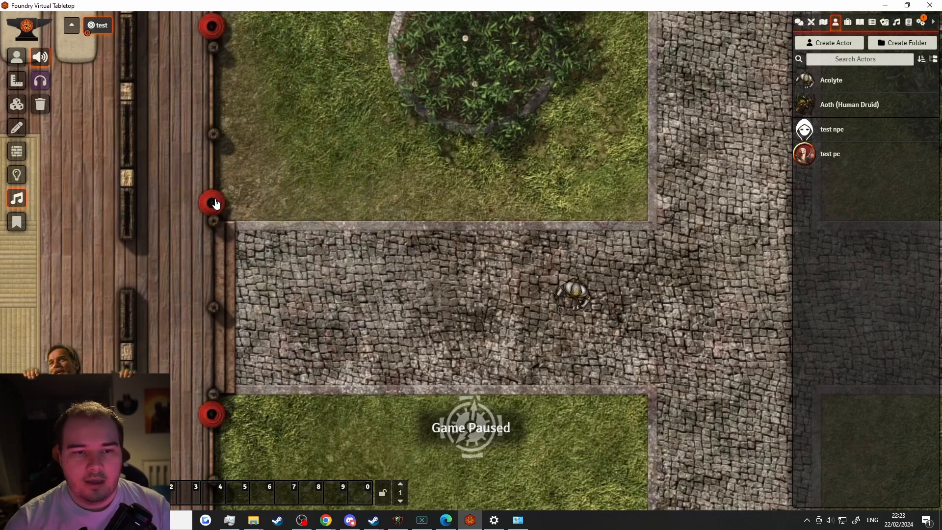
# Start a new map note on the road named 'kjbkhjv'
pyautogui.click(18, 222)
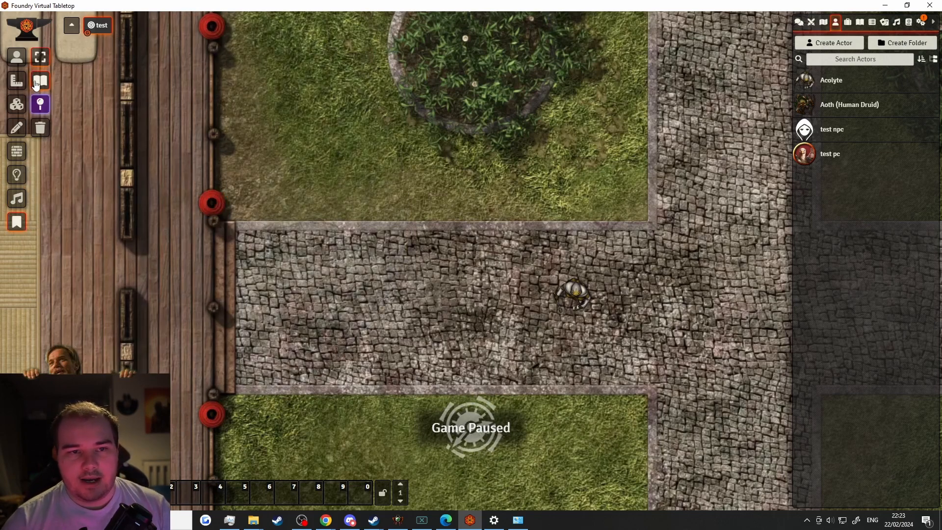
pyautogui.click(393, 223)
pyautogui.write('kjbkhjv')
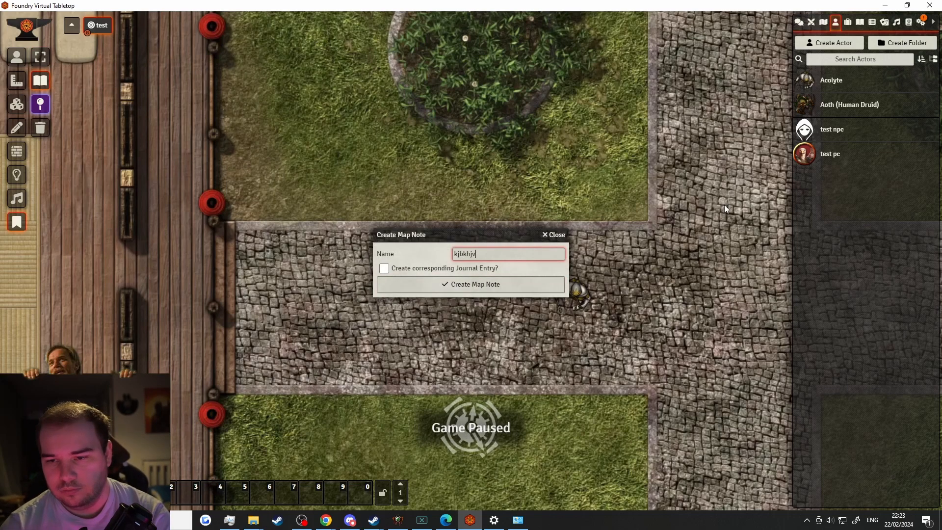
pyautogui.press('Return')
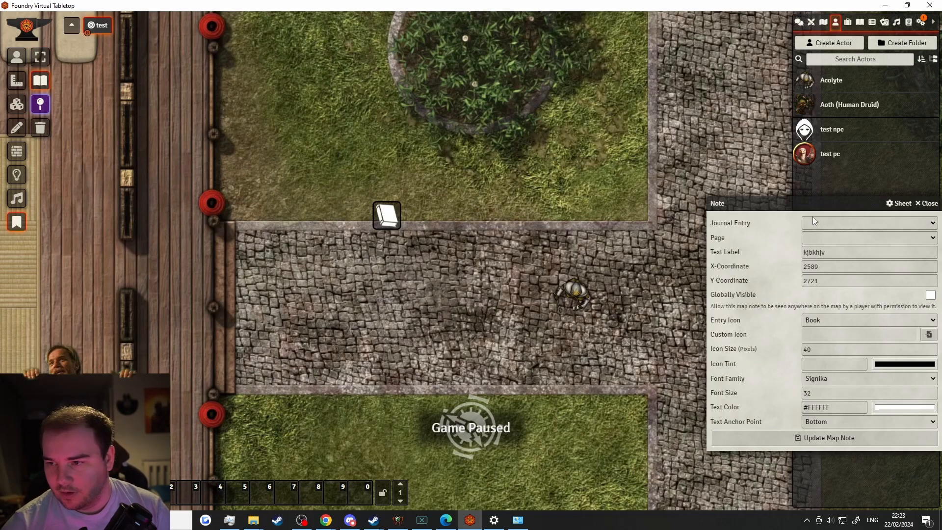
# Link the note to test journal's backstory page with a Book icon, then move it to the left walkway
pyautogui.click(824, 224)
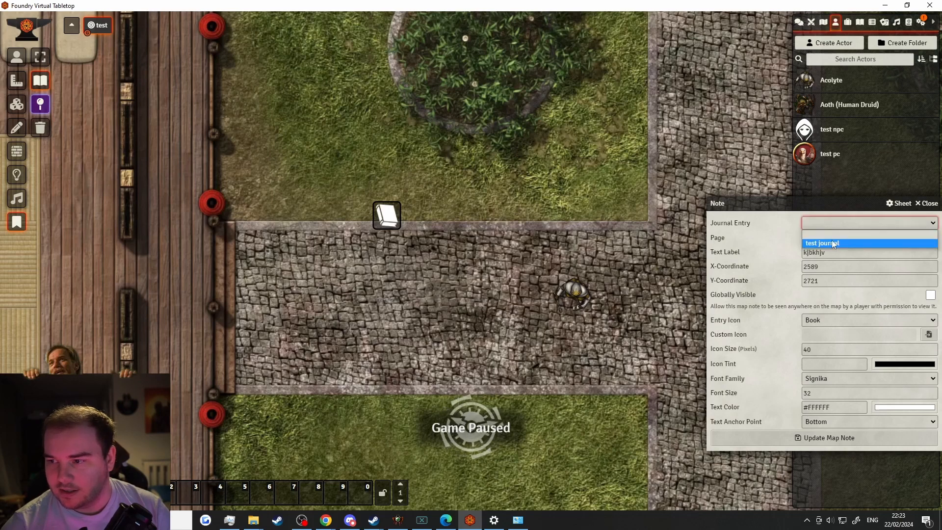
pyautogui.click(830, 243)
pyautogui.click(826, 237)
pyautogui.click(823, 256)
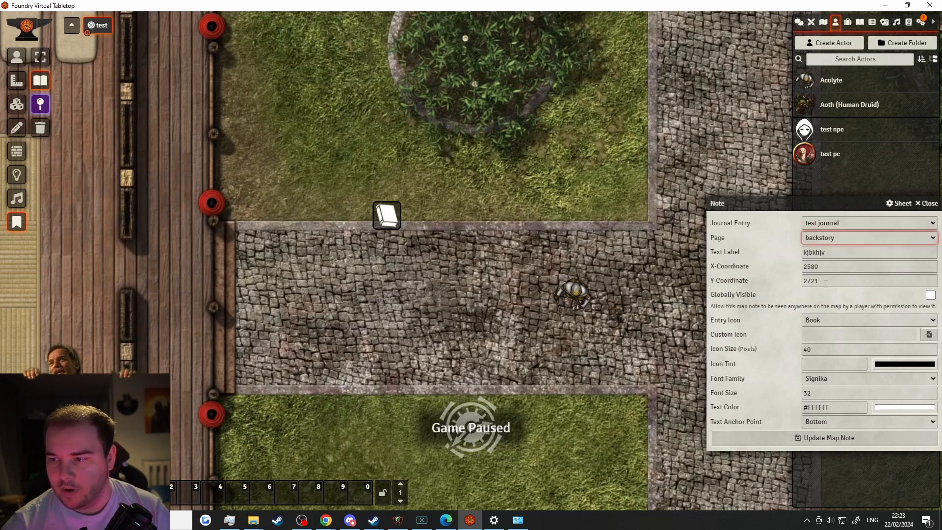
pyautogui.click(847, 320)
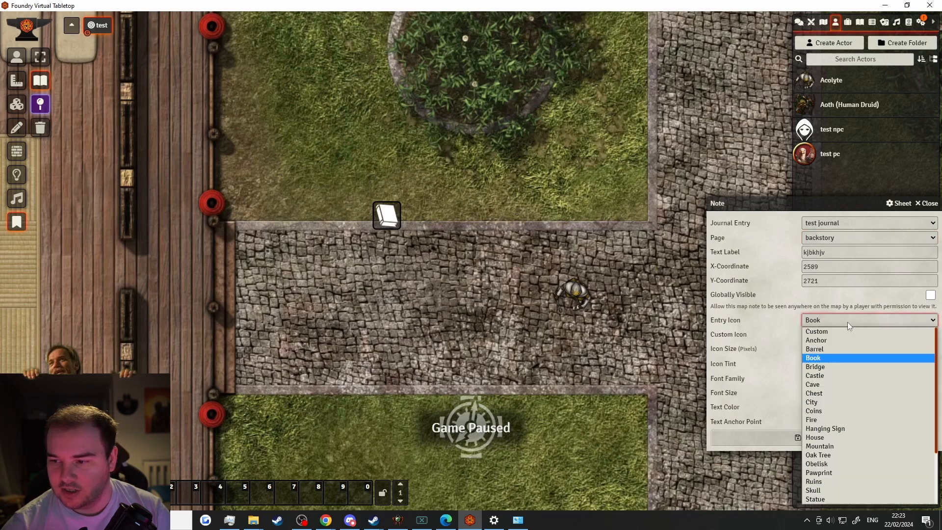
pyautogui.click(772, 333)
pyautogui.click(766, 438)
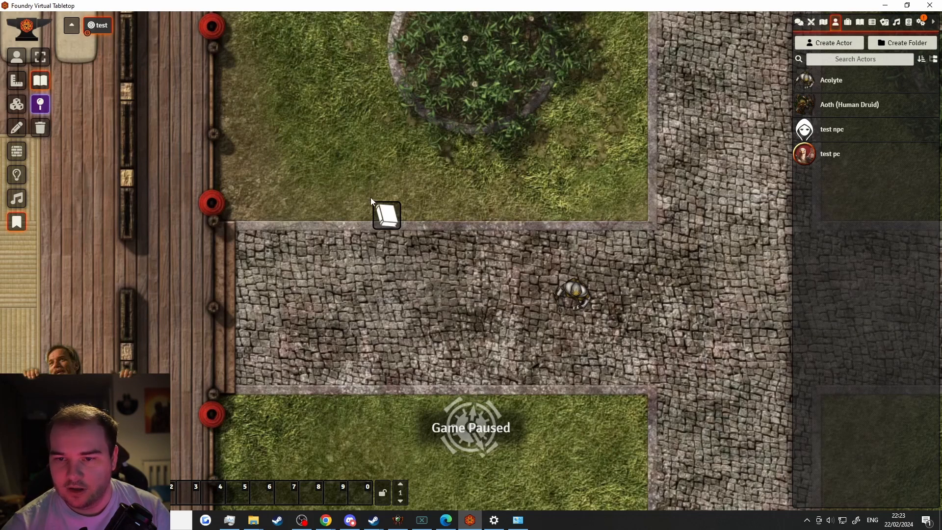
pyautogui.moveTo(390, 219); pyautogui.dragTo(277, 204)
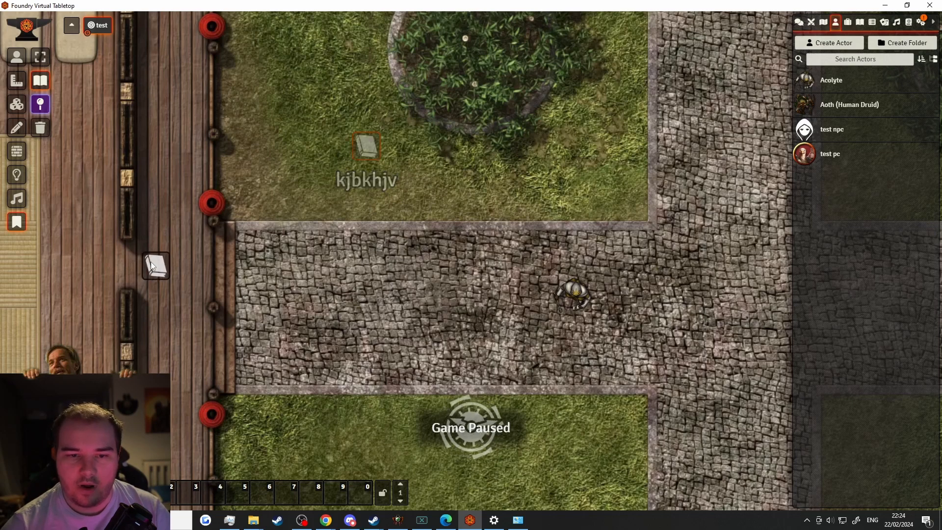
pyautogui.moveTo(140, 226); pyautogui.dragTo(138, 228)
# Open the note's linked test journal page twice to confirm it, closing it each time
pyautogui.doubleClick(138, 228)
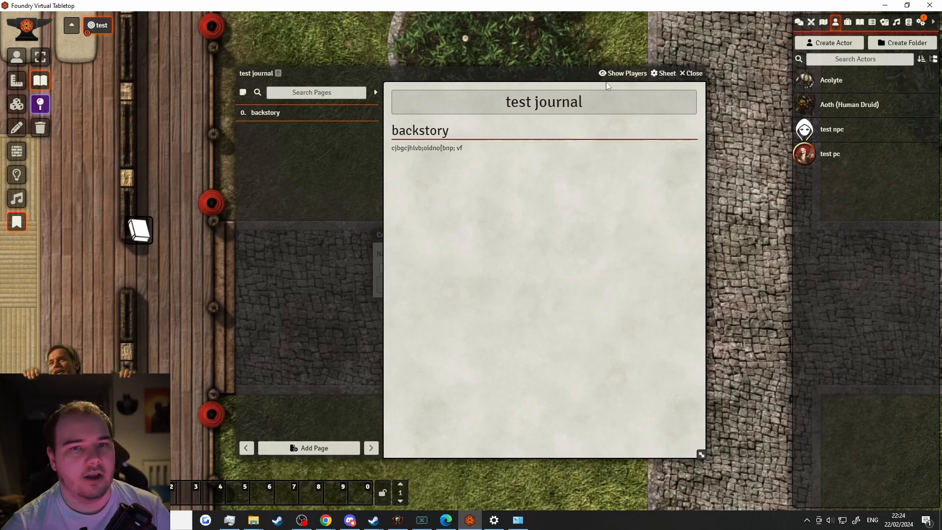
pyautogui.click(692, 73)
pyautogui.doubleClick(139, 230)
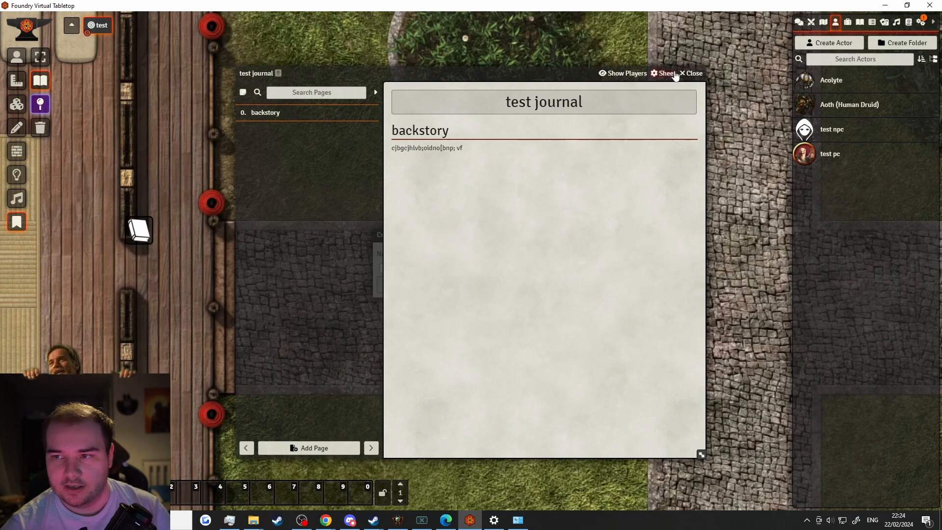
pyautogui.click(691, 73)
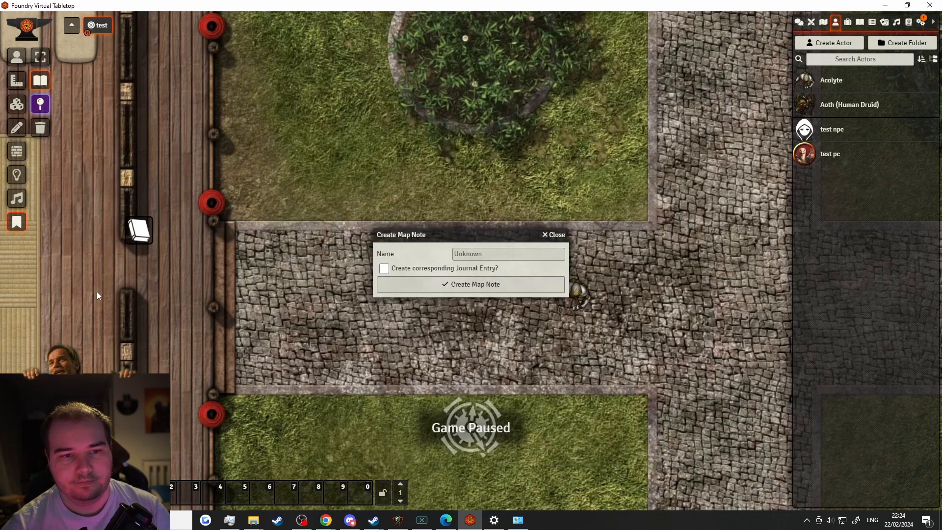
# Dismiss the leftover note dialog and delete the kjbkhjv note from the map
pyautogui.click(557, 236)
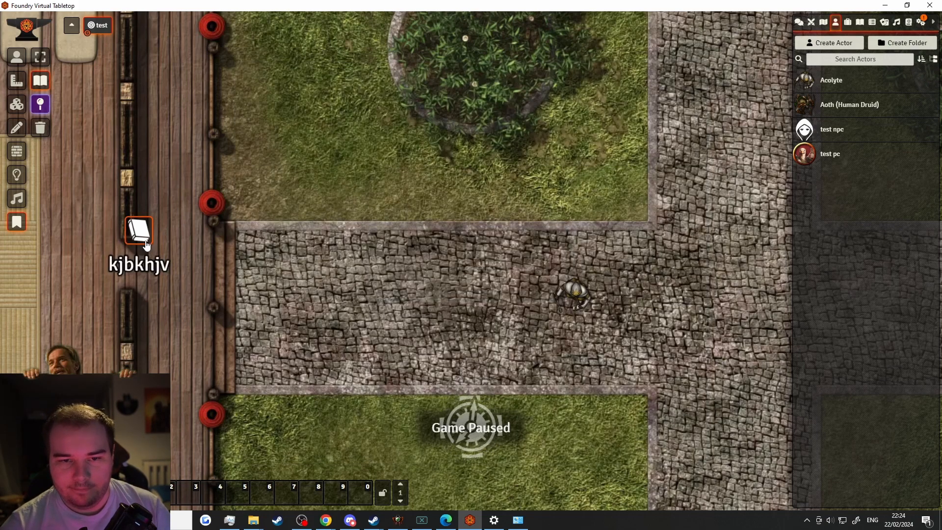
pyautogui.press('Delete')
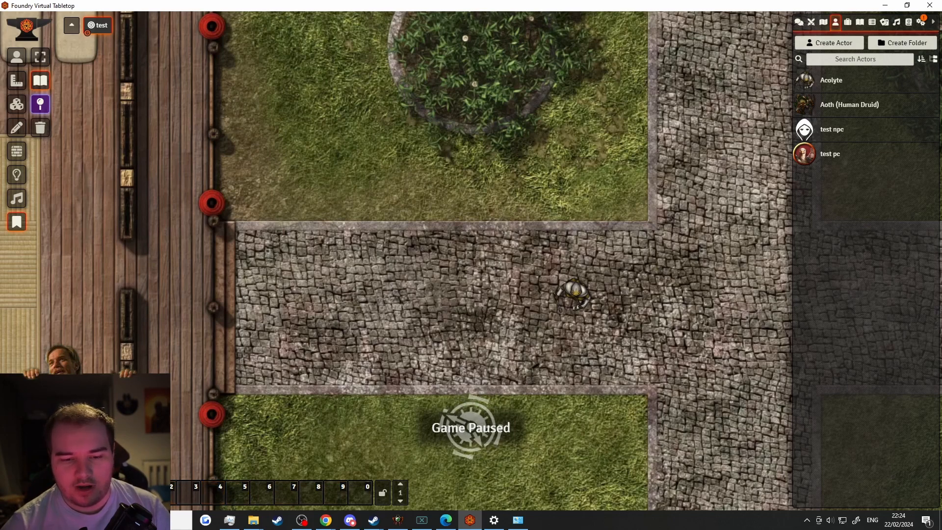
pyautogui.click(347, 493)
# Name the Chat macro 'roll 1d20', give it the command '/roll 1d20', and save it
pyautogui.click(421, 274)
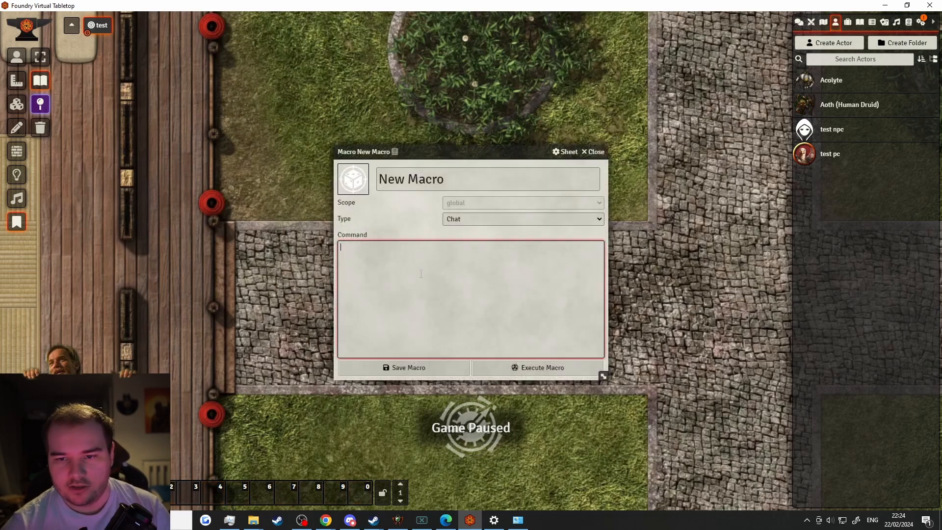
pyautogui.click(478, 219)
pyautogui.click(380, 263)
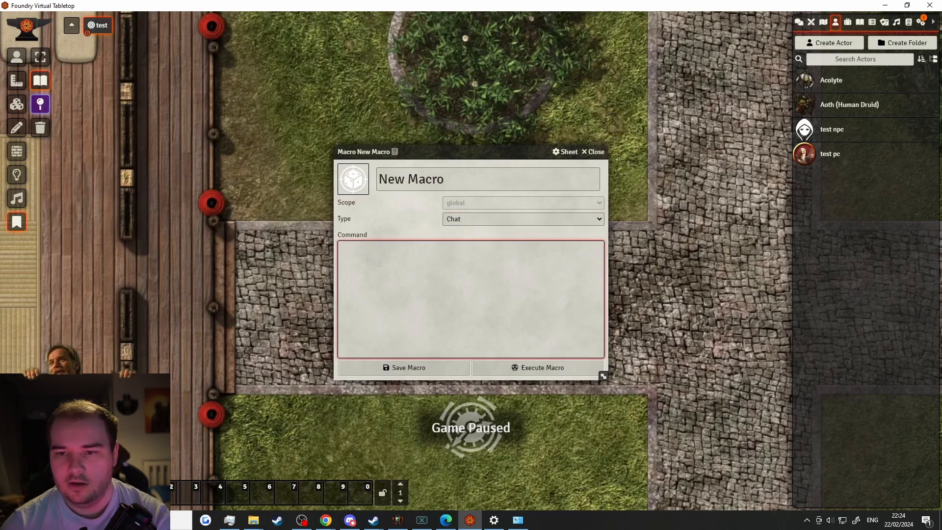
pyautogui.tripleClick(439, 190)
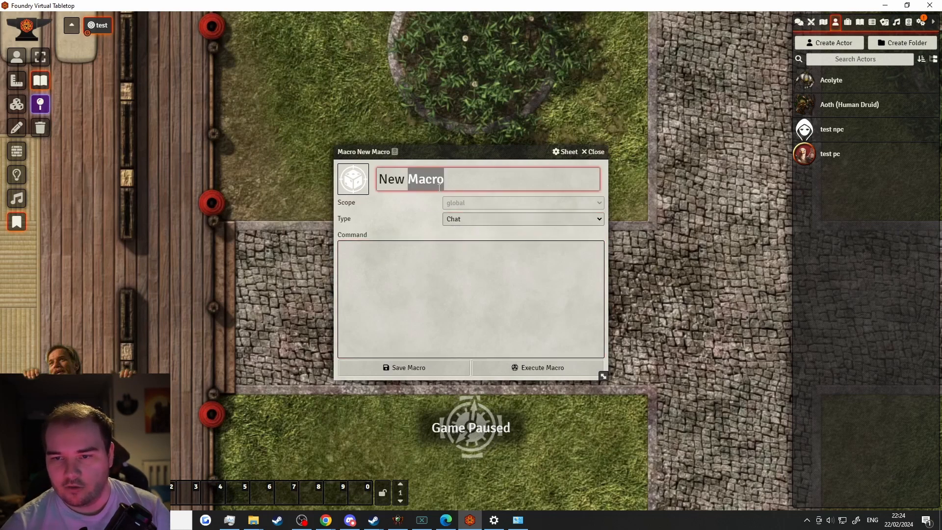
pyautogui.write('roll 1d20')
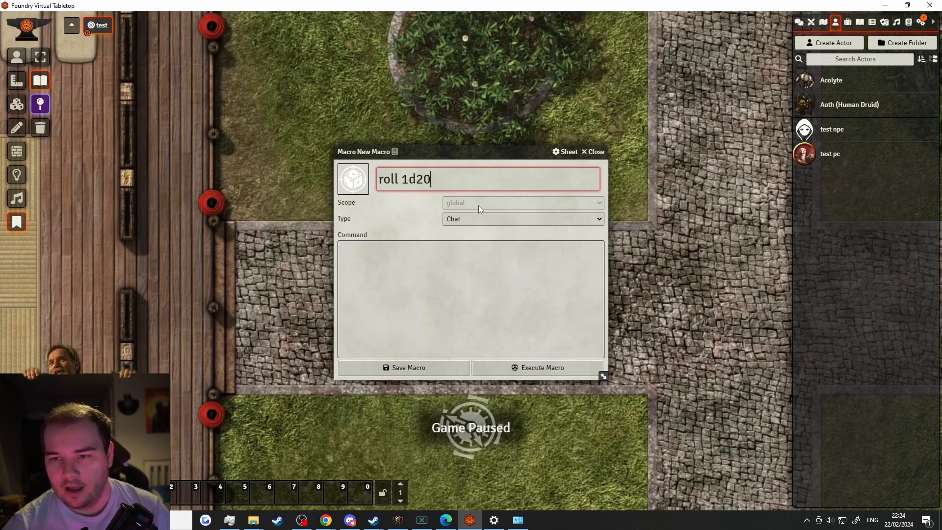
pyautogui.click(464, 218)
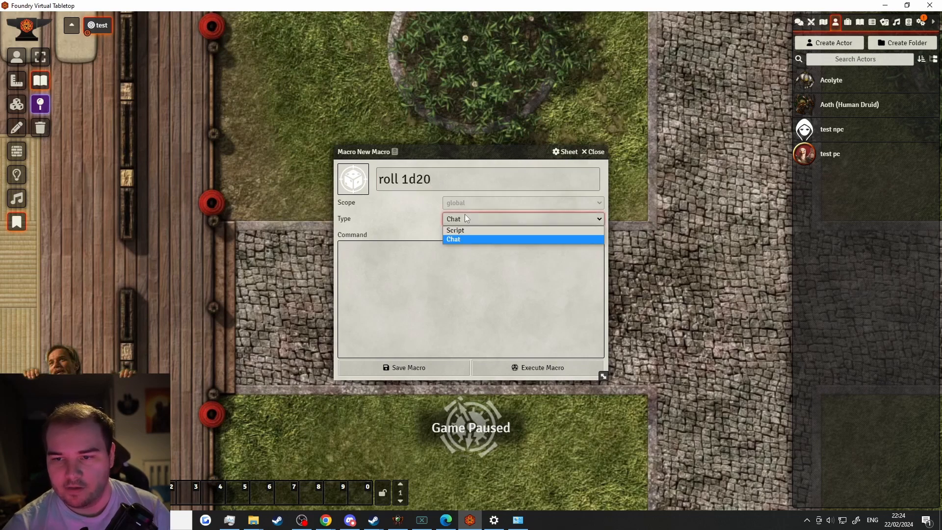
pyautogui.click(456, 239)
pyautogui.click(439, 253)
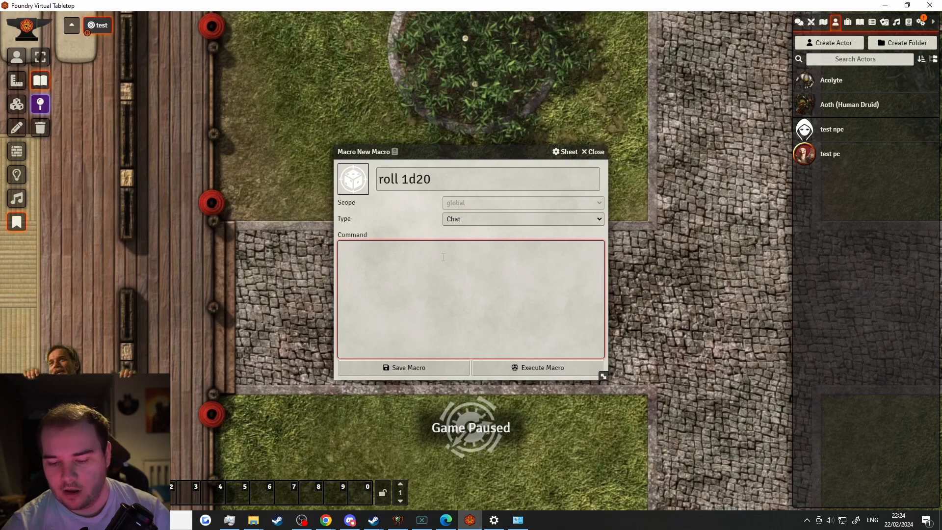
pyautogui.write('/')
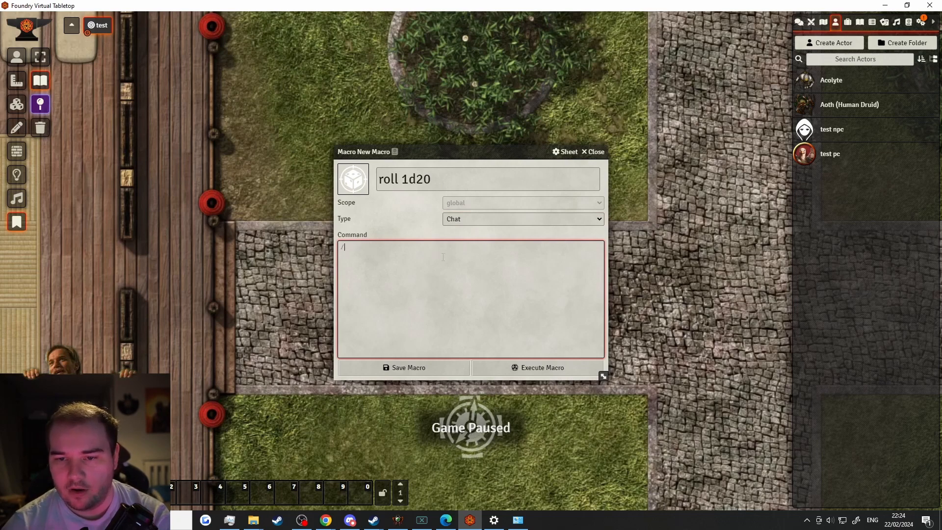
pyautogui.write('roll 1d20')
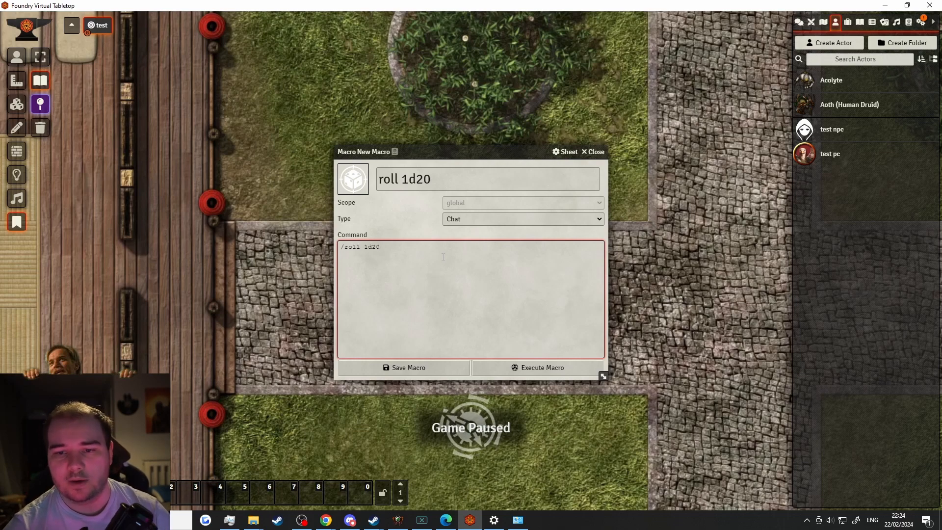
pyautogui.click(406, 369)
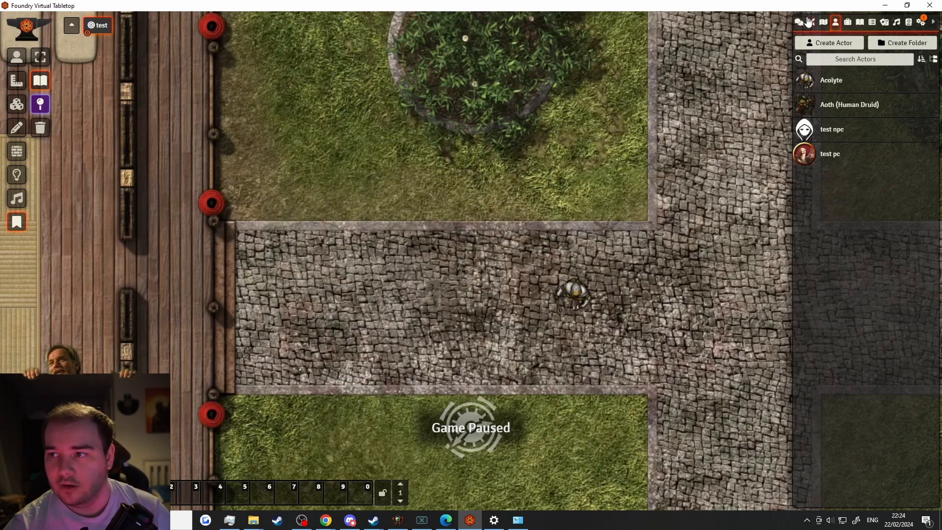
# Show the chat log and run the roll 1d20 macro twice, from the hotbar and key 1
pyautogui.click(800, 22)
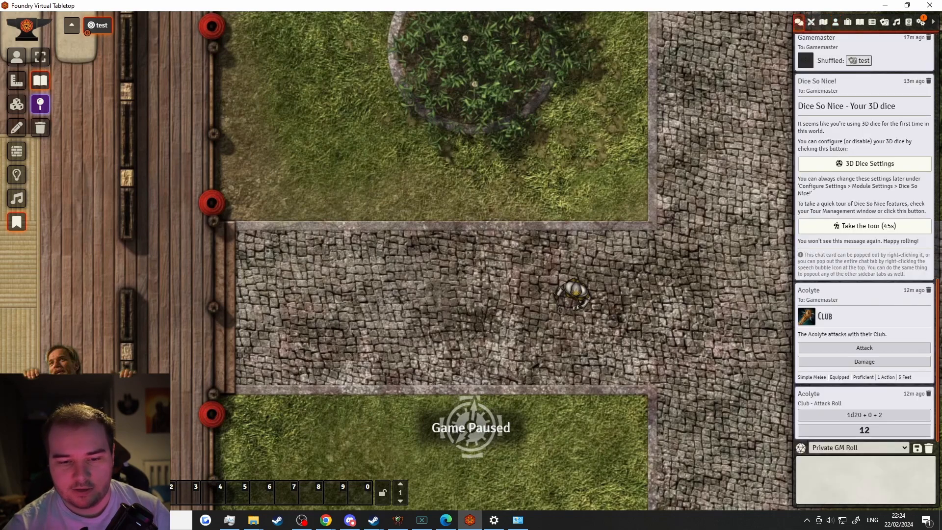
pyautogui.click(140, 493)
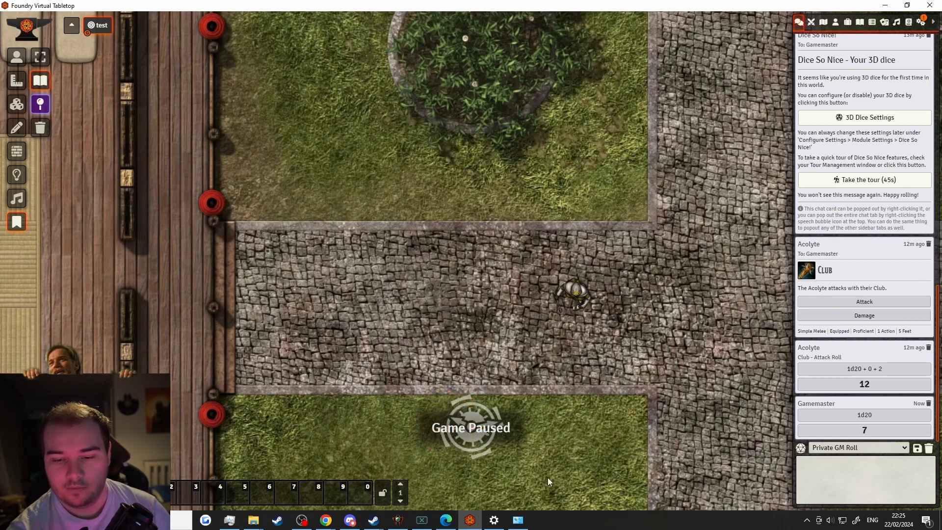
pyautogui.press('1')
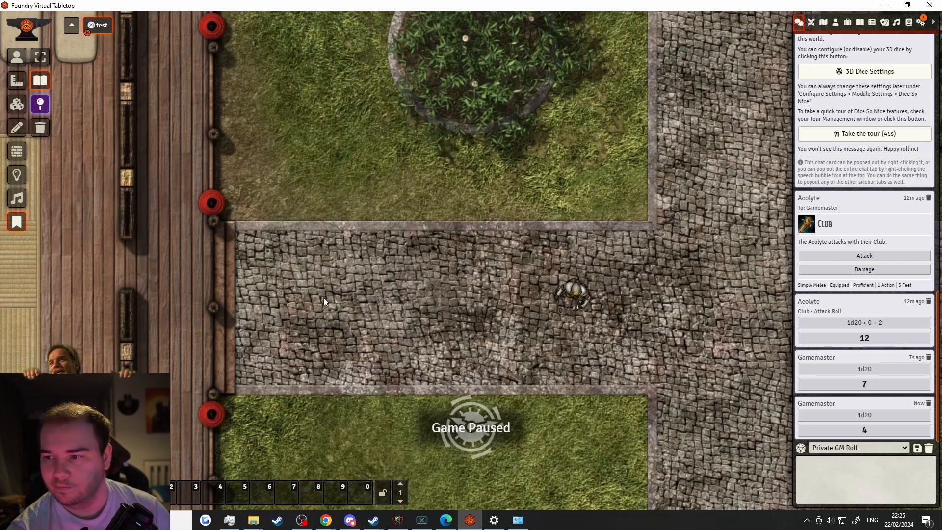
pyautogui.scroll(-1, 366, 319)
pyautogui.scroll(-5, 366, 323)
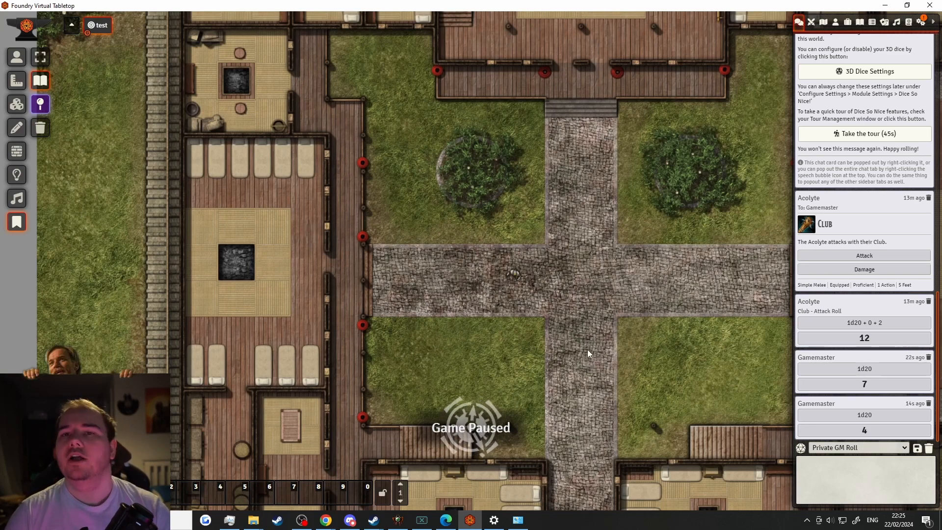
# Switch to Token Controls and zoom in on the Acolyte token at the cobblestone crossing
pyautogui.moveTo(593, 384); pyautogui.dragTo(451, 375)
pyautogui.scroll(-5, 451, 376)
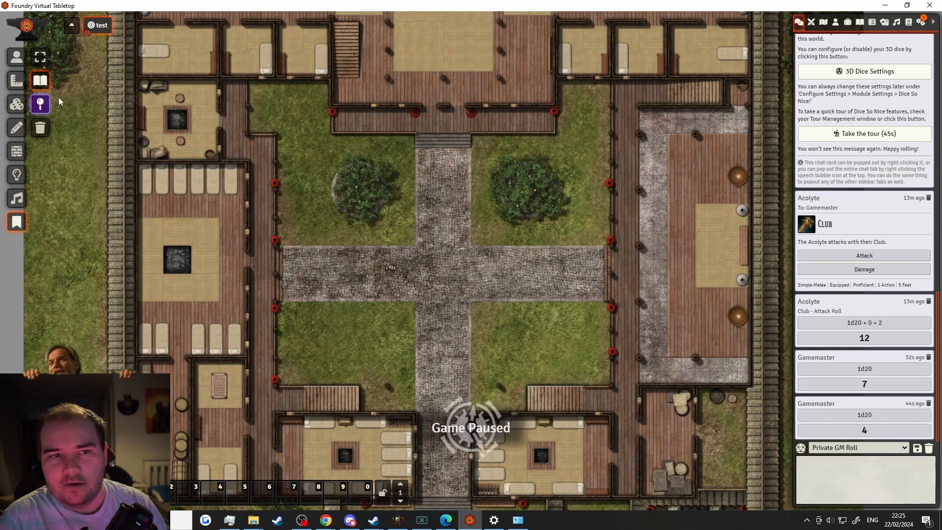
pyautogui.click(16, 57)
pyautogui.scroll(1, 661, 142)
pyautogui.scroll(6, 310, 95)
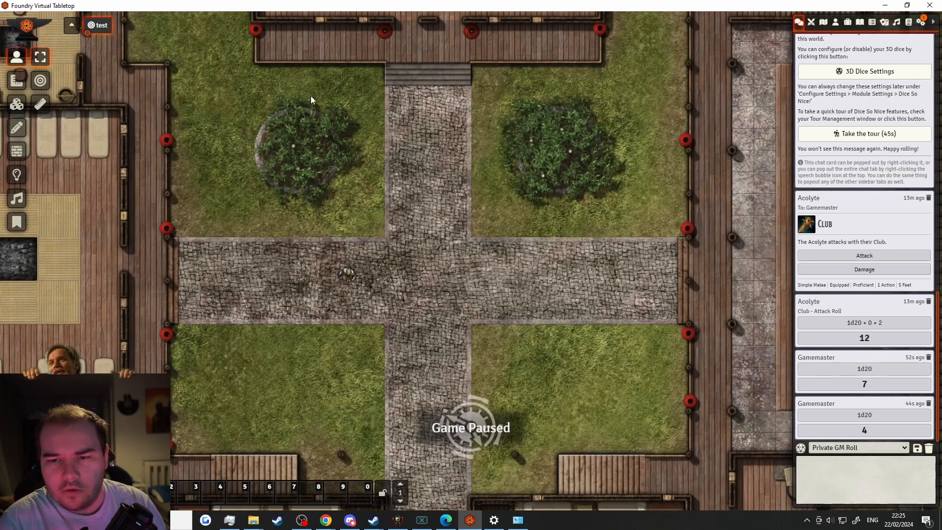
pyautogui.scroll(4, 317, 381)
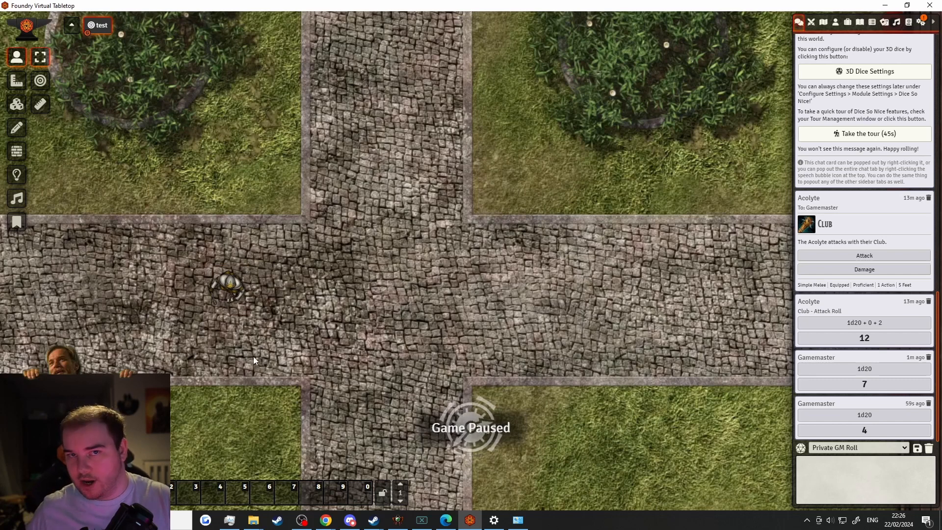
# Confirm in the Acolyte's token Appearance settings that the image path is systems/dnd5e/tokens/humanoid/Acolyte.webp
pyautogui.doubleClick(232, 295)
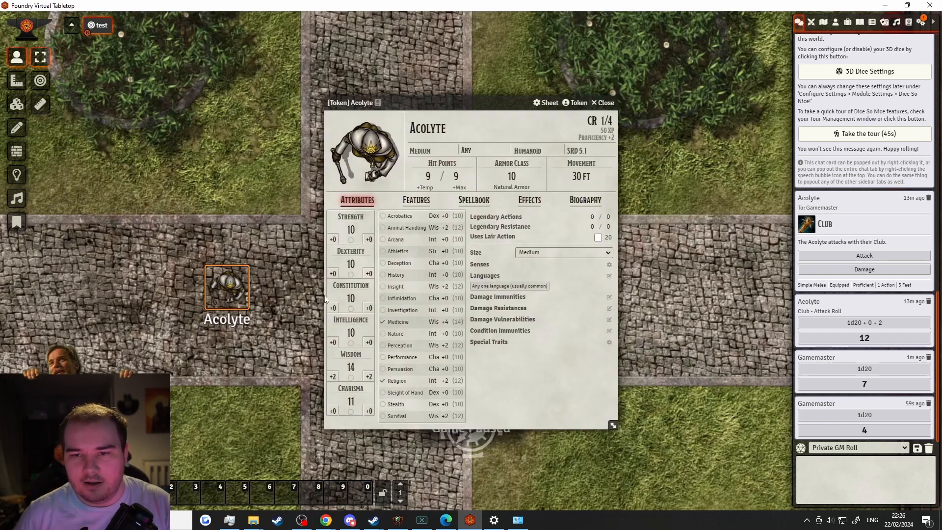
pyautogui.click(577, 103)
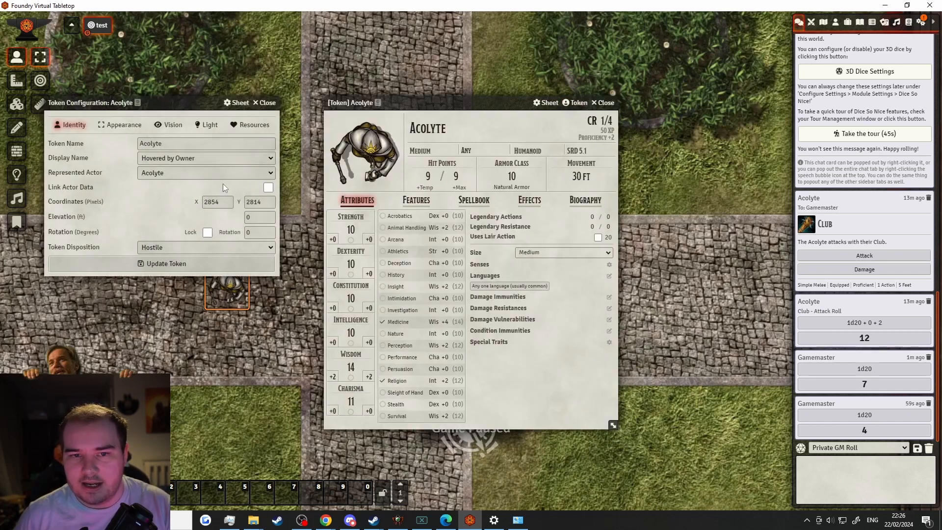
pyautogui.click(122, 125)
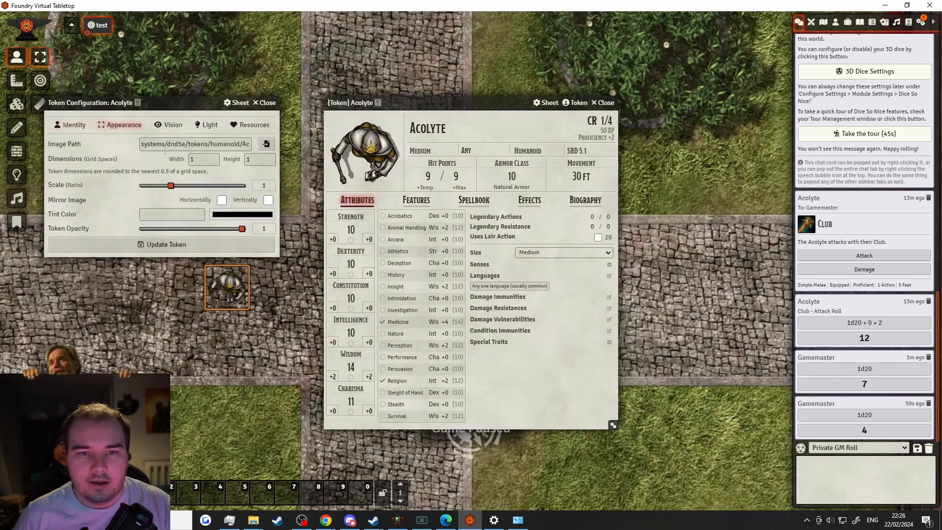
pyautogui.click(168, 143)
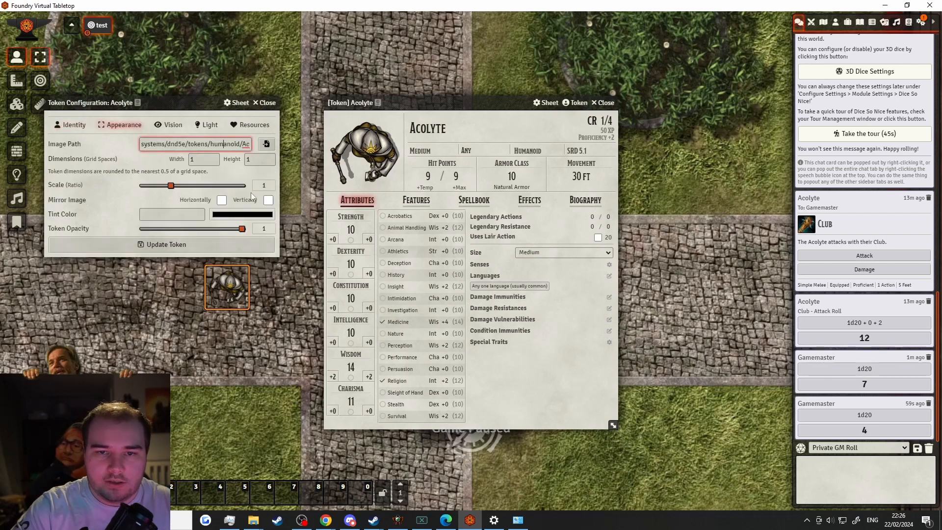
pyautogui.press('Right')
pyautogui.press('Right')
pyautogui.press('Right')
pyautogui.press('Right')
pyautogui.press('Right')
pyautogui.press('Right')
pyautogui.press('Right')
pyautogui.press('Right')
pyautogui.press('Right')
pyautogui.press('Right')
pyautogui.press('Right')
pyautogui.press('Right')
pyautogui.press('Right')
pyautogui.press('Right')
pyautogui.press('Right')
pyautogui.press('Right')
pyautogui.press('Right')
pyautogui.press('Right')
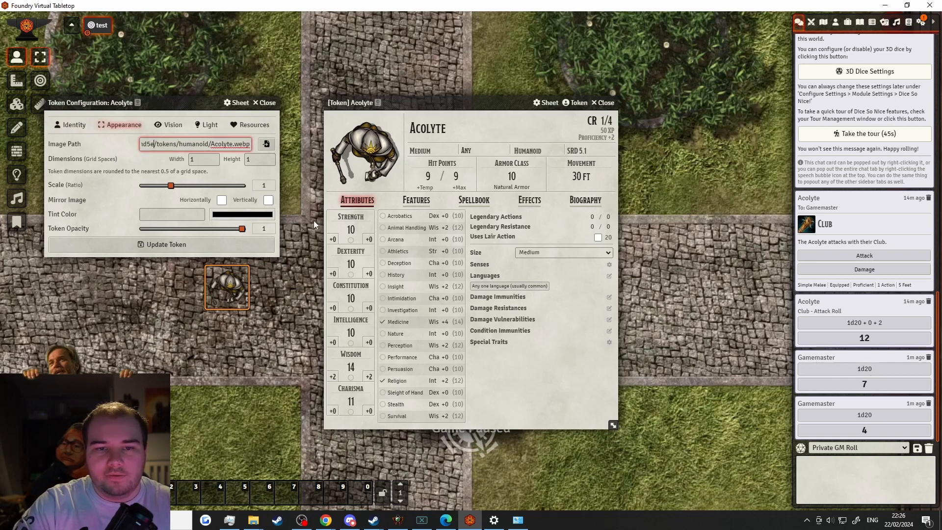
pyautogui.press('Home')
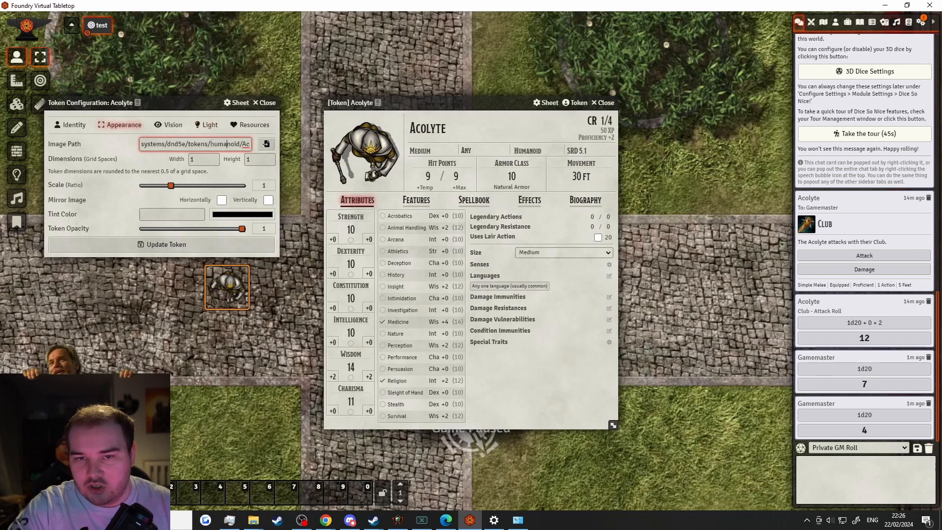
pyautogui.moveTo(212, 144); pyautogui.dragTo(407, 149)
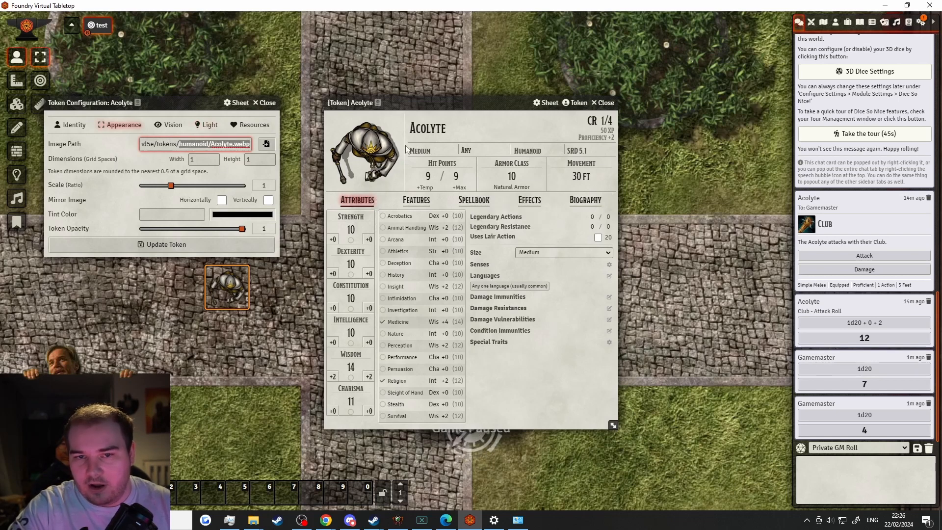
pyautogui.click(267, 103)
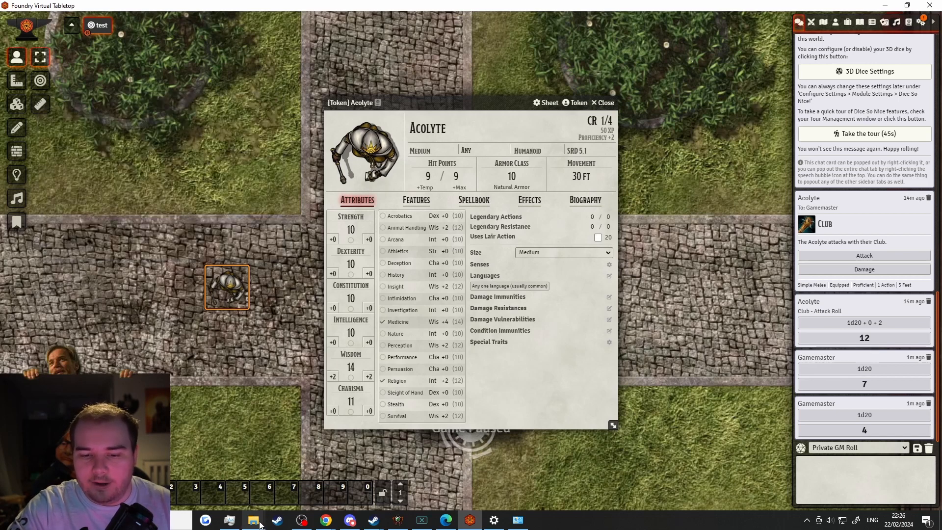
# In File Explorer, go to the worlds folder and open the asunder world's scenes subfolder
pyautogui.moveTo(253, 520)
pyautogui.click(210, 486)
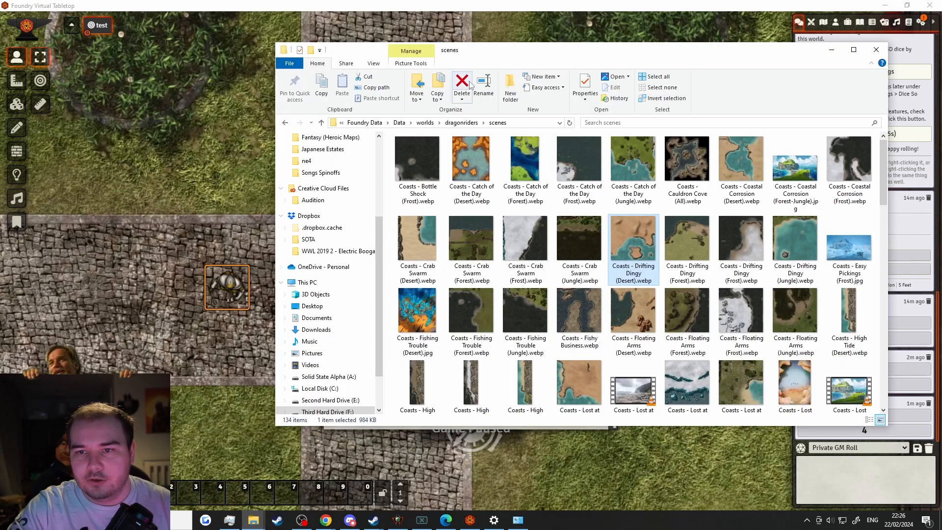
pyautogui.click(425, 124)
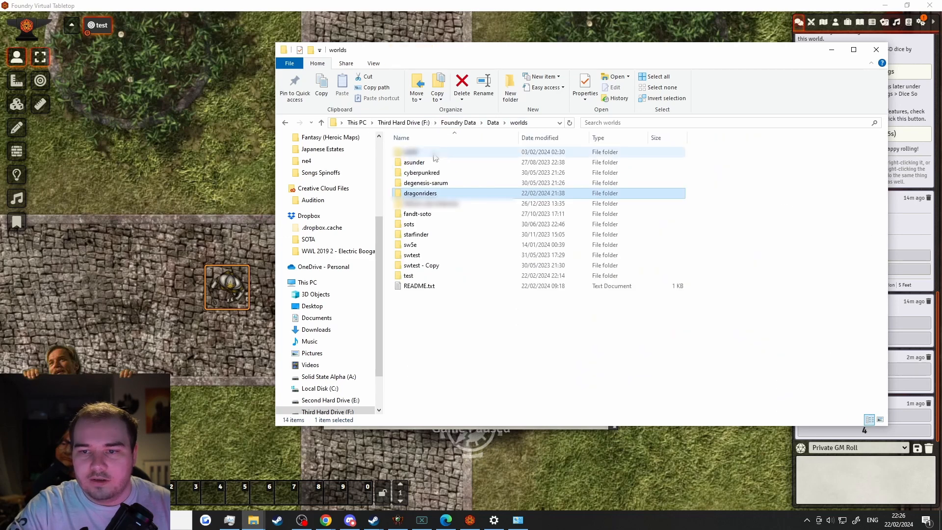
pyautogui.click(428, 154)
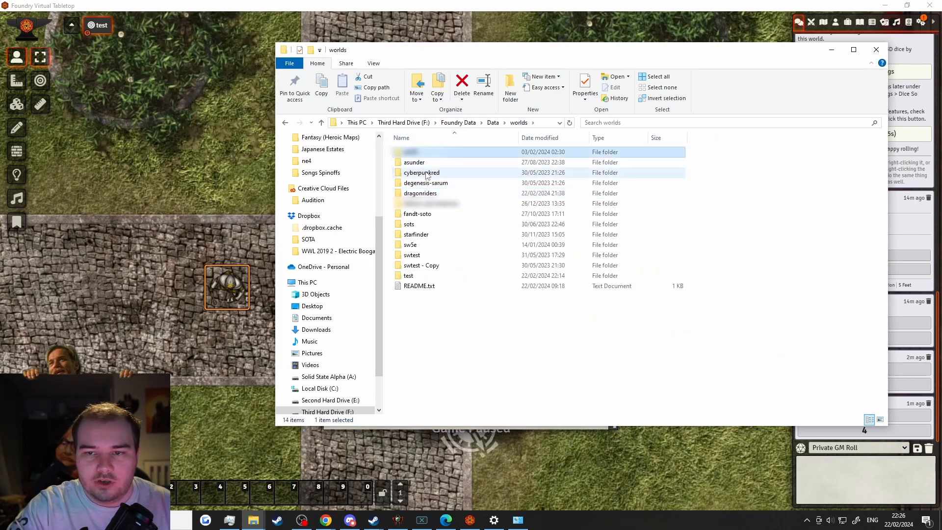
pyautogui.click(415, 161)
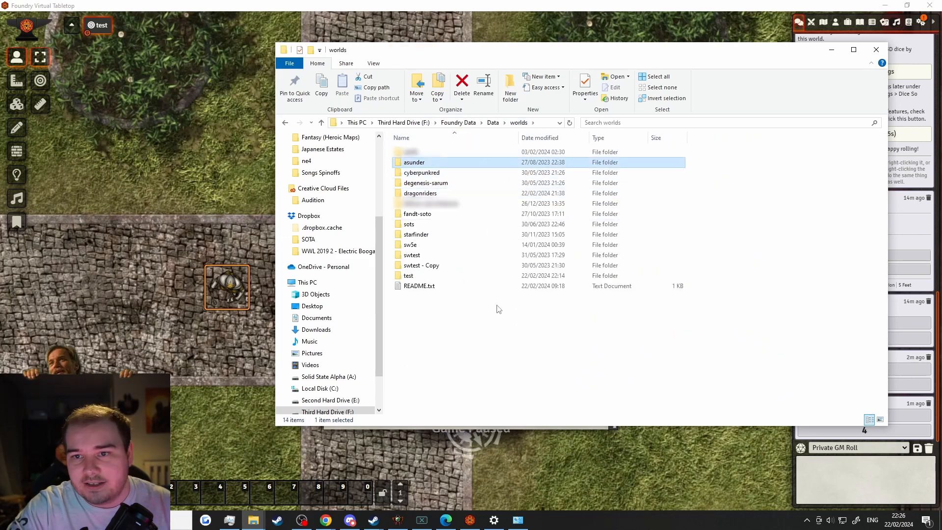
pyautogui.doubleClick(443, 167)
pyautogui.doubleClick(422, 193)
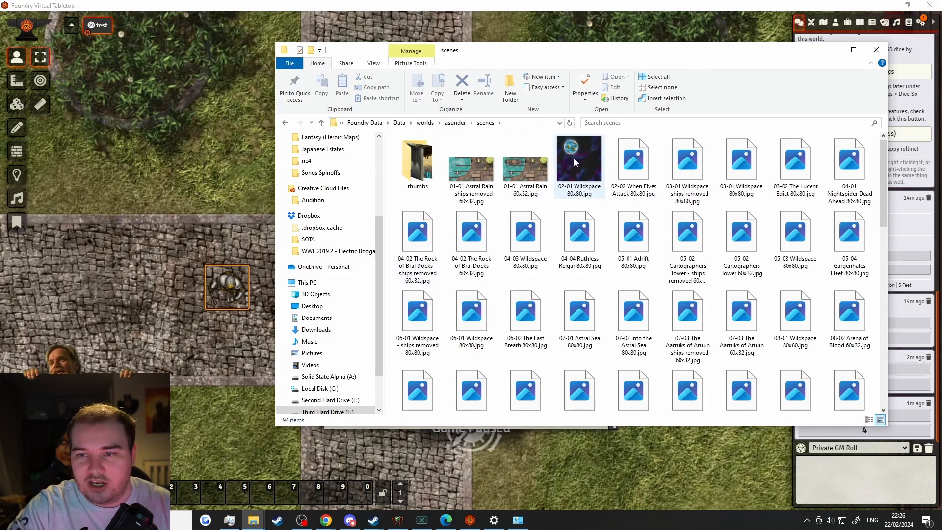
# Return to worlds, open the swtest world folder, then move up to the Foundry Data folder
pyautogui.click(455, 123)
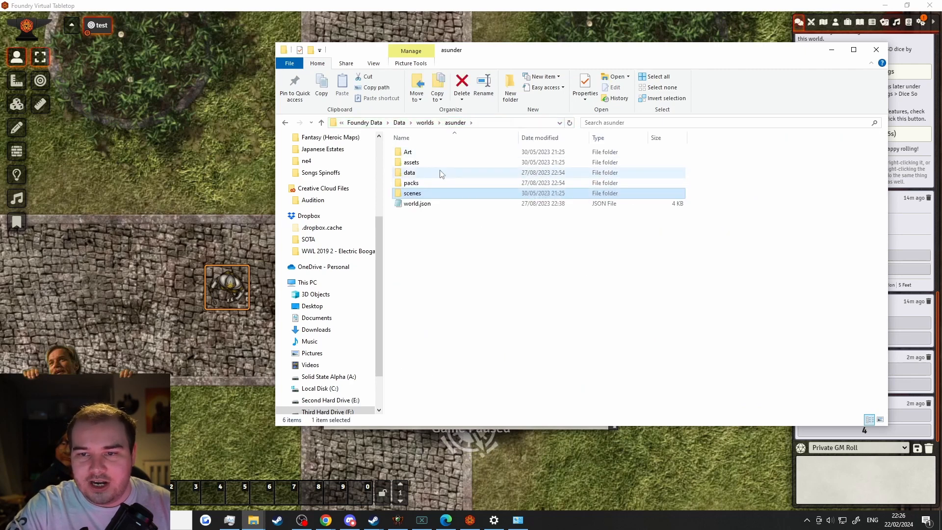
pyautogui.click(425, 122)
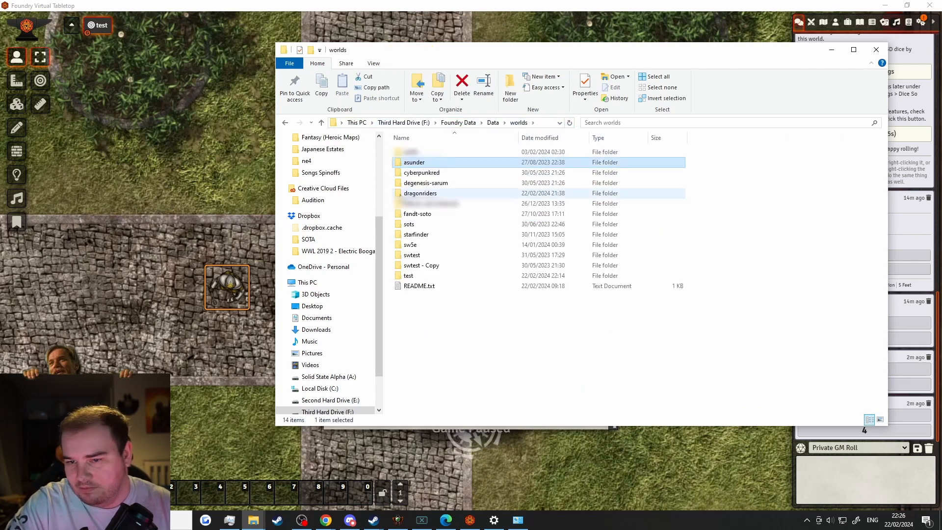
pyautogui.doubleClick(428, 256)
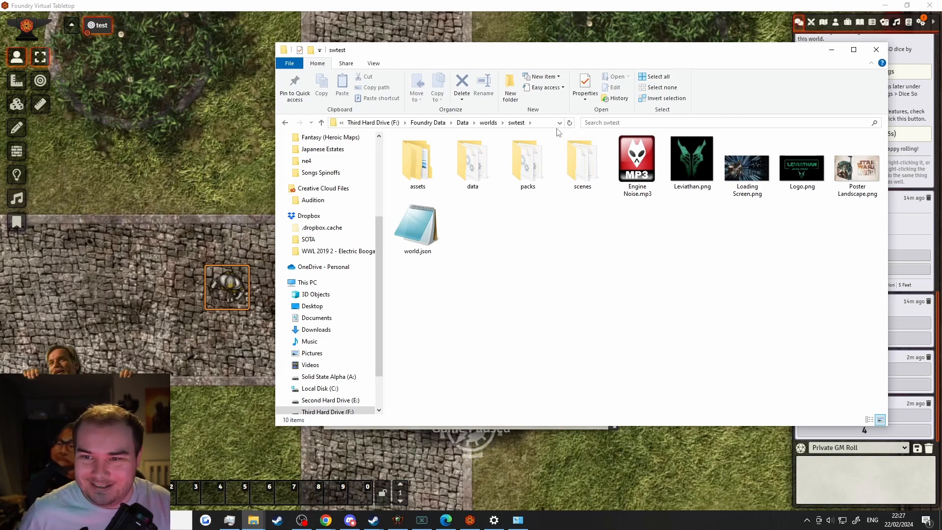
pyautogui.click(501, 126)
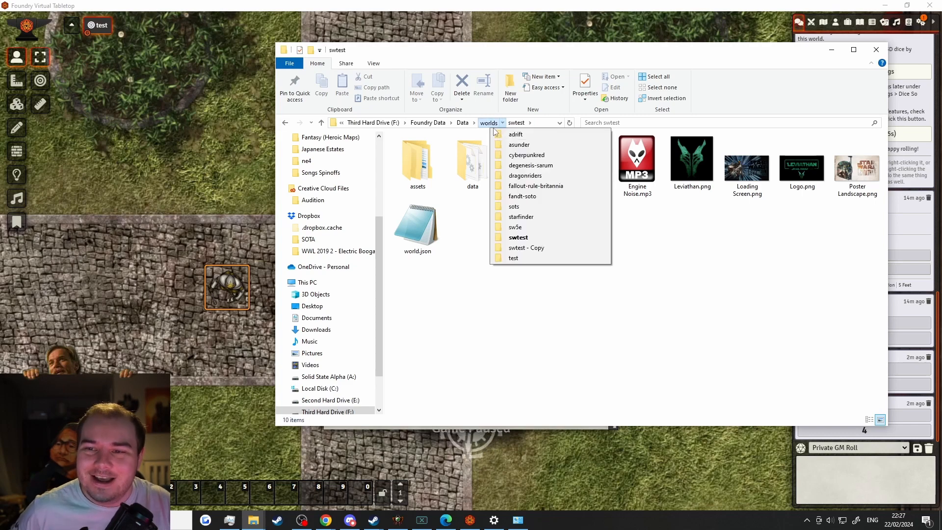
pyautogui.click(462, 123)
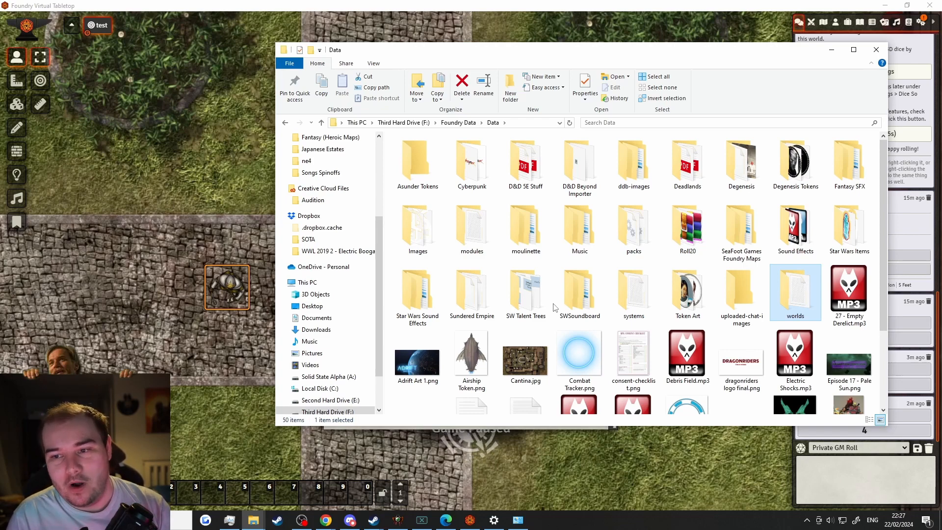
# Browse the Token Art and D&D 5E Stuff folders, then minimize Explorer to return to Foundry
pyautogui.doubleClick(688, 308)
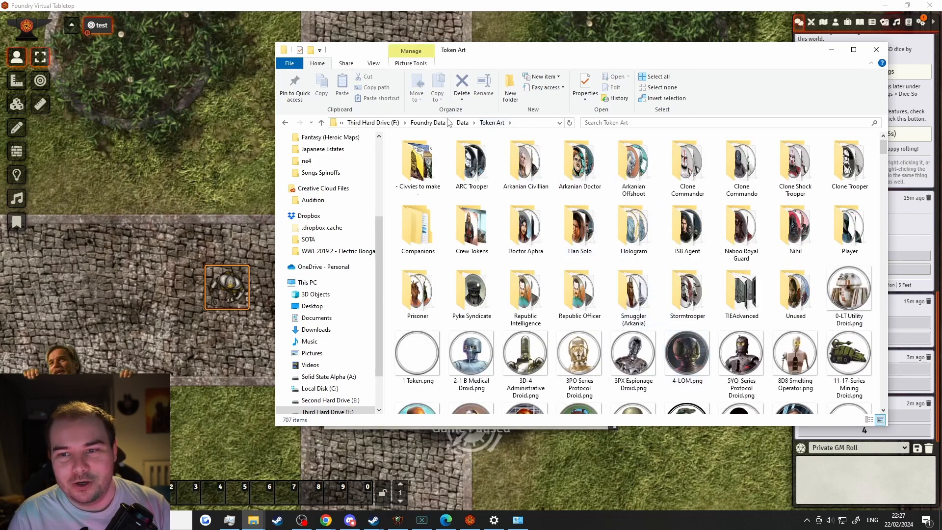
pyautogui.click(463, 123)
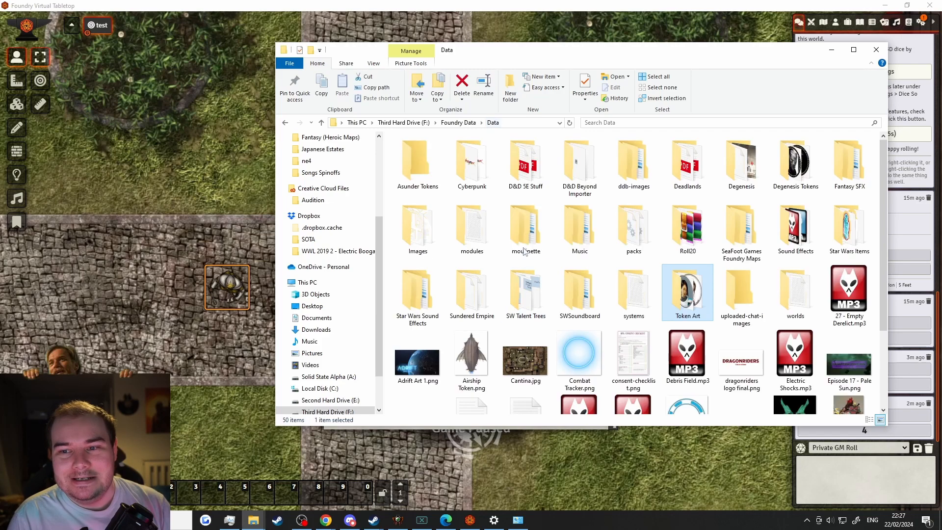
pyautogui.doubleClick(524, 189)
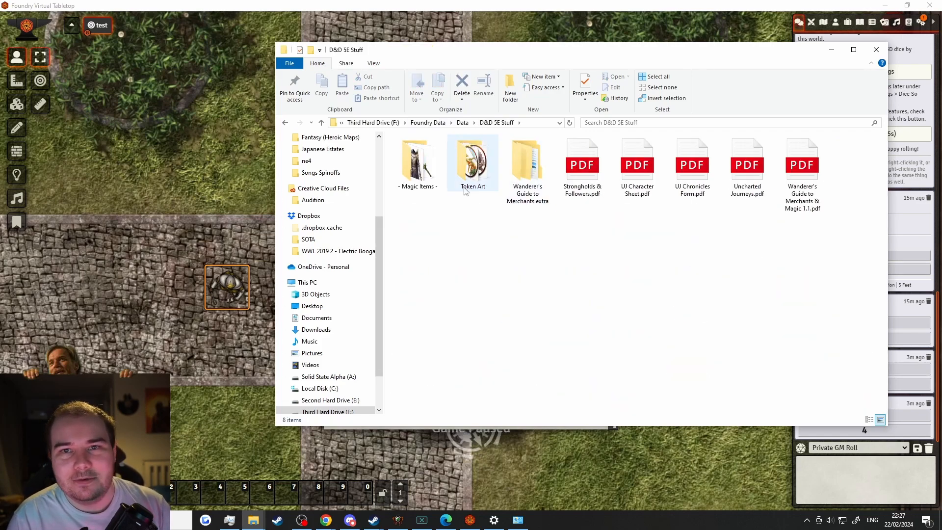
pyautogui.click(473, 162)
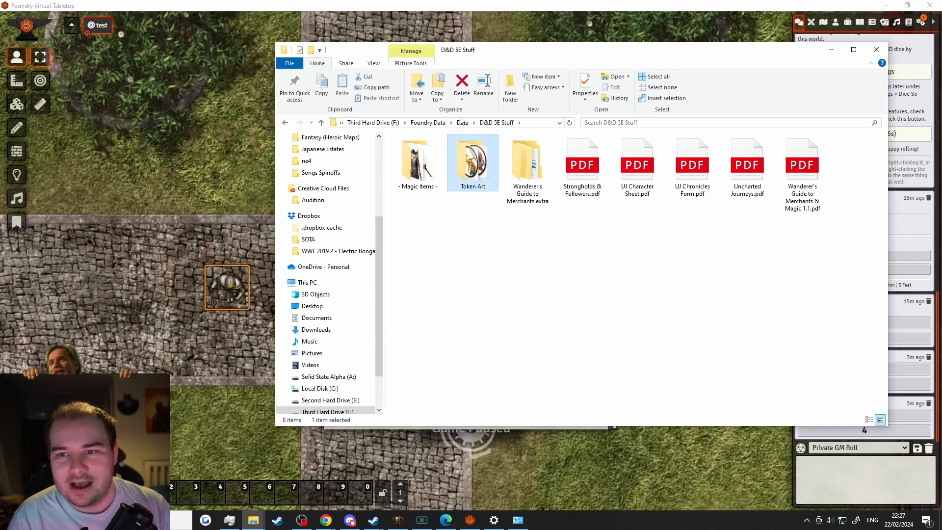
pyautogui.click(463, 125)
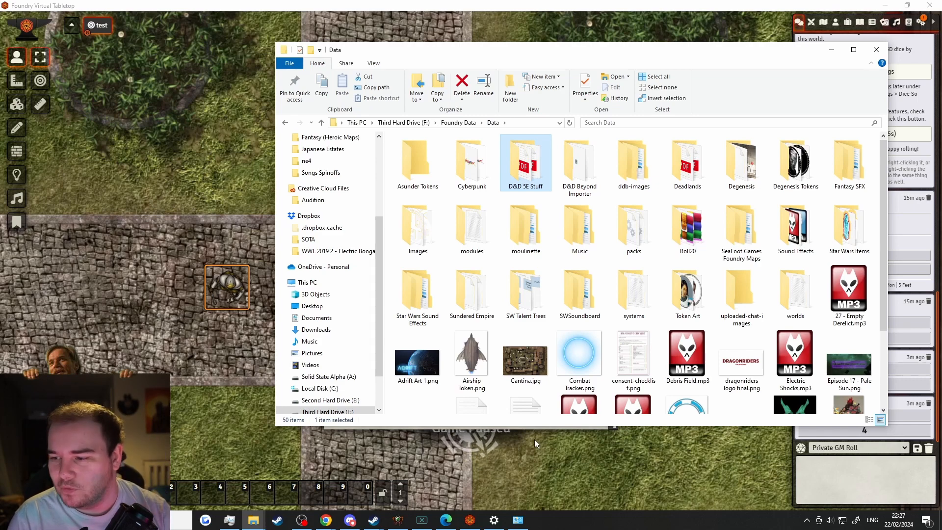
pyautogui.click(831, 50)
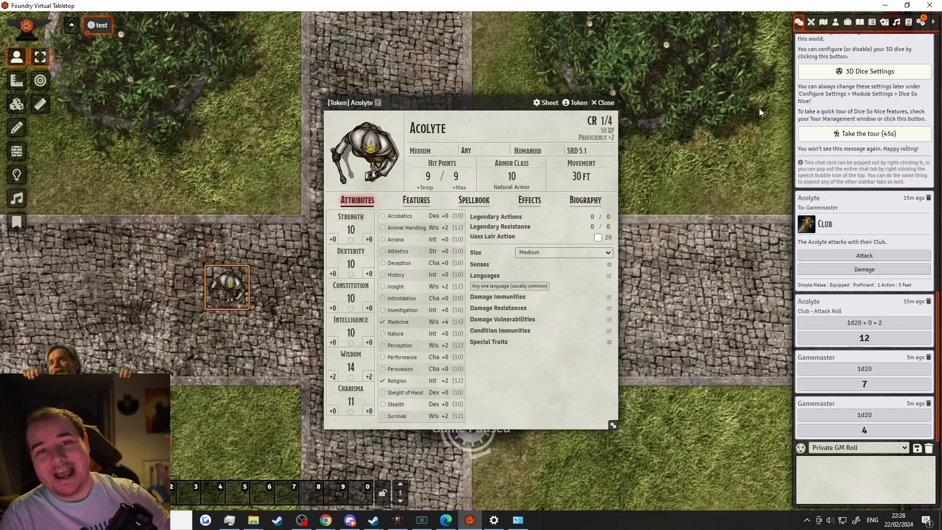